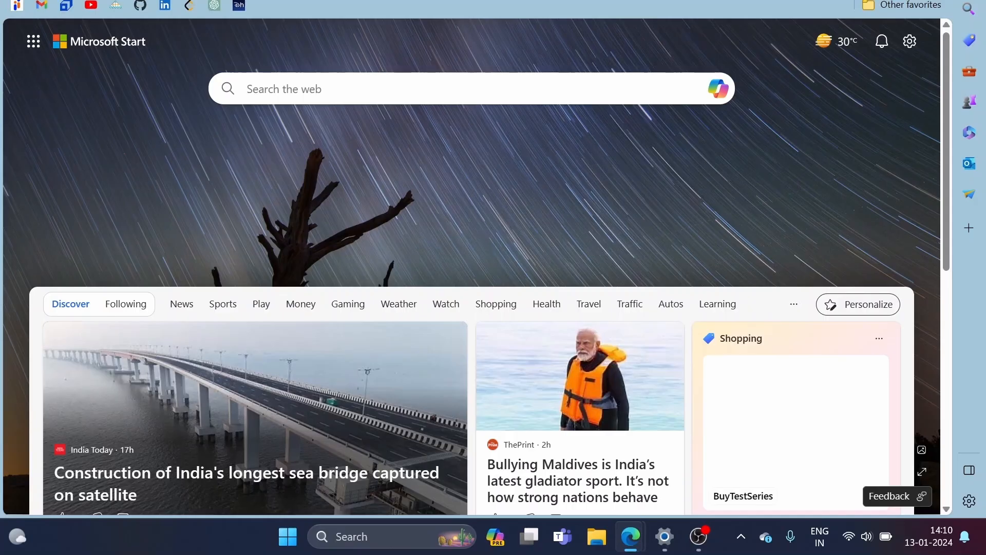
# Search the web for "powerbi download" and open the Downloads page of Microsoft Power BI
pyautogui.write('powerbi')
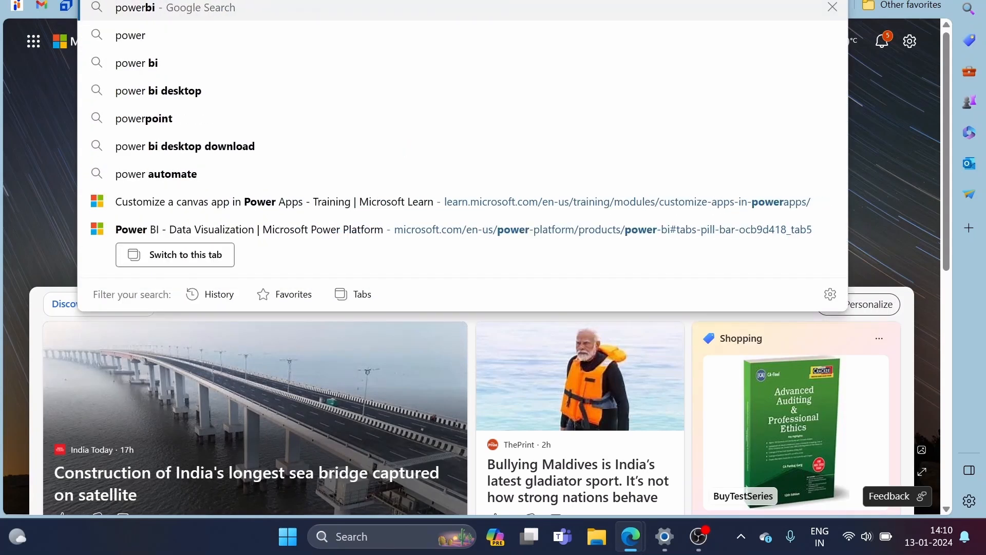
pyautogui.write(' downloa')
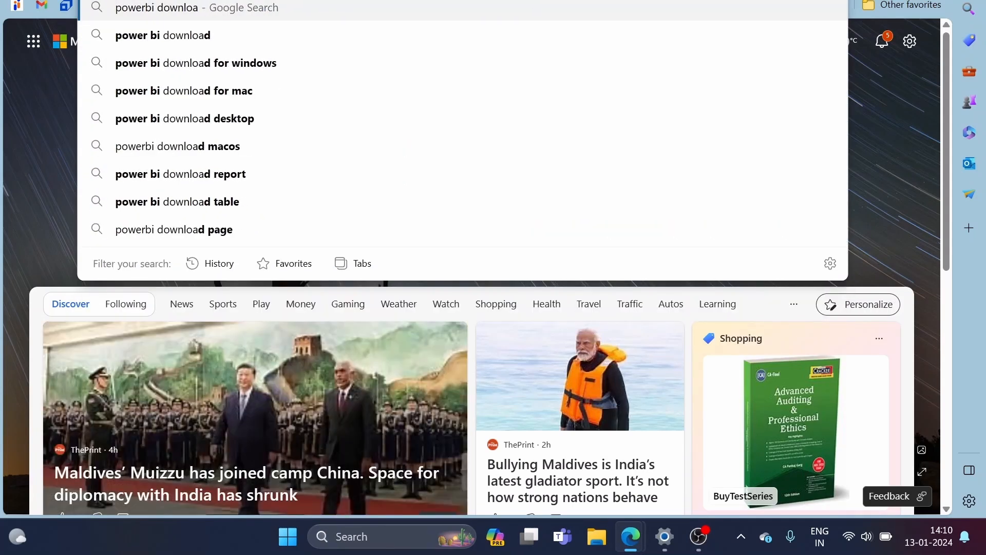
pyautogui.press('Return')
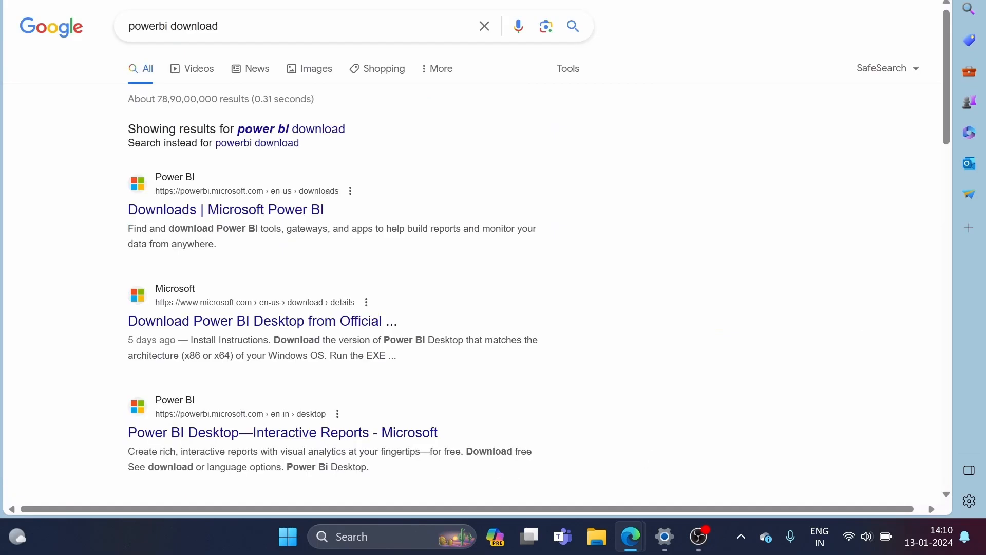
pyautogui.click(181, 216)
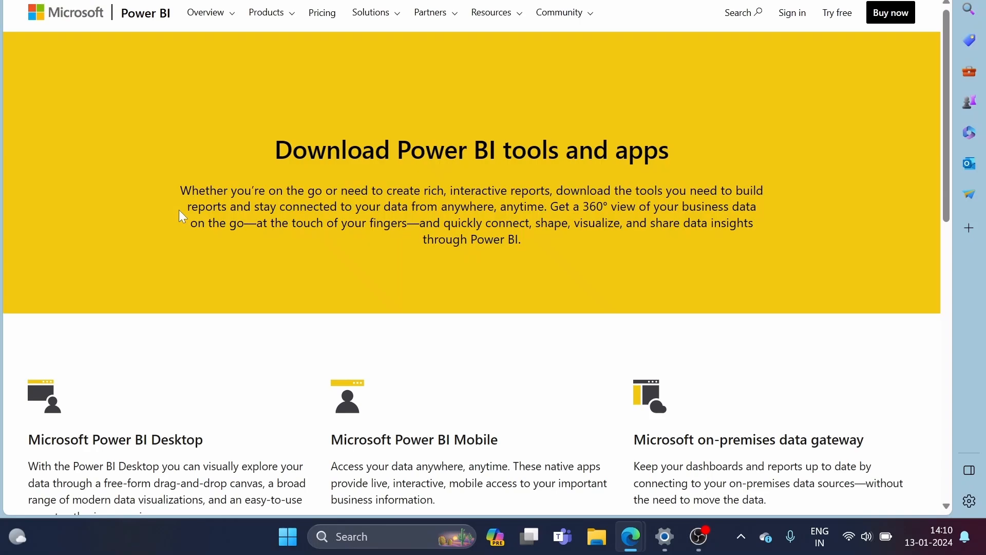
# Follow the Microsoft Power BI Desktop download link and allow it to open in Microsoft Store
pyautogui.scroll(-5, 183, 215)
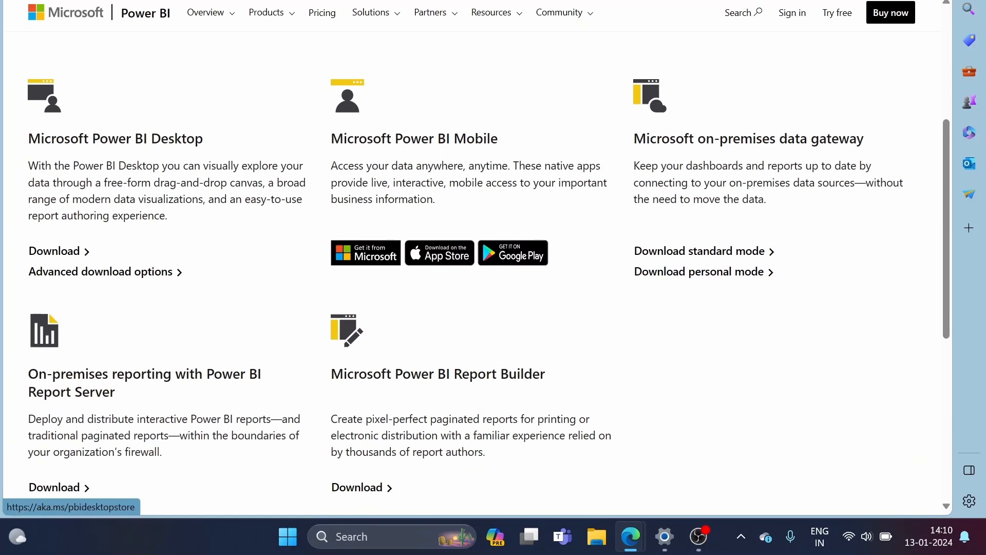
pyautogui.click(64, 251)
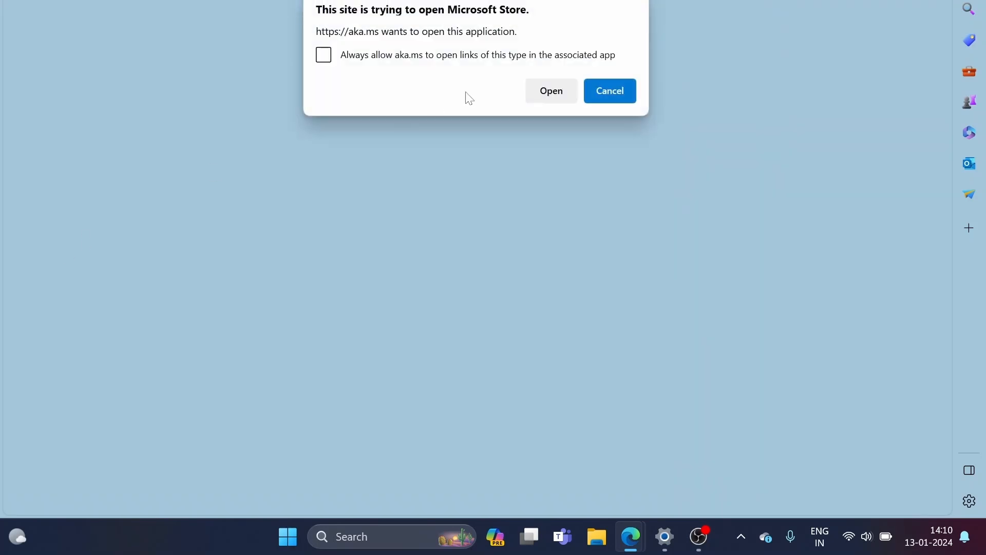
pyautogui.click(553, 90)
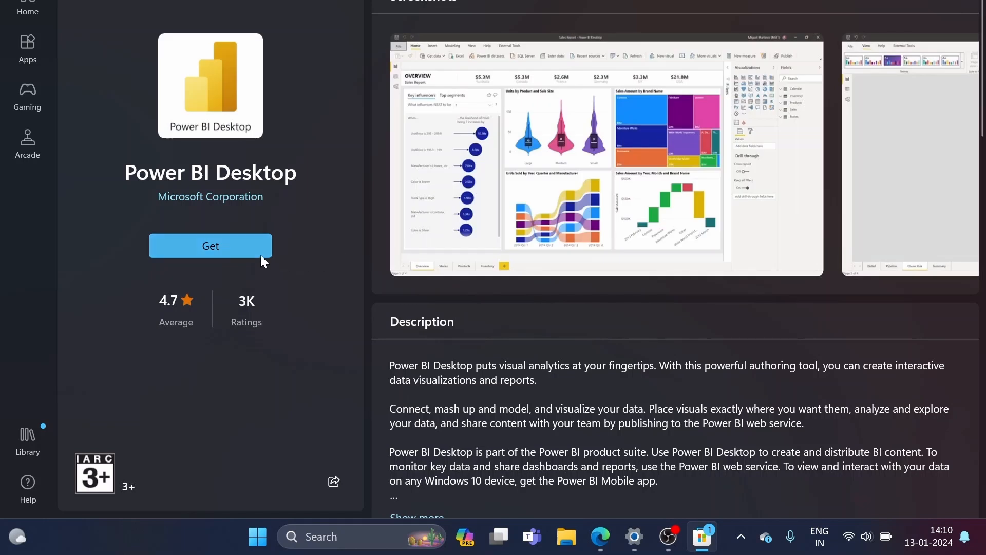
# Install Power BI Desktop from its store page, dismissing the Xbox Game Pass offer, and launch it
pyautogui.click(223, 245)
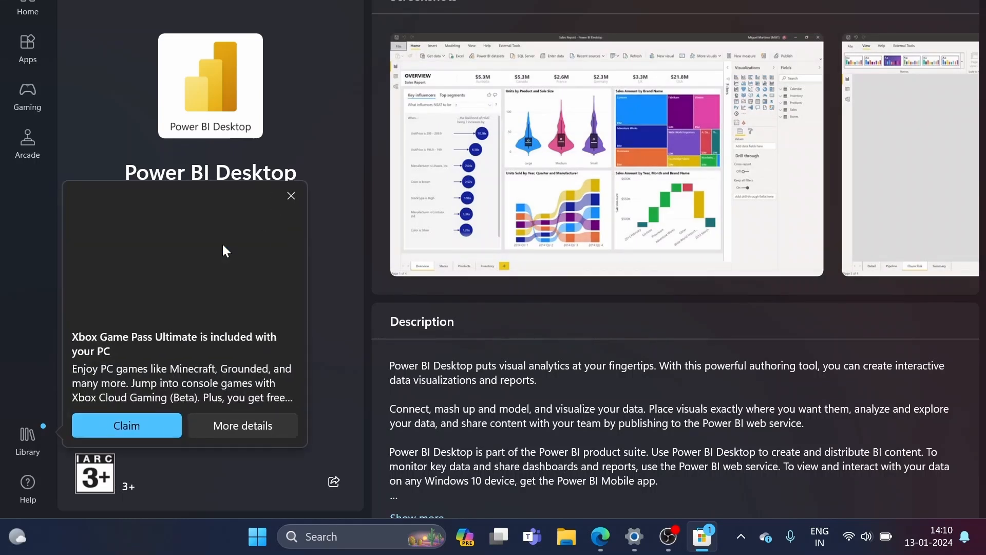
pyautogui.click(291, 197)
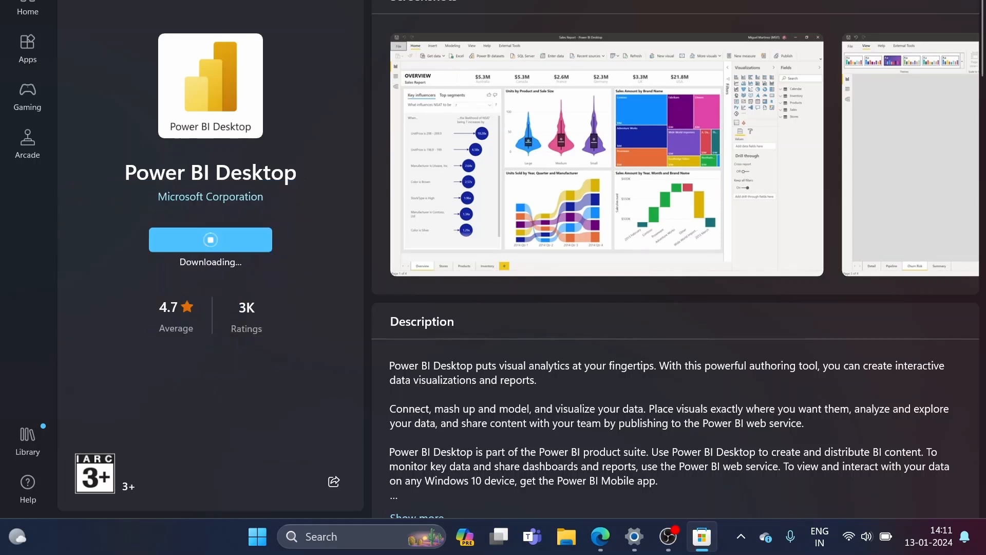
pyautogui.scroll(-10, 676, 257)
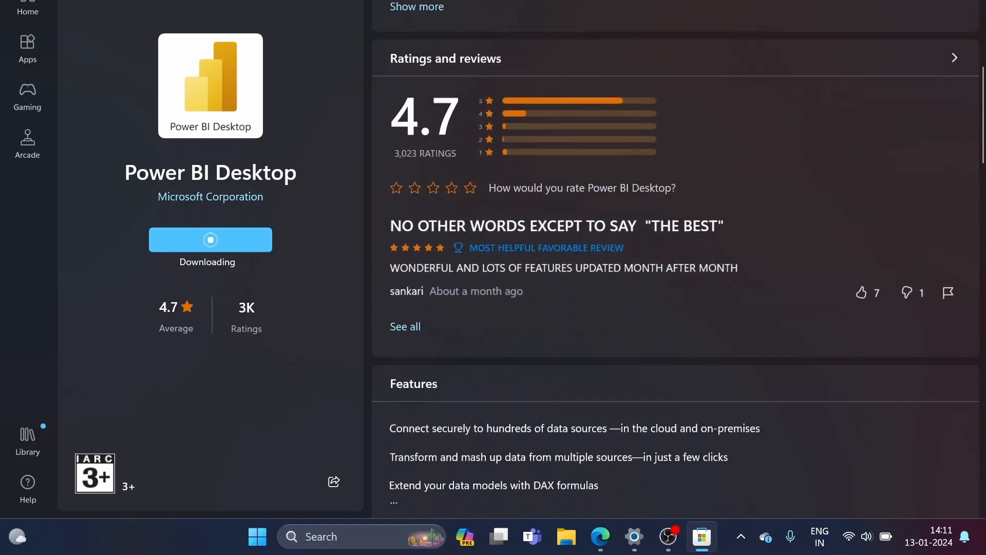
pyautogui.scroll(-1, 676, 256)
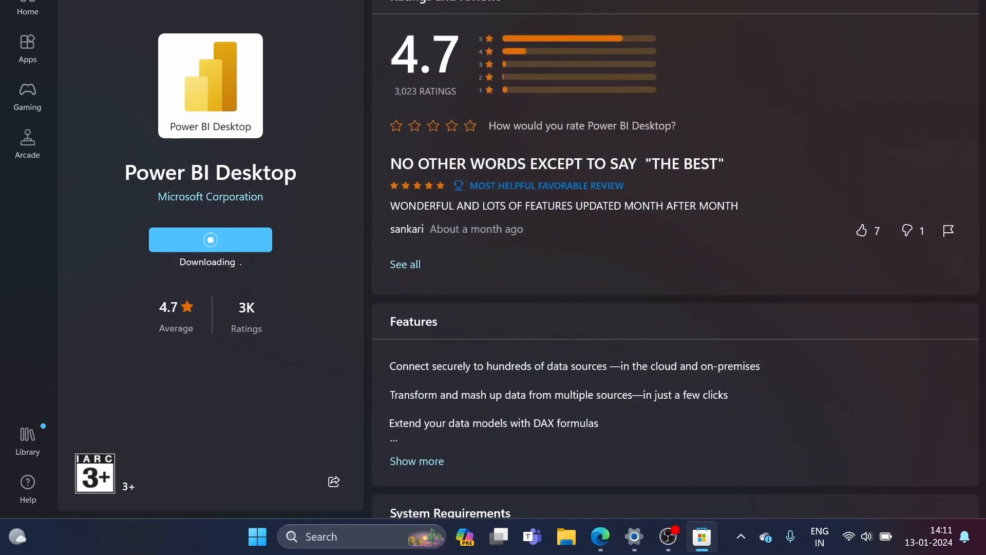
pyautogui.scroll(-5, 675, 256)
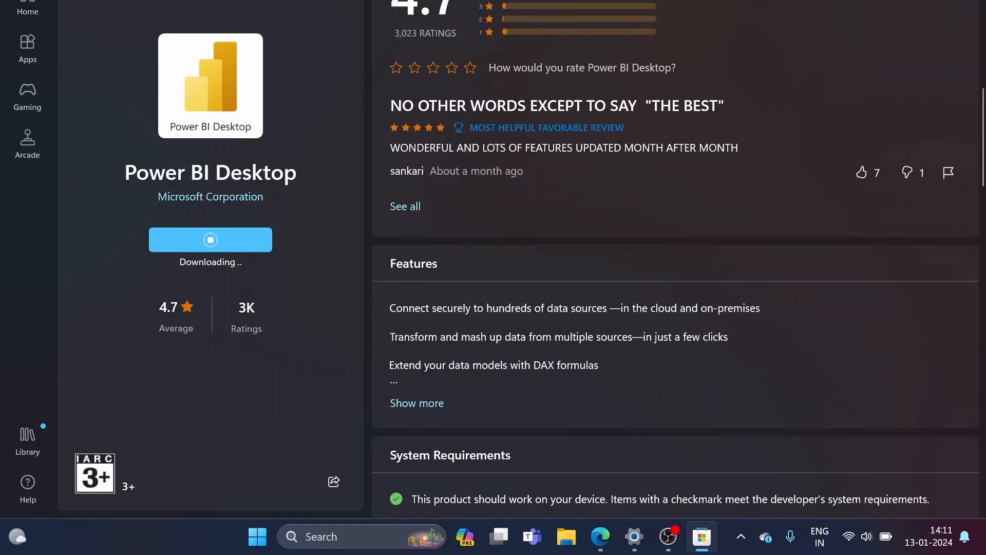
pyautogui.scroll(-10, 675, 256)
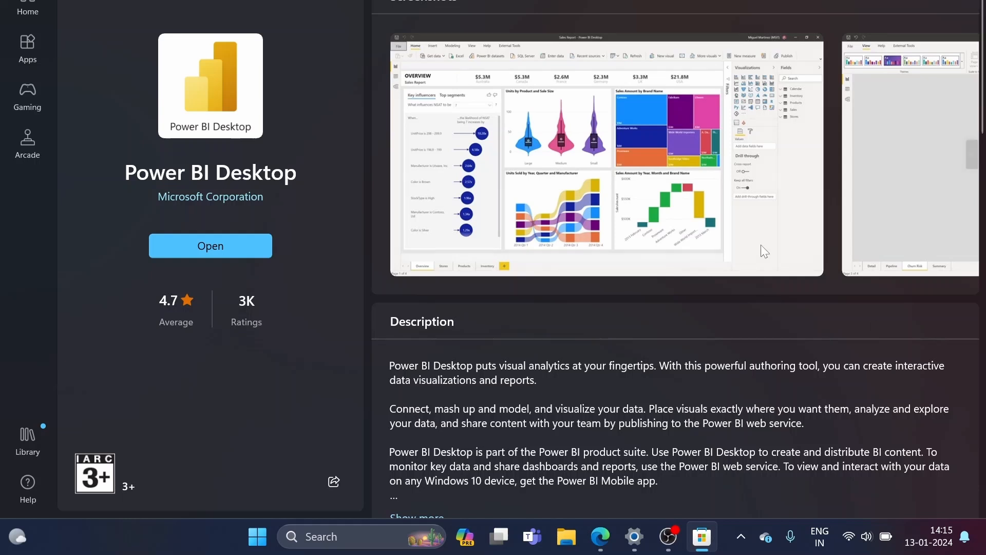
pyautogui.click(213, 248)
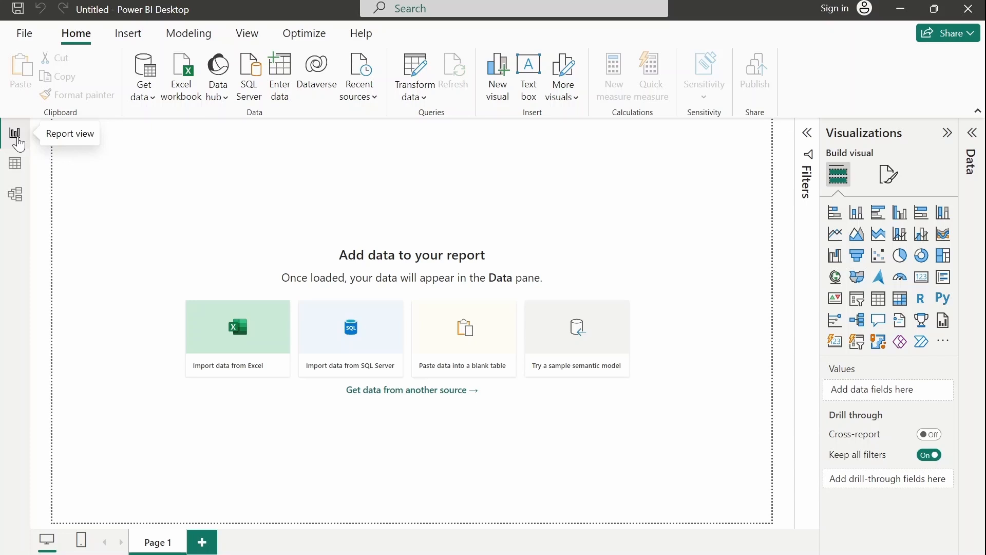
# Examine the data commands and recent sources available in Table view, then return to Report view
pyautogui.click(16, 172)
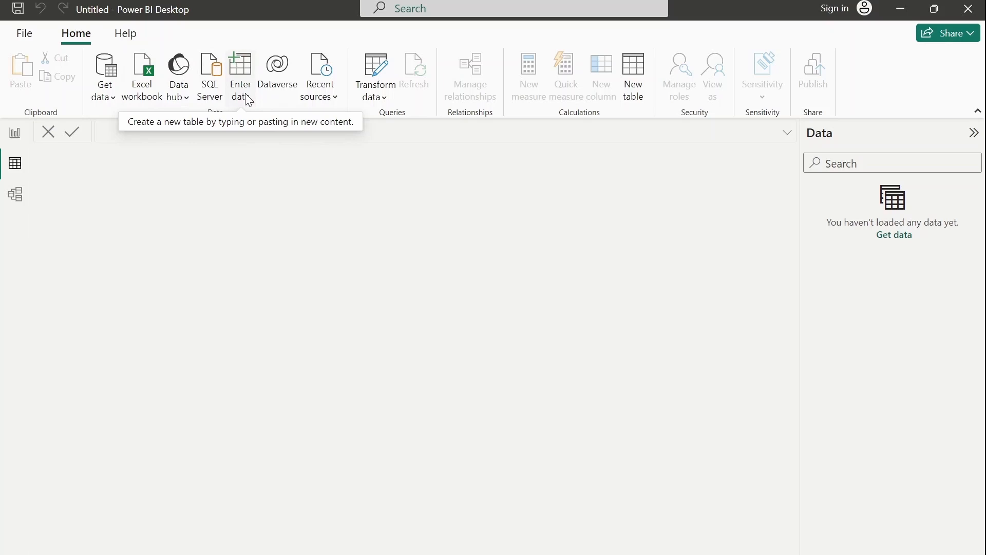
pyautogui.click(316, 97)
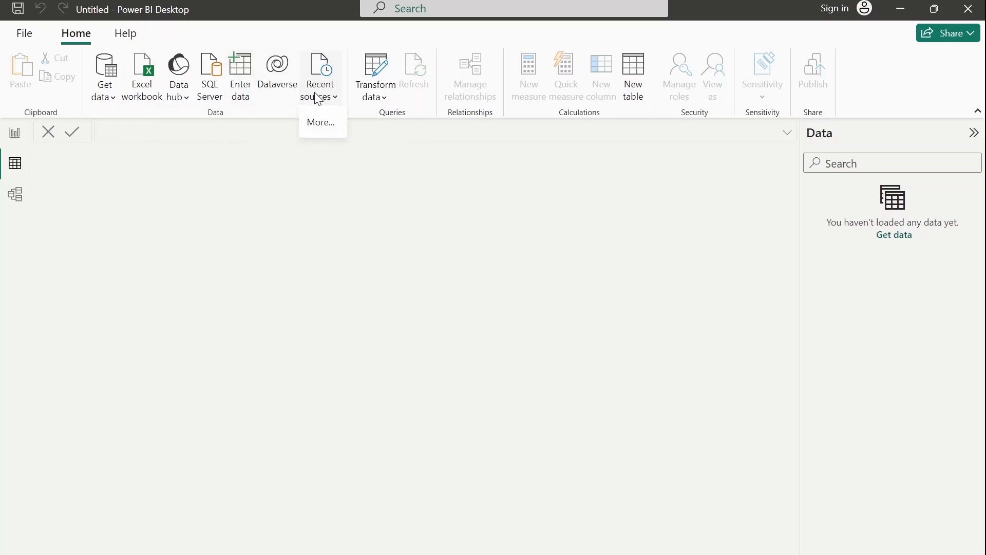
pyautogui.click(393, 113)
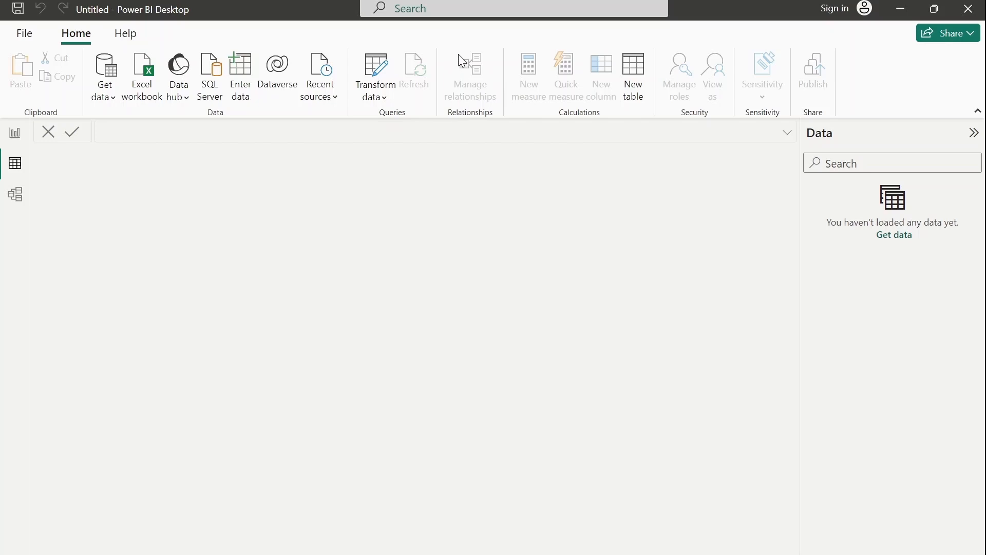
pyautogui.click(16, 141)
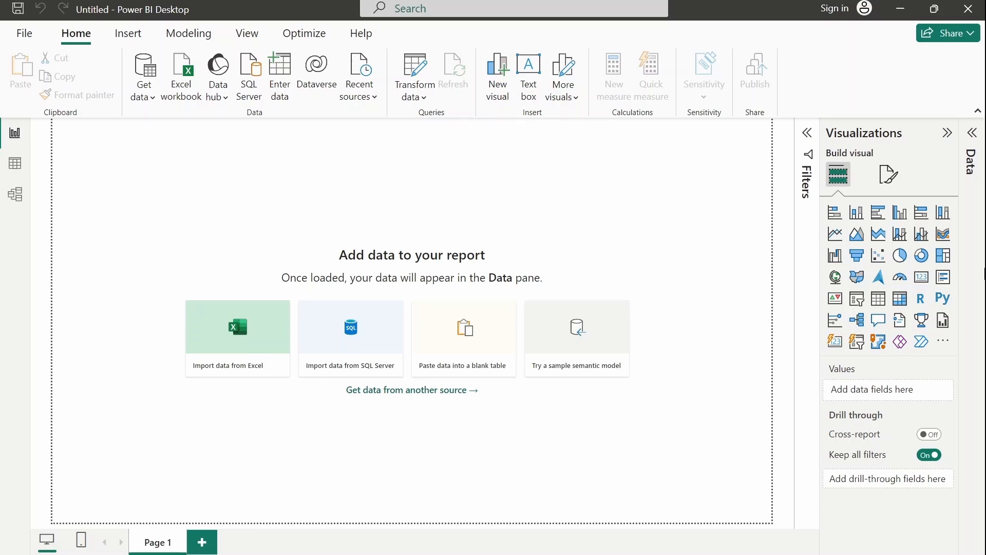
# Examine the Data, Filters and Visualizations panes by expanding and collapsing them in Report view
pyautogui.click(970, 177)
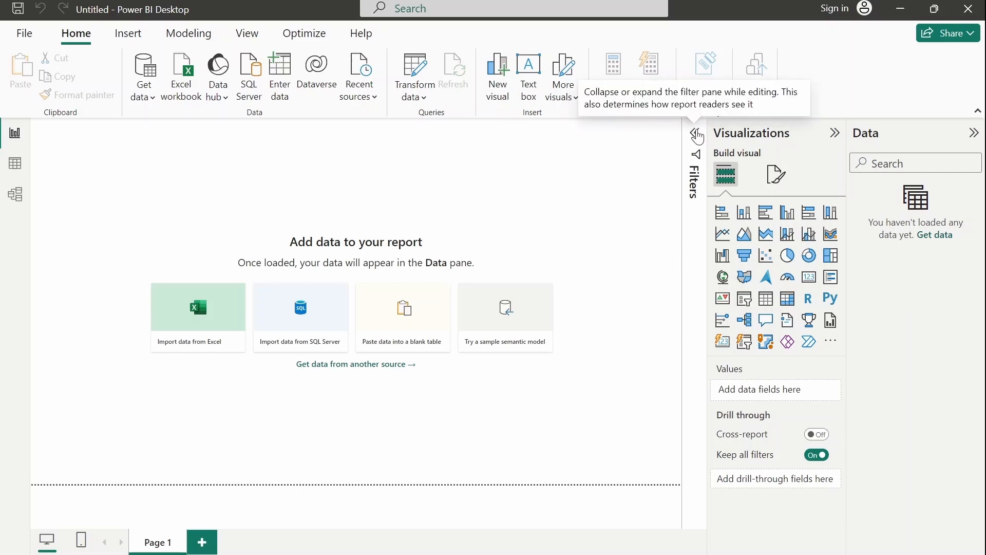
pyautogui.click(697, 135)
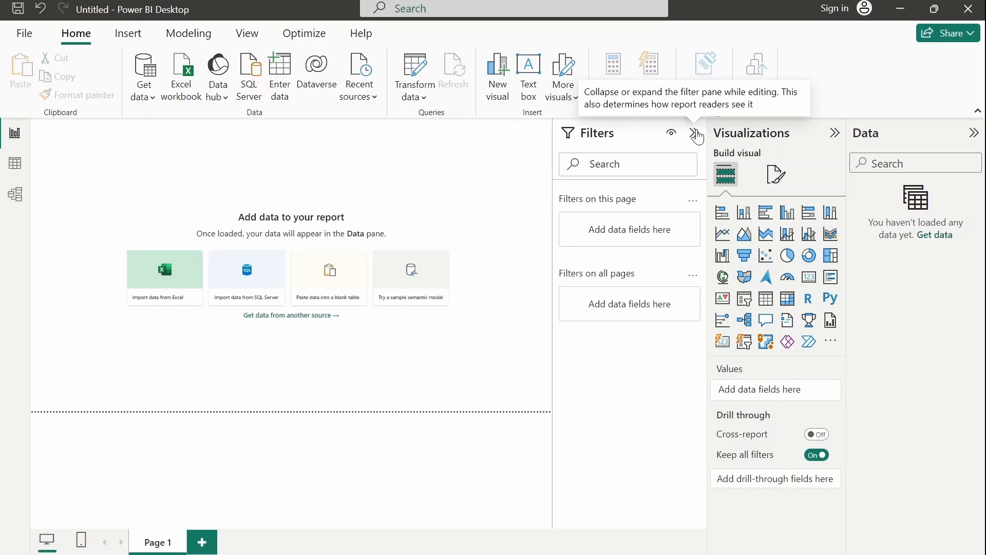
pyautogui.click(696, 135)
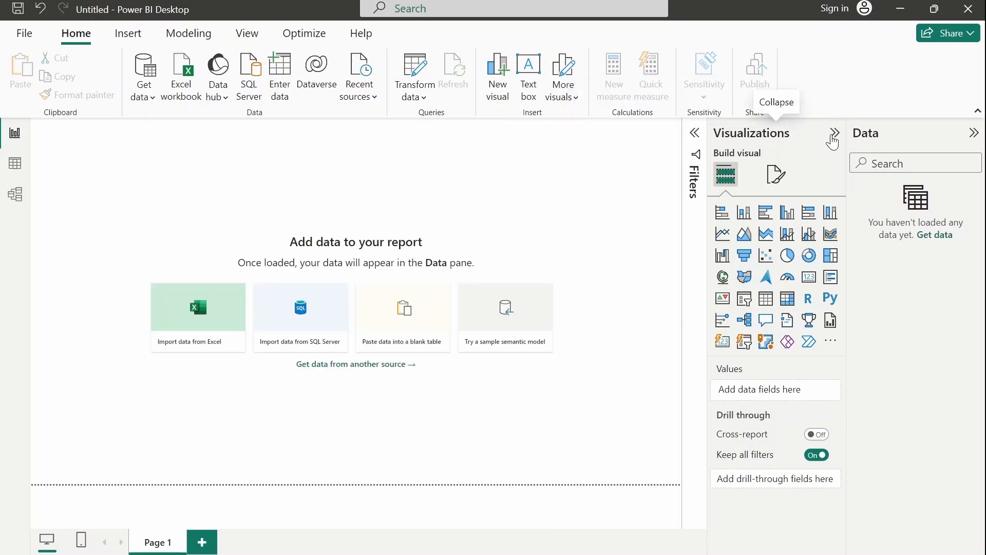
pyautogui.click(835, 134)
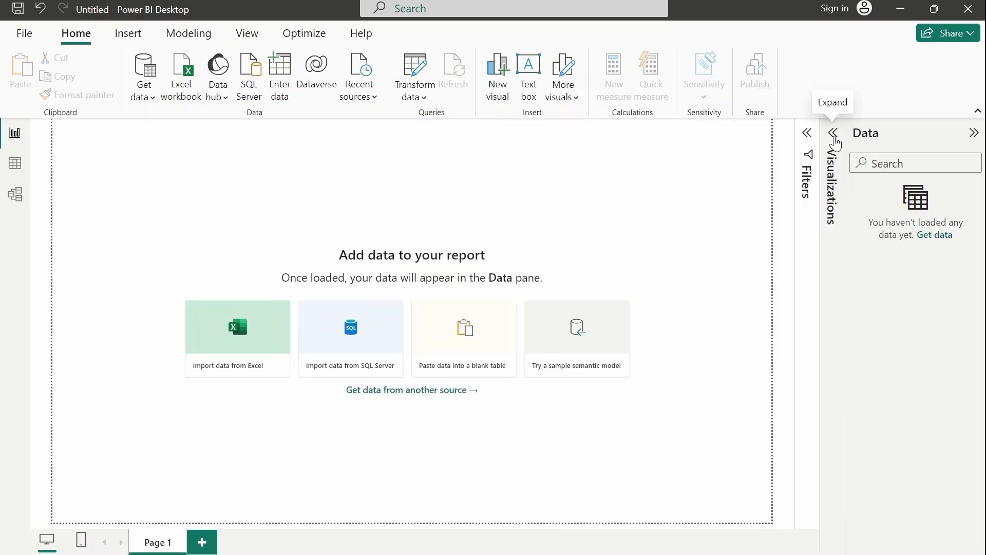
pyautogui.click(974, 134)
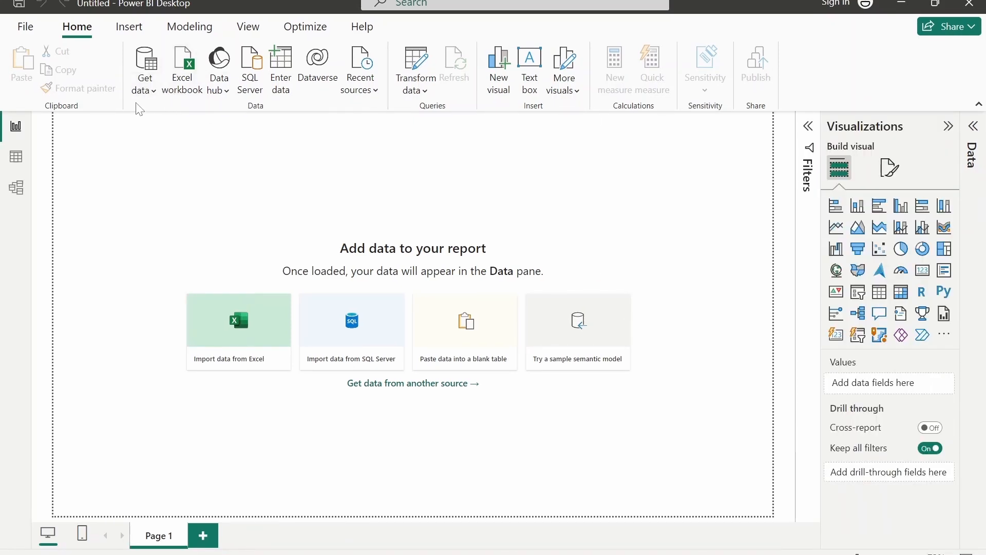
# Browse the full list of data connectors and connect with Excel Workbook as the source type
pyautogui.click(145, 64)
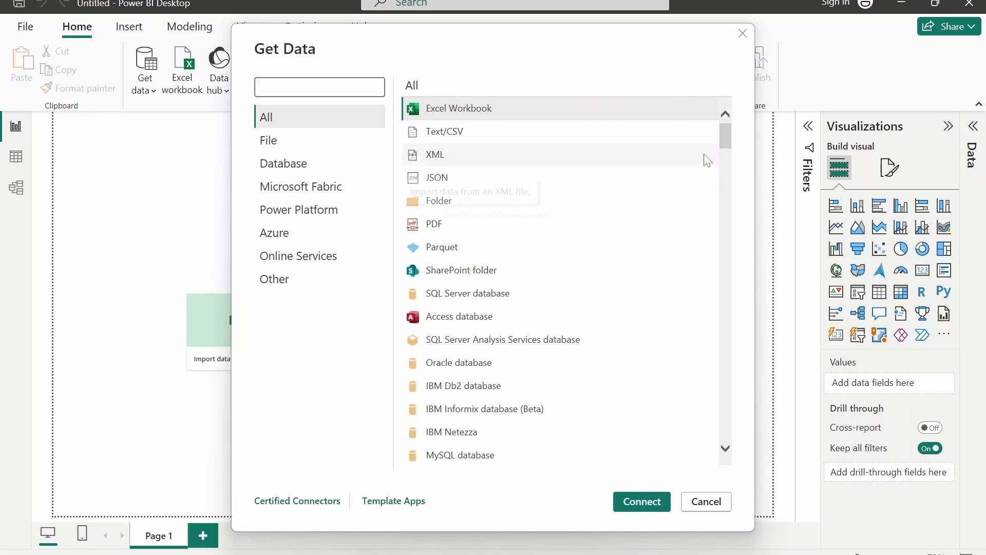
pyautogui.moveTo(724, 139)
pyautogui.mouseDown()
pyautogui.moveTo(725, 183)
pyautogui.moveTo(722, 127)
pyautogui.mouseUp()
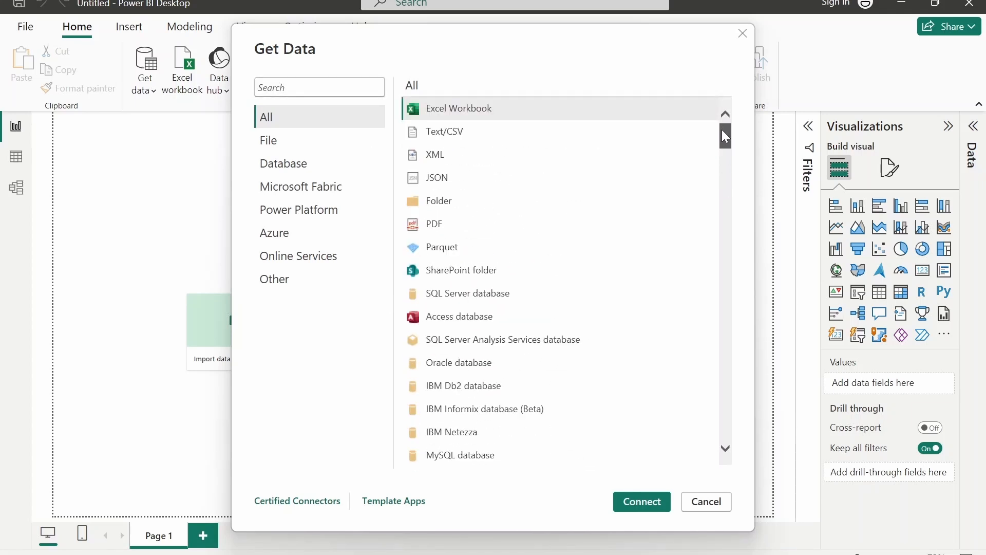
pyautogui.moveTo(721, 135); pyautogui.dragTo(720, 153)
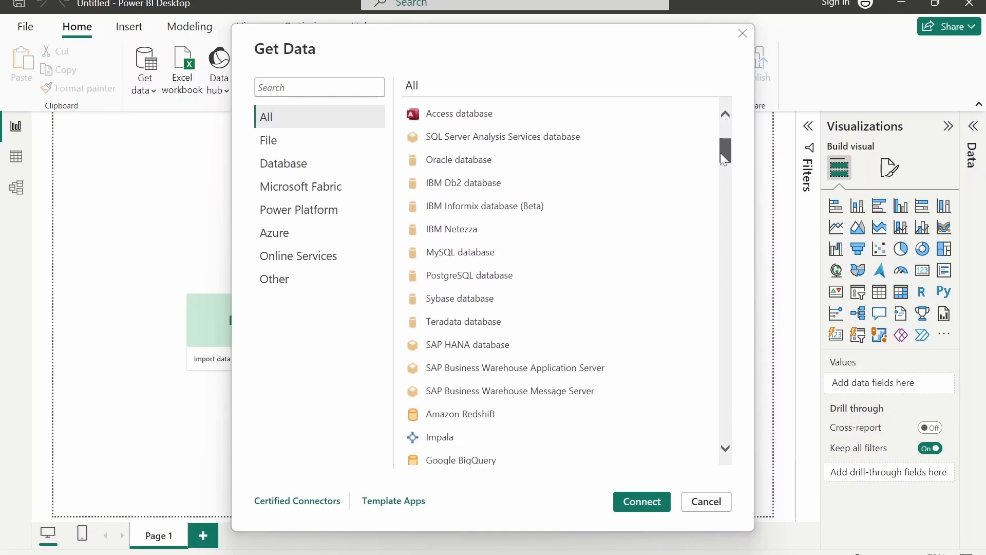
pyautogui.moveTo(720, 153); pyautogui.dragTo(725, 174)
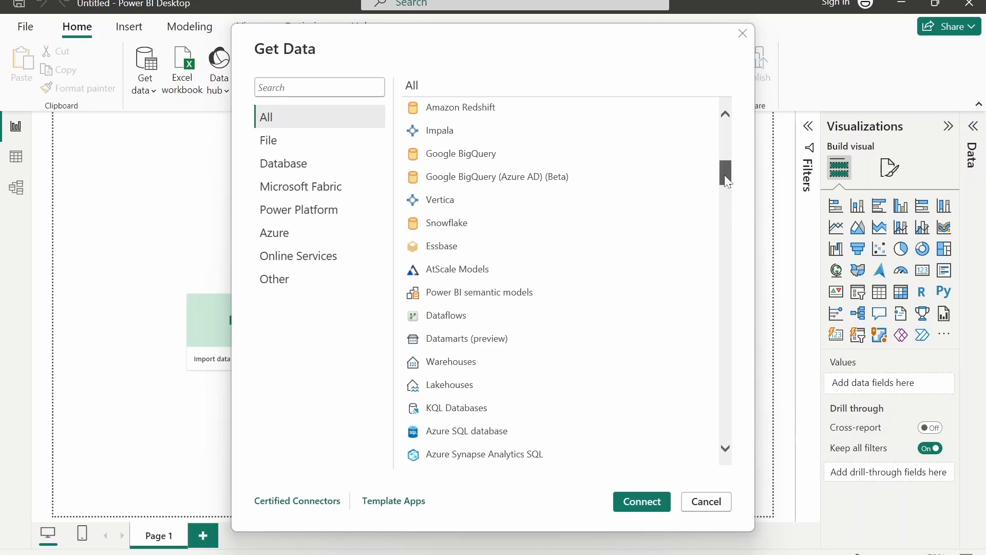
pyautogui.moveTo(724, 175); pyautogui.dragTo(723, 113)
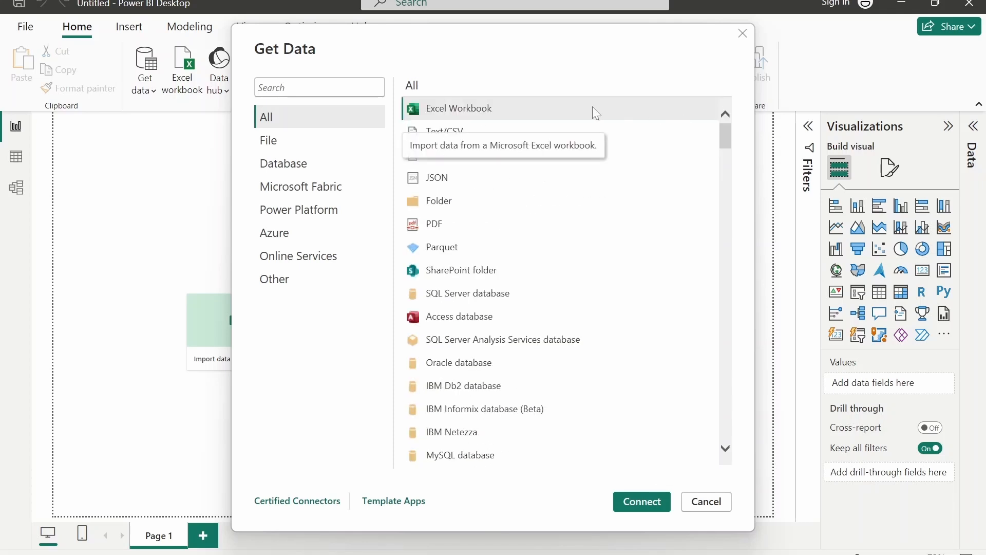
pyautogui.click(558, 108)
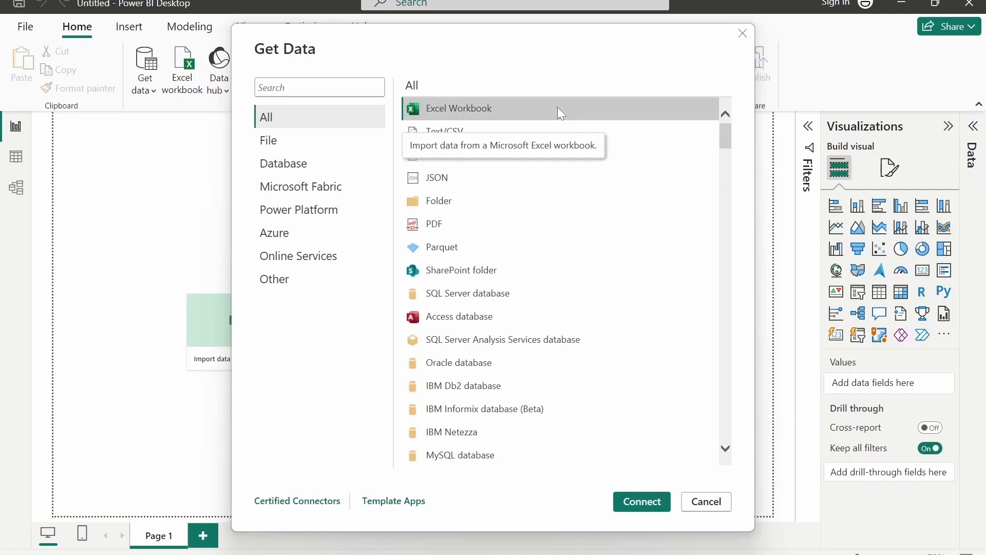
pyautogui.click(640, 506)
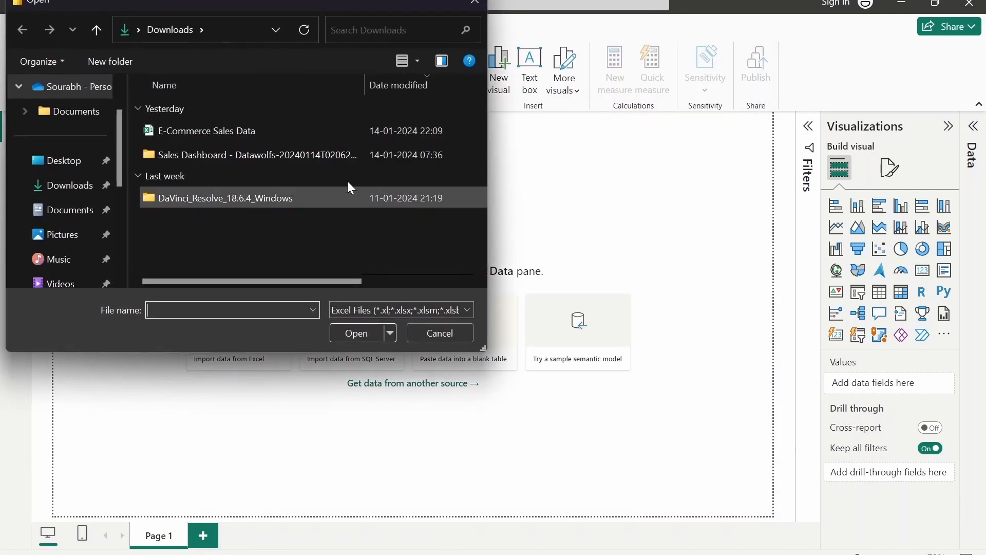
# Open the E-Commerce Sales Data workbook from Downloads and load its Product and Sales sheets into the report
pyautogui.click(227, 128)
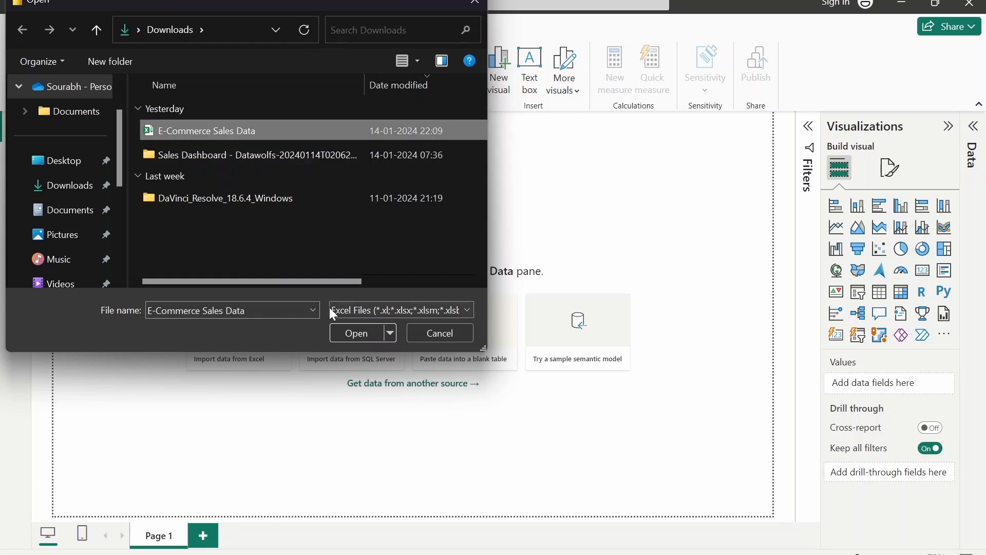
pyautogui.click(360, 331)
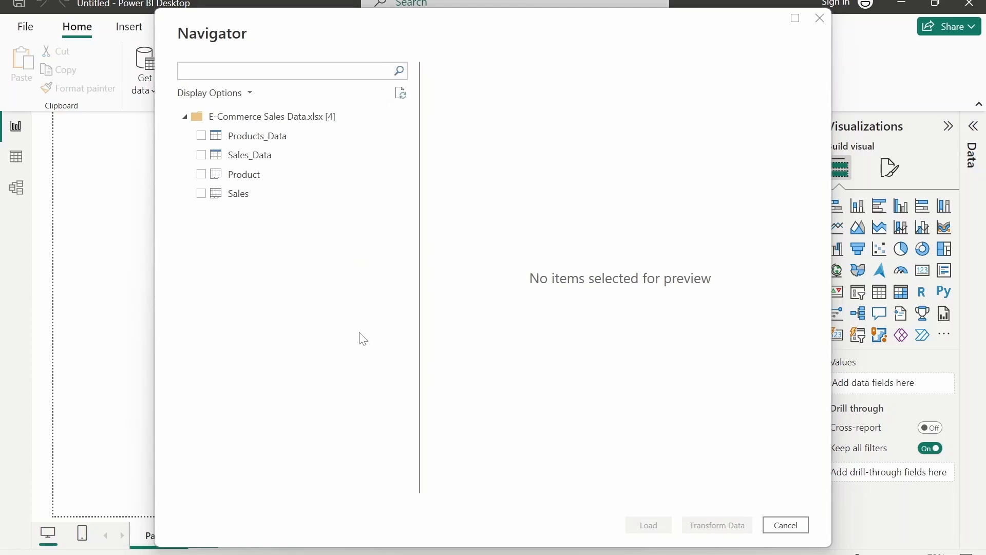
pyautogui.click(201, 174)
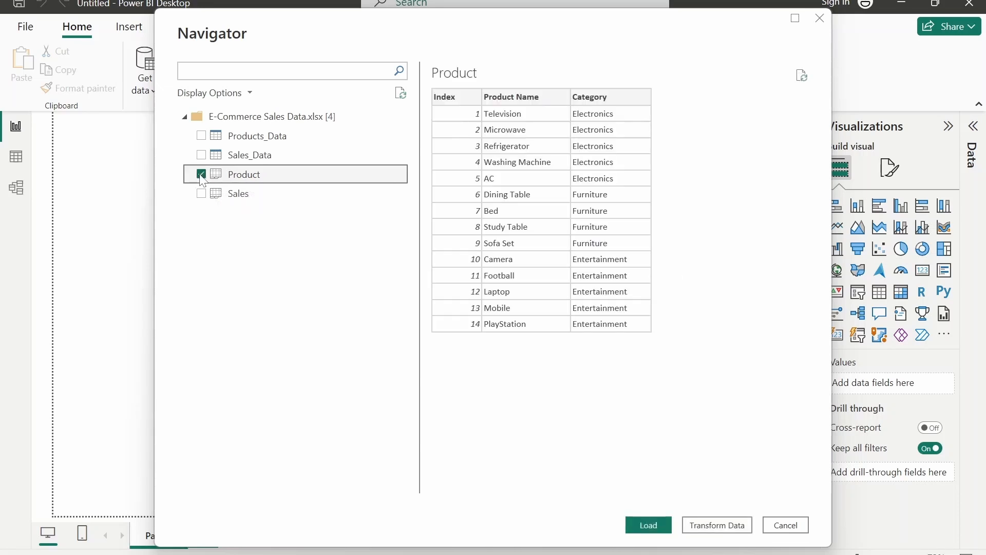
pyautogui.click(202, 193)
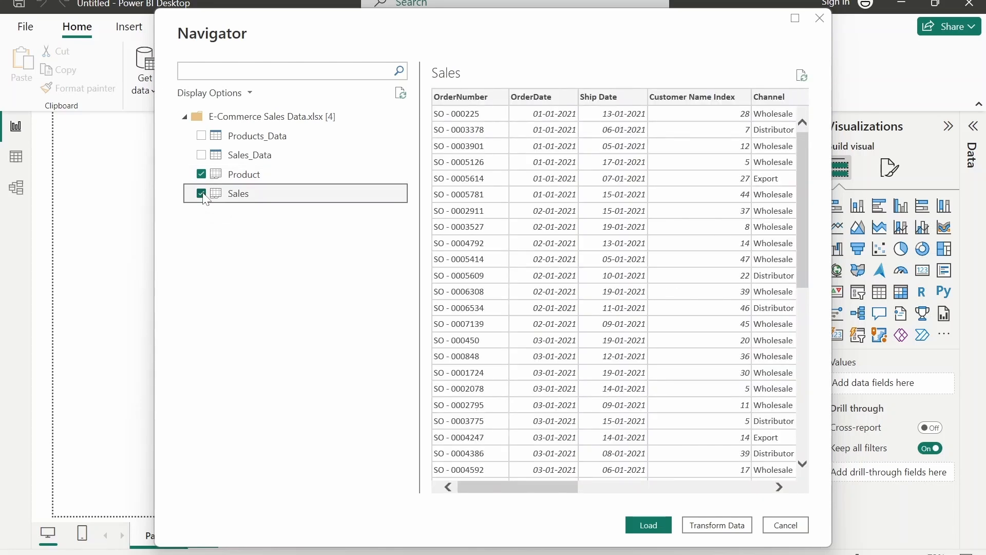
pyautogui.click(649, 525)
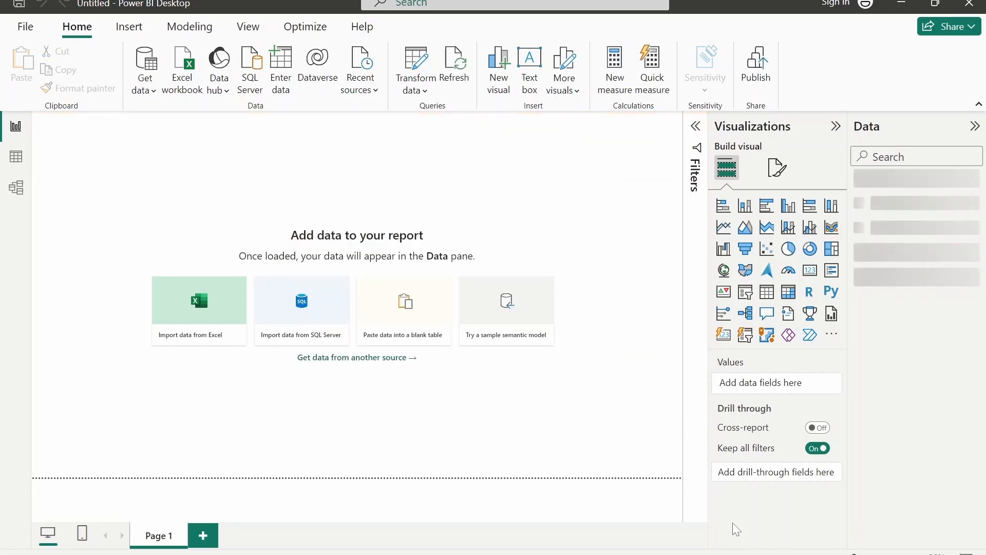
# Connect to a JSON data source and open the file named in from the Downloads folder
pyautogui.click(149, 61)
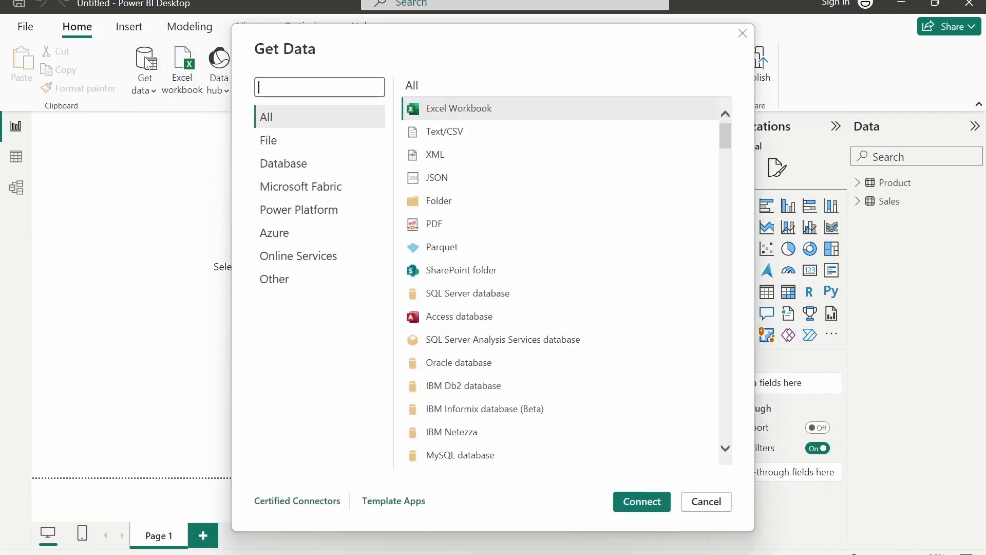
pyautogui.click(454, 180)
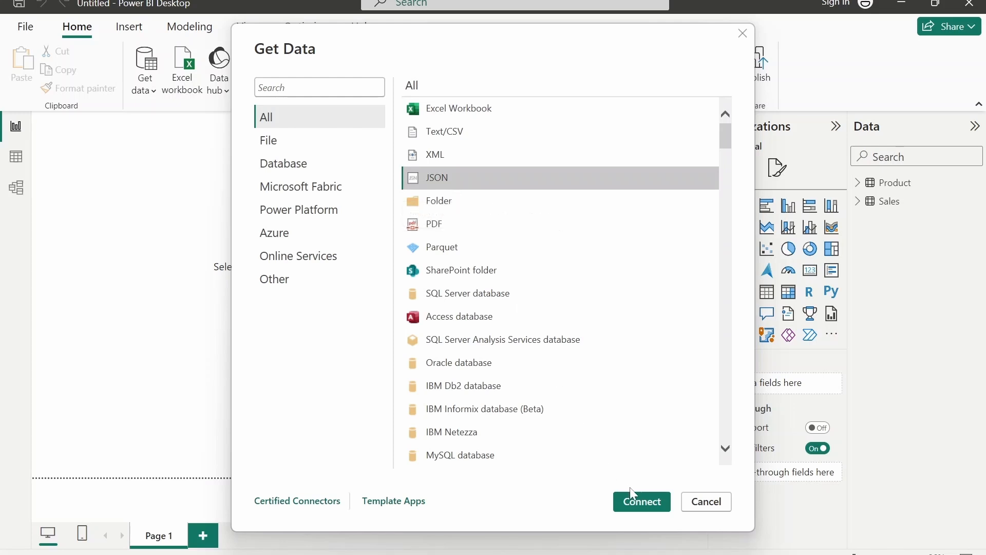
pyautogui.click(642, 502)
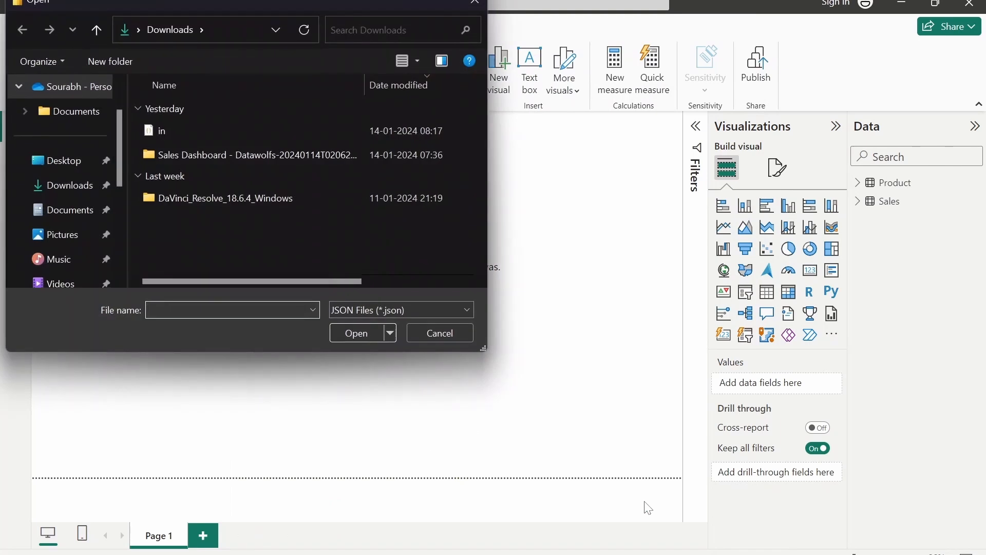
pyautogui.click(210, 130)
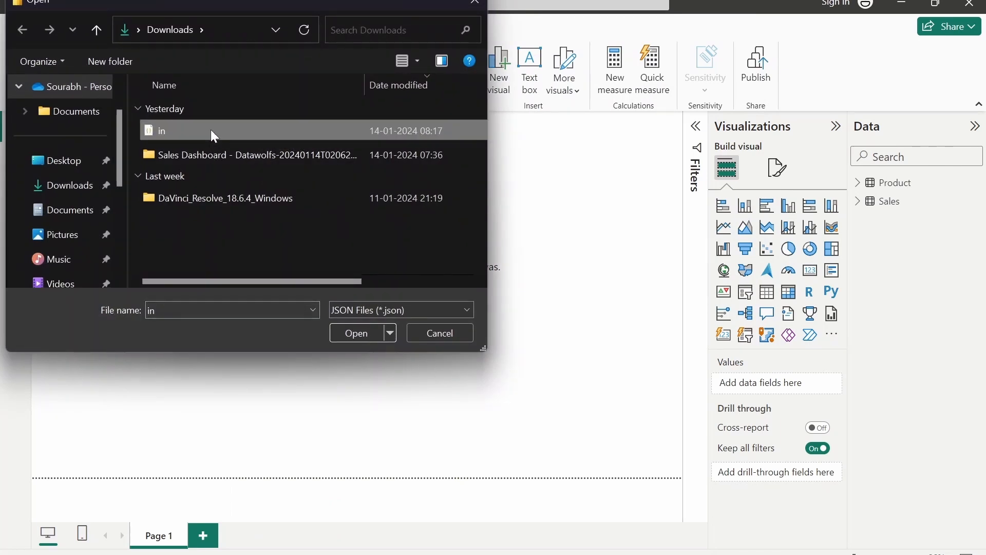
pyautogui.click(352, 332)
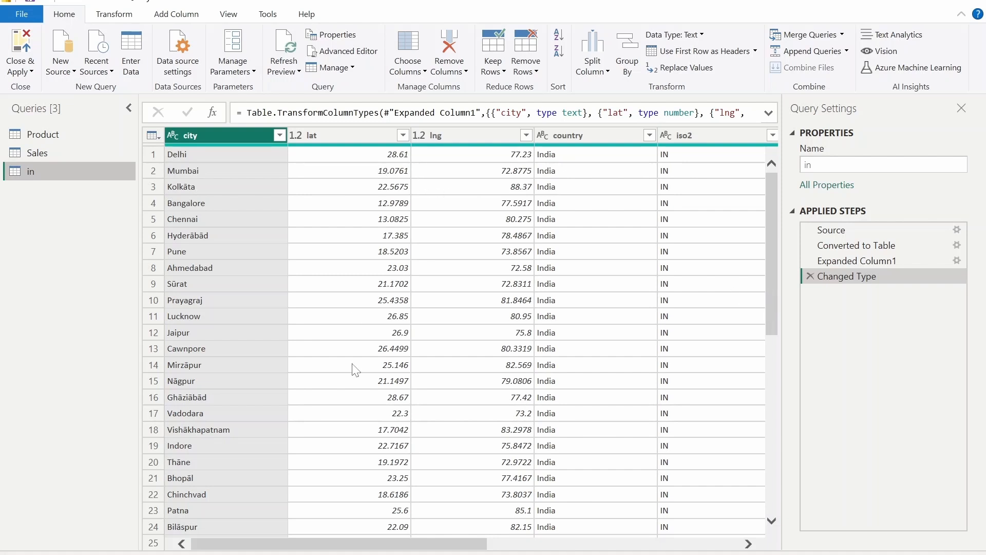
# Remove the population_proper, population, capital, iso2 and country columns from the in query
pyautogui.moveTo(443, 544); pyautogui.dragTo(695, 543)
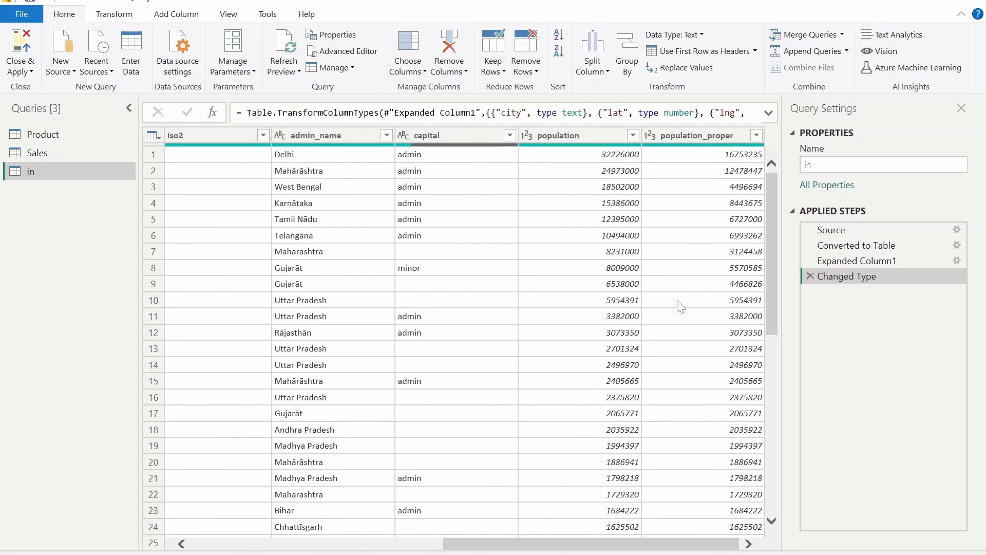
pyautogui.rightClick(695, 132)
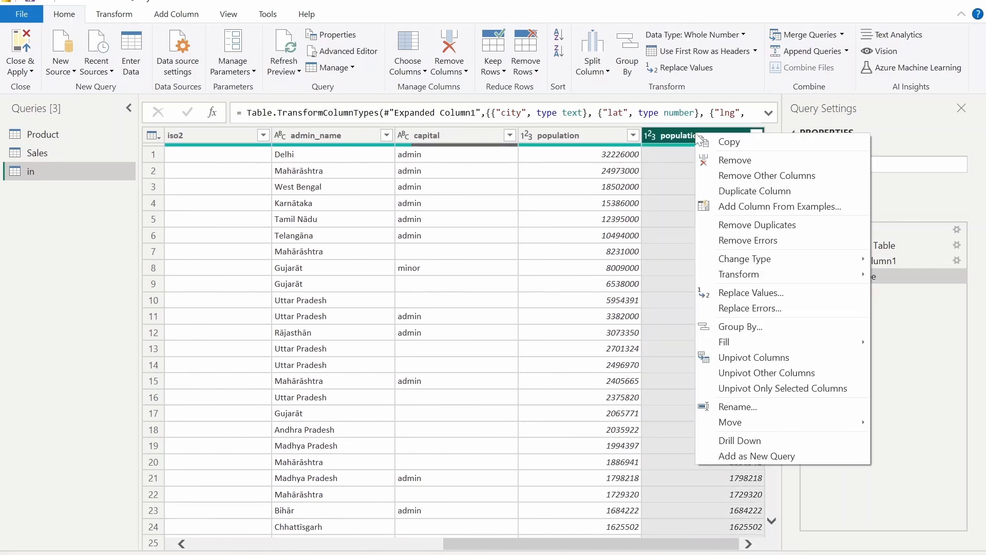
pyautogui.click(717, 159)
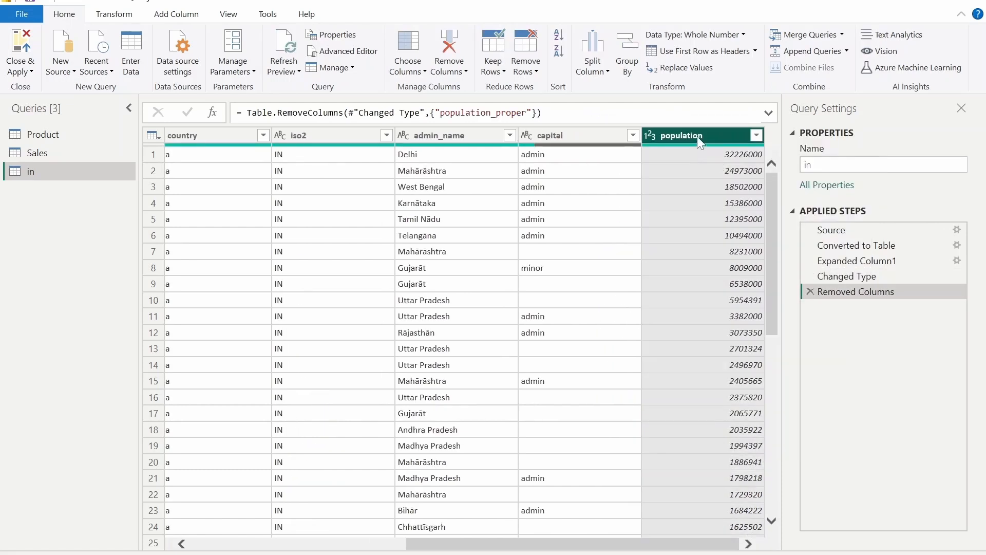
pyautogui.rightClick(697, 134)
pyautogui.click(718, 162)
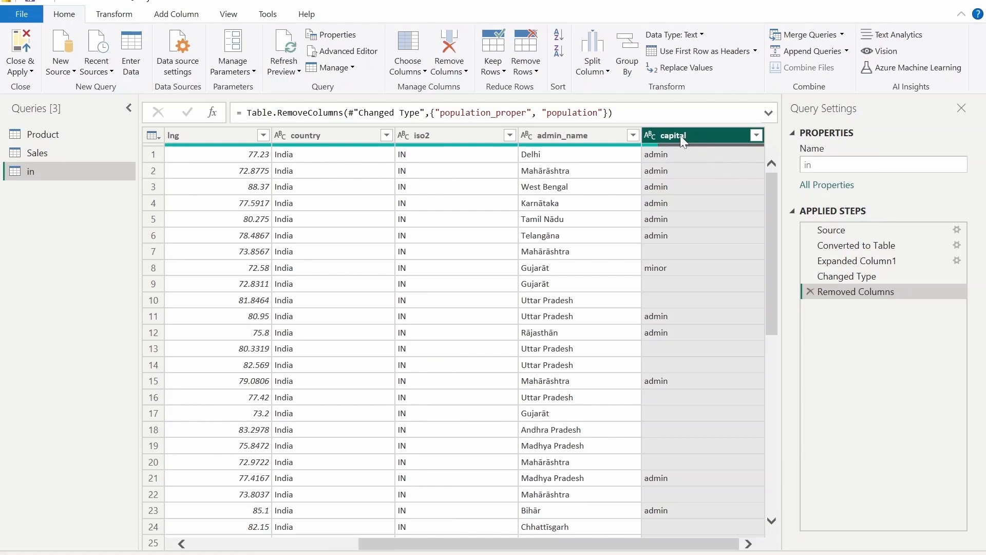
pyautogui.rightClick(683, 141)
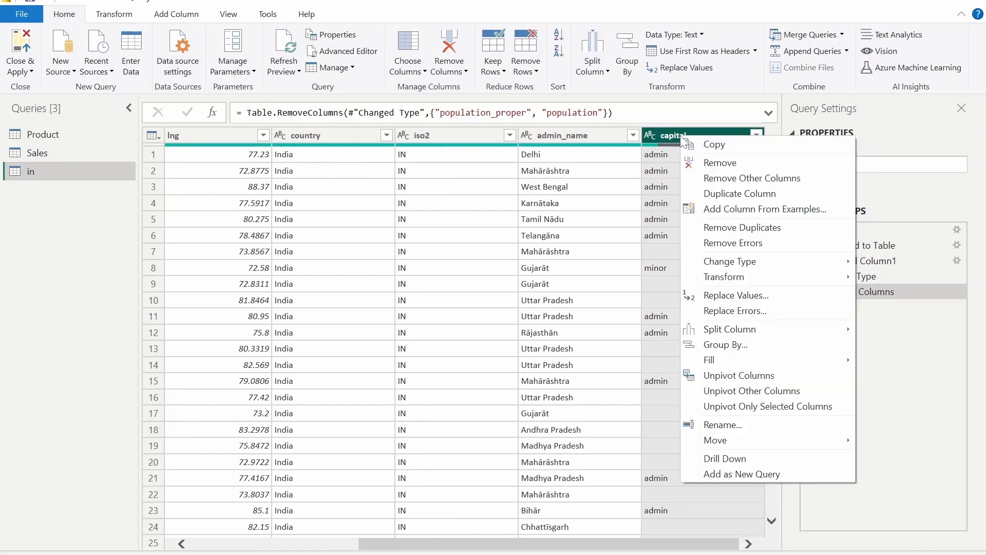
pyautogui.click(708, 162)
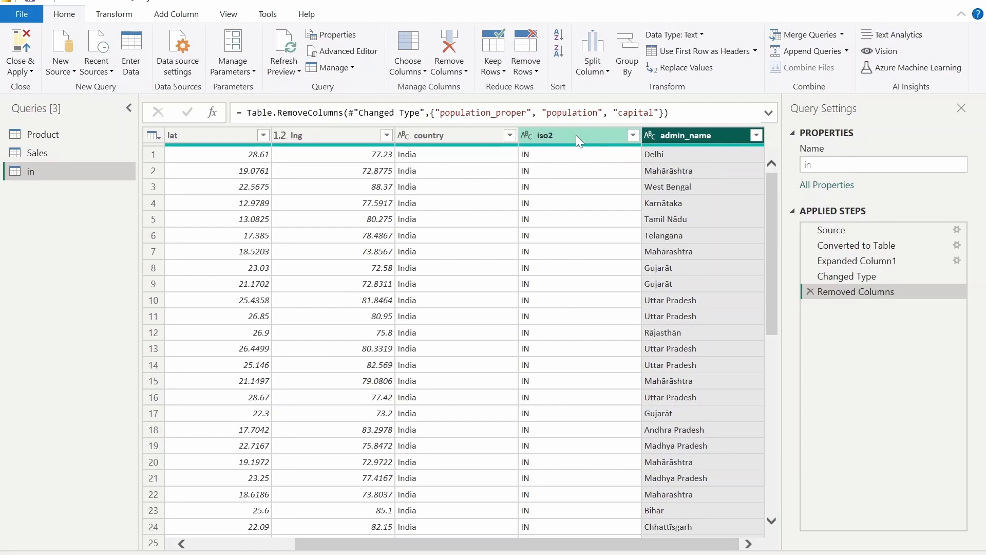
pyautogui.rightClick(575, 134)
pyautogui.click(602, 163)
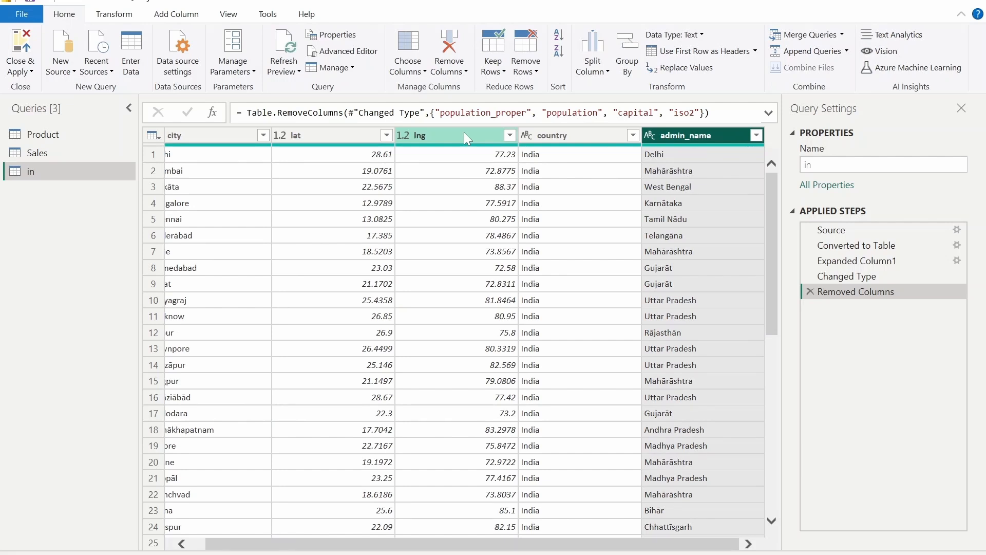
pyautogui.click(582, 136)
pyautogui.rightClick(581, 137)
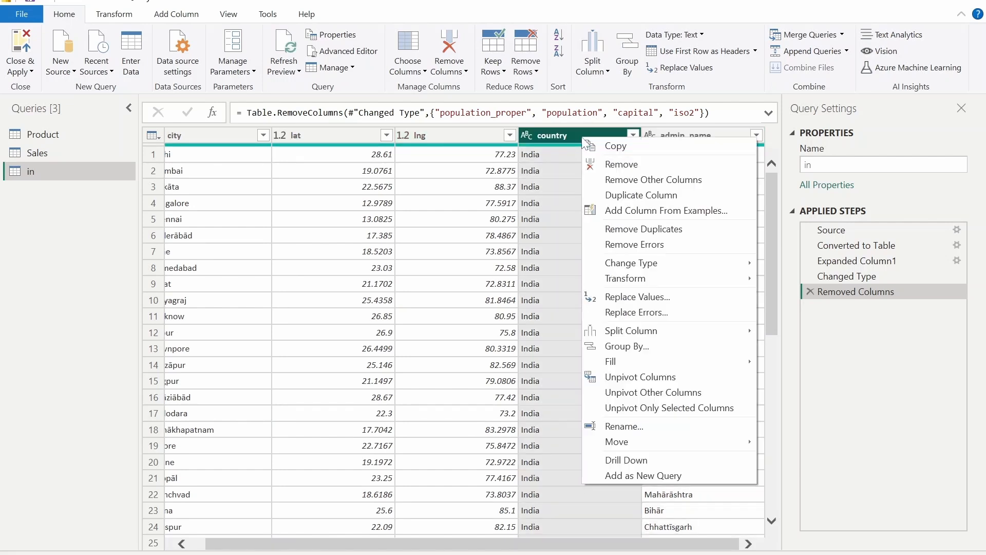
pyautogui.click(609, 165)
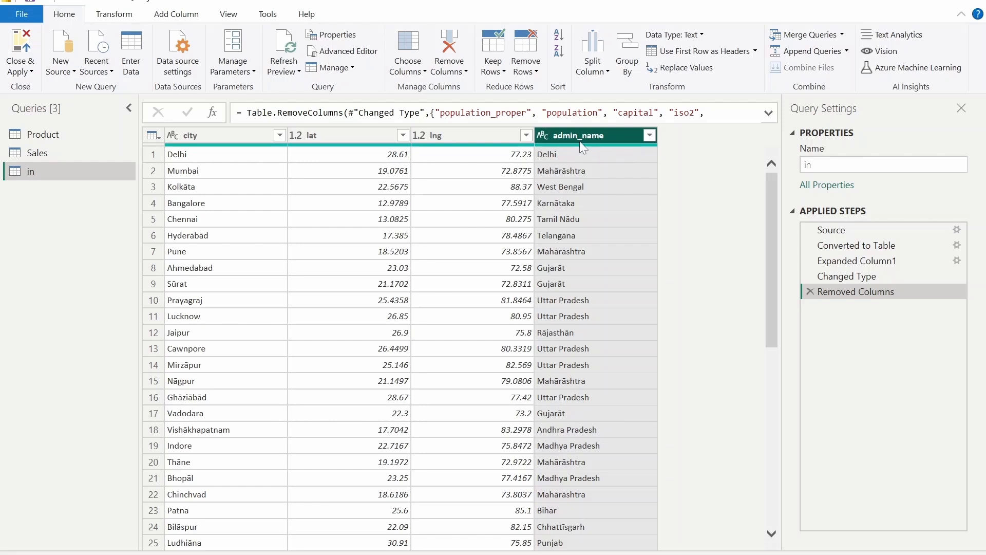
# Rename the admin_name column to States and apply the query changes to the report
pyautogui.rightClick(588, 140)
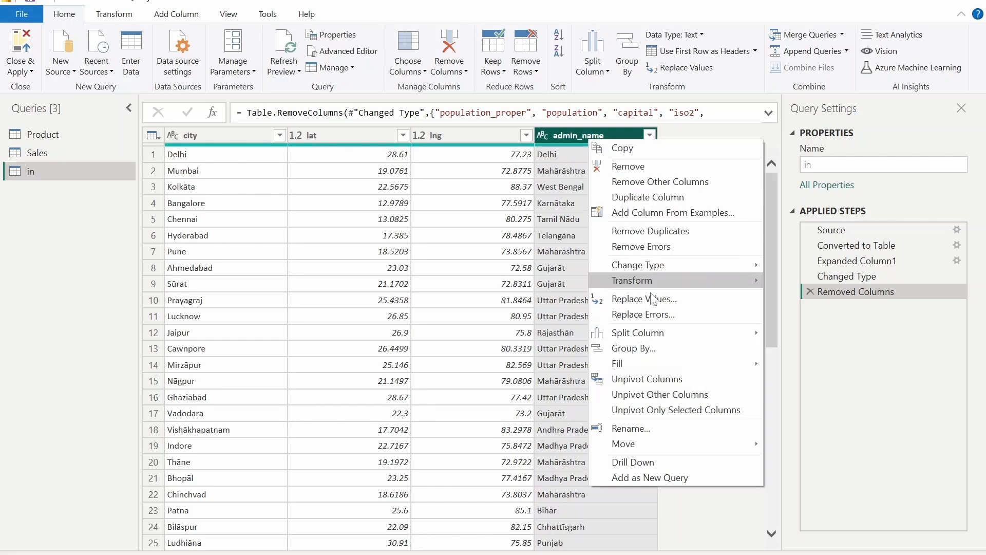
pyautogui.click(643, 426)
pyautogui.write('States')
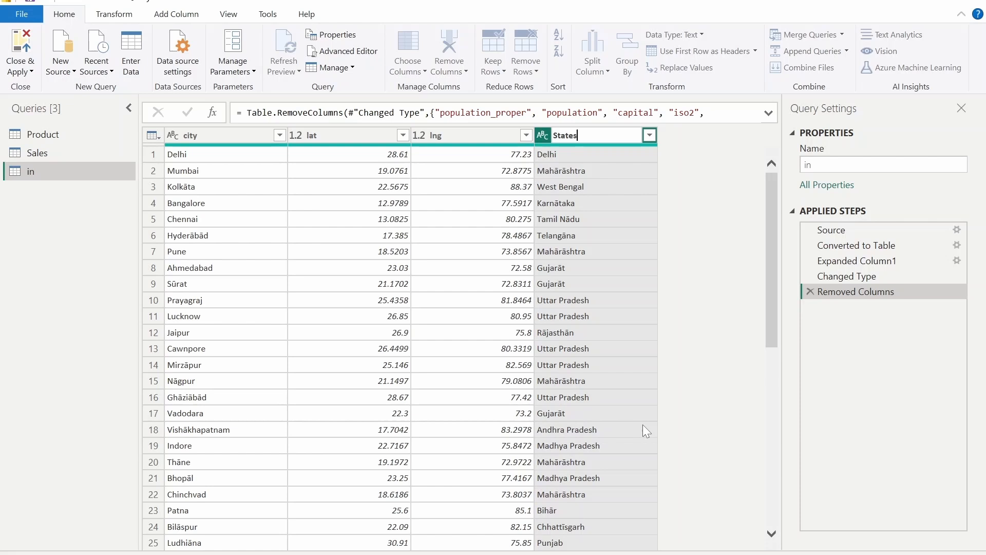
pyautogui.press('Return')
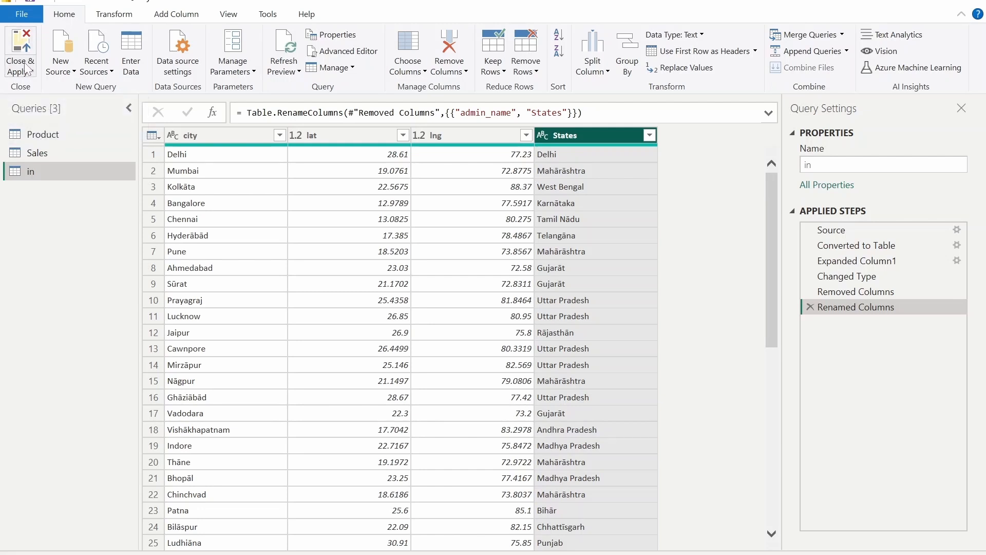
pyautogui.click(23, 43)
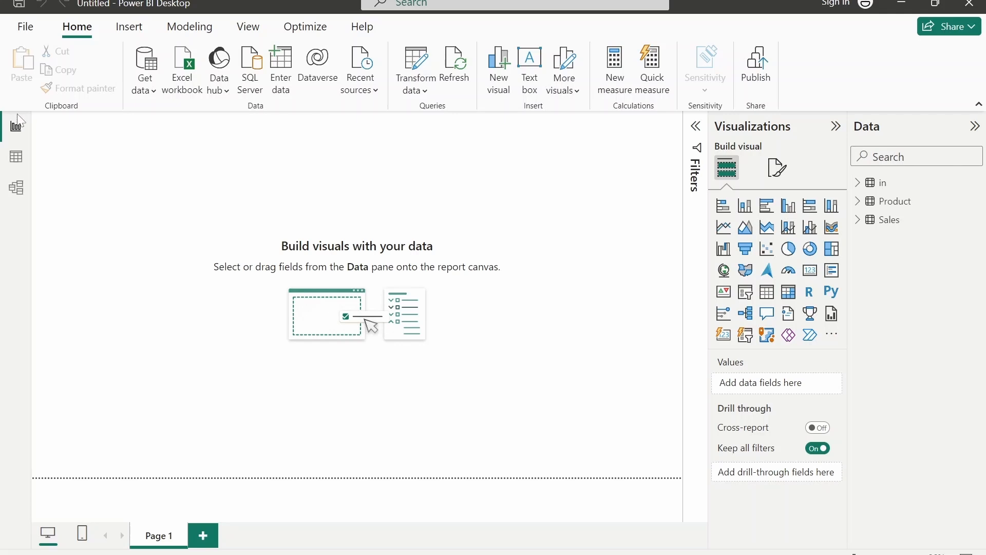
# Review the in table in Table view, then switch to Model view with the Properties and Data panes collapsed
pyautogui.click(17, 160)
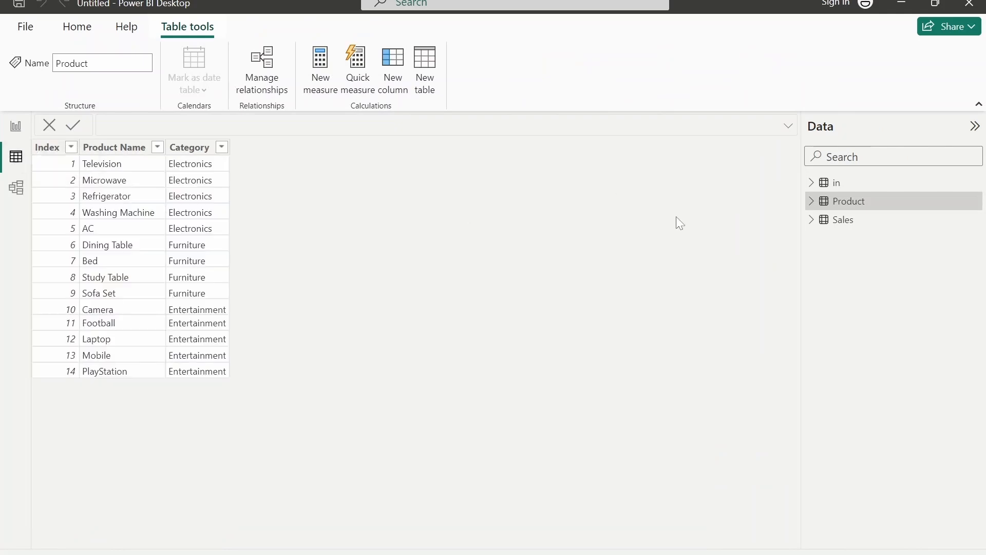
pyautogui.click(841, 183)
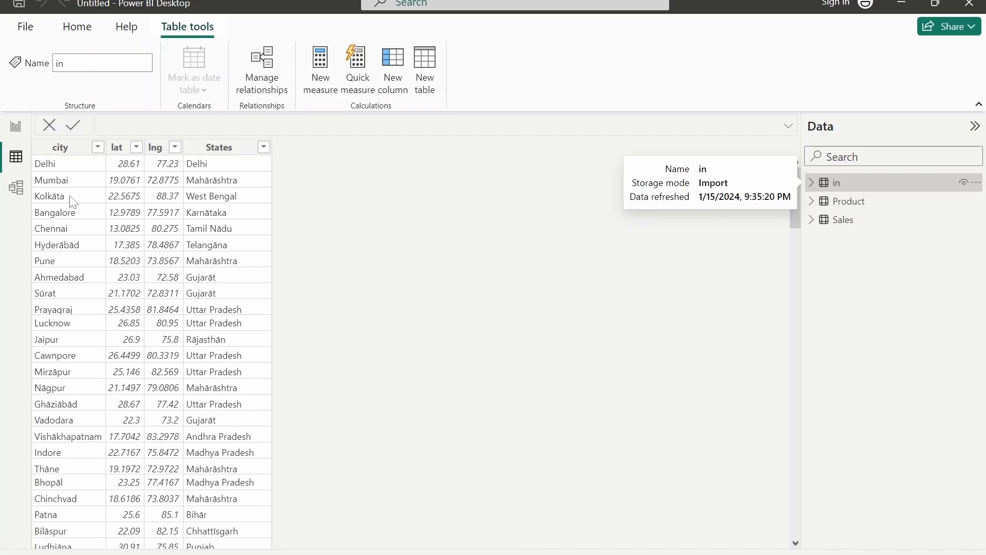
pyautogui.click(17, 188)
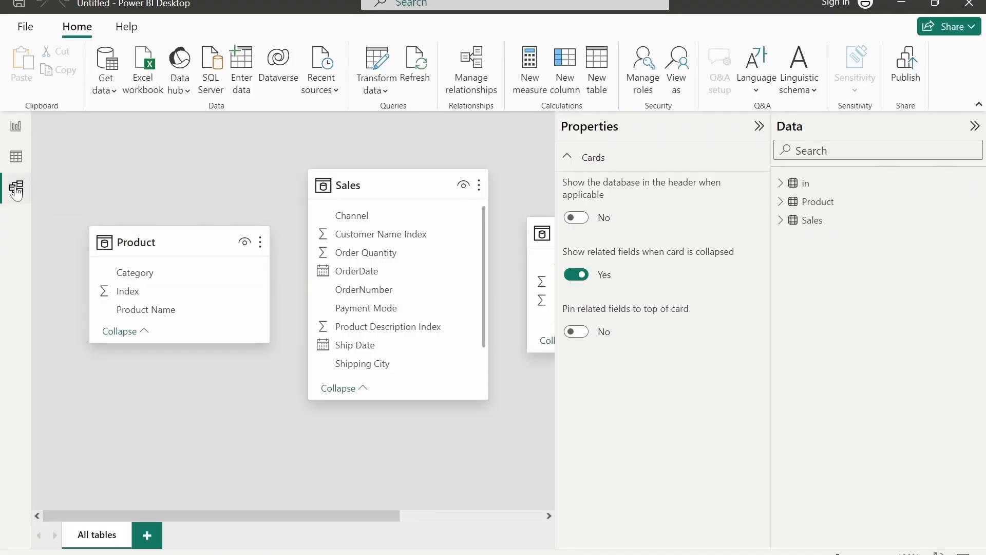
pyautogui.click(759, 126)
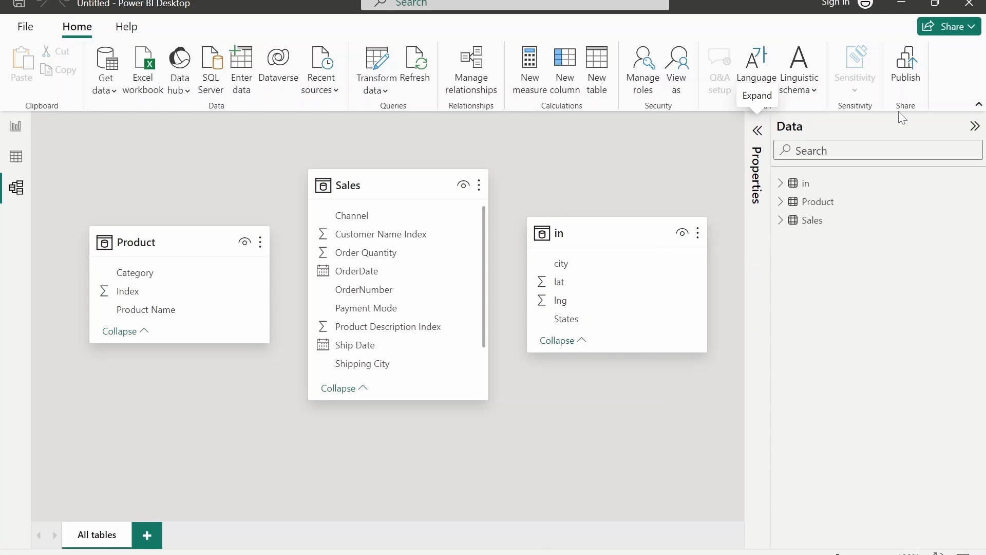
pyautogui.click(976, 127)
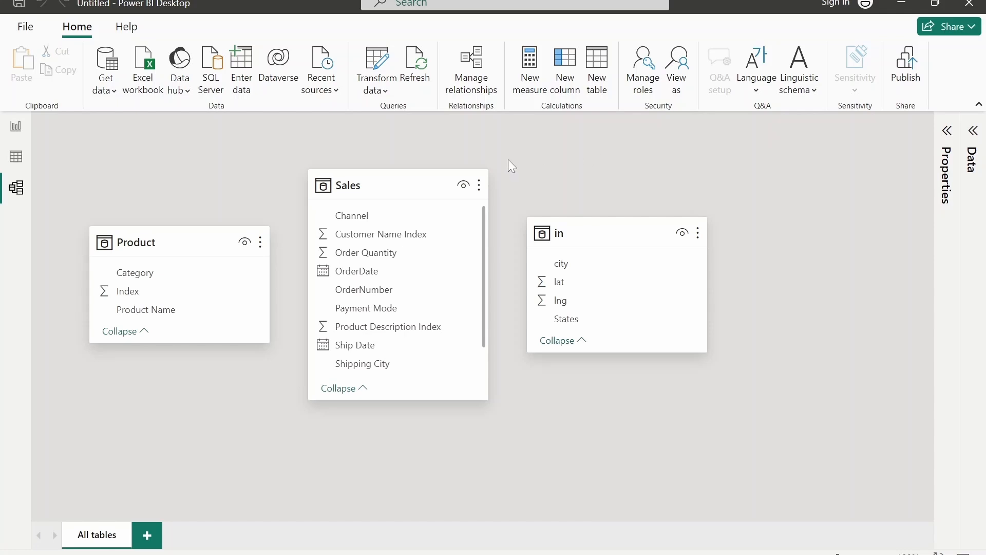
# Relate the Product table's Index to the Sales table's Product Description Index and align the Product card beside Sales
pyautogui.moveTo(347, 188)
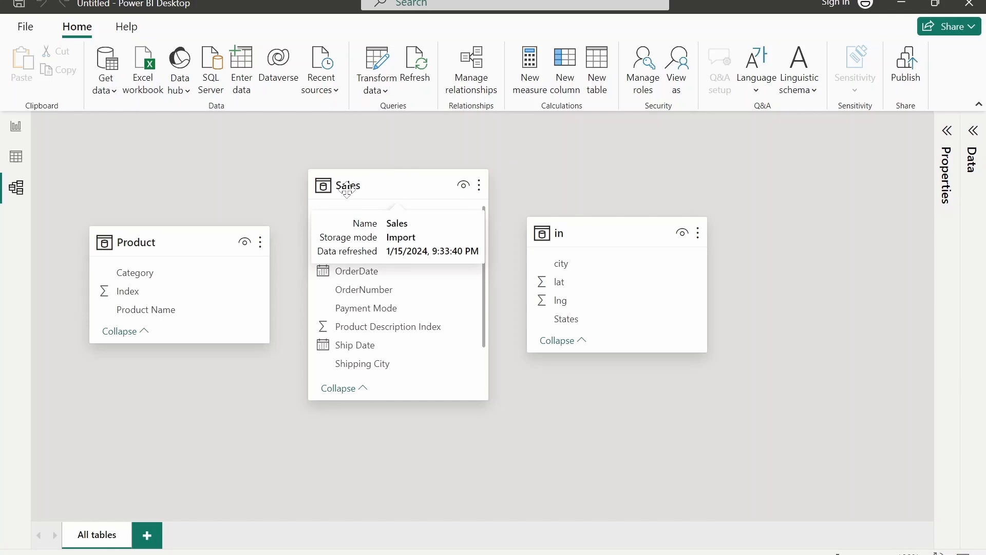
pyautogui.moveTo(151, 243)
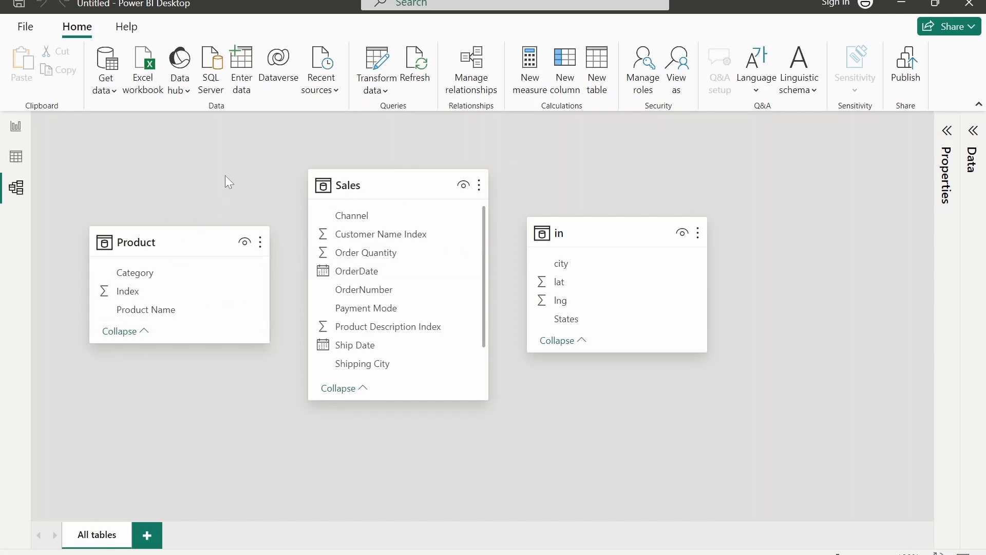
pyautogui.click(165, 299)
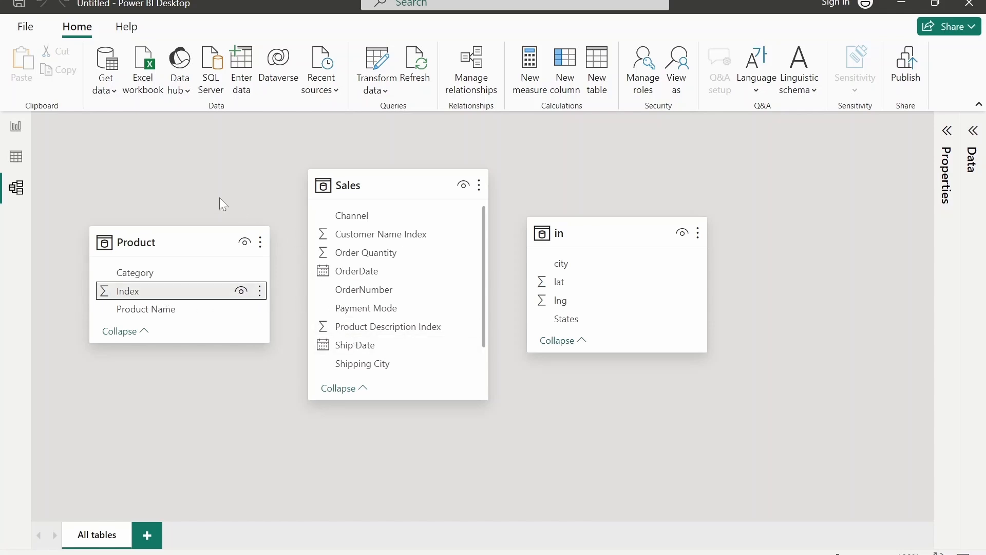
pyautogui.moveTo(179, 291); pyautogui.dragTo(391, 331)
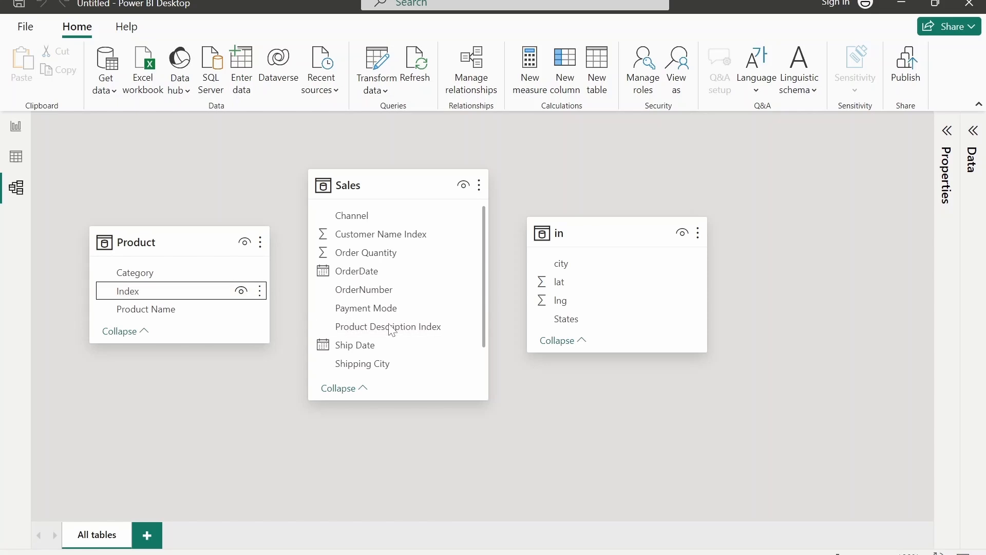
pyautogui.moveTo(188, 247); pyautogui.dragTo(135, 191)
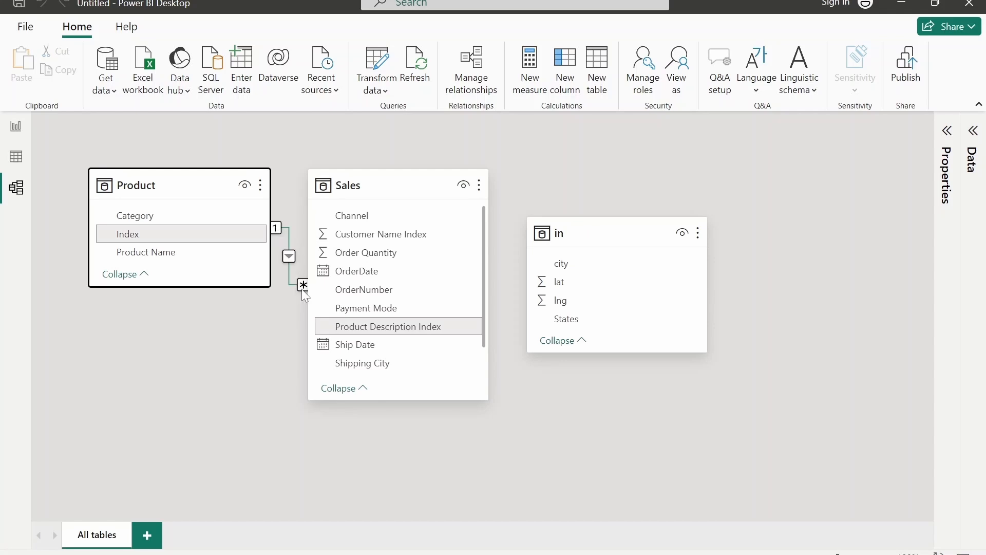
# Examine the properties and cardinality options of the relationship between Product and Sales, keeping the Many to one (*:1) setting
pyautogui.click(289, 255)
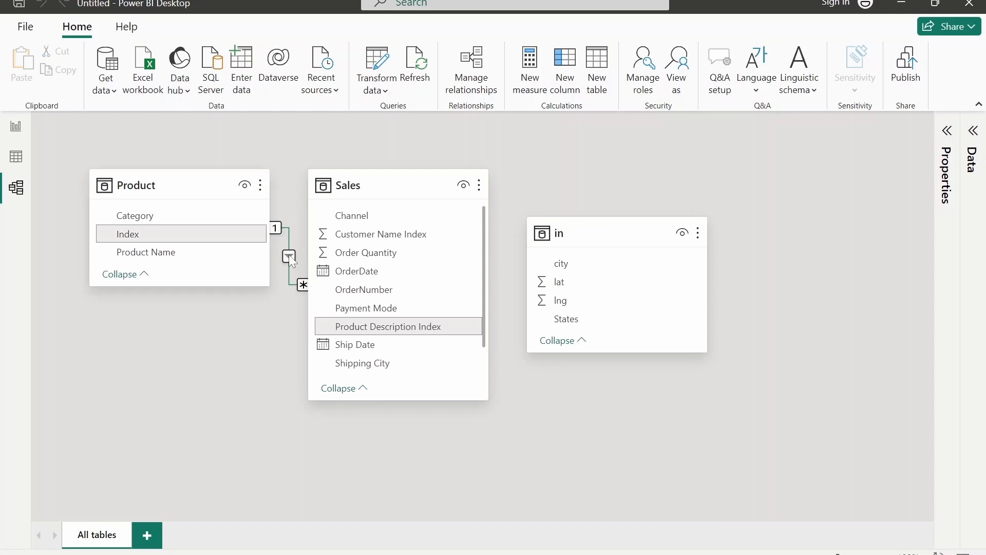
pyautogui.rightClick(290, 260)
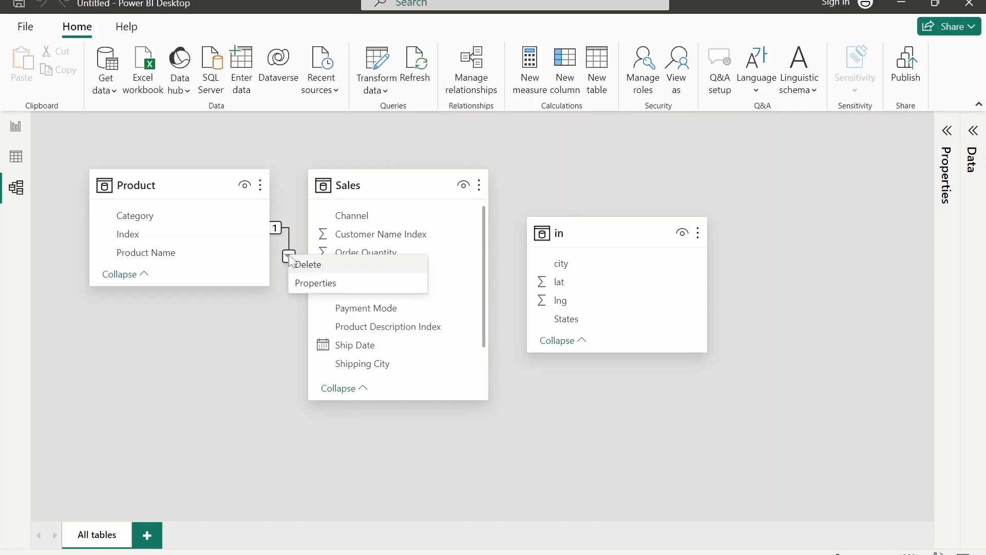
pyautogui.click(309, 284)
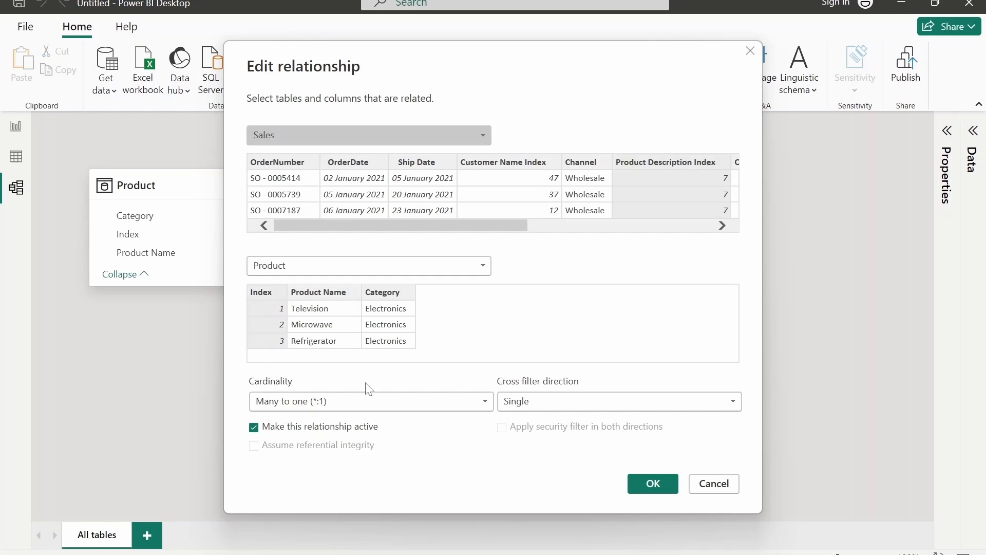
pyautogui.click(328, 405)
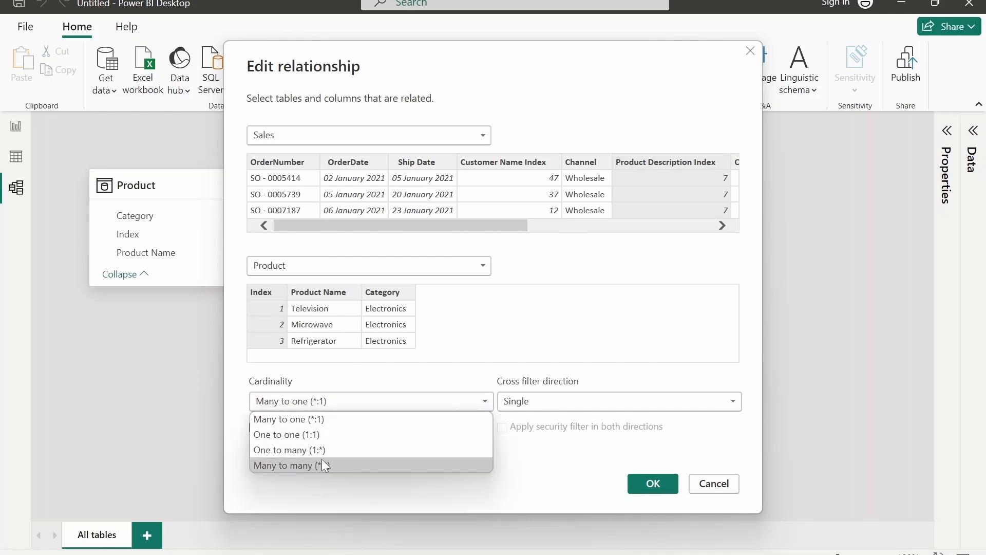
pyautogui.click(659, 484)
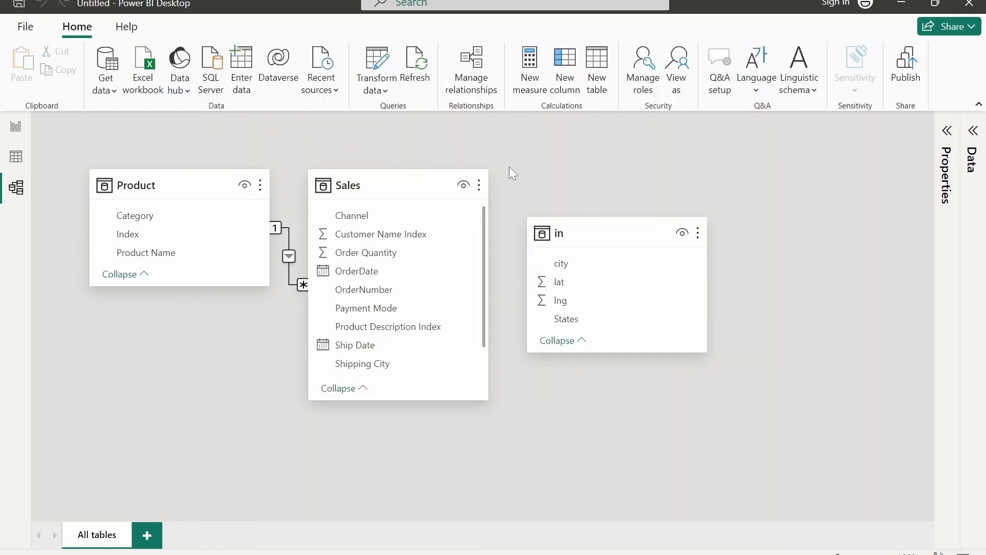
# Create an active many-to-one relationship from the Sales table's Shipping City to the in table's city and move the in card away from Sales
pyautogui.click(474, 85)
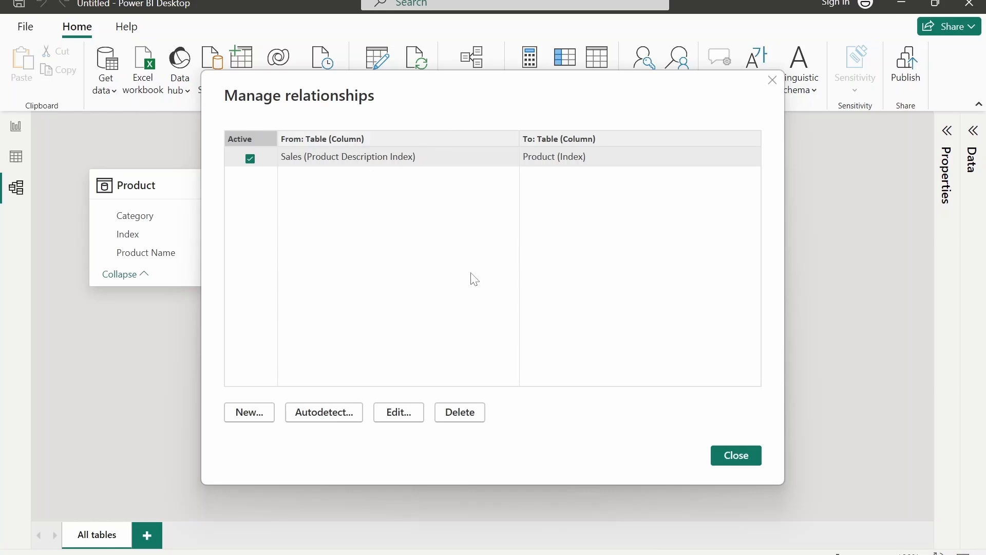
pyautogui.click(251, 417)
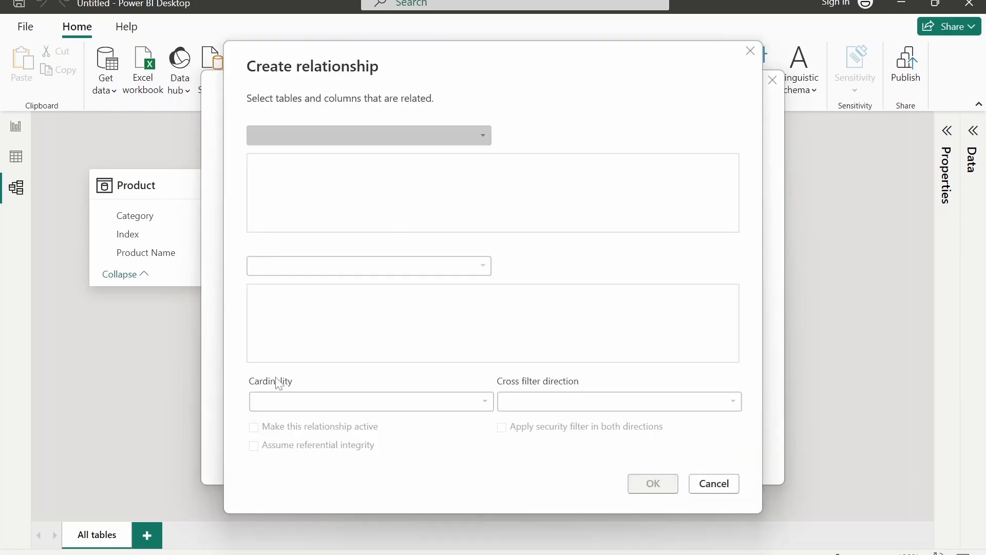
pyautogui.click(457, 140)
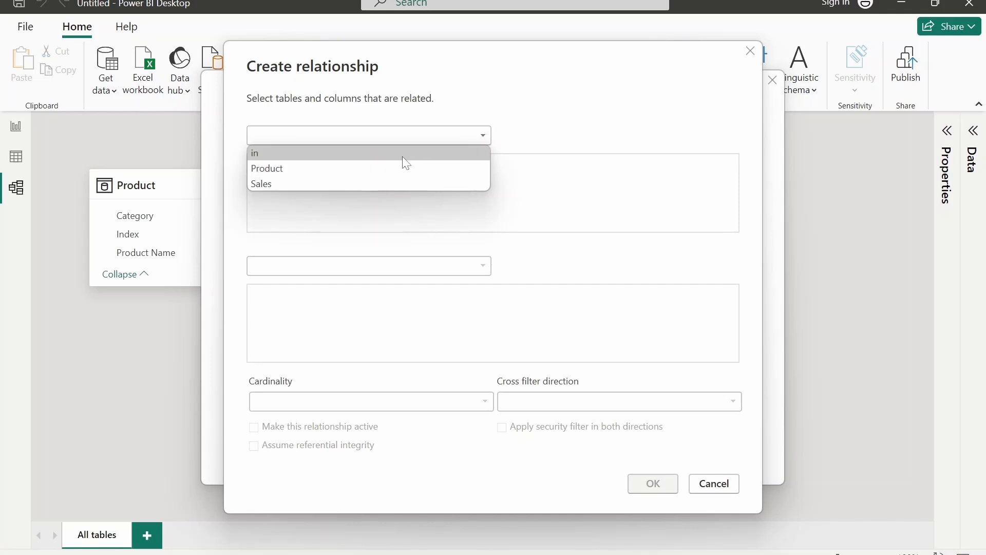
pyautogui.click(396, 184)
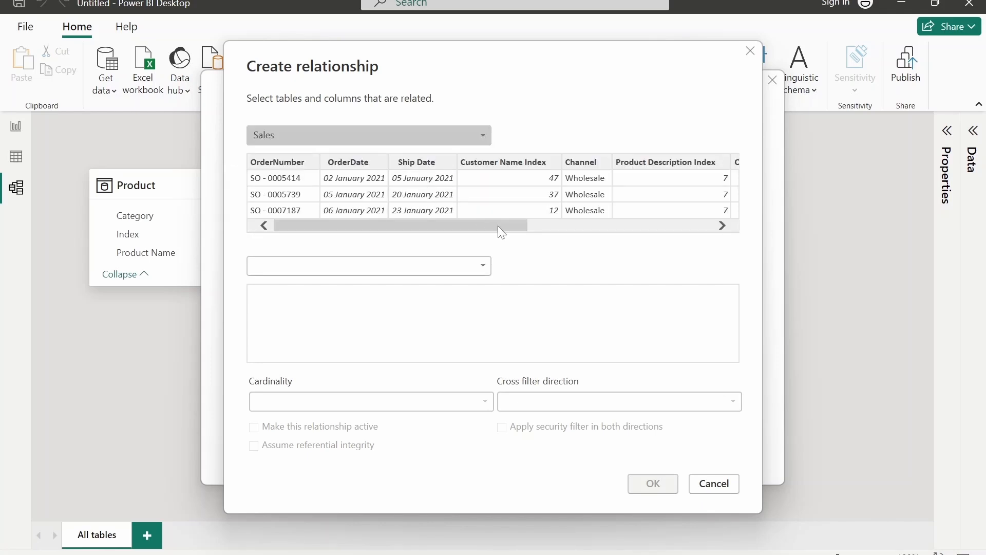
pyautogui.moveTo(498, 226); pyautogui.dragTo(707, 226)
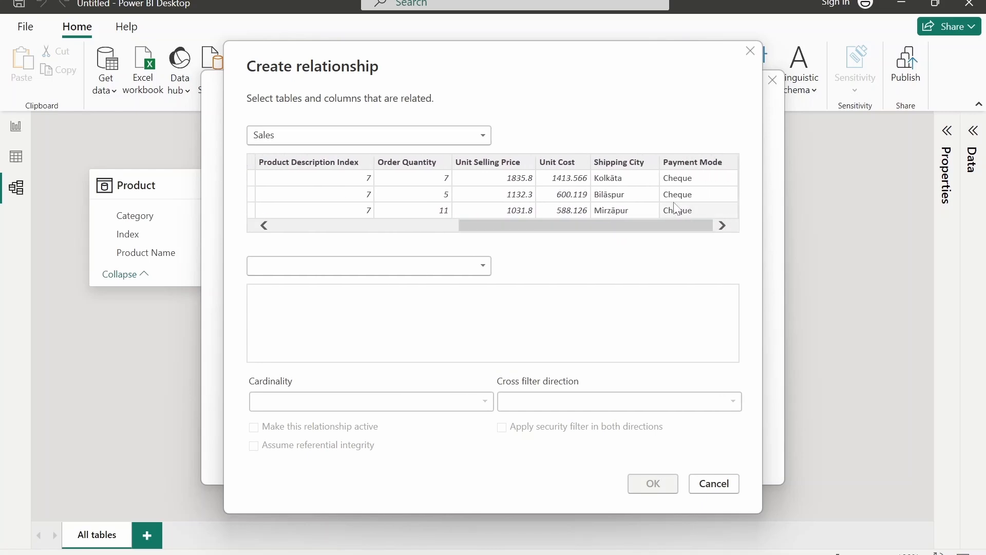
pyautogui.click(618, 163)
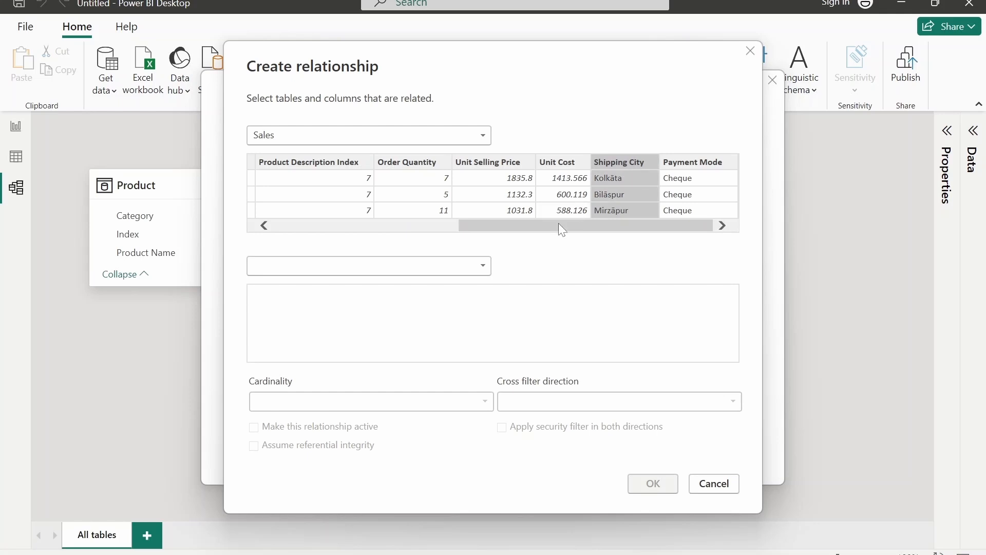
pyautogui.click(472, 264)
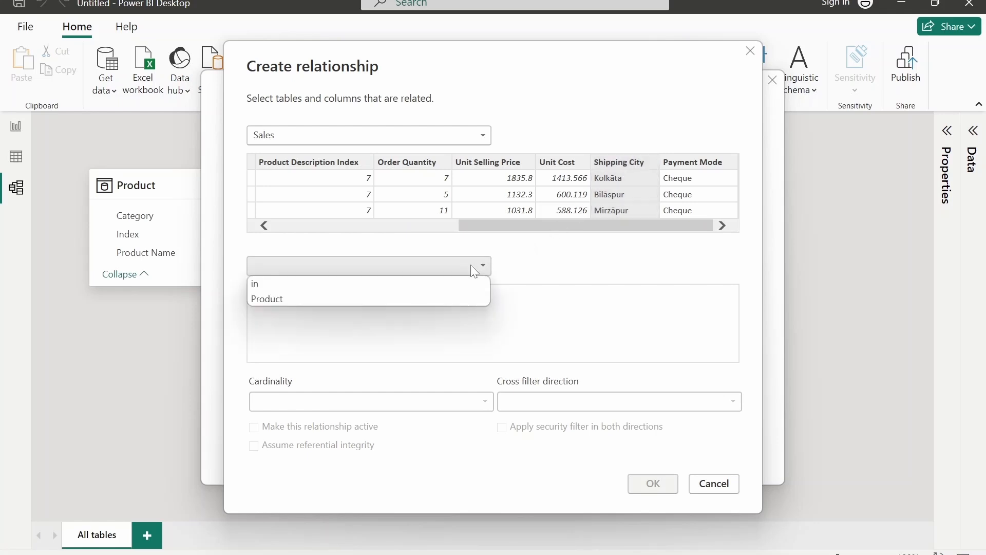
pyautogui.click(445, 289)
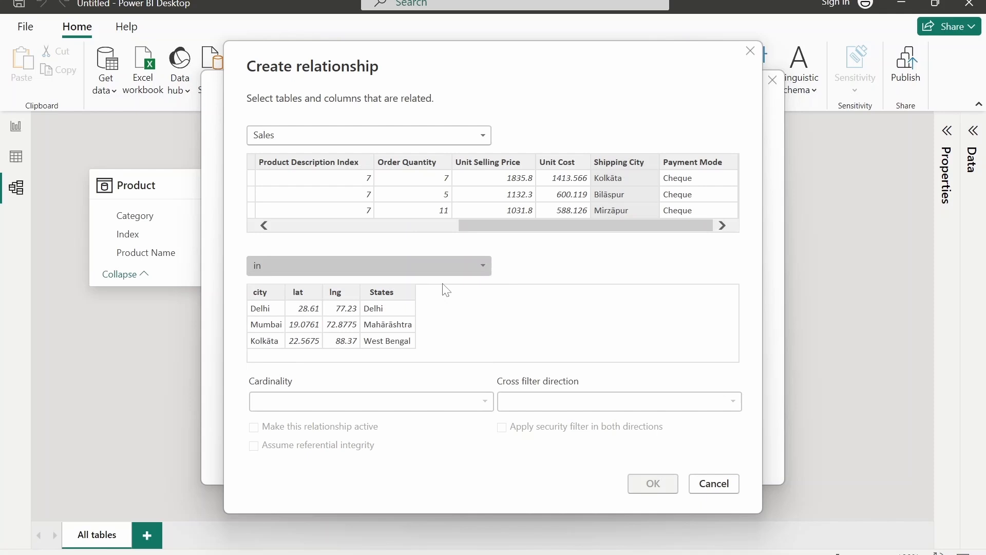
pyautogui.click(265, 292)
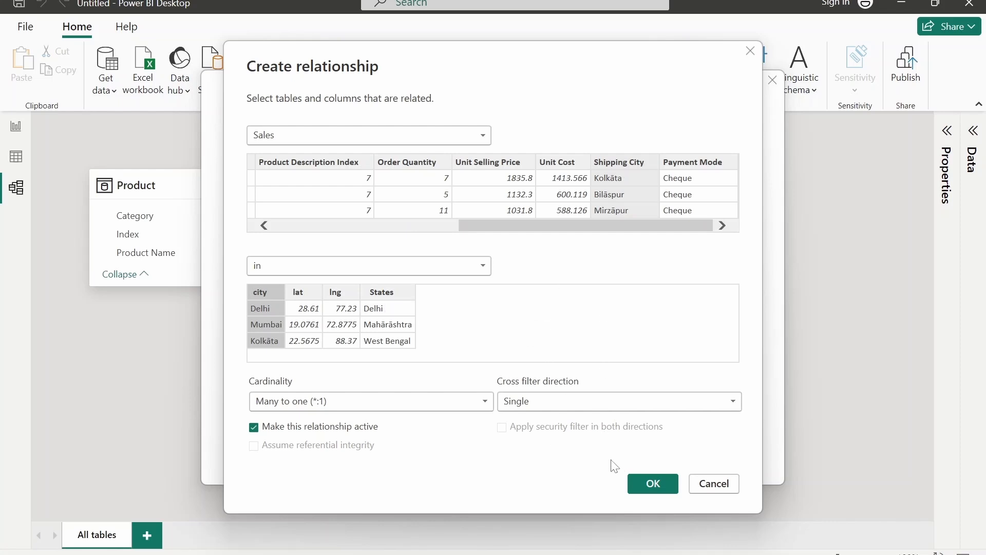
pyautogui.click(659, 488)
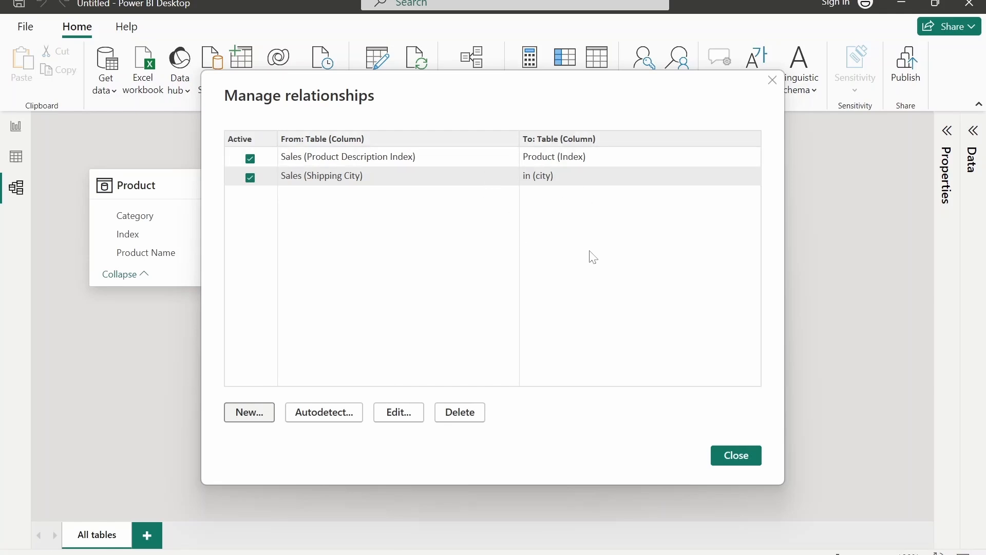
pyautogui.click(738, 454)
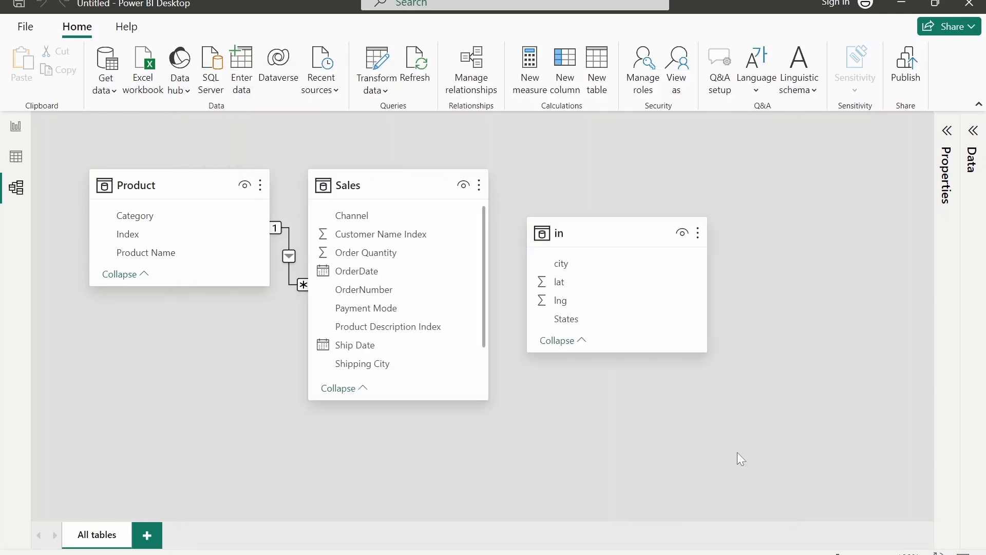
pyautogui.moveTo(622, 232); pyautogui.dragTo(721, 223)
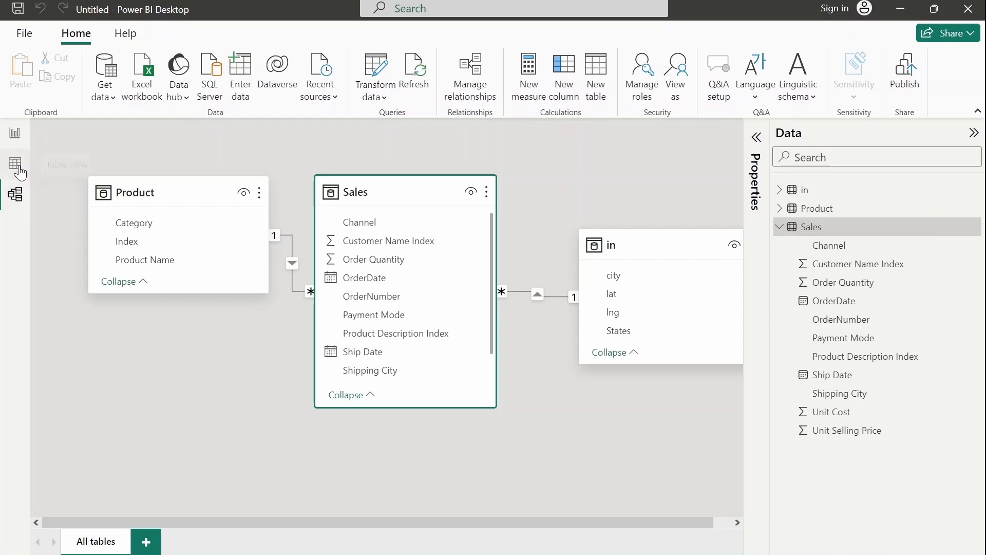
# Delete the Customer Name Index column from the Sales table in Table view
pyautogui.click(15, 165)
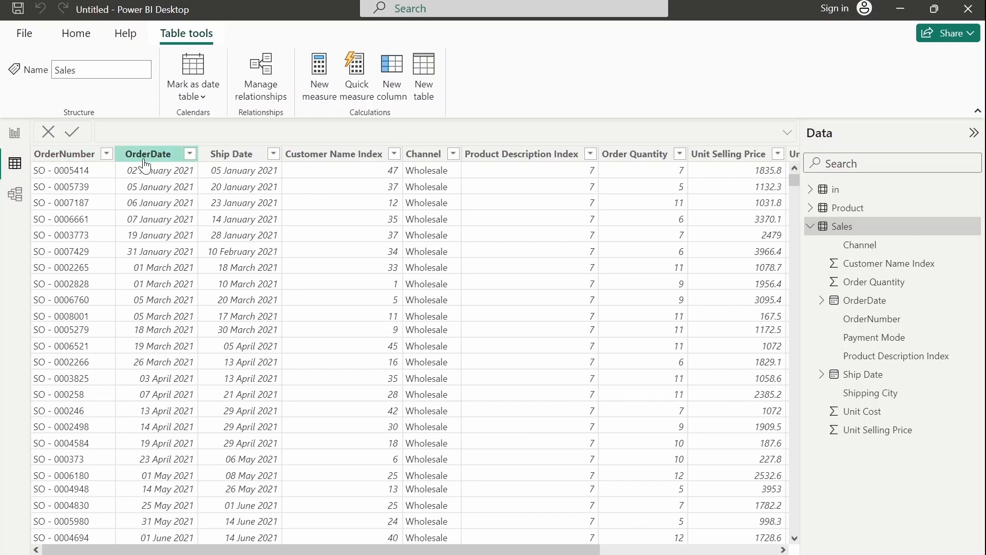
pyautogui.click(350, 163)
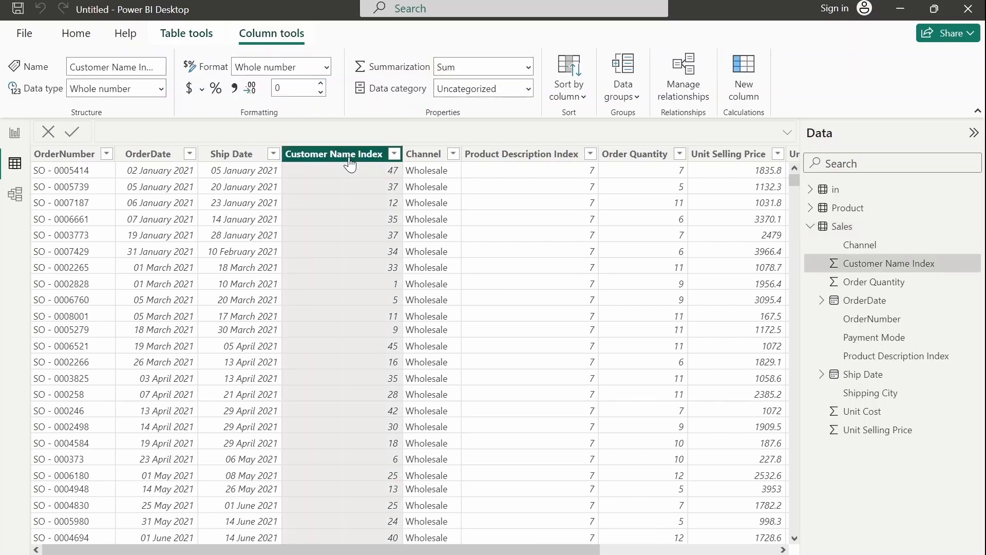
pyautogui.rightClick(350, 163)
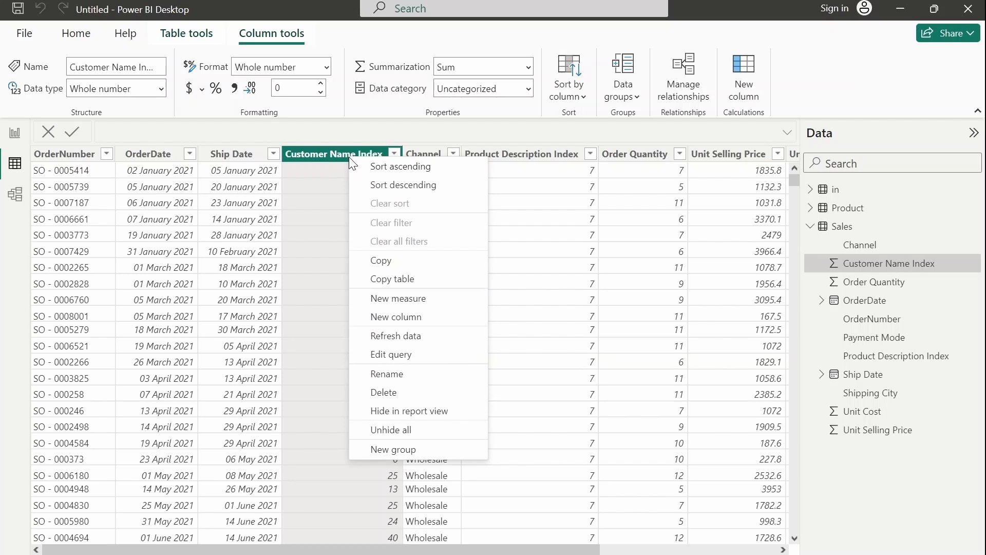
pyautogui.click(394, 393)
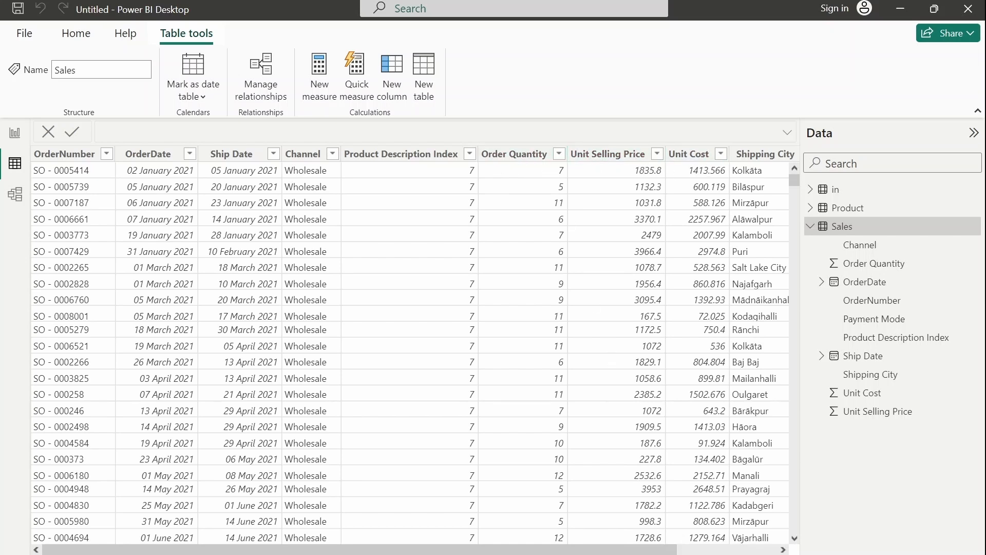
# Add a calculated column to the Sales table with the formula Sales Amount = Sales[Unit Selling Price]* Sales[Order Quantity]
pyautogui.moveTo(656, 552); pyautogui.dragTo(776, 548)
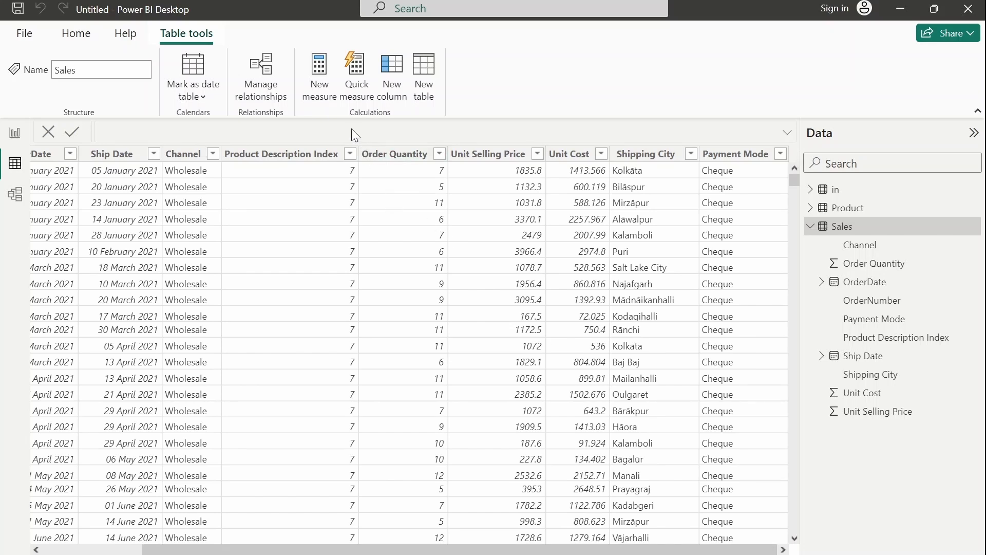
pyautogui.click(392, 93)
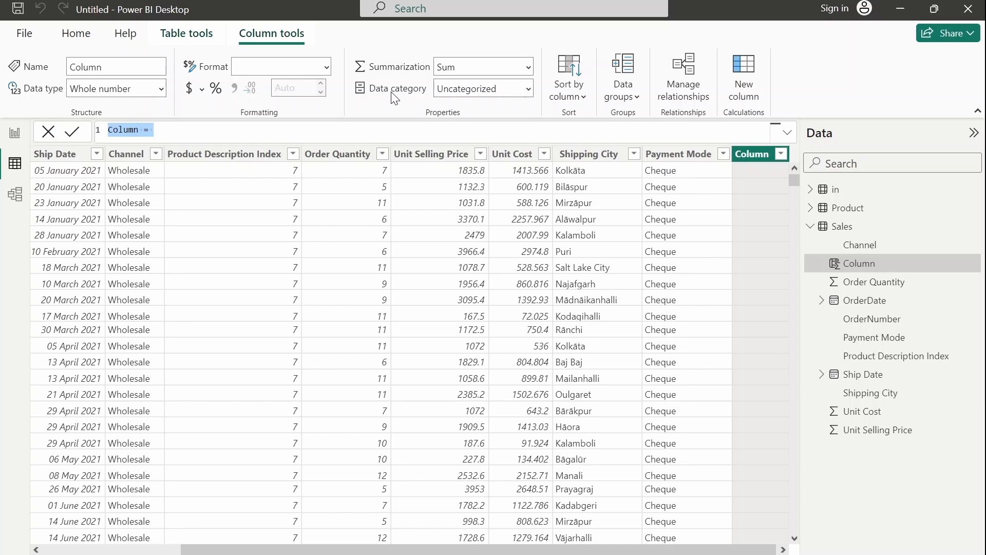
pyautogui.press('BackSpace')
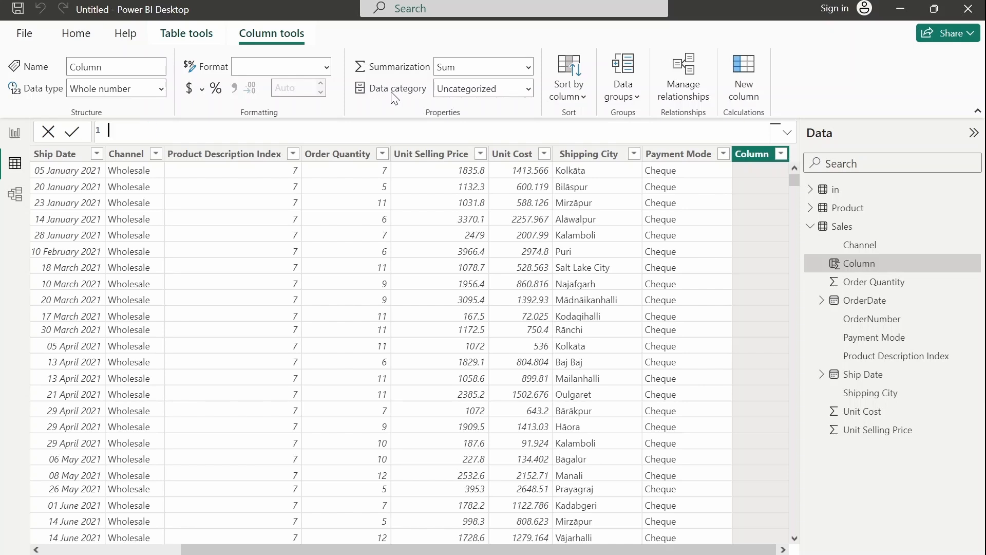
pyautogui.write('Sales Amount = Uni')
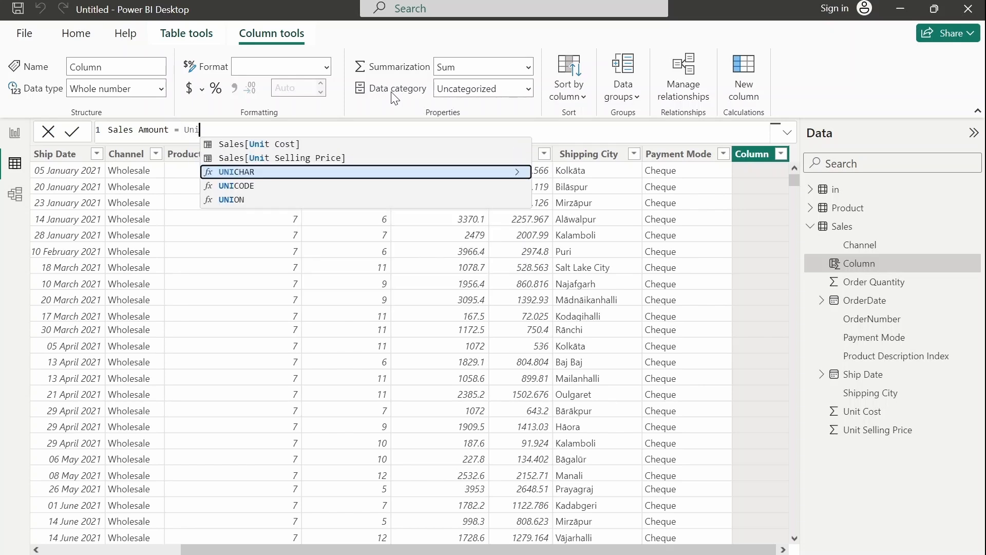
pyautogui.press('Down')
pyautogui.press('Up')
pyautogui.press('Up')
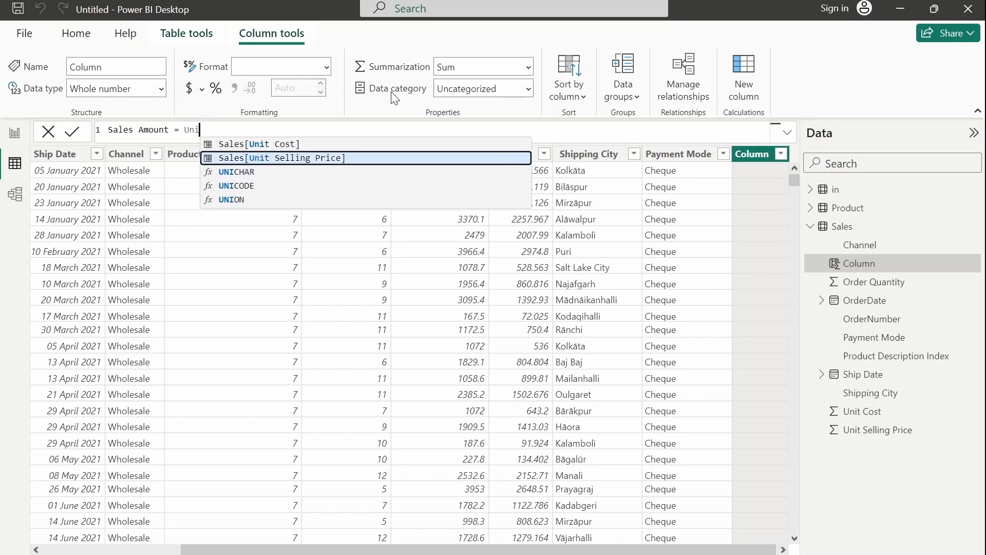
pyautogui.press('Tab')
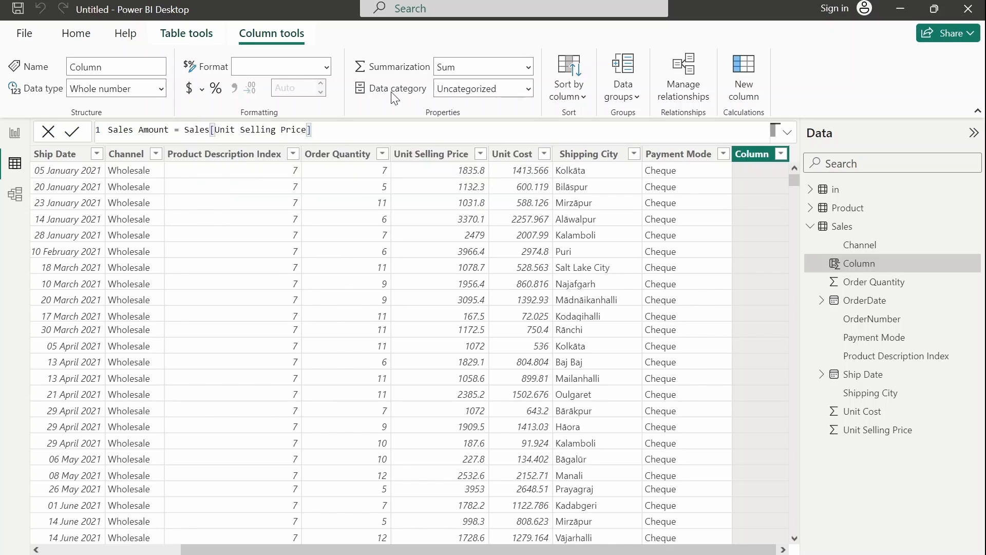
pyautogui.write('* Orde')
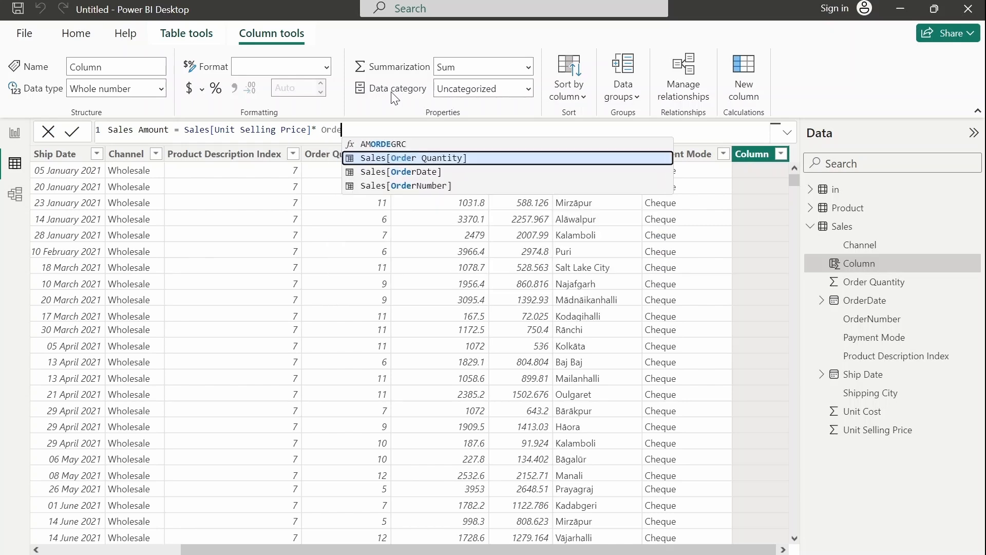
pyautogui.press('Tab')
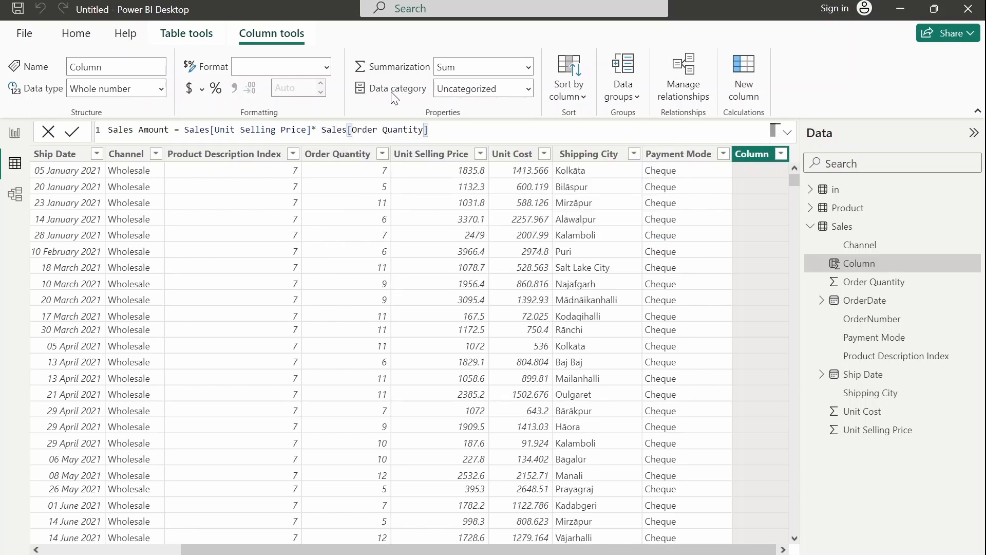
pyautogui.click(73, 134)
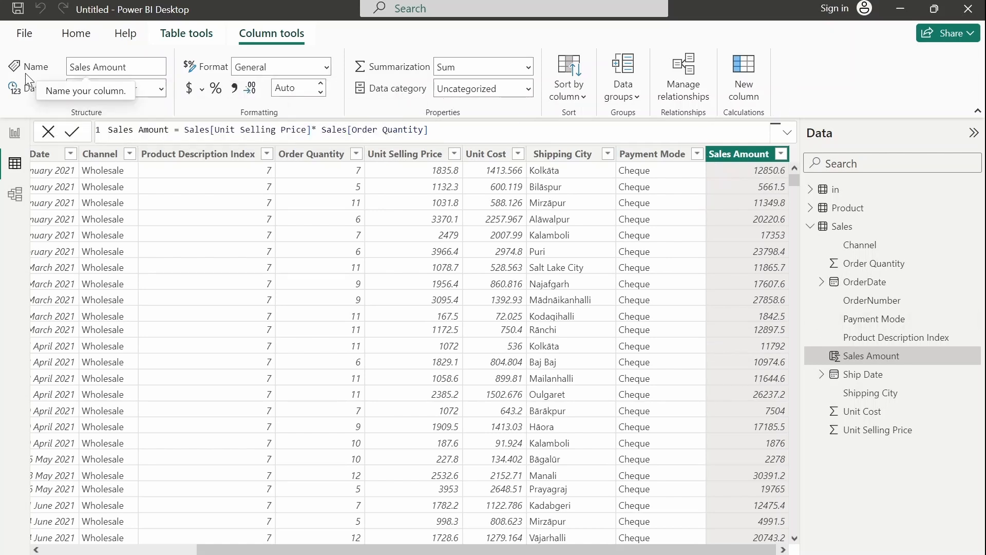
# Try the Currency format on the Sales Amount column, then set the format back to General
pyautogui.click(128, 67)
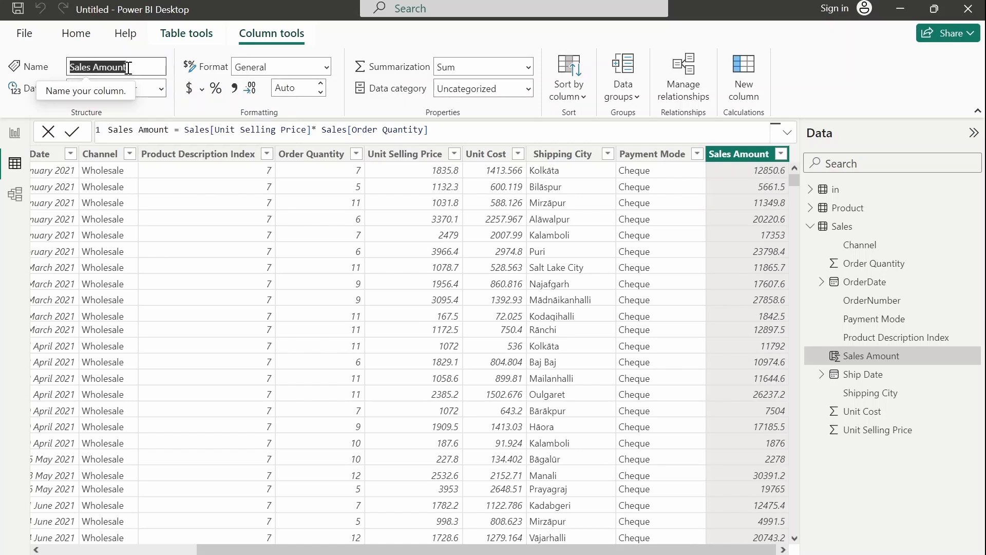
pyautogui.click(142, 67)
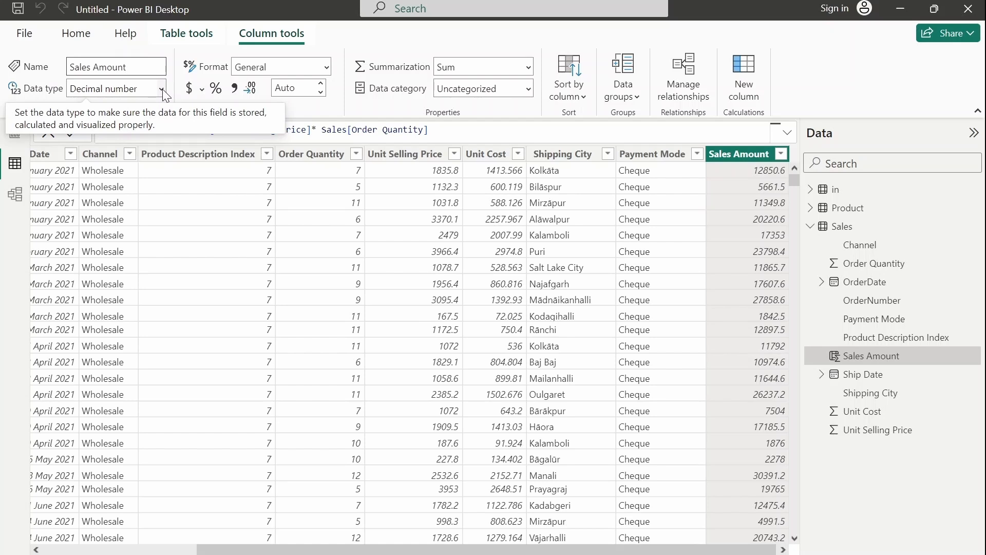
pyautogui.click(327, 68)
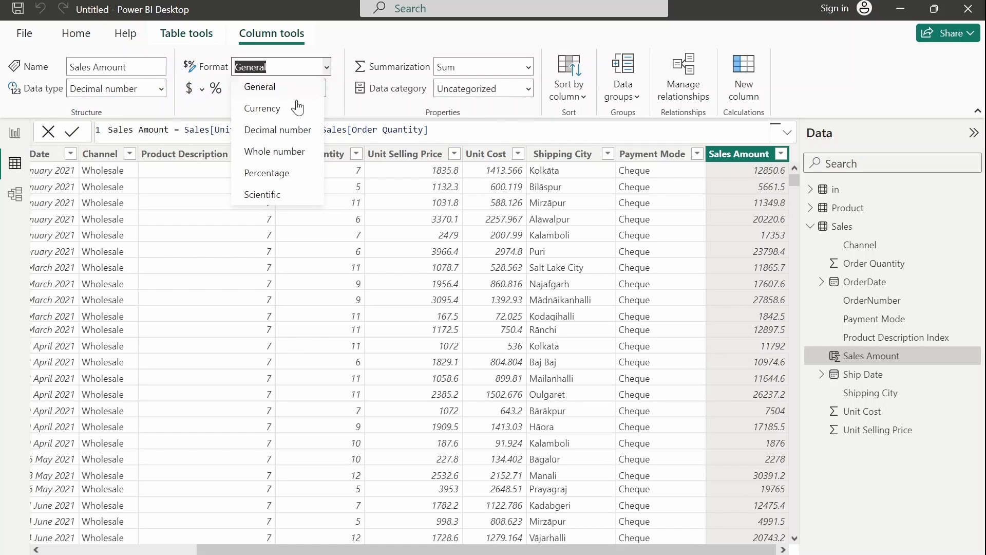
pyautogui.click(267, 116)
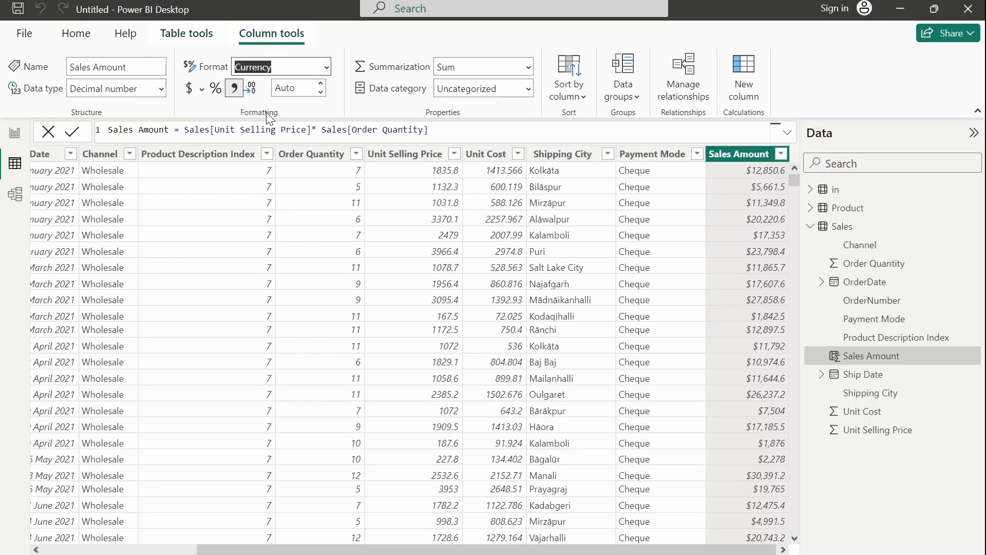
pyautogui.click(325, 67)
pyautogui.click(287, 92)
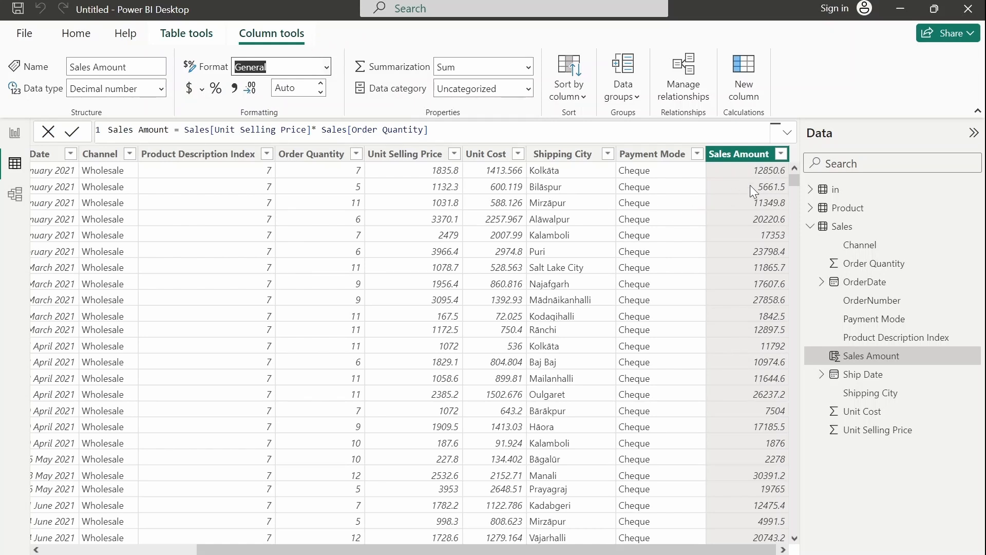
# Add a calculated column to the Sales table with the formula Cost Amount = Sales[Order Quantity]* Sales[Unit Cost]
pyautogui.moveTo(739, 548); pyautogui.dragTo(740, 548)
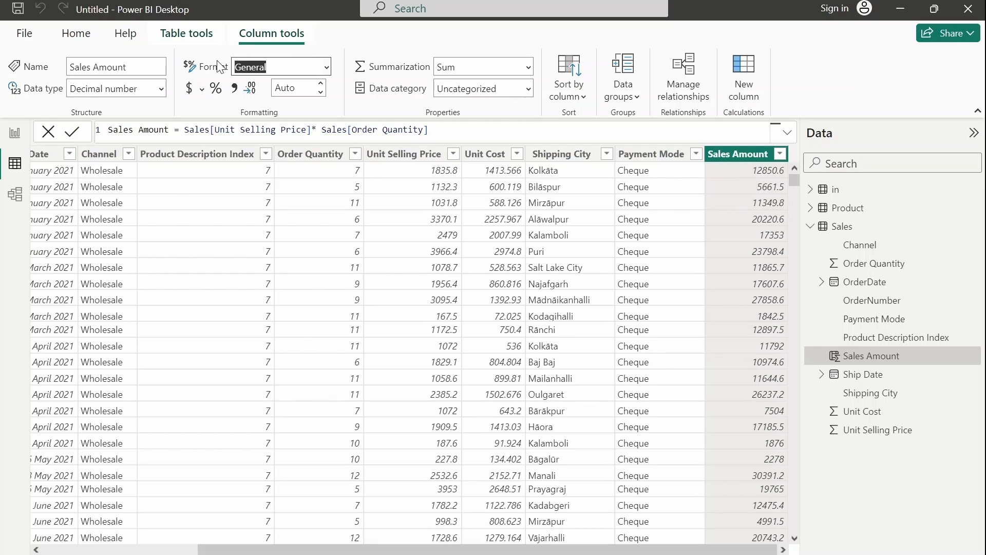
pyautogui.click(181, 33)
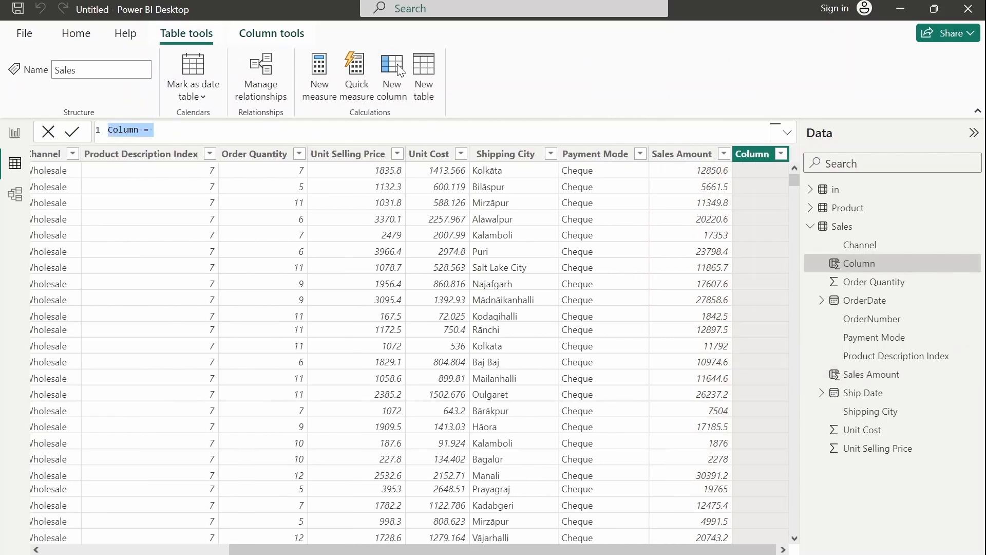
pyautogui.press('BackSpace')
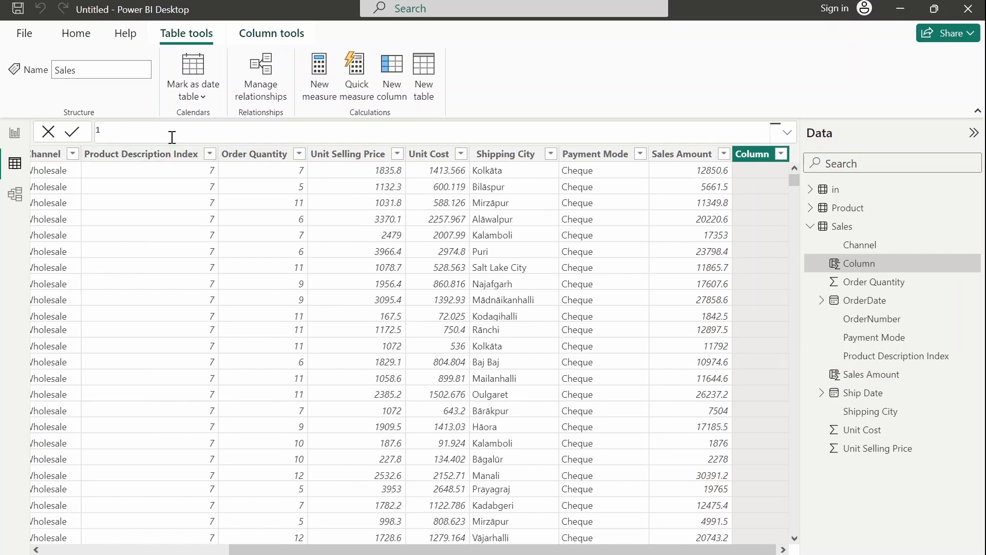
pyautogui.write('Cost Amount =')
pyautogui.write('Orde')
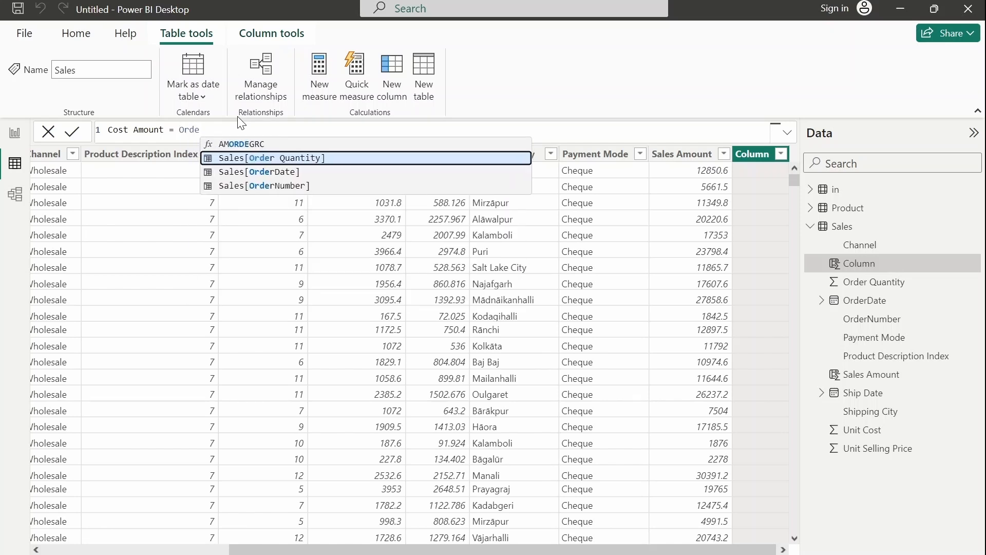
pyautogui.press('Tab')
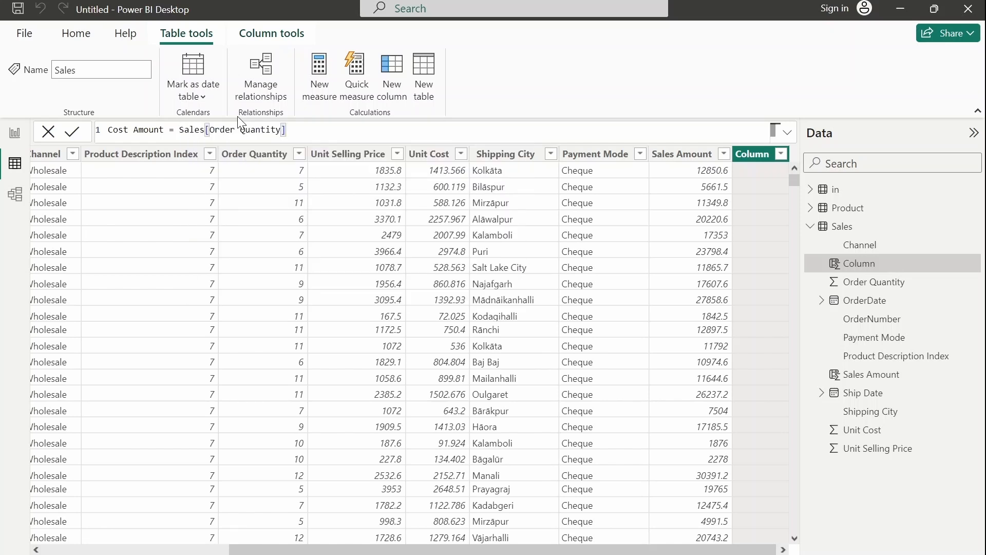
pyautogui.write('*')
pyautogui.write('Unit')
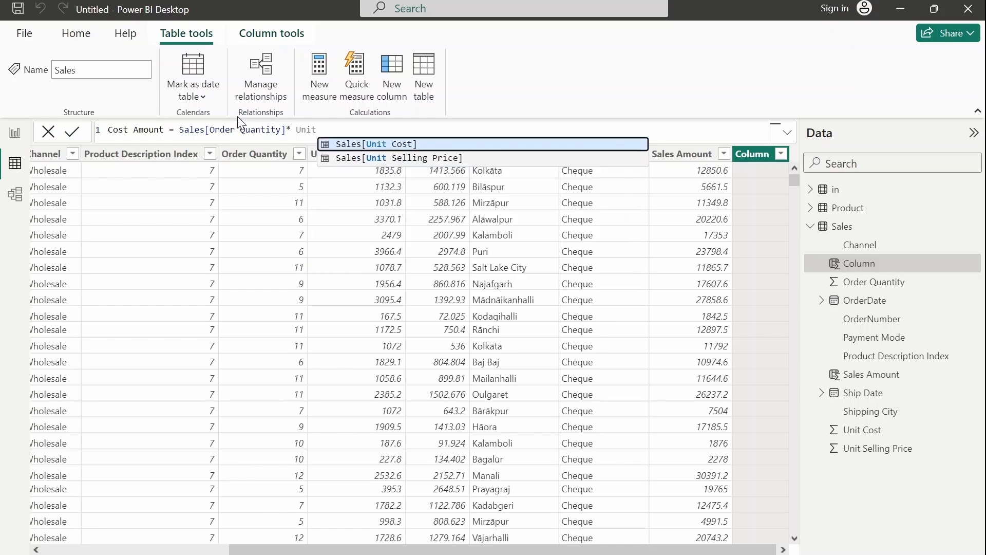
pyautogui.press('Tab')
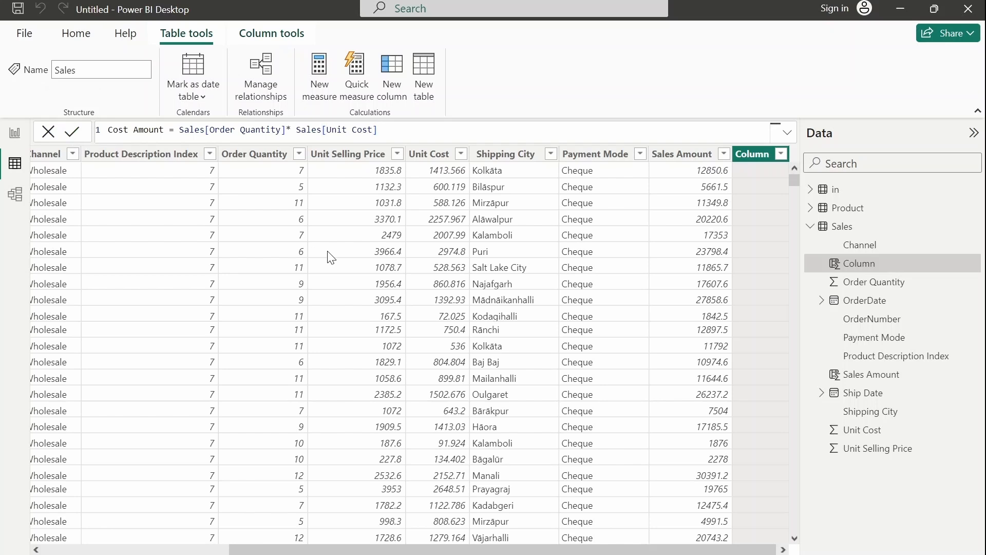
pyautogui.click(73, 131)
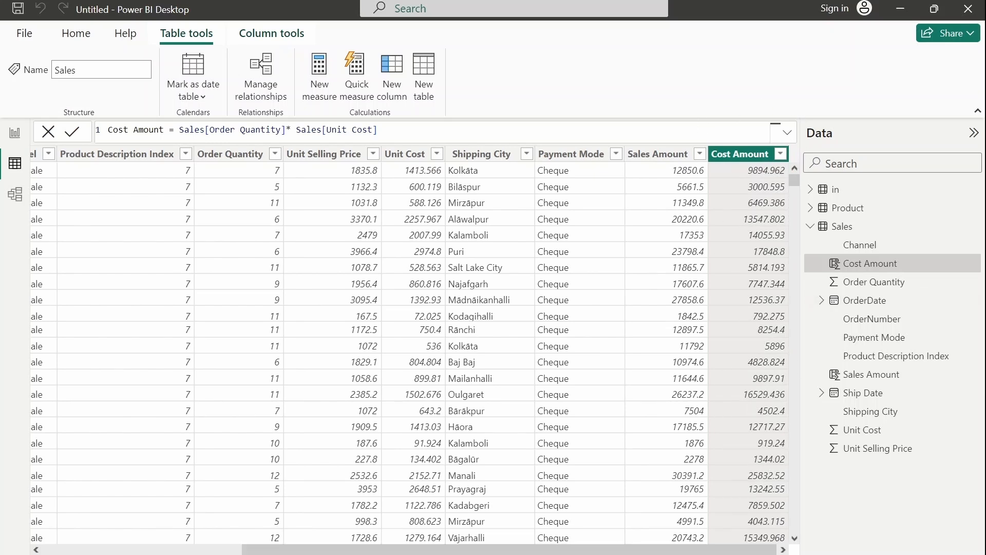
pyautogui.click(318, 86)
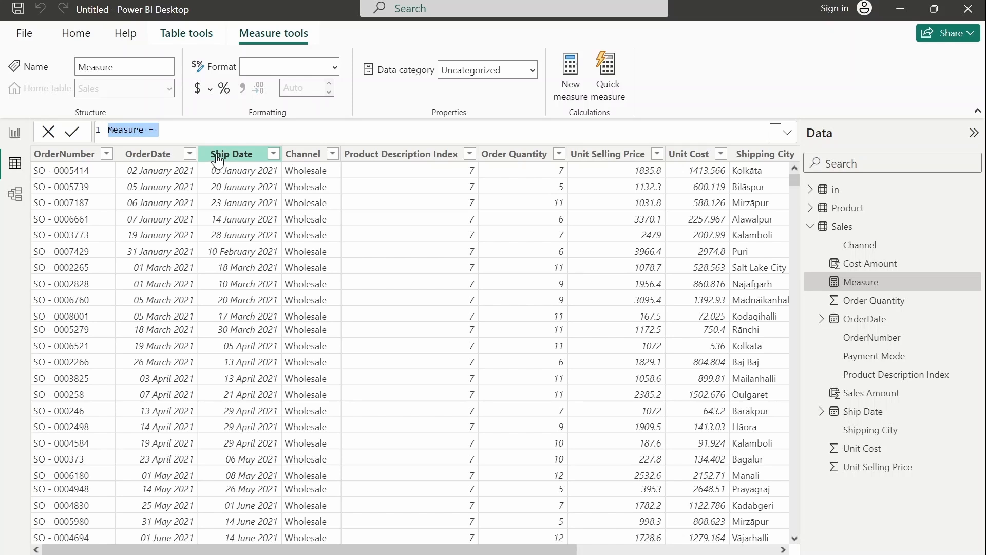
pyautogui.moveTo(163, 129); pyautogui.dragTo(91, 130)
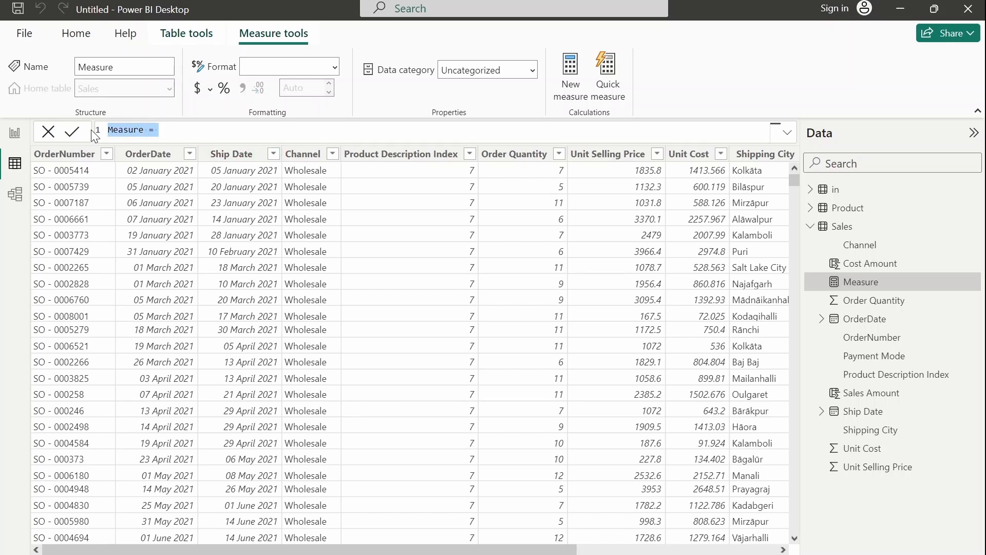
pyautogui.write('Pr')
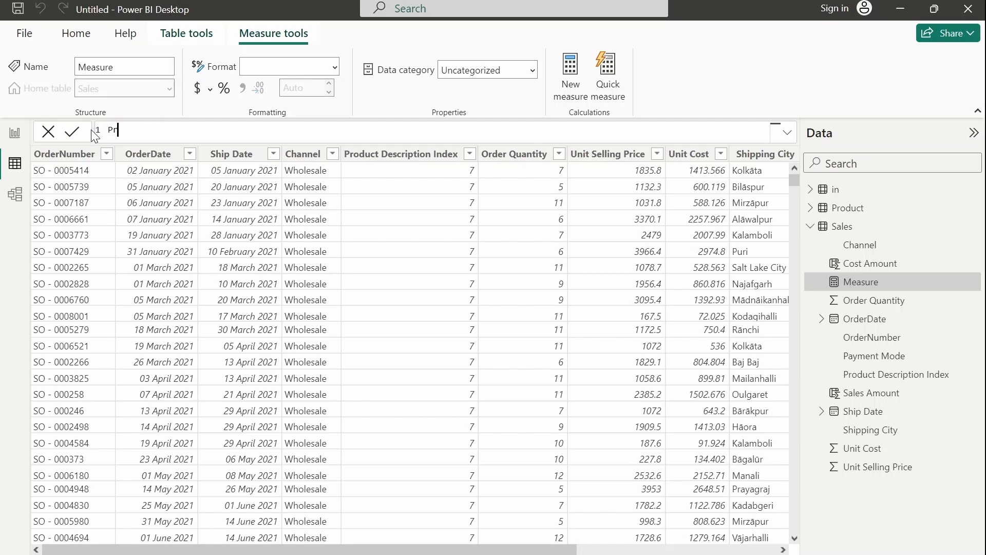
pyautogui.write('ofit = Sa')
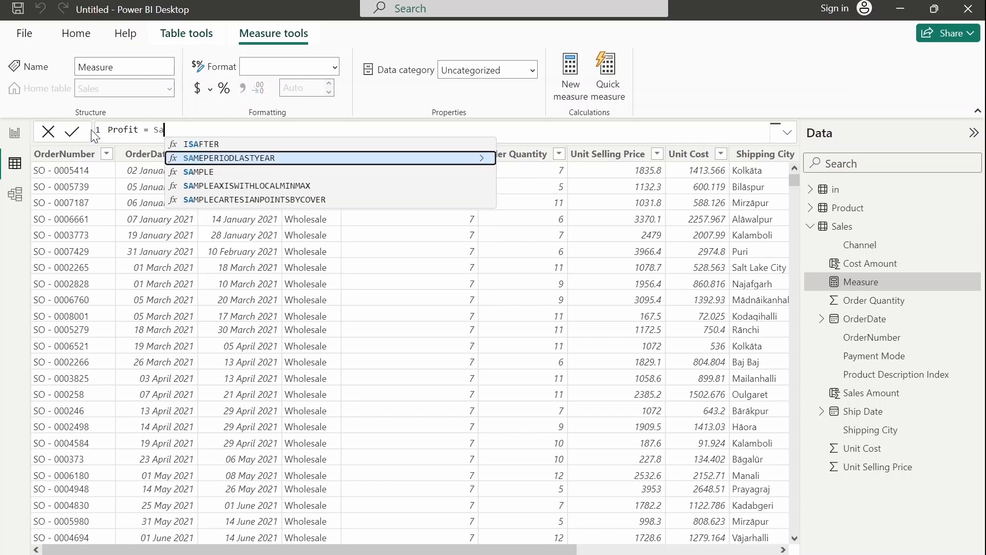
pyautogui.write('les')
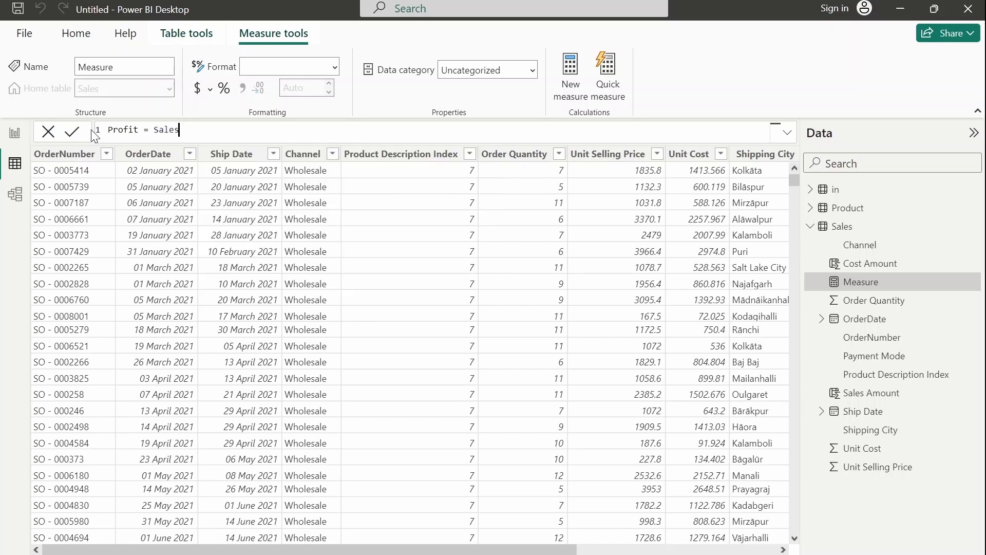
pyautogui.press('BackSpace')
pyautogui.press('BackSpace')
pyautogui.press('BackSpace')
pyautogui.press('BackSpace')
pyautogui.press('BackSpace')
pyautogui.press('BackSpace')
pyautogui.press('BackSpace')
pyautogui.press('BackSpace')
pyautogui.press('BackSpace')
pyautogui.press('BackSpace')
pyautogui.press('BackSpace')
pyautogui.press('BackSpace')
pyautogui.press('BackSpace')
pyautogui.press('BackSpace')
# Add a calculated column to the Sales table with the formula Profit = Sales[Sales Amount]-Sales[Cost Amount]
pyautogui.click(190, 34)
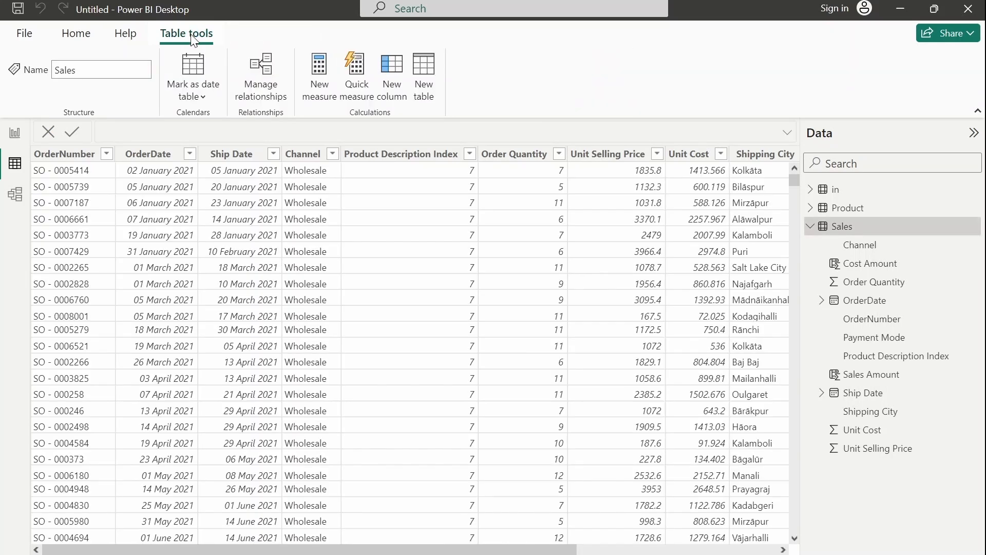
pyautogui.click(394, 84)
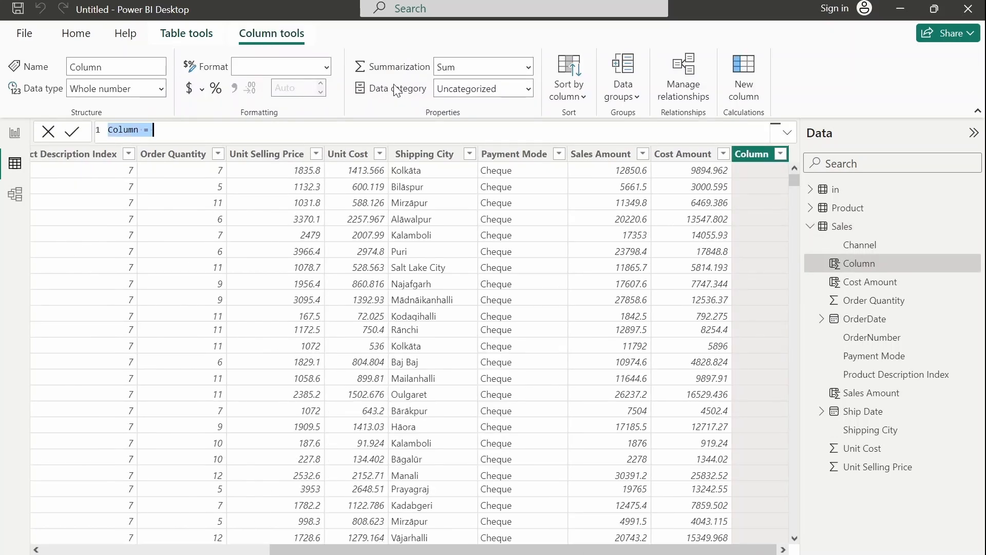
pyautogui.write('Profit ')
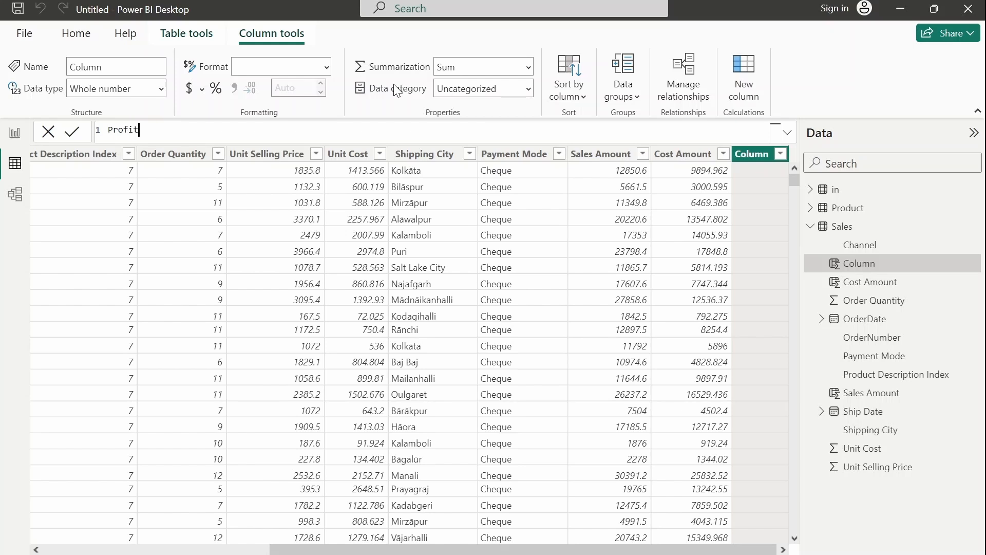
pyautogui.write('= Sales')
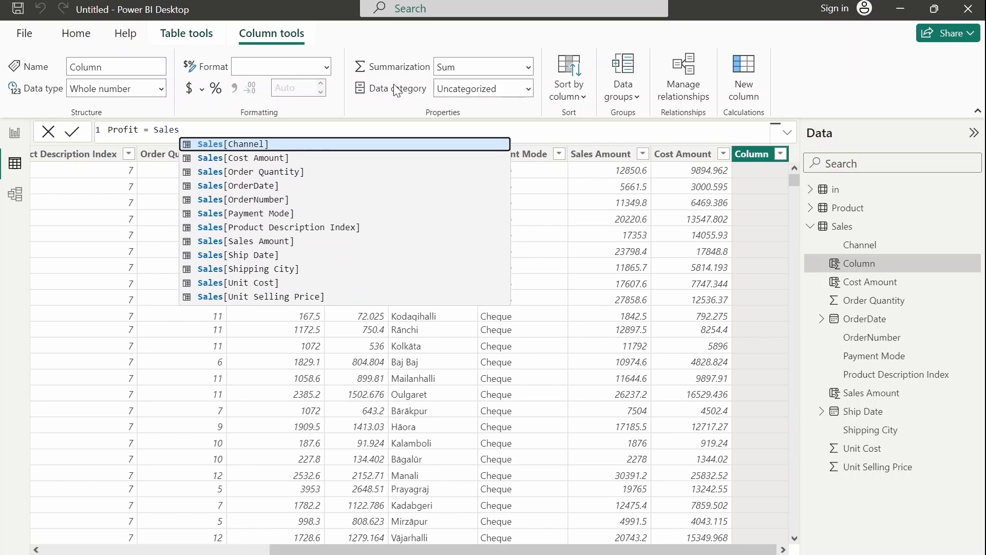
pyautogui.write(' a')
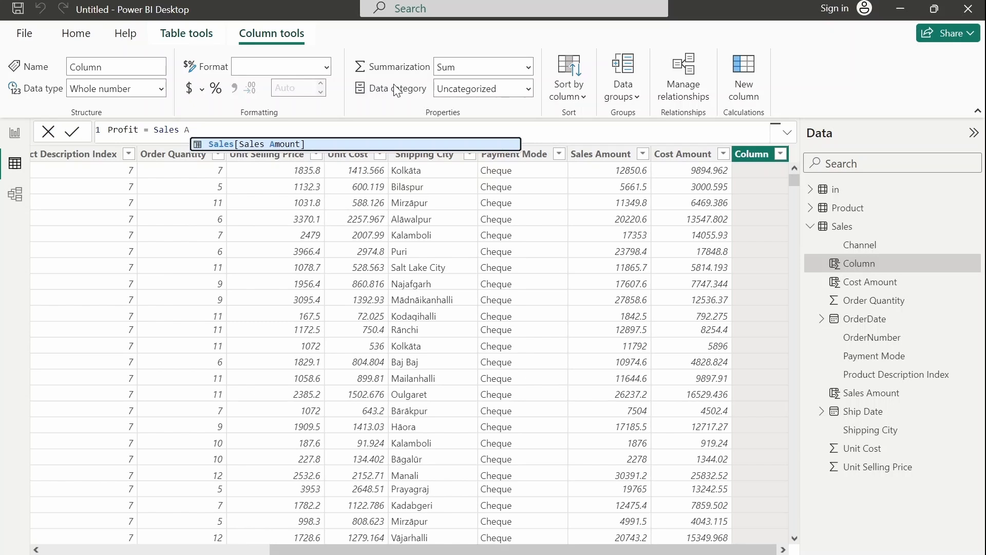
pyautogui.press('Tab')
pyautogui.write('-')
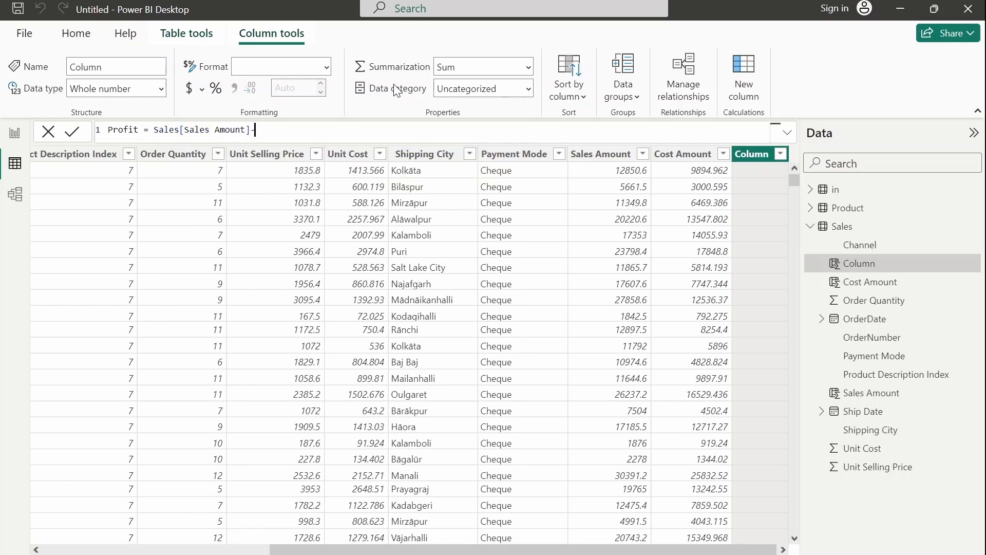
pyautogui.write('Cost')
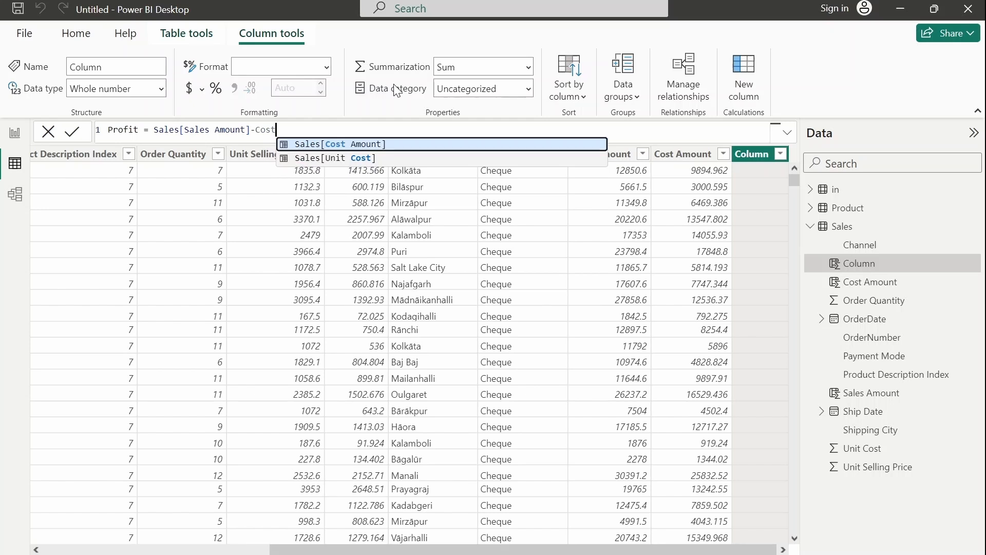
pyautogui.press('Tab')
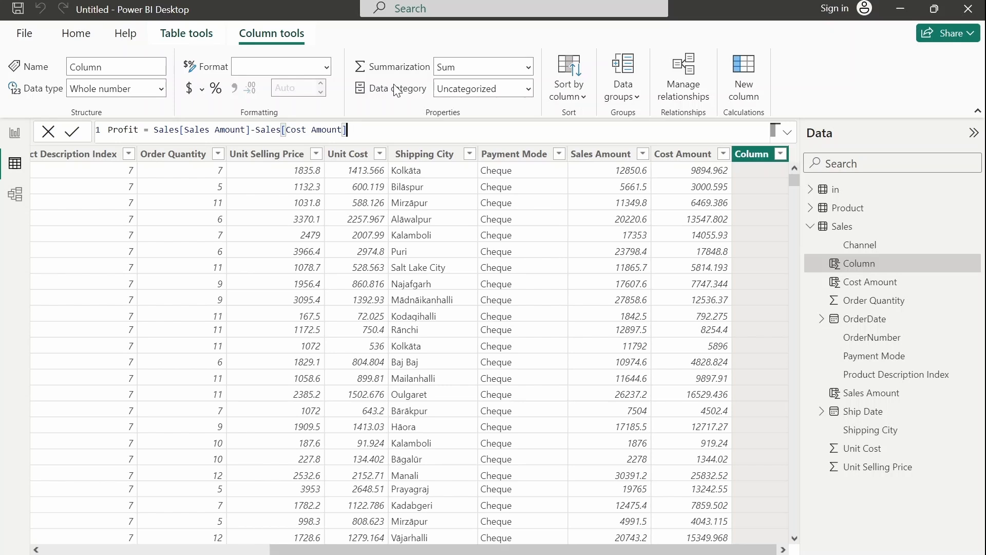
pyautogui.click(74, 134)
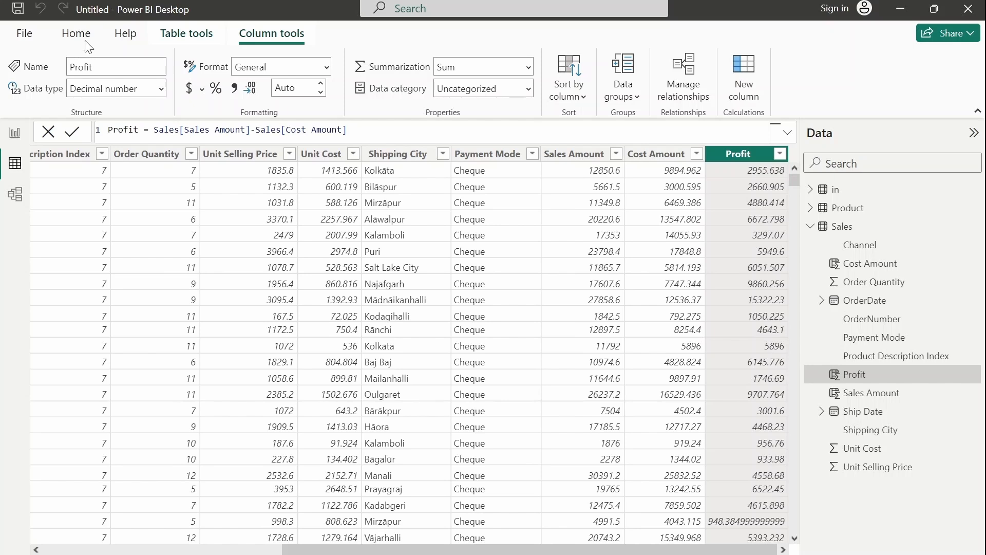
# Start a new calculated column in the Sales table with the formula ShippingDays = Sales[Ship Date]-Sales[OrderDate].[Day]
pyautogui.hscroll(-3, 129, 154)
pyautogui.hscroll(-3, 411, 354)
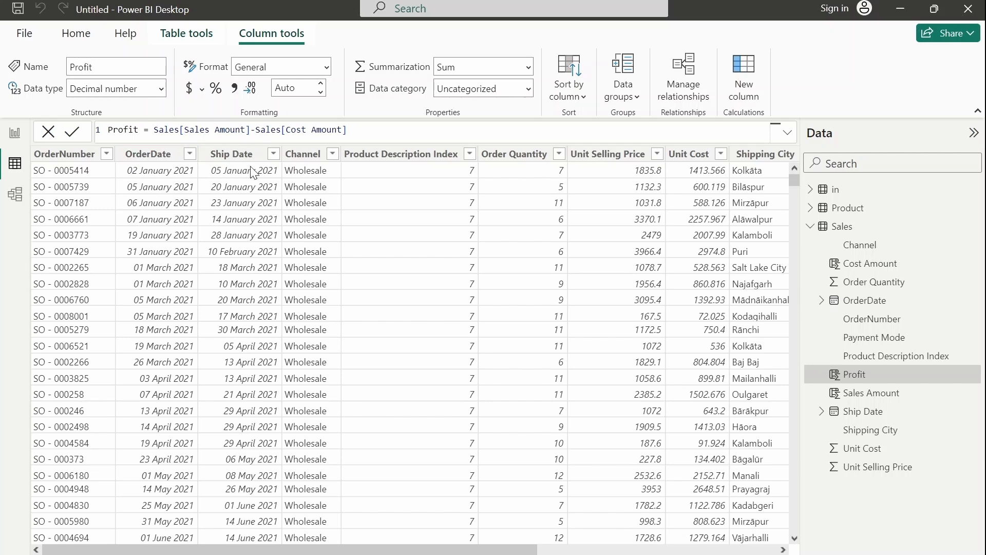
pyautogui.click(188, 32)
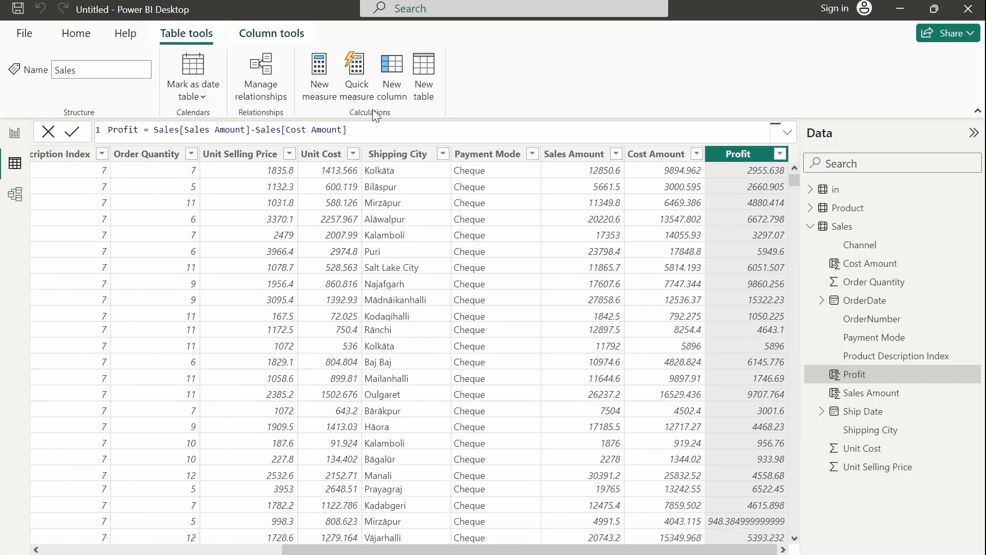
pyautogui.click(396, 69)
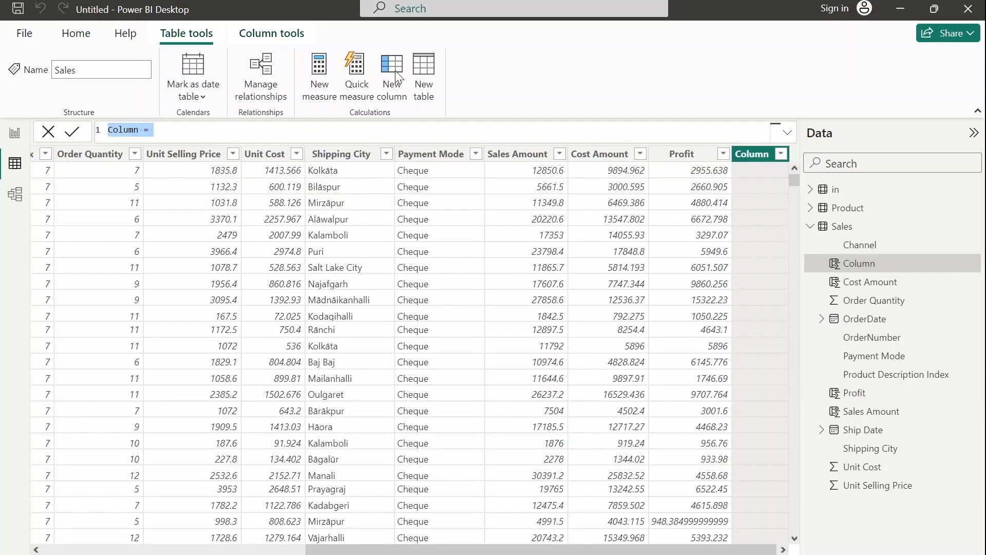
pyautogui.write('Shippin')
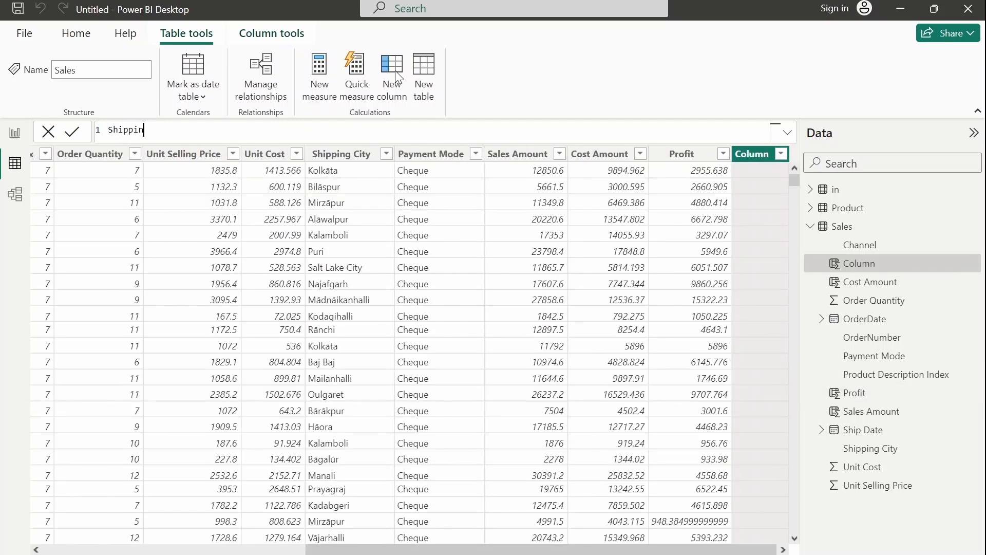
pyautogui.write('gT')
pyautogui.press('BackSpace')
pyautogui.write('Days = Sh')
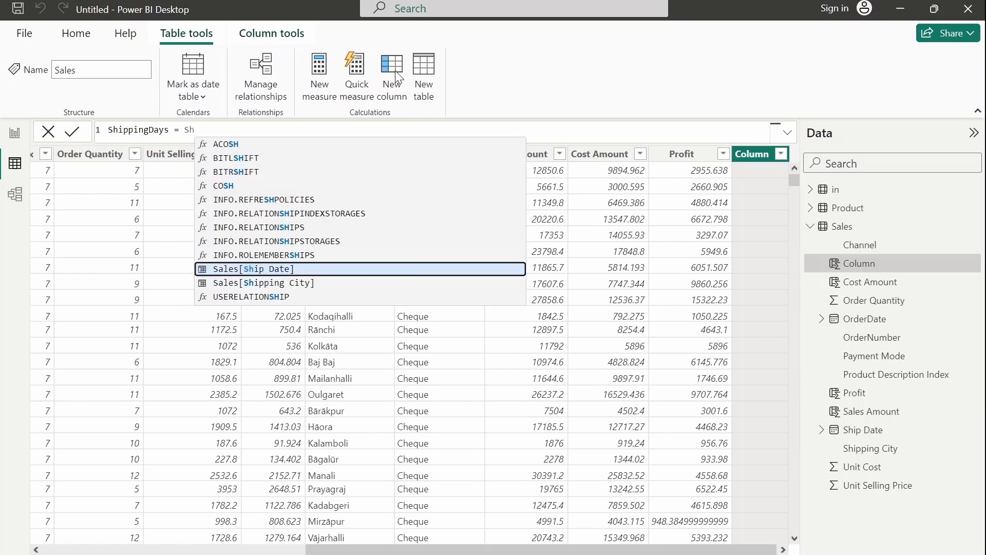
pyautogui.press('Tab')
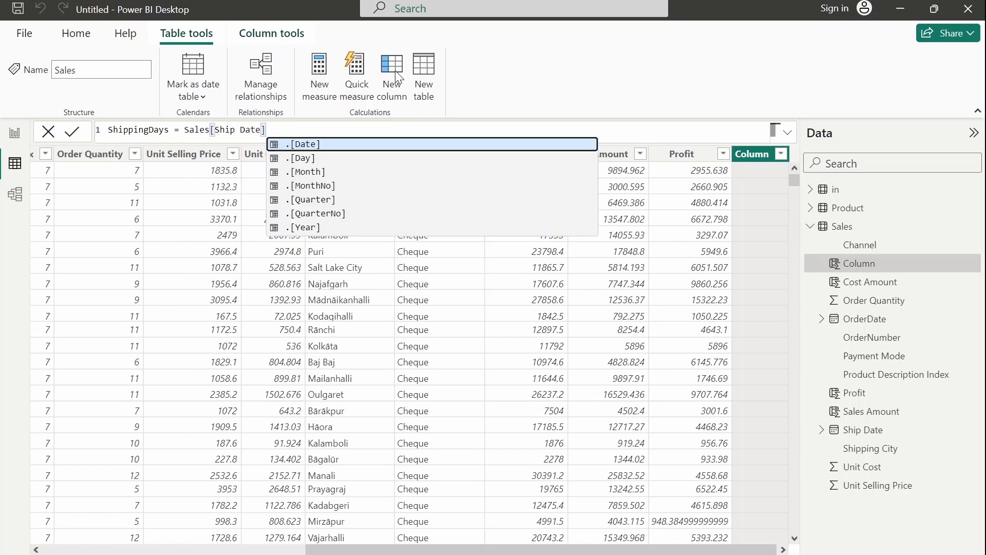
pyautogui.write('-Order')
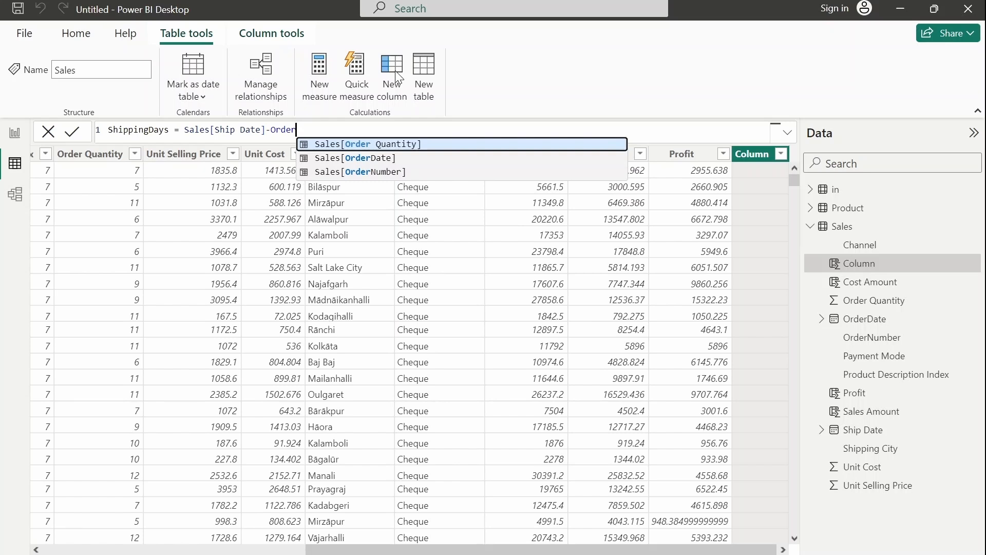
pyautogui.press('Down')
pyautogui.press('Tab')
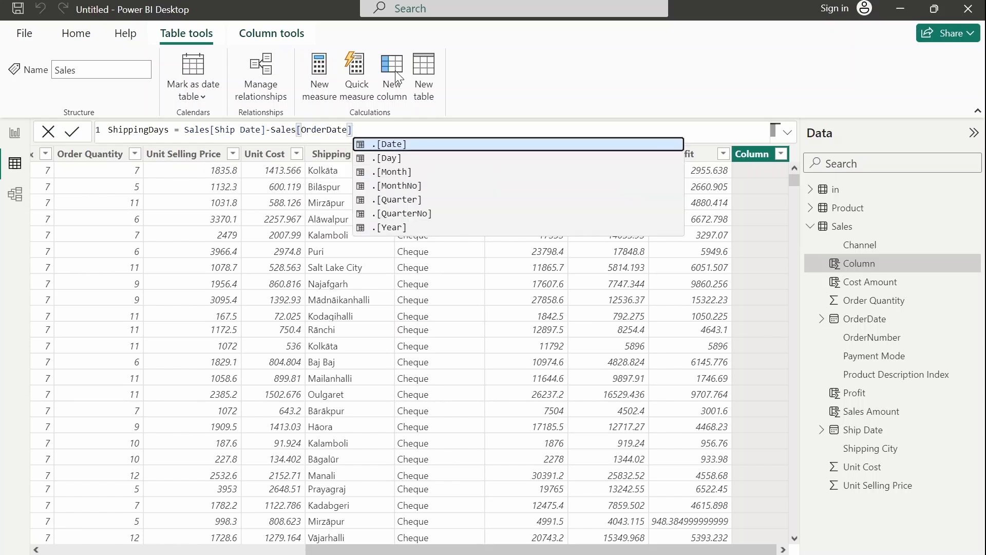
pyautogui.press('Down')
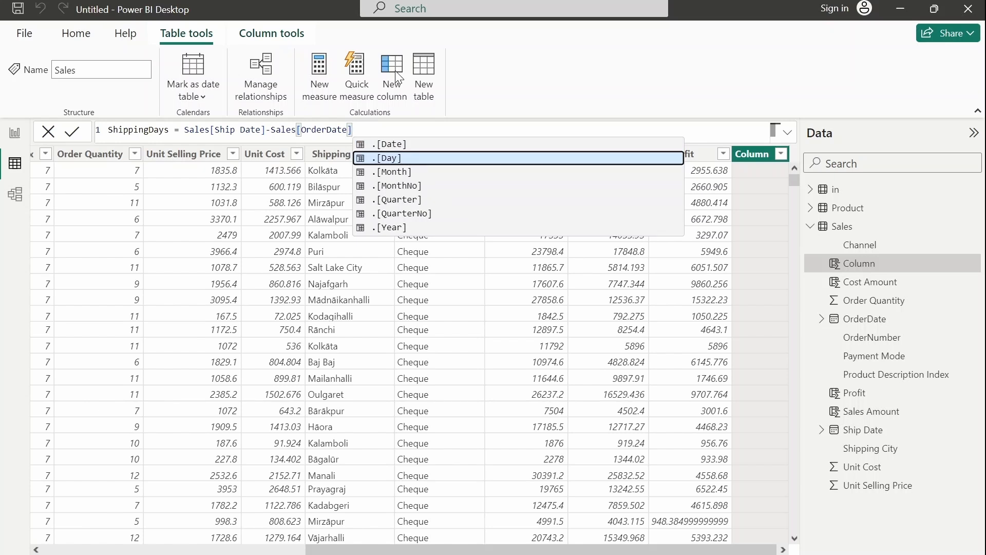
pyautogui.press('Tab')
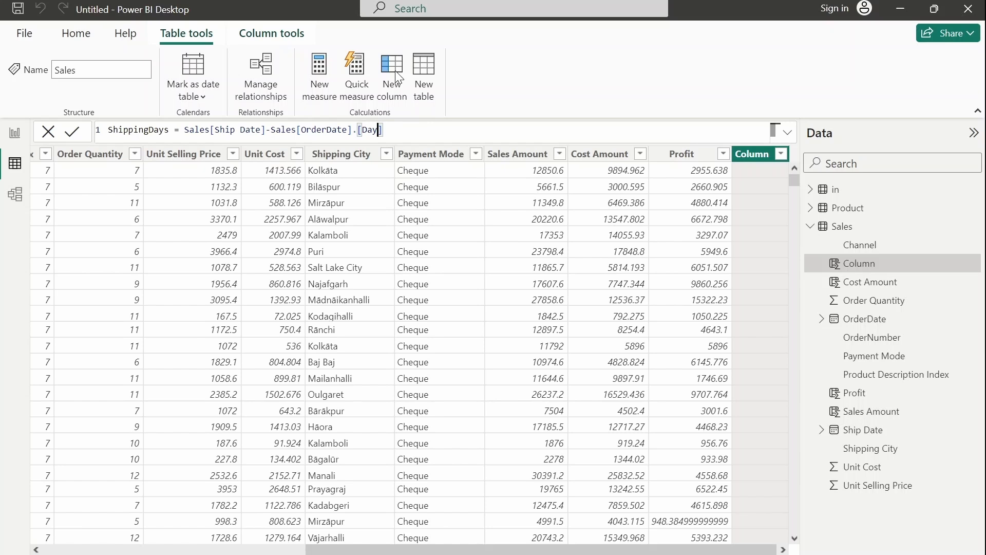
# Append .[Day] to the Sales[Ship Date] term of the ShippingDays formula and commit the column
pyautogui.press('Left')
pyautogui.press('Left')
pyautogui.press('Left')
pyautogui.press('Left')
pyautogui.press('Left')
pyautogui.press('Left')
pyautogui.press('Left')
pyautogui.press('Left')
pyautogui.press('Left')
pyautogui.press('Left')
pyautogui.press('Left')
pyautogui.press('Left')
pyautogui.press('Left')
pyautogui.press('Left')
pyautogui.press('Left')
pyautogui.press('Left')
pyautogui.press('Left')
pyautogui.press('Left')
pyautogui.press('Left')
pyautogui.press('Left')
pyautogui.write('.')
pyautogui.press('Down')
pyautogui.press('Tab')
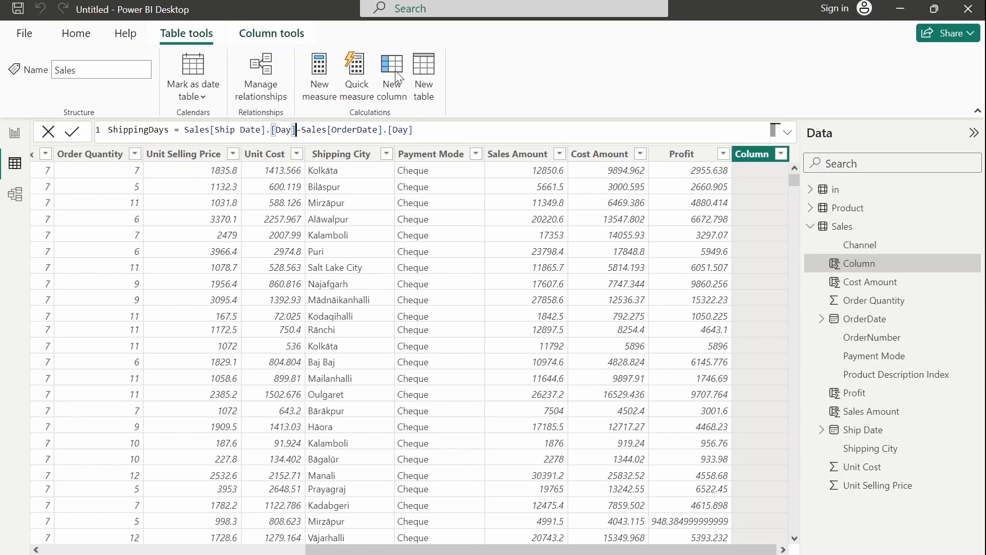
pyautogui.click(75, 133)
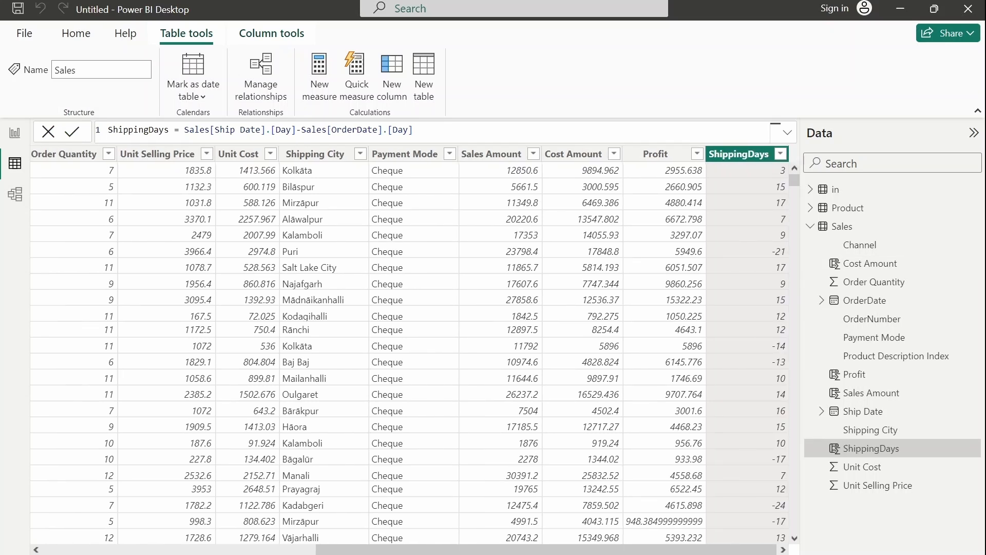
pyautogui.moveTo(494, 550); pyautogui.dragTo(220, 549)
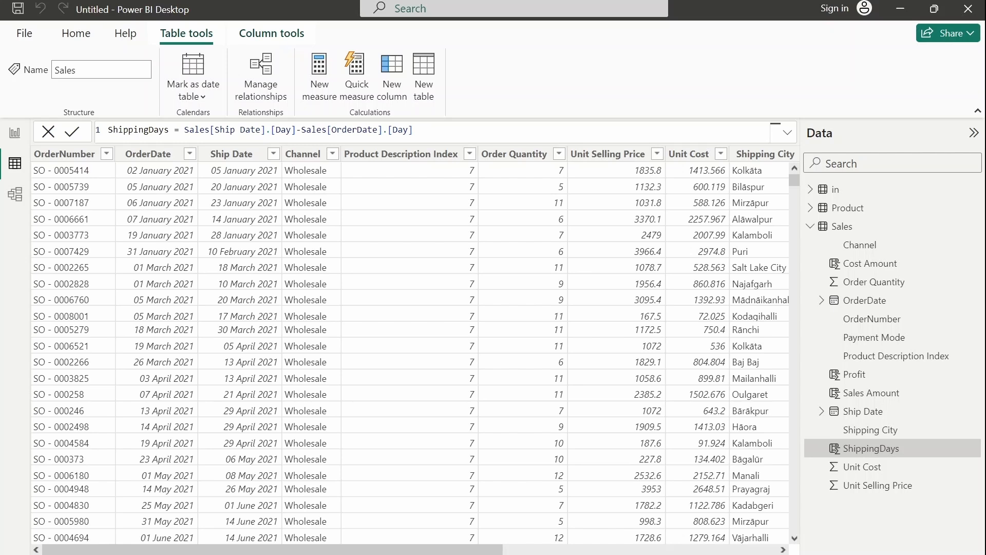
# Remove the .[Day] suffix from the Sales[Ship Date] term of the ShippingDays formula
pyautogui.moveTo(220, 550); pyautogui.dragTo(494, 550)
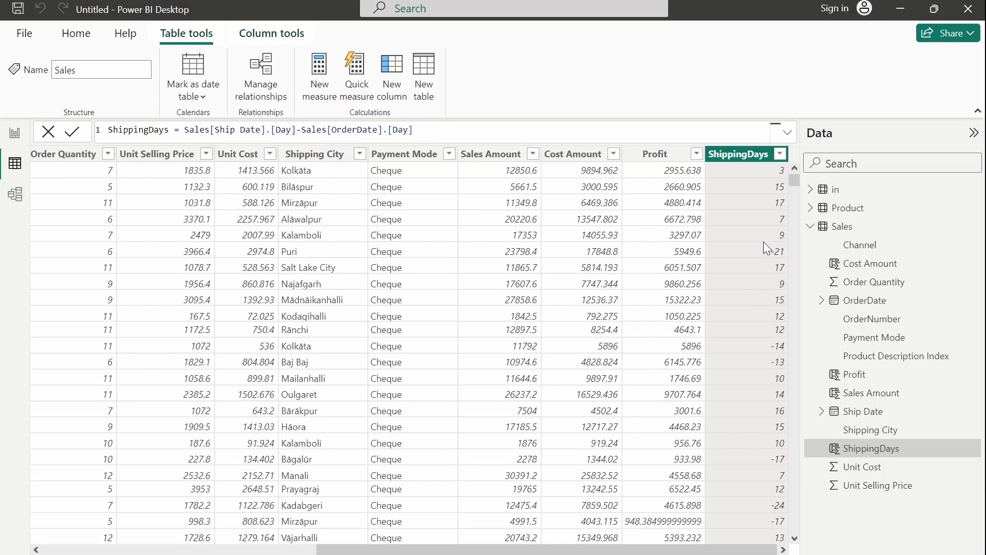
pyautogui.click(297, 131)
pyautogui.press('BackSpace')
pyautogui.press('BackSpace')
pyautogui.press('BackSpace')
pyautogui.press('BackSpace')
pyautogui.press('BackSpace')
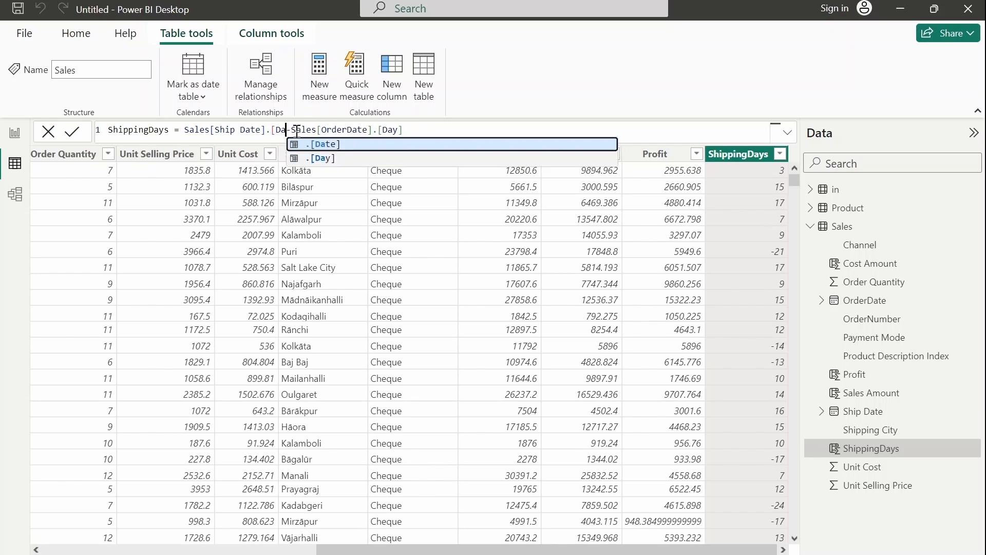
pyautogui.press('BackSpace')
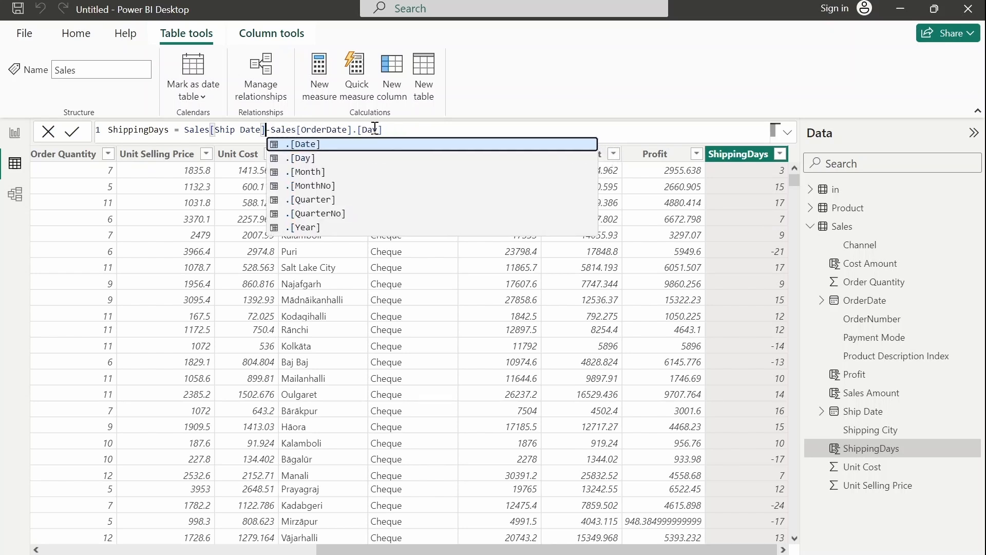
# Replace .[Day] with .[Date] on the Sales[OrderDate] term of the ShippingDays formula and commit it
pyautogui.click(397, 129)
pyautogui.press('BackSpace')
pyautogui.press('BackSpace')
pyautogui.press('BackSpace')
pyautogui.press('BackSpace')
pyautogui.press('BackSpace')
pyautogui.press('BackSpace')
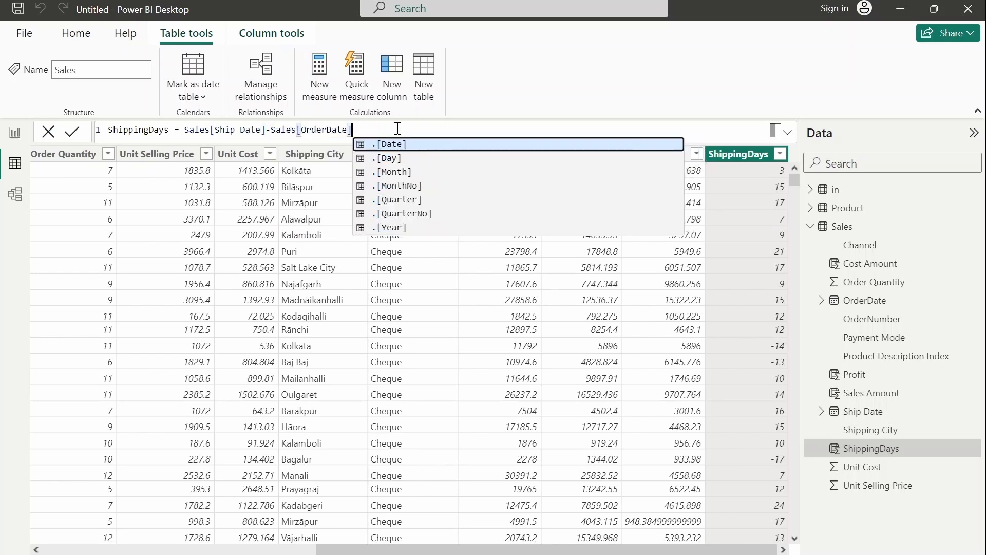
pyautogui.press('Tab')
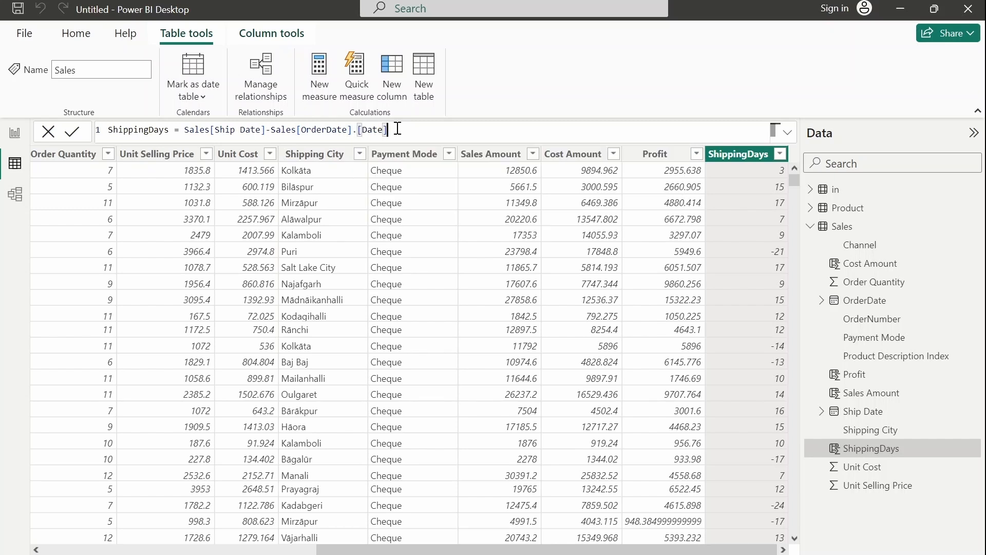
pyautogui.click(74, 135)
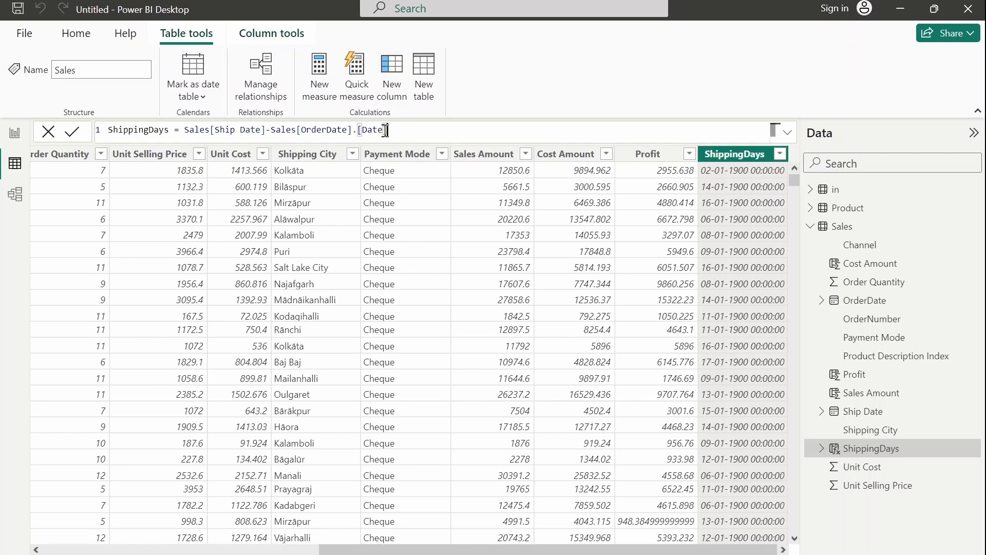
# Replace the ShippingDays expression after the equals sign with the DATEDIFF function
pyautogui.moveTo(389, 129); pyautogui.dragTo(188, 128)
pyautogui.press('BackSpace')
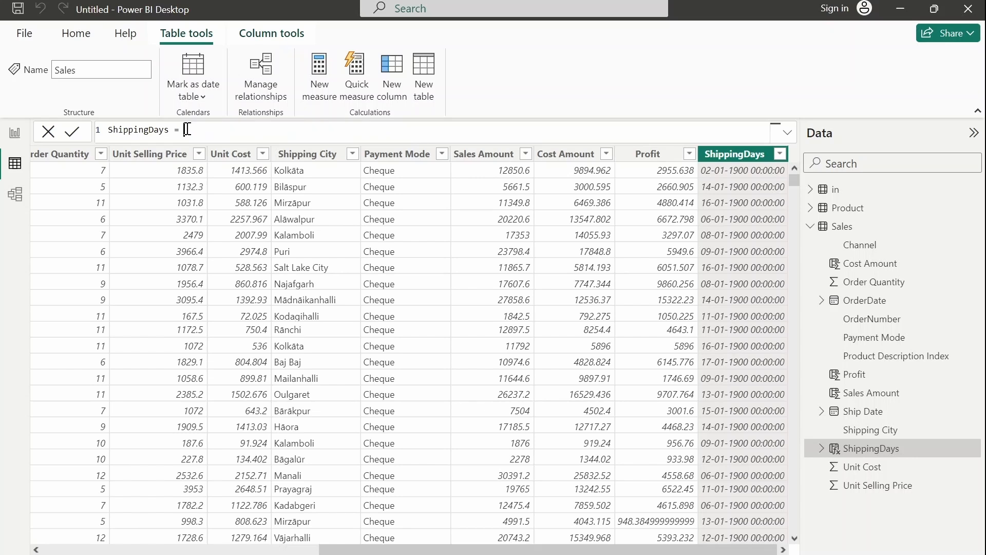
pyautogui.write('Di')
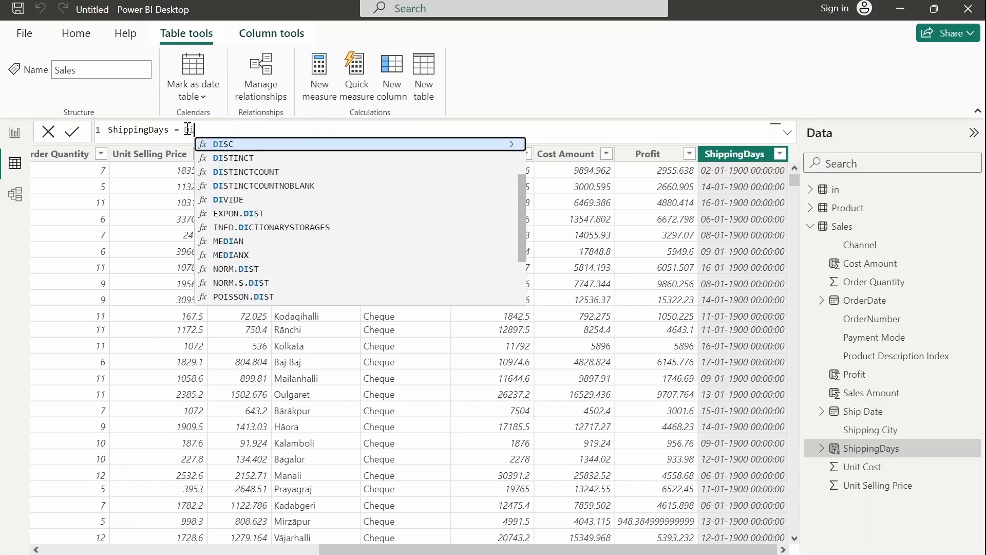
pyautogui.write('f')
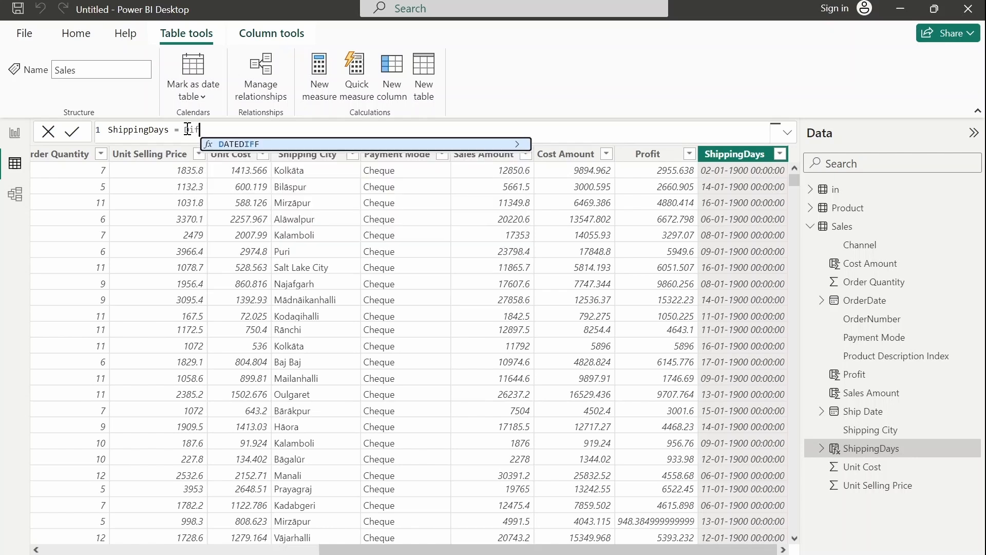
pyautogui.press('BackSpace')
pyautogui.press('BackSpace')
pyautogui.write('a')
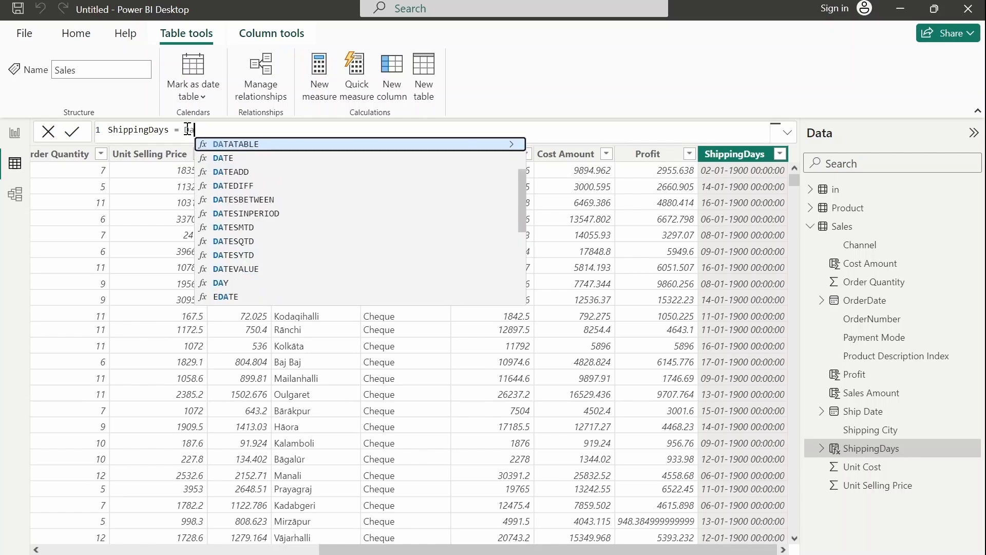
pyautogui.write('te')
pyautogui.press('Down')
pyautogui.press('Down')
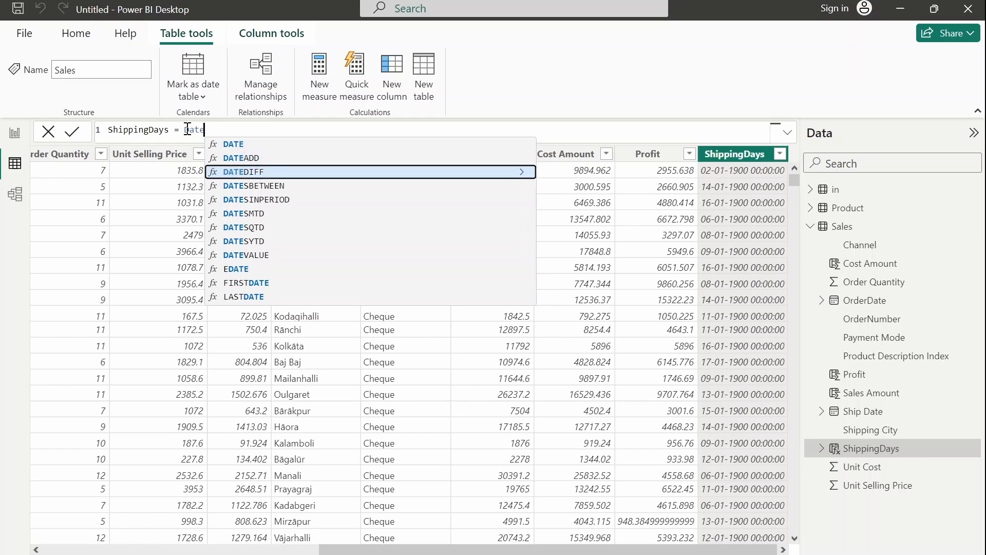
pyautogui.press('Tab')
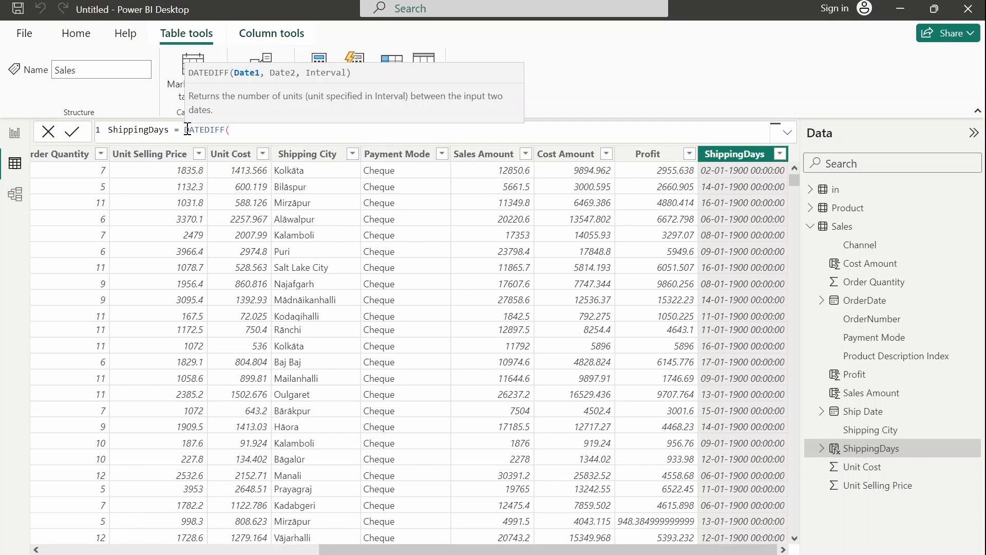
# Complete the function as DATEDIFF(Sales[Ship Date],Sales[OrderDate],DAY) and commit the ShippingDays column
pyautogui.write('sh')
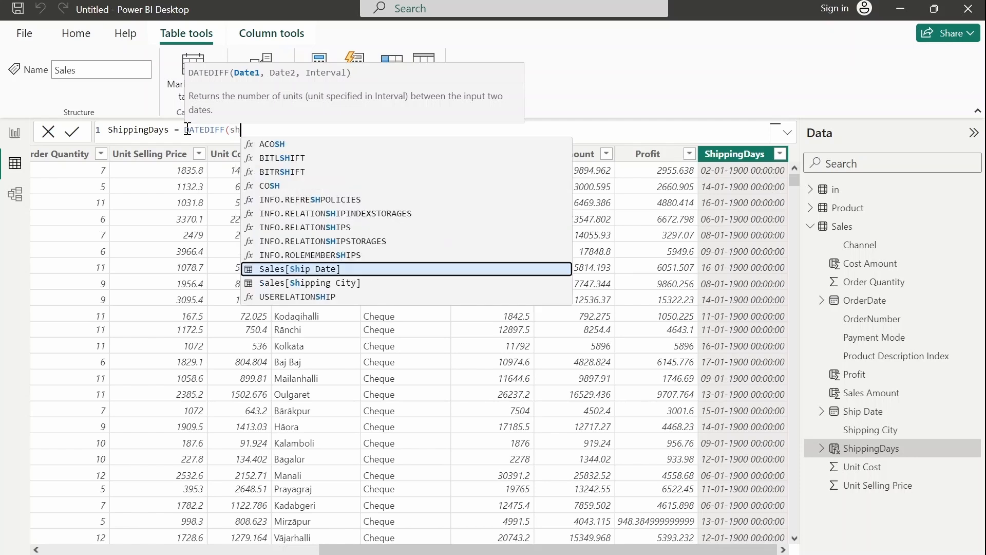
pyautogui.write('ip')
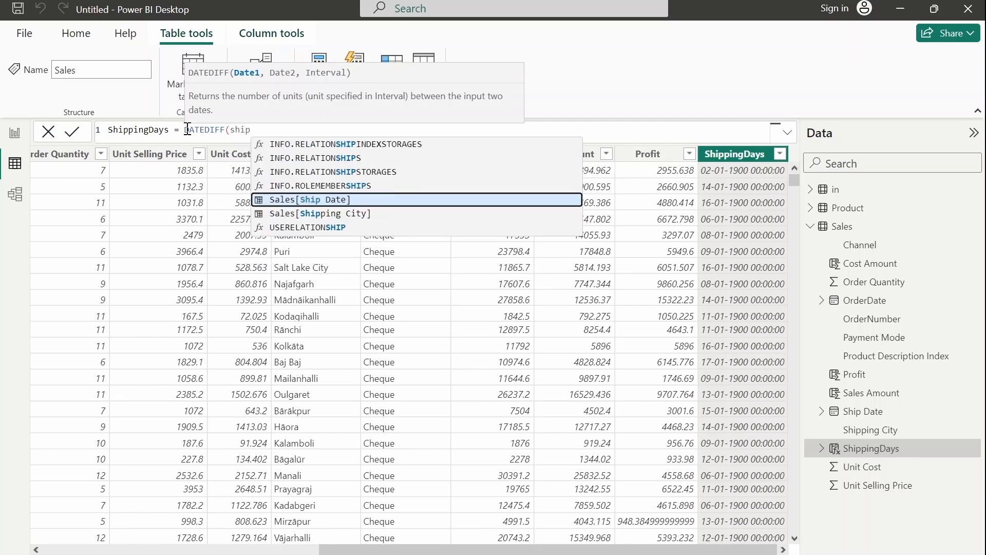
pyautogui.press('Tab')
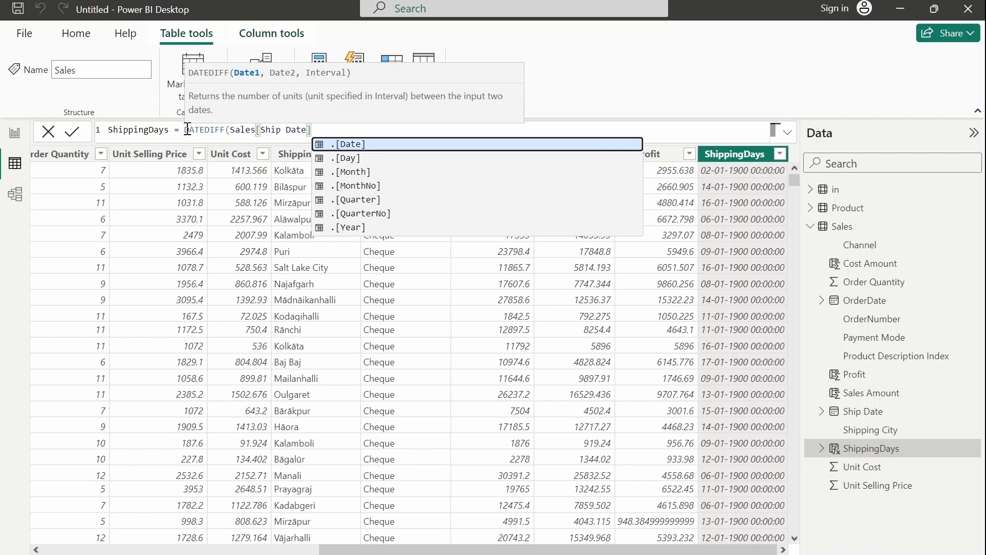
pyautogui.write(',orde')
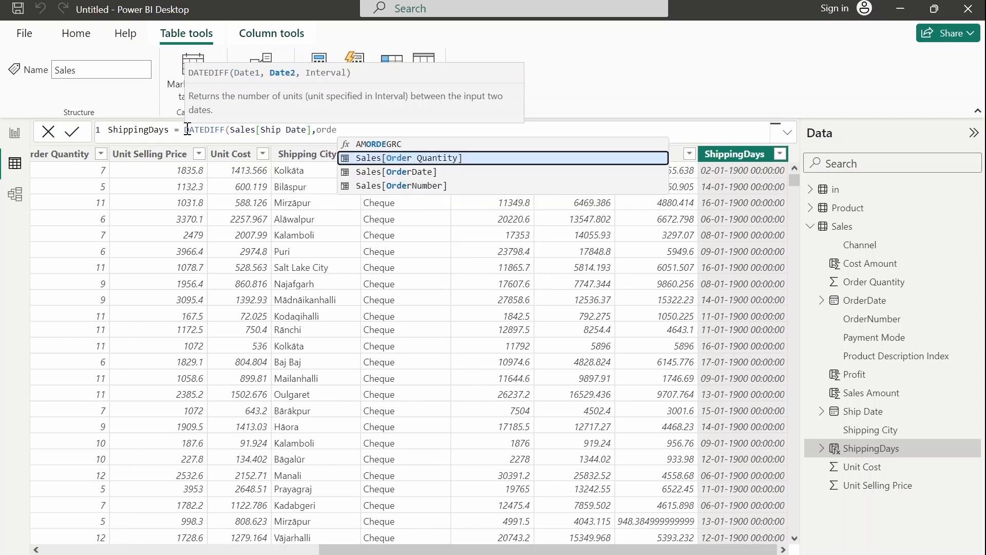
pyautogui.press('Down')
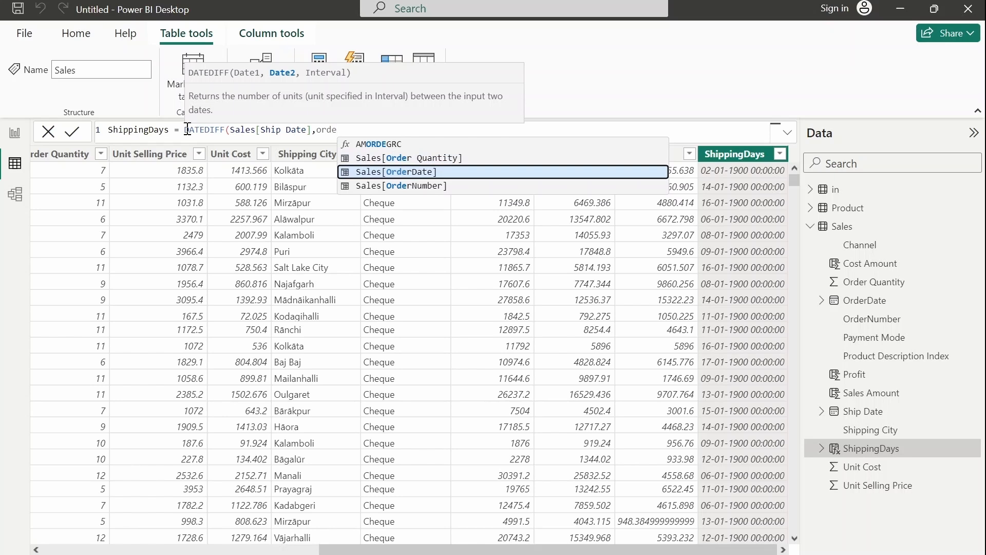
pyautogui.press('Tab')
pyautogui.write(',')
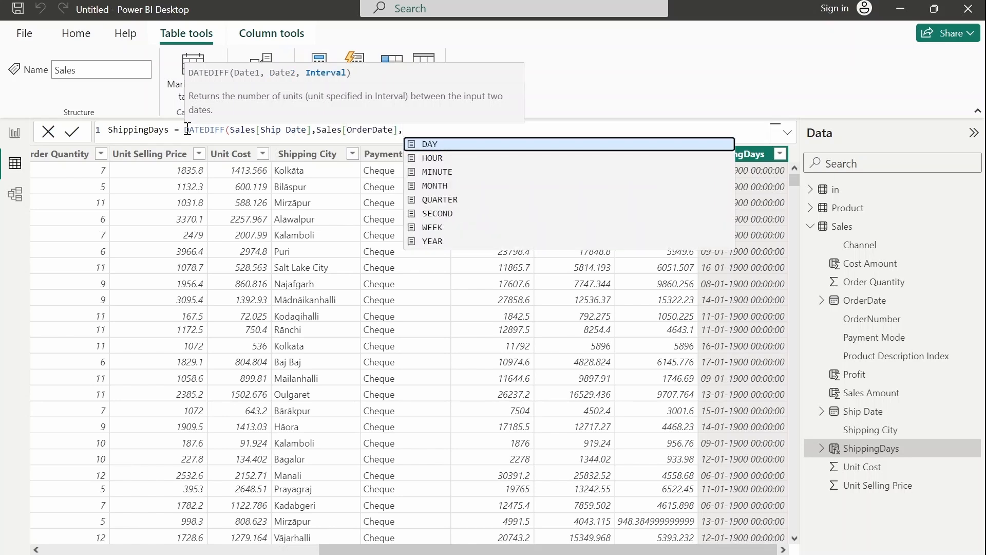
pyautogui.press('Tab')
pyautogui.write(')')
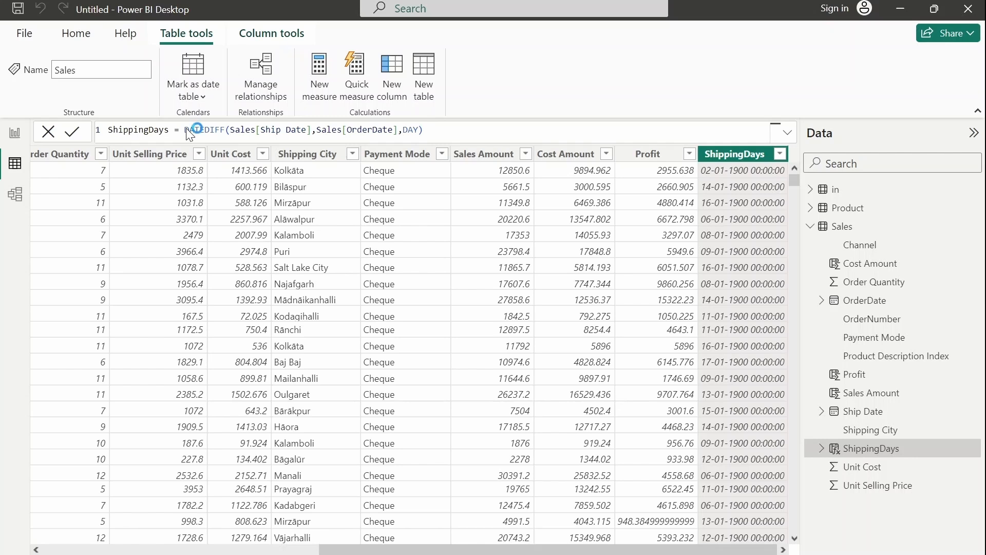
pyautogui.click(73, 135)
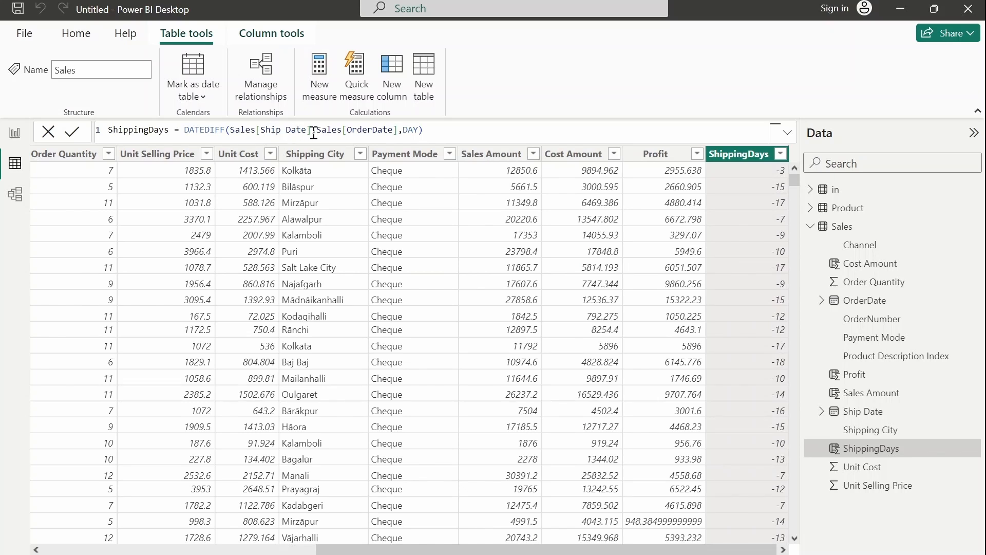
# Swap the two date arguments so the formula reads ShippingDays = DATEDIFF(Sales[OrderDate],Sales[Ship Date],DAY), and commit it
pyautogui.moveTo(314, 134); pyautogui.dragTo(231, 131)
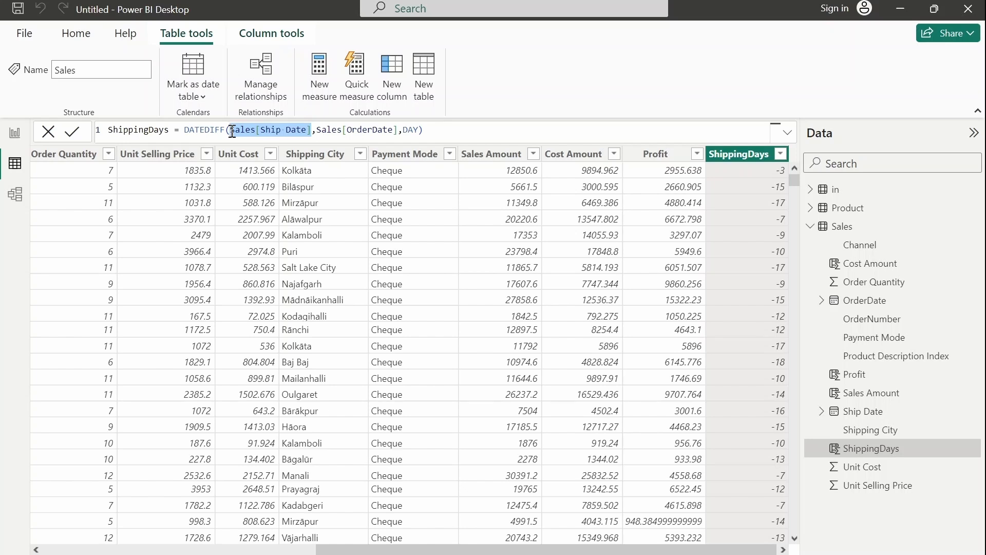
pyautogui.press('Delete')
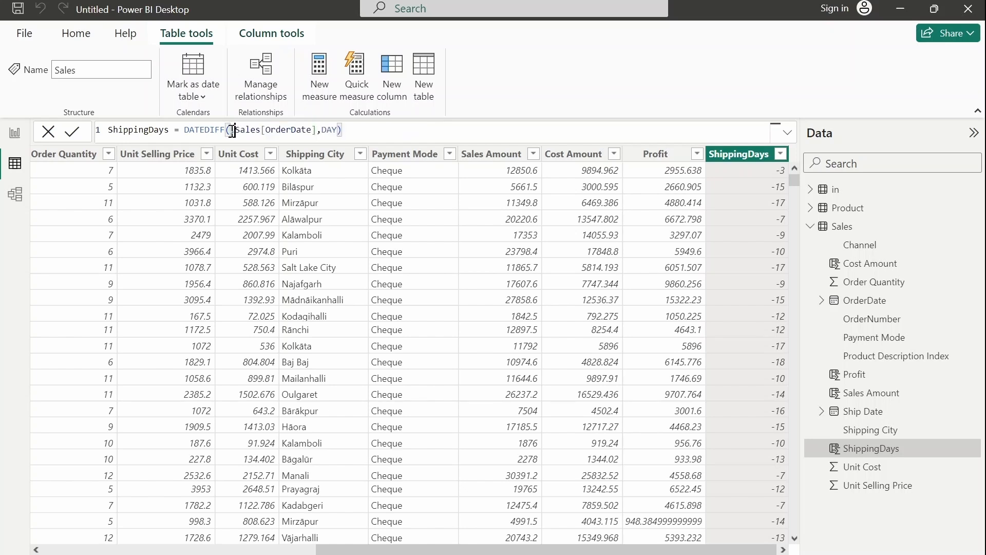
pyautogui.press('Delete')
pyautogui.press('Right')
pyautogui.press('Right')
pyautogui.press('Right')
pyautogui.press('Right')
pyautogui.press('Right')
pyautogui.press('Right')
pyautogui.press('Right')
pyautogui.press('Right')
pyautogui.press('Right')
pyautogui.press('Right')
pyautogui.press('Right')
pyautogui.press('Right')
pyautogui.press('Right')
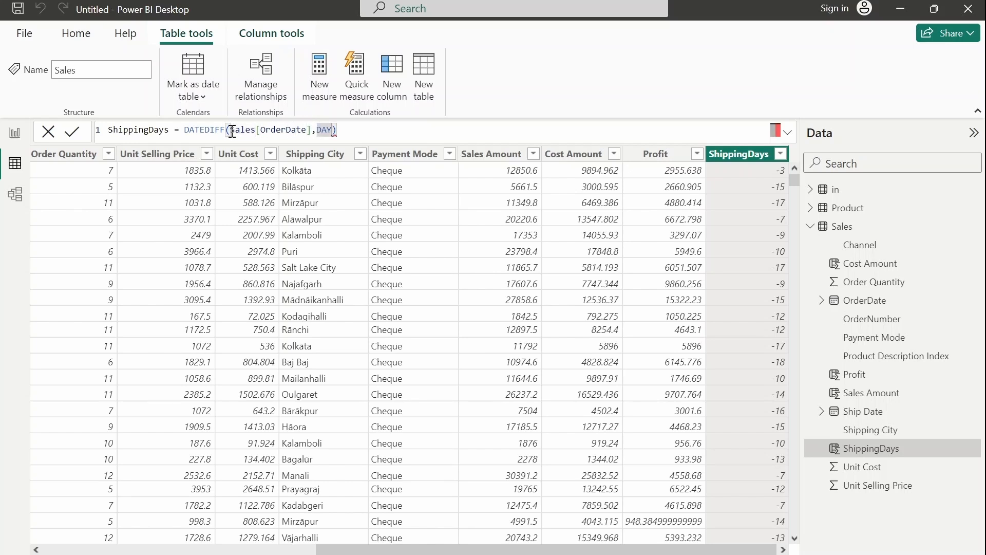
pyautogui.write('Sales[Ship Date],')
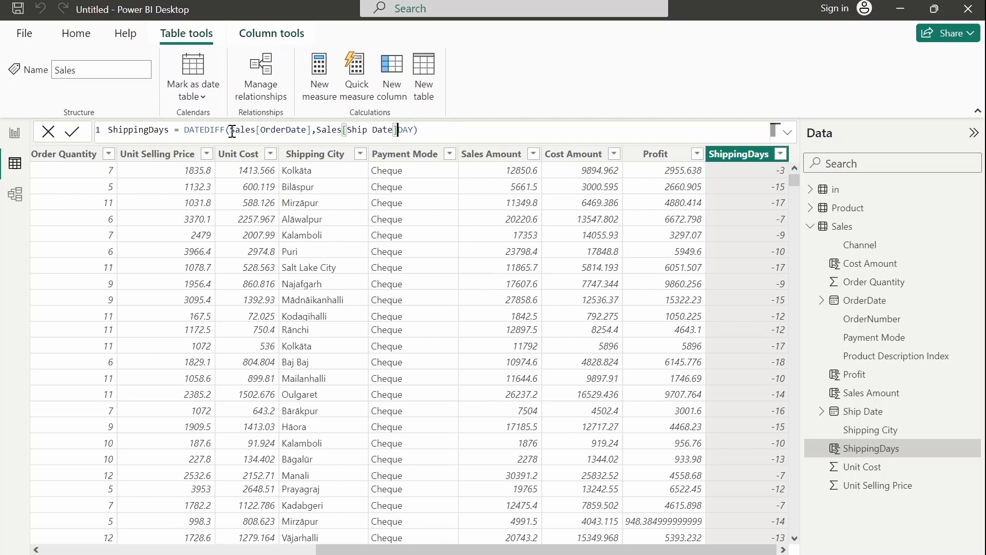
pyautogui.press('BackSpace')
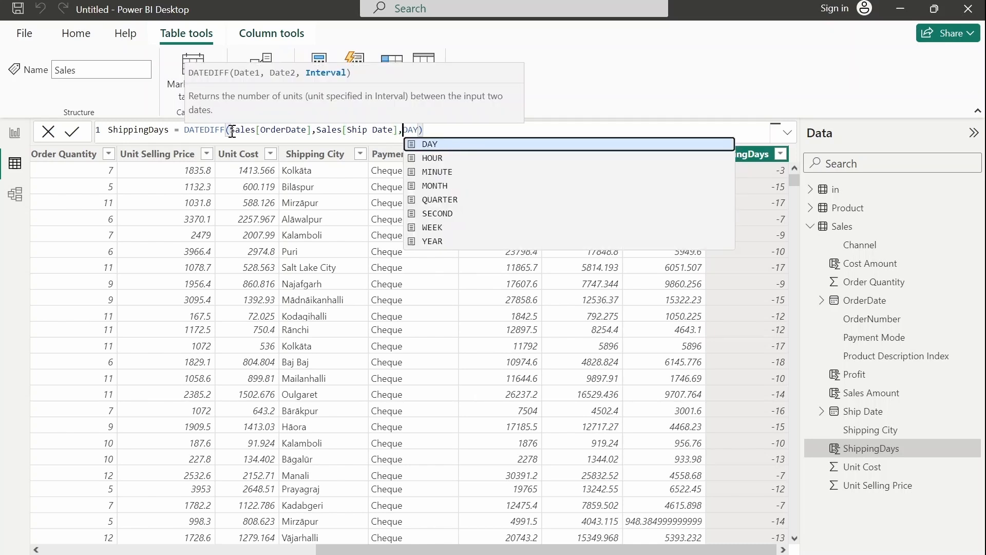
pyautogui.click(72, 132)
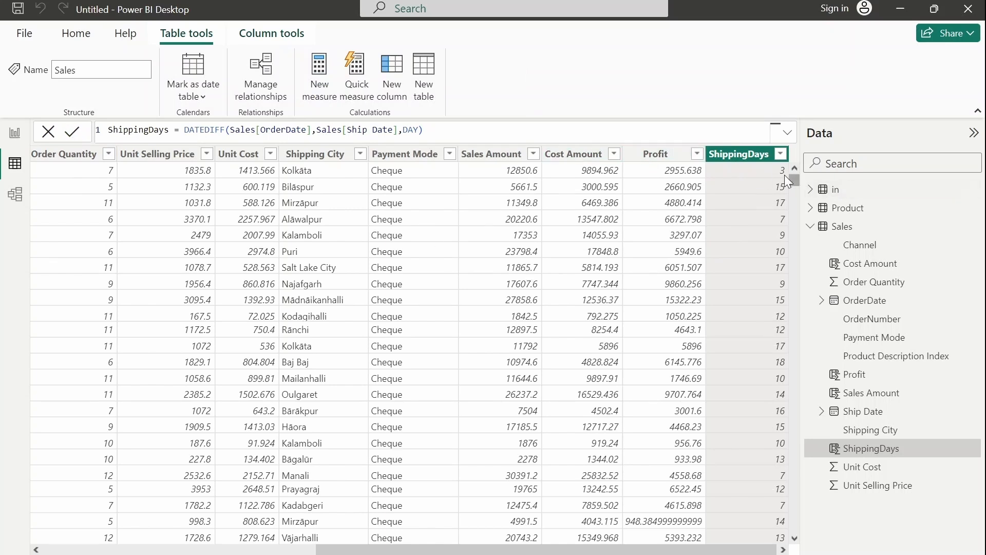
pyautogui.scroll(-1, 766, 169)
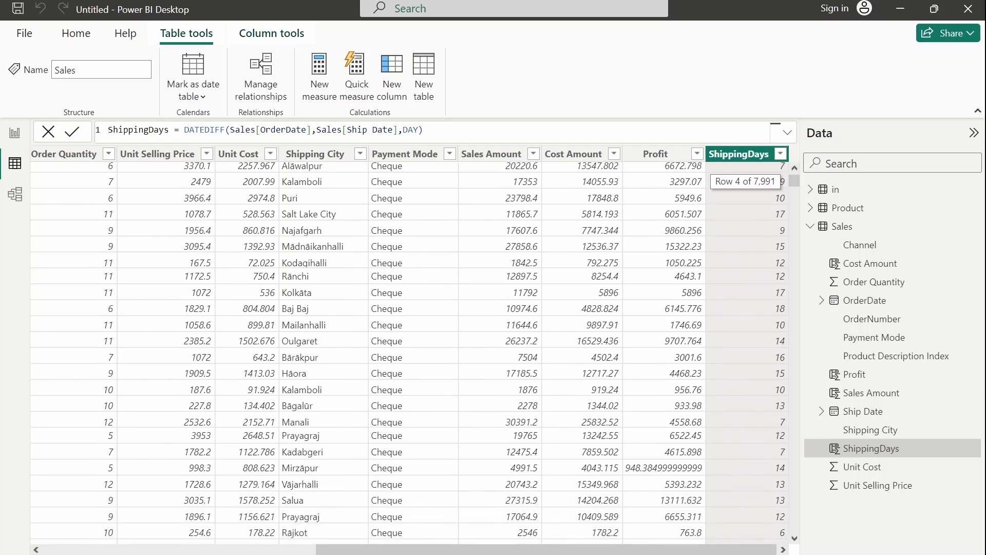
pyautogui.scroll(1, 765, 169)
pyautogui.scroll(-6, 765, 180)
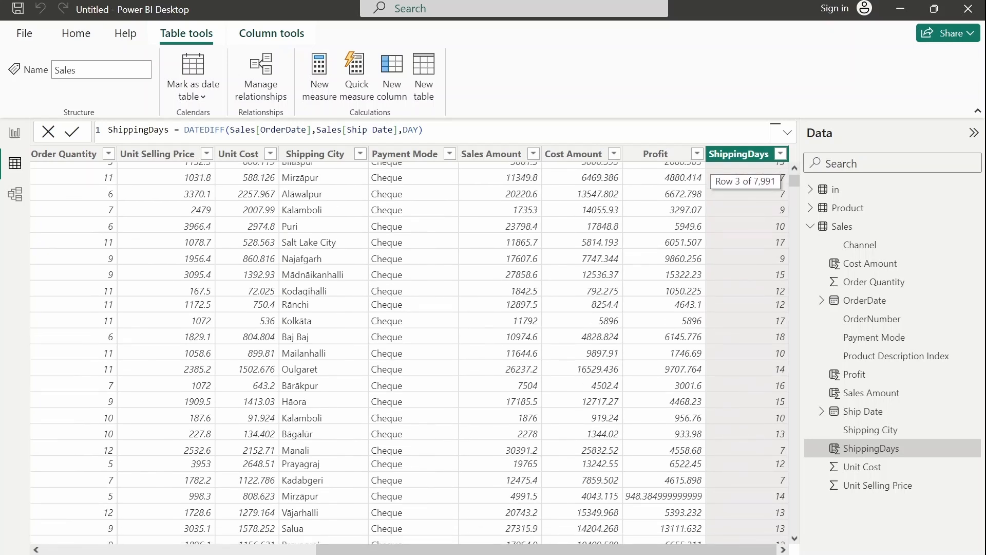
pyautogui.scroll(-1, 765, 180)
pyautogui.scroll(7, 765, 179)
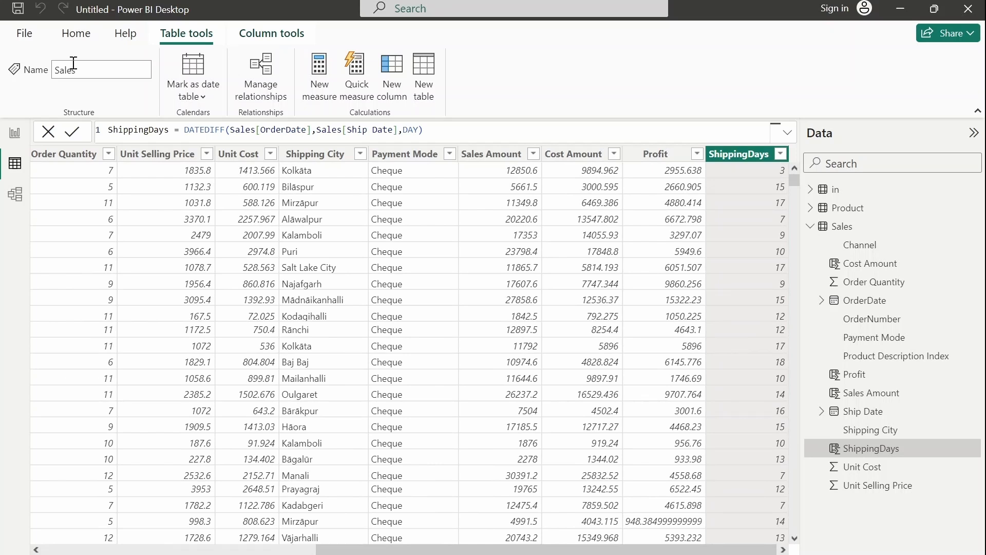
pyautogui.click(77, 34)
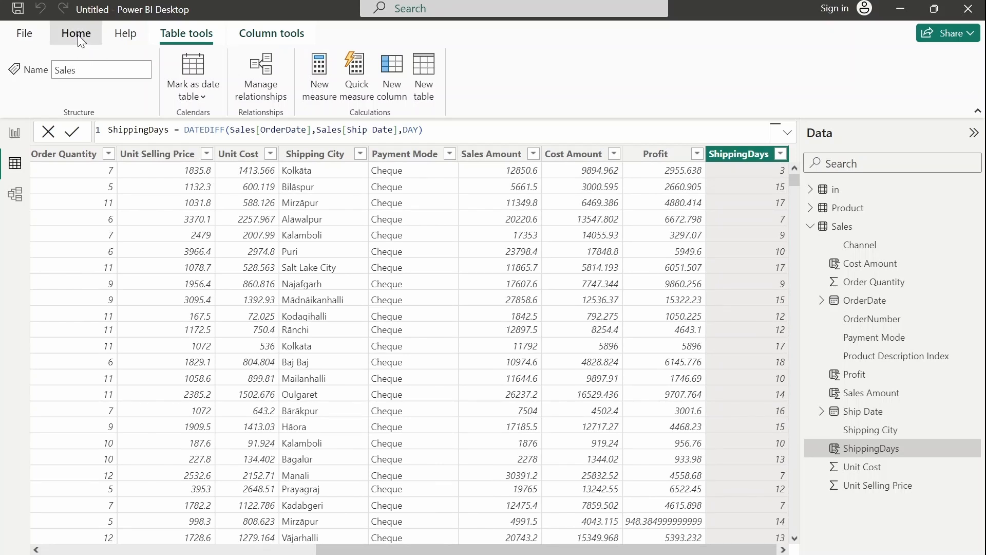
pyautogui.click(126, 33)
pyautogui.click(178, 33)
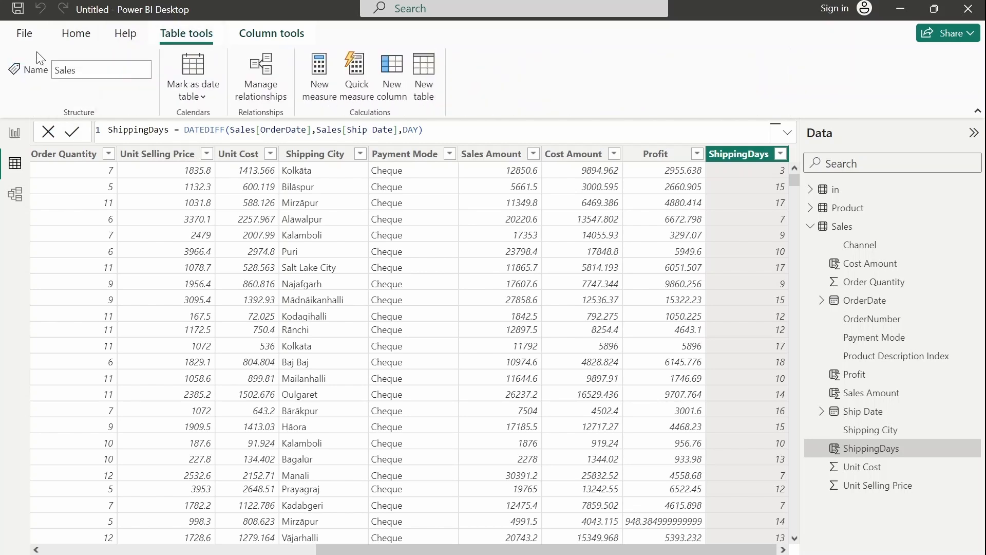
pyautogui.click(24, 32)
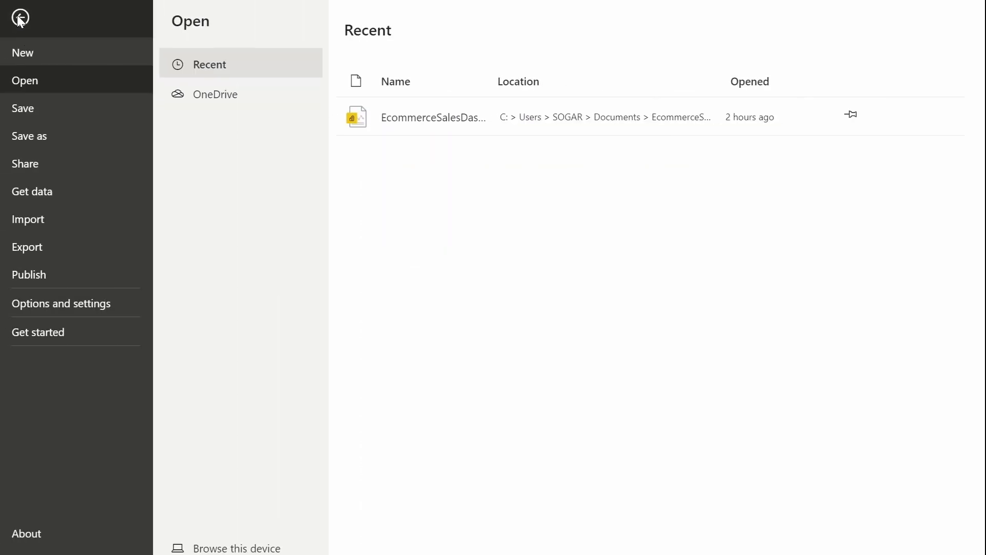
pyautogui.click(20, 17)
pyautogui.click(76, 34)
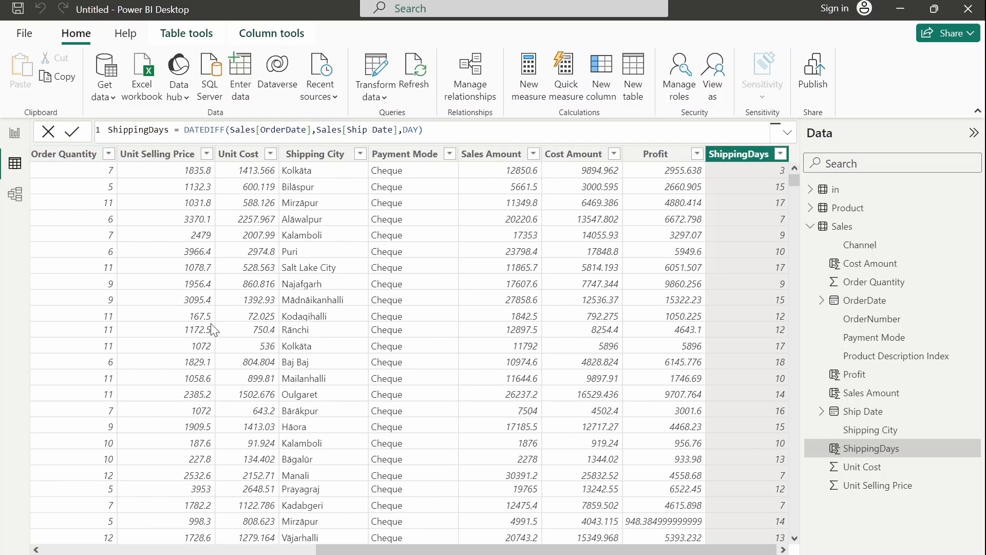
# Switch from the Sales data table to the report view with its blank Page 1 canvas
pyautogui.click(14, 134)
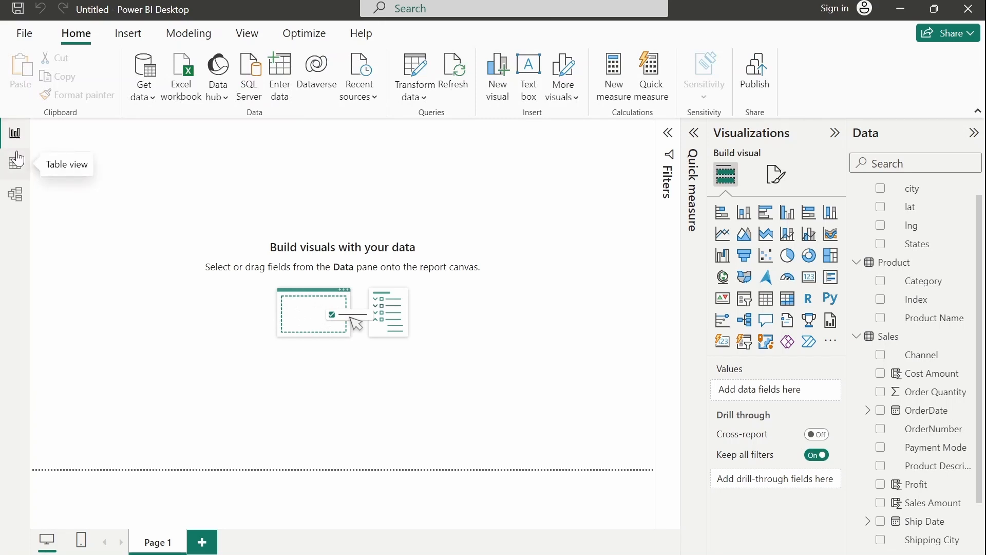
pyautogui.click(17, 154)
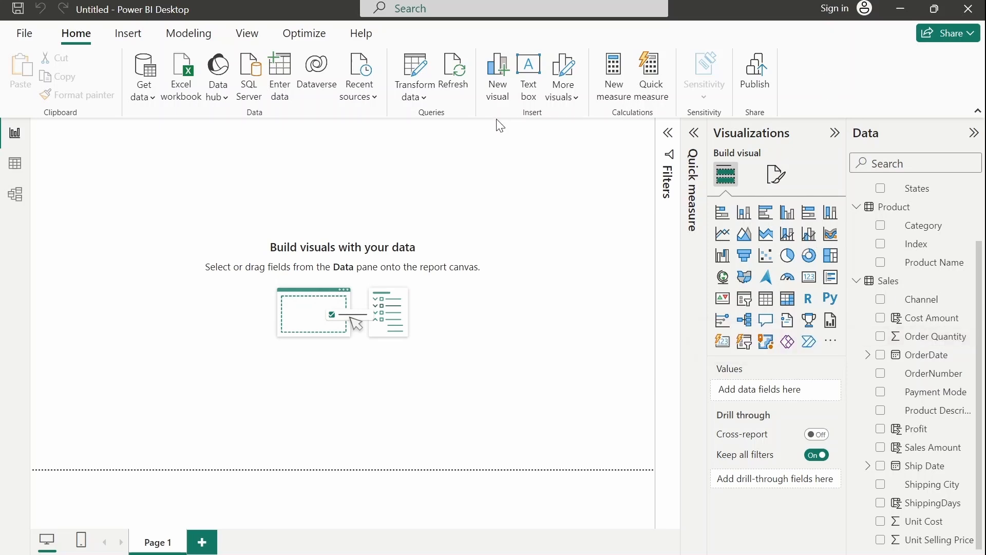
# Add a text box reading "E-commerce Sales Dashboard" and format its text black, size 24 and bold
pyautogui.click(529, 82)
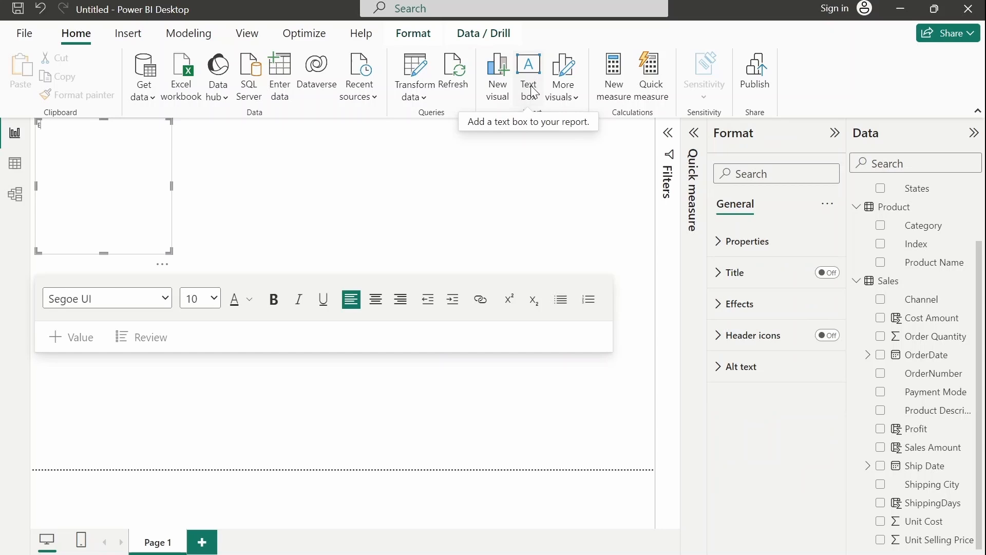
pyautogui.write('E-commerce Sales Dashboard')
pyautogui.hotkey('ctrl', 'a')
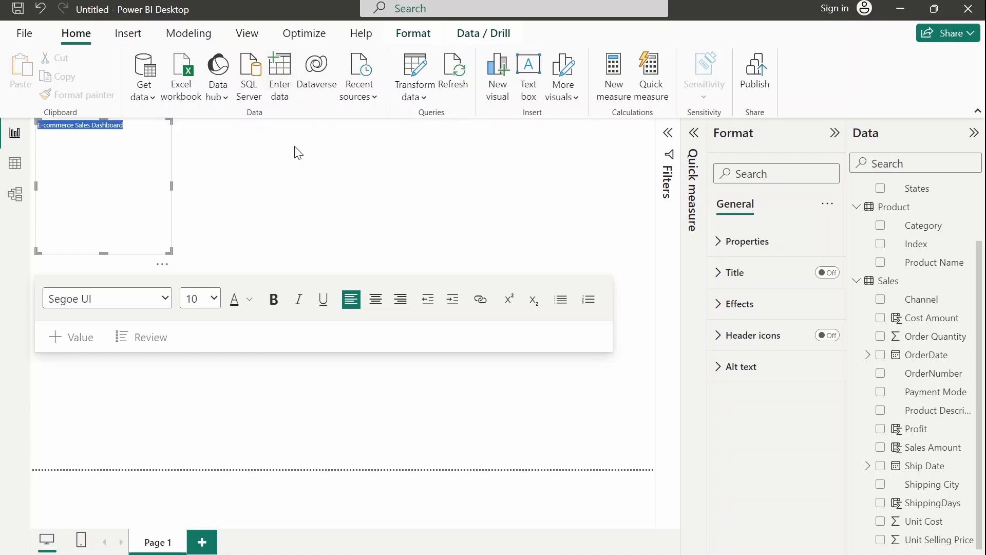
pyautogui.click(250, 300)
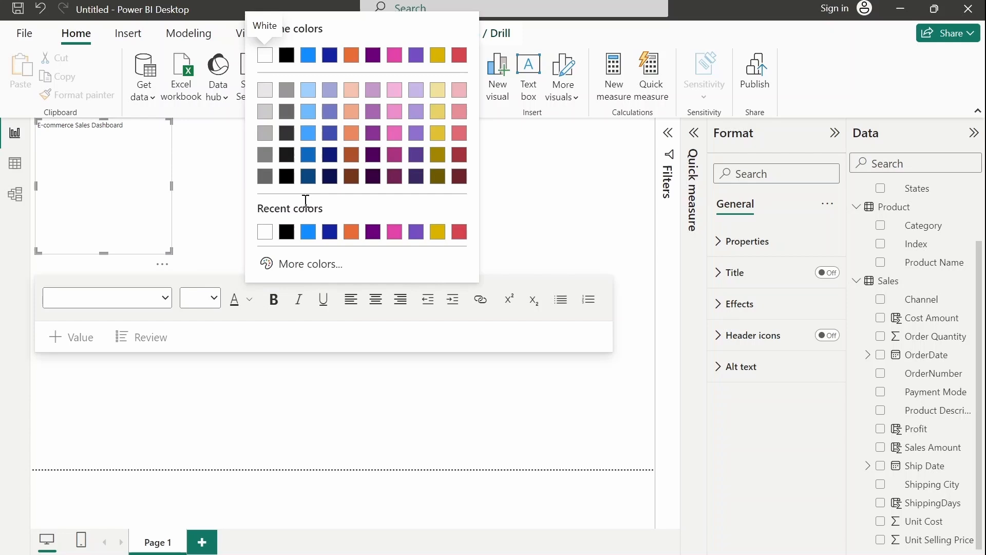
pyautogui.click(287, 232)
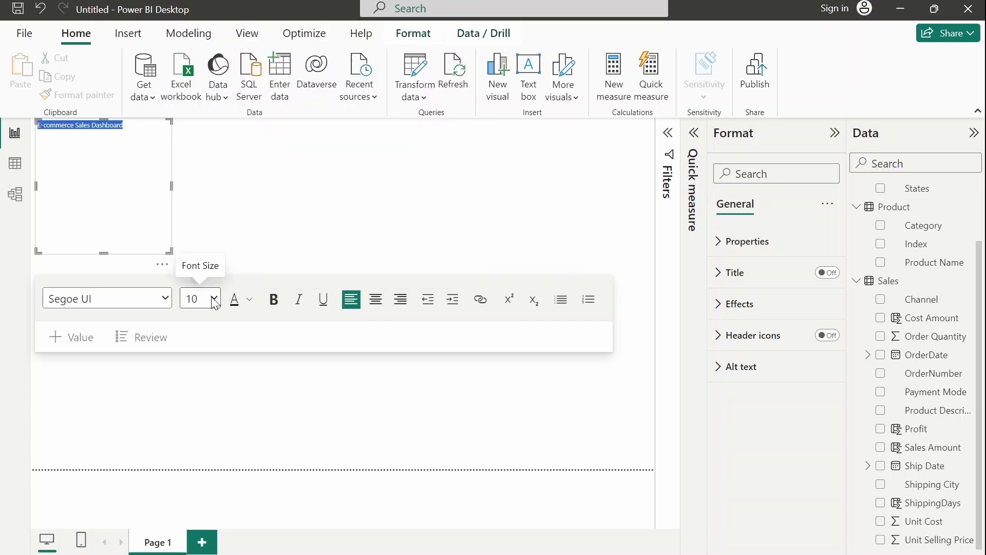
pyautogui.click(194, 151)
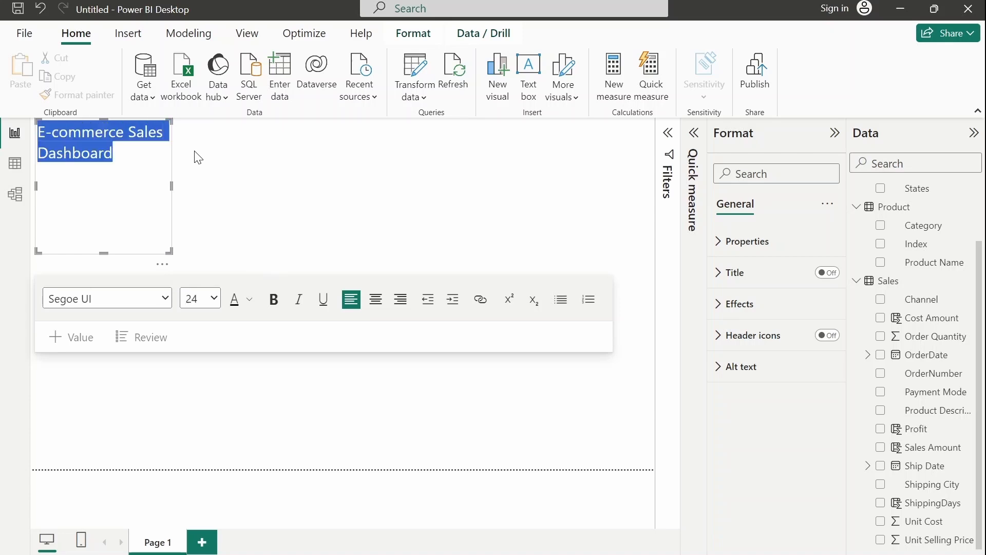
pyautogui.click(275, 303)
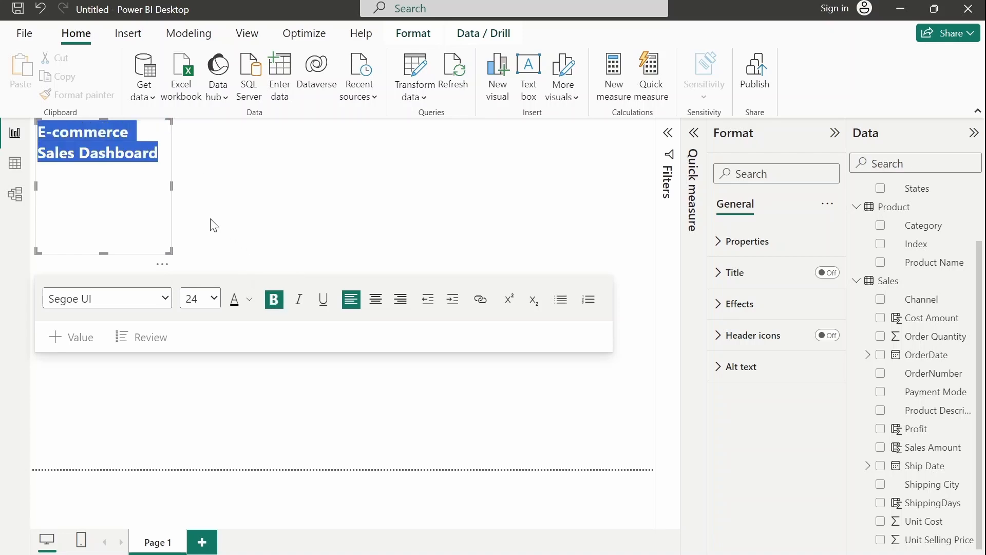
# Resize the title text box to a short, one-line-wide frame and shift it slightly inward from the canvas corner
pyautogui.moveTo(171, 186); pyautogui.dragTo(333, 175)
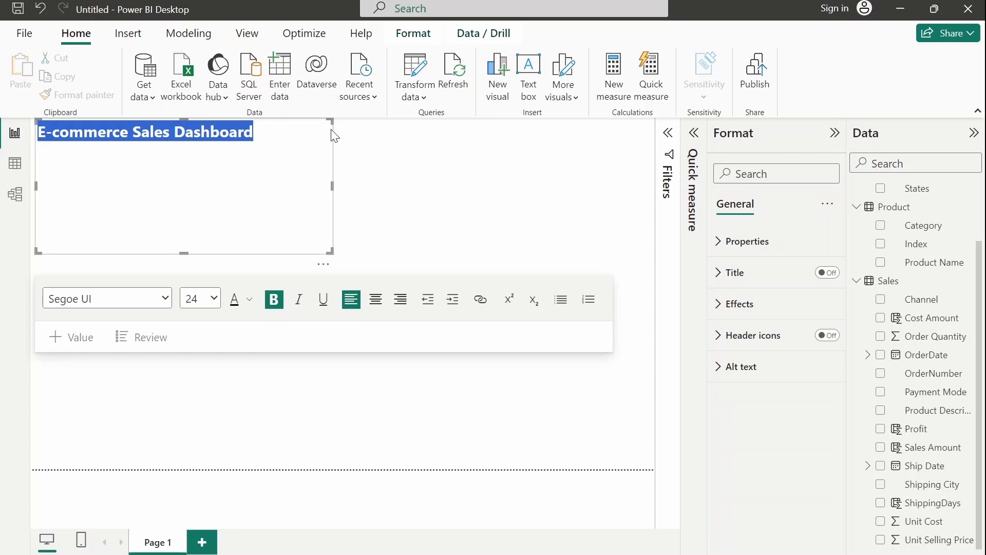
pyautogui.moveTo(333, 137)
pyautogui.mouseDown()
pyautogui.moveTo(338, 170)
pyautogui.moveTo(353, 154)
pyautogui.moveTo(345, 145)
pyautogui.mouseUp()
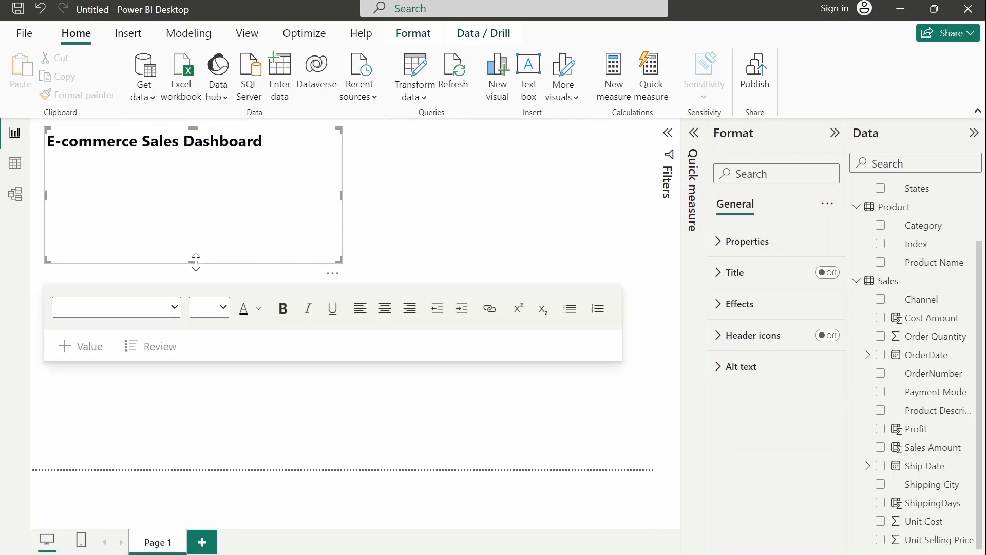
pyautogui.moveTo(194, 261); pyautogui.dragTo(195, 157)
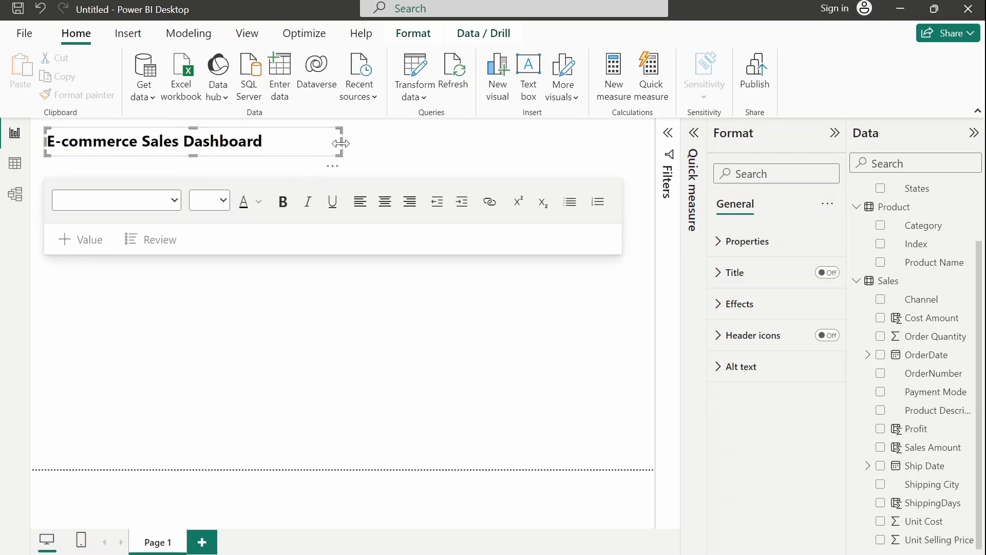
pyautogui.moveTo(341, 144); pyautogui.dragTo(318, 144)
# Set the font size of the whole dashboard title to 28 and deselect the text box
pyautogui.click(266, 142)
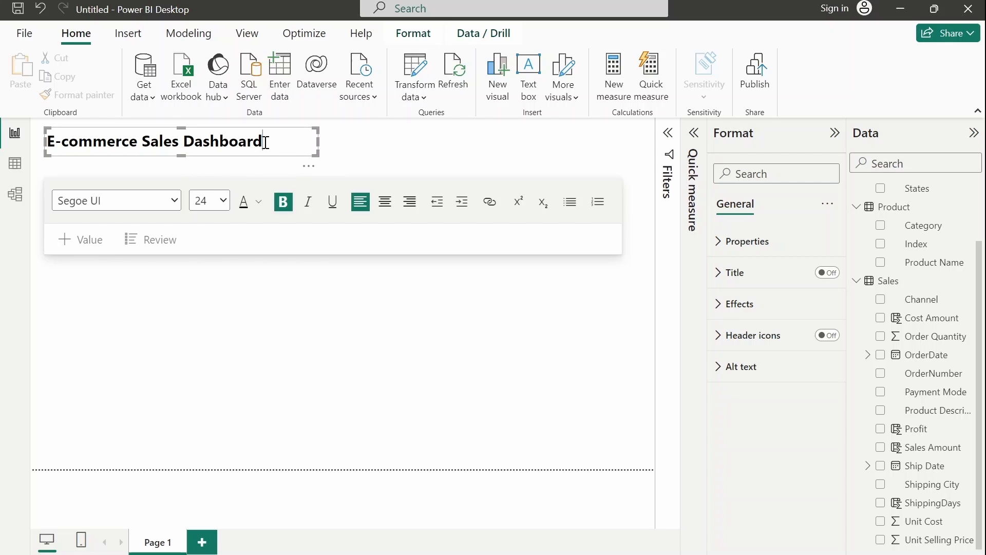
pyautogui.click(223, 203)
pyautogui.click(206, 383)
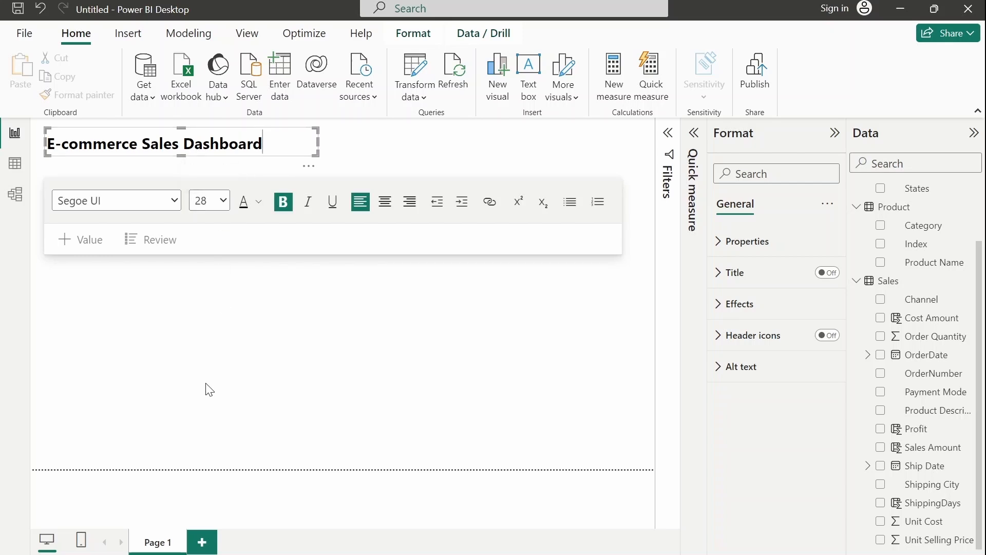
pyautogui.hotkey('ctrl', 'a')
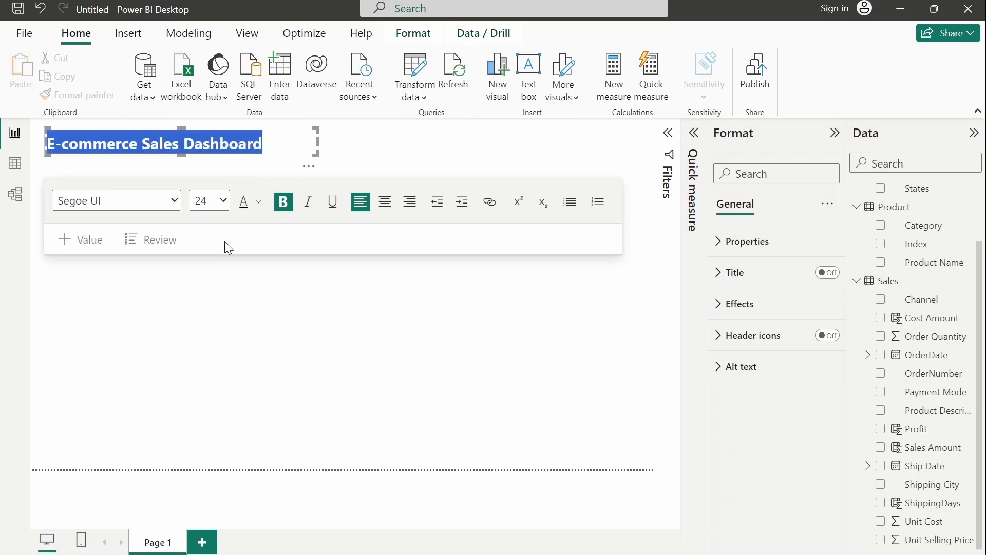
pyautogui.click(212, 395)
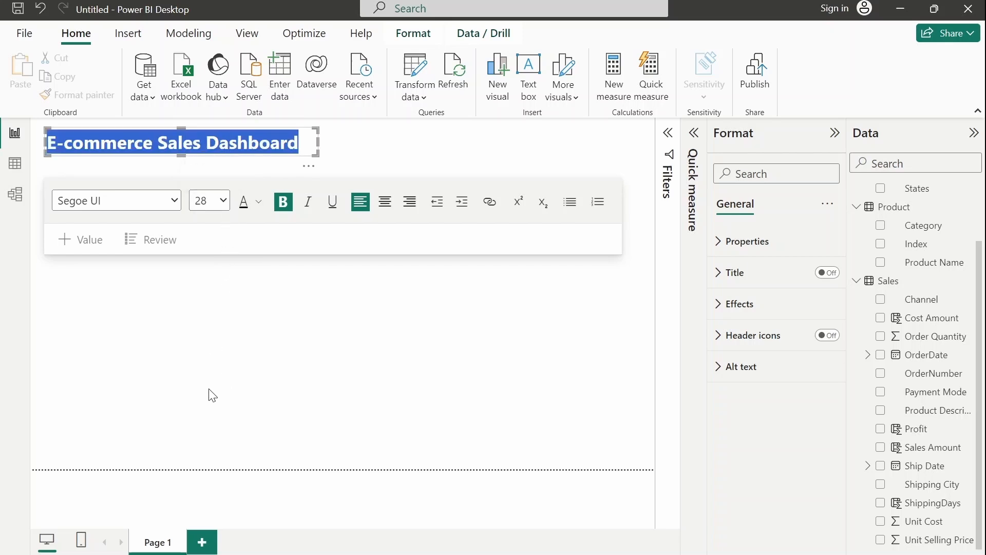
pyautogui.click(394, 151)
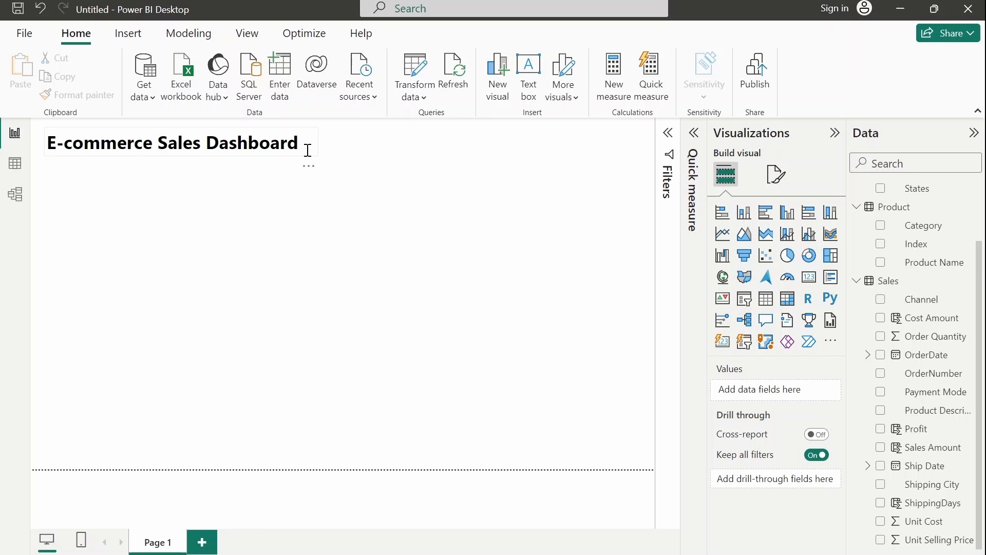
# Add a card visual showing the sum of Sales Amount and narrow it to about half its width
pyautogui.click(809, 279)
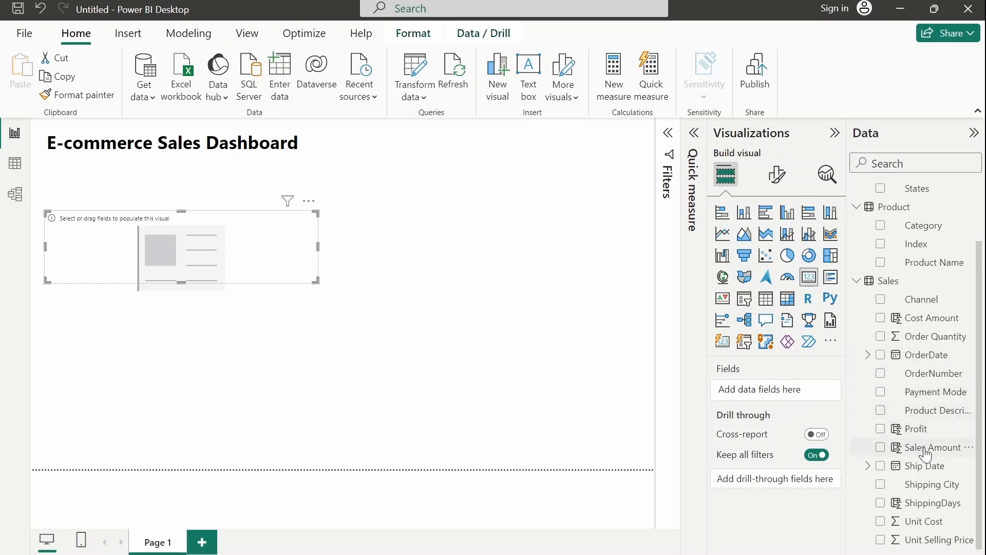
pyautogui.moveTo(921, 450); pyautogui.dragTo(795, 394)
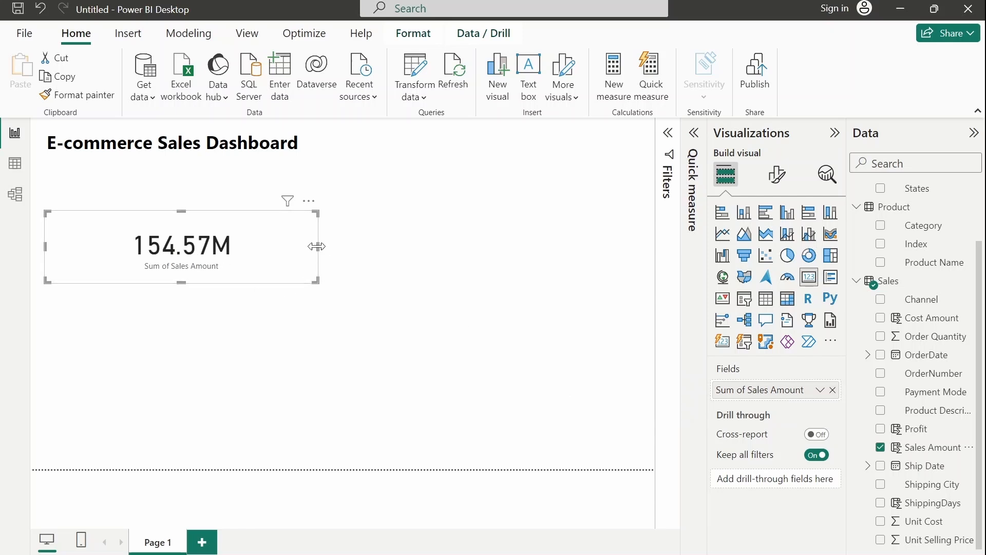
pyautogui.moveTo(317, 246); pyautogui.dragTo(189, 246)
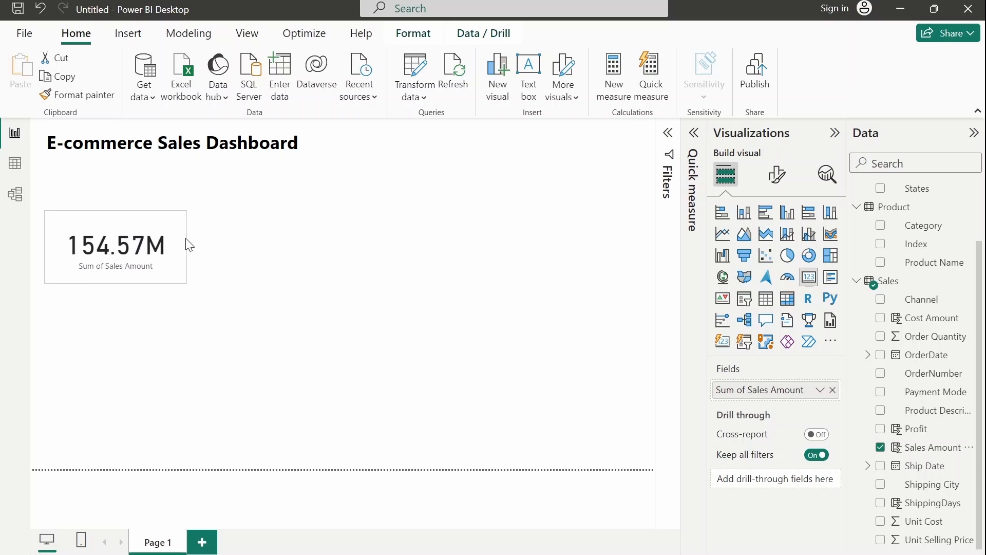
# Set the Sales Amount card's callout value to 0 decimal places, leaving display units on Auto
pyautogui.click(186, 238)
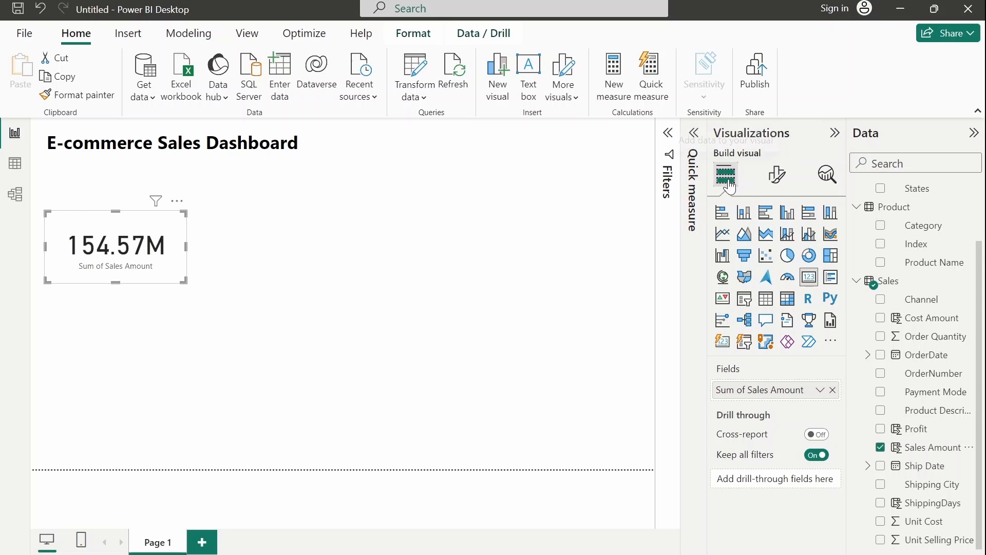
pyautogui.click(777, 177)
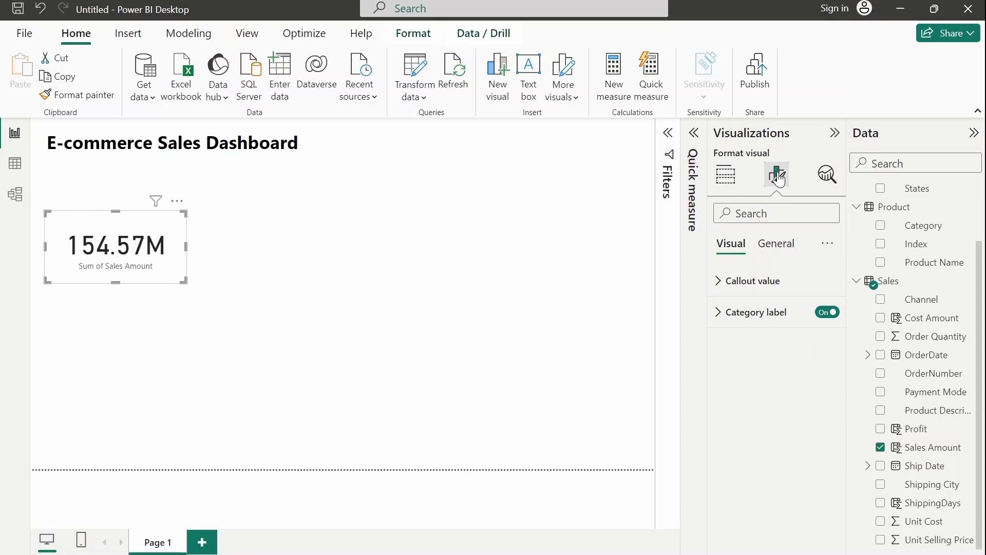
pyautogui.click(750, 290)
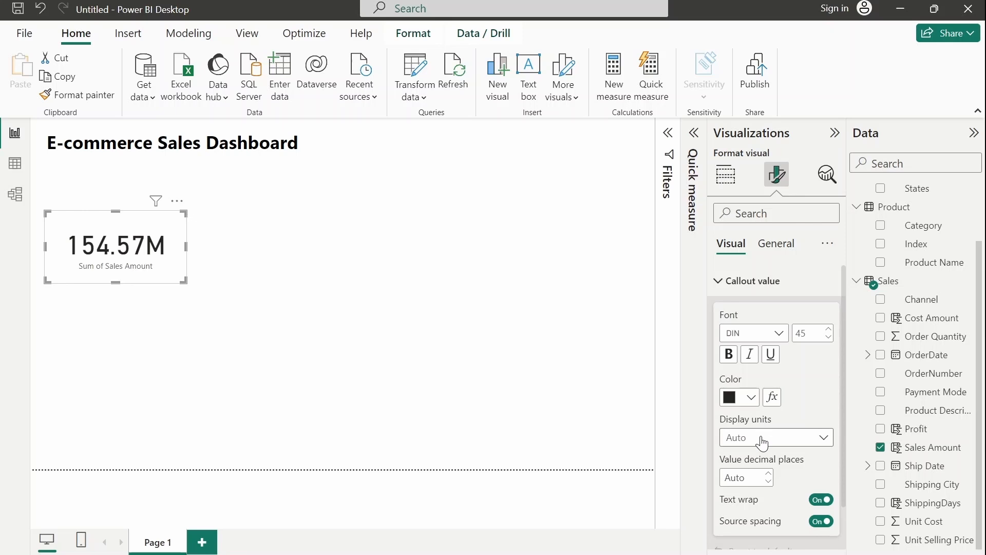
pyautogui.click(762, 441)
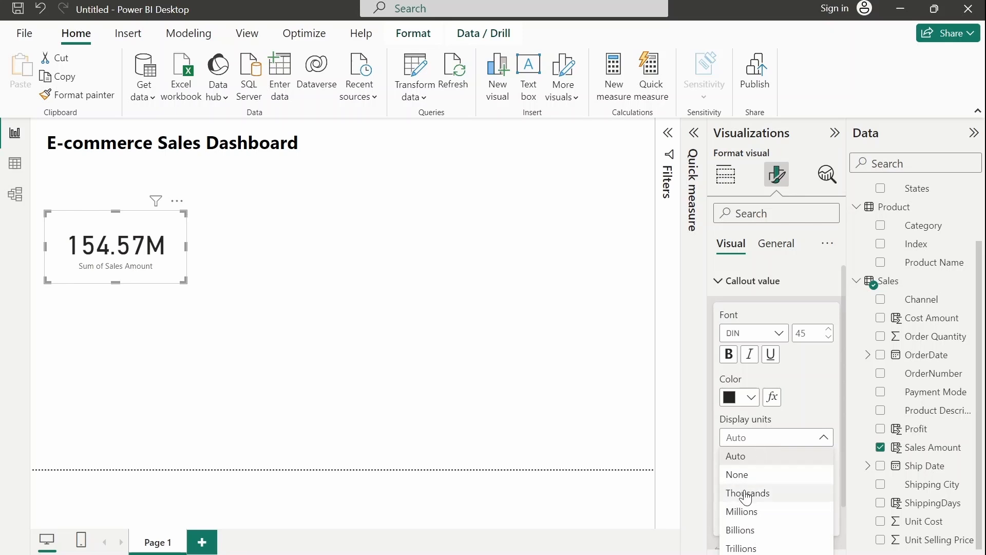
pyautogui.click(753, 437)
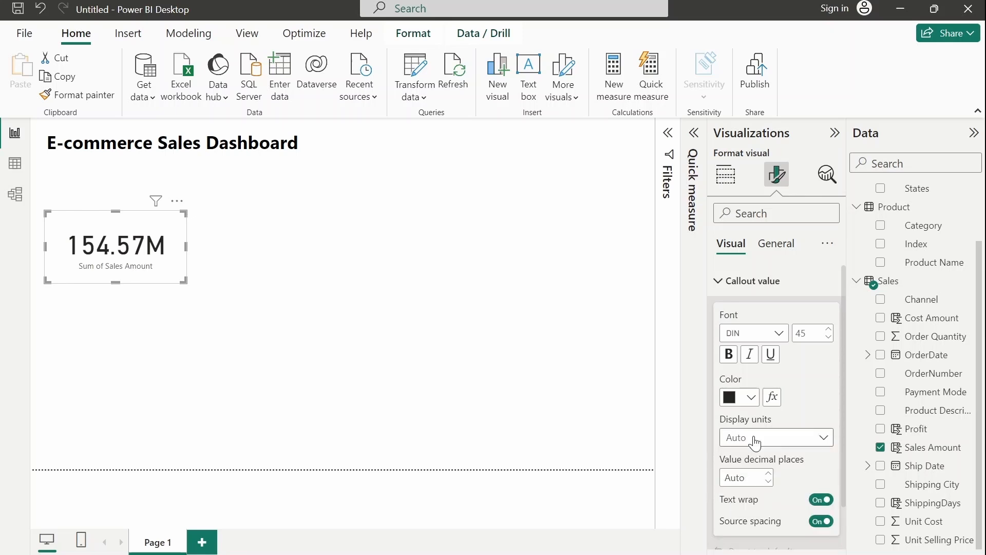
pyautogui.click(769, 483)
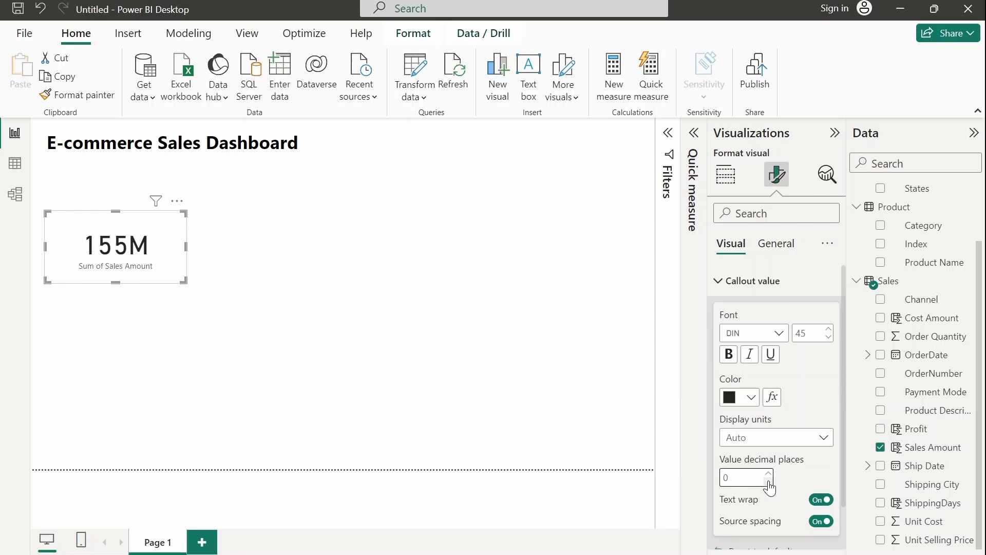
pyautogui.click(768, 475)
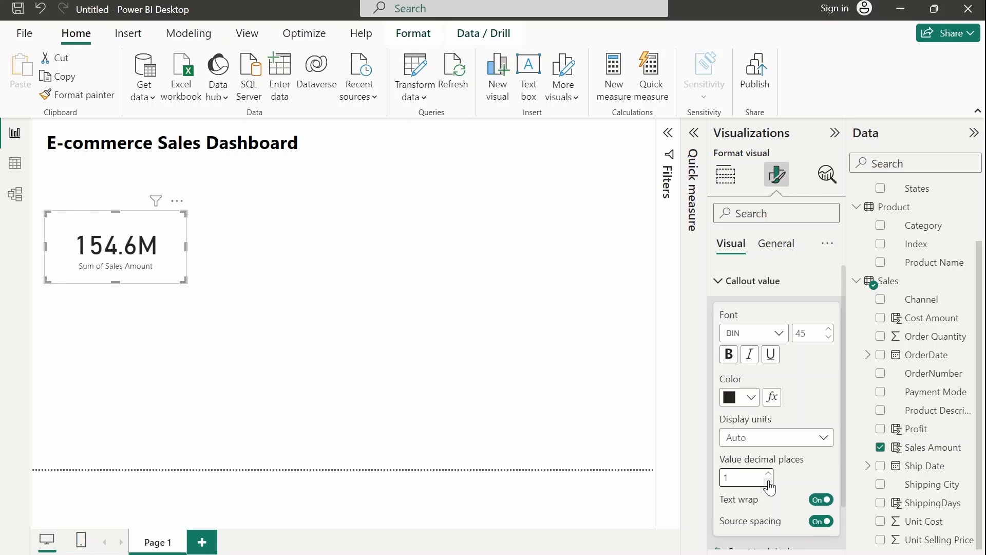
pyautogui.click(769, 484)
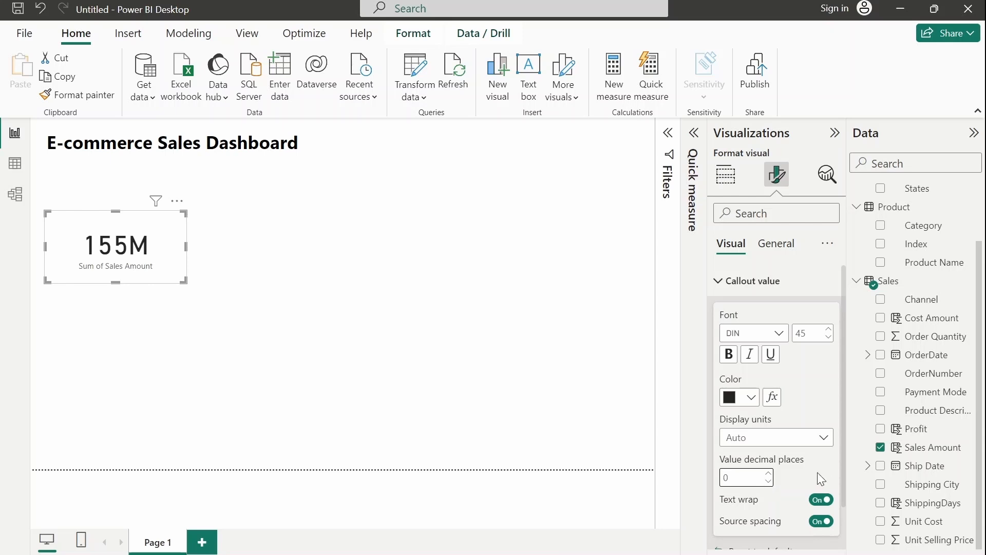
pyautogui.scroll(-1, 844, 479)
pyautogui.scroll(1, 837, 377)
pyautogui.click(718, 281)
# Examine the card's category label formatting and its general title and size property settings
pyautogui.click(752, 314)
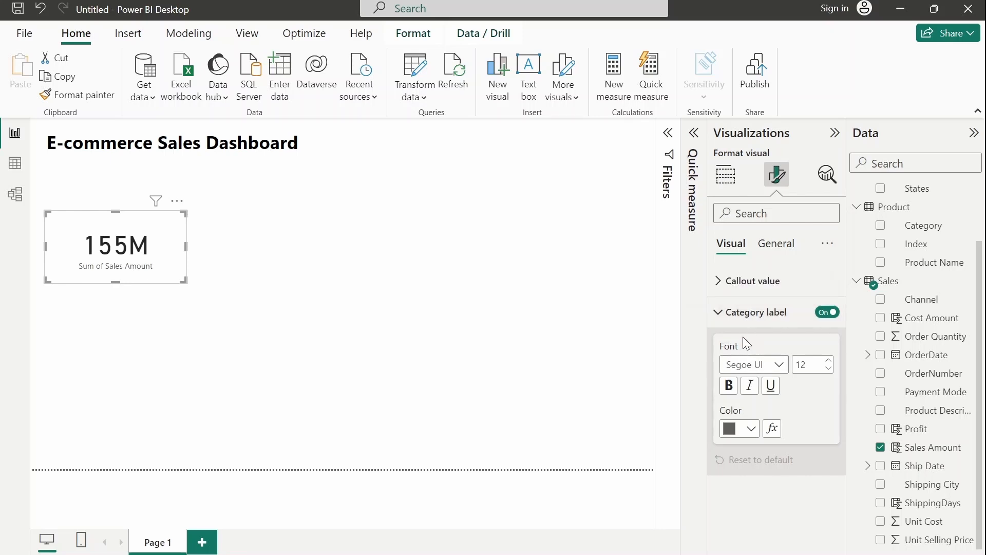
pyautogui.click(774, 253)
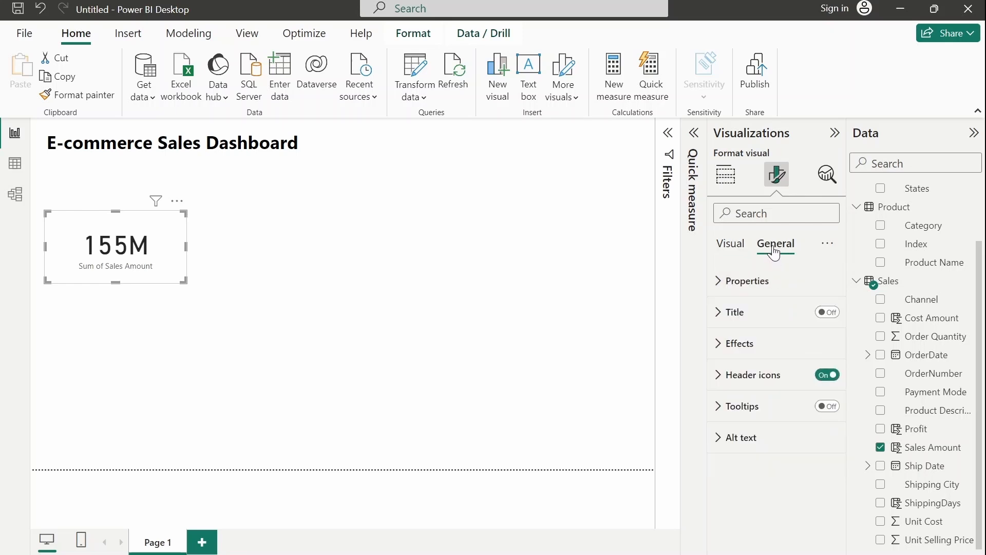
pyautogui.click(721, 312)
pyautogui.click(719, 312)
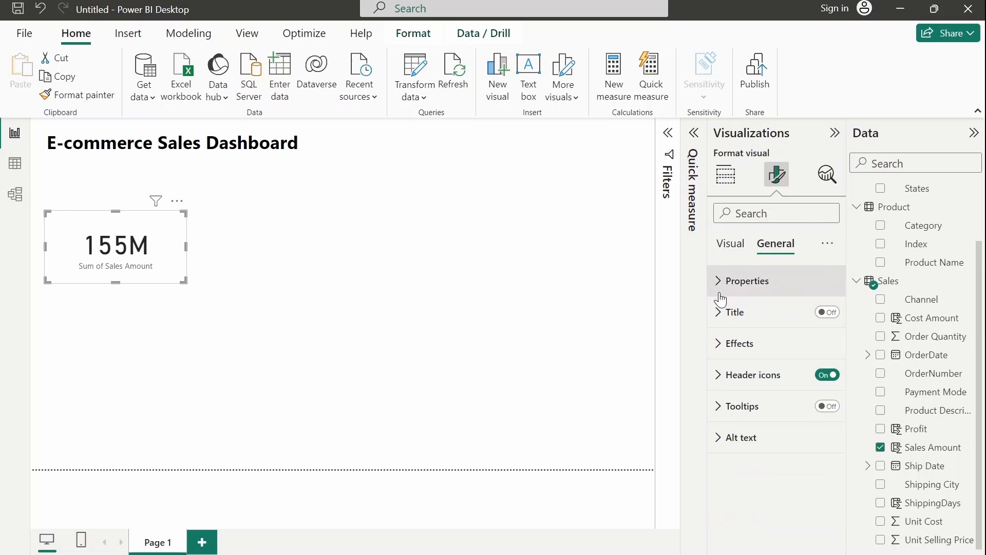
pyautogui.click(720, 284)
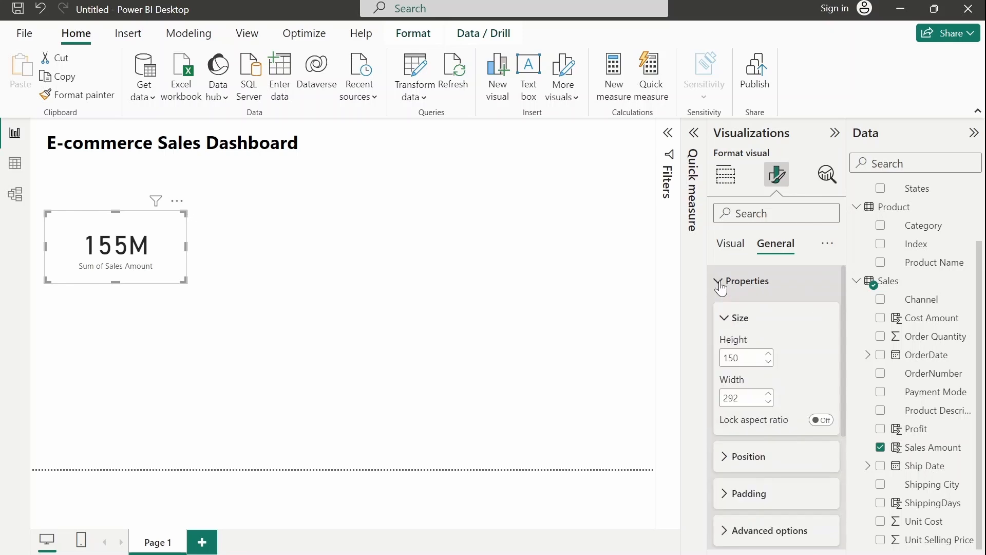
pyautogui.click(721, 288)
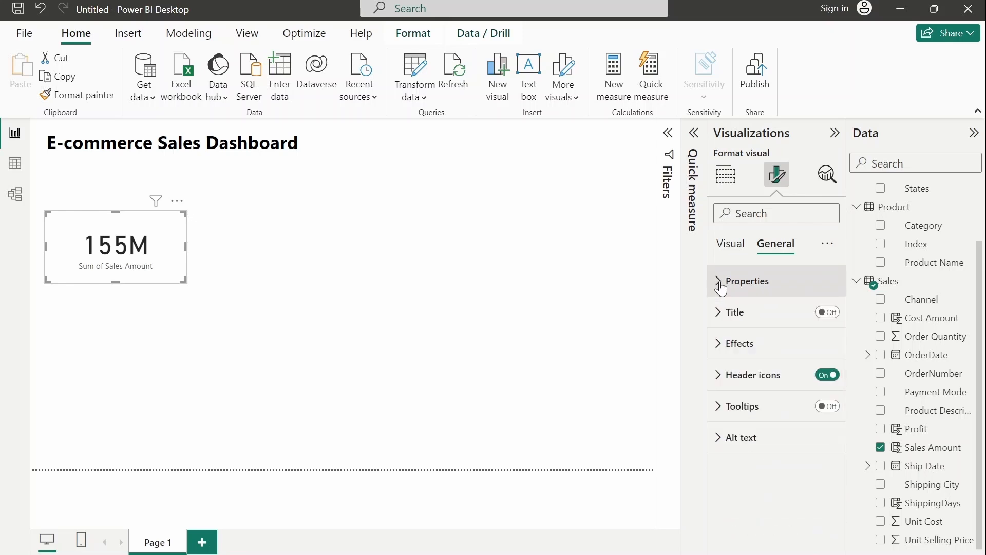
pyautogui.click(735, 253)
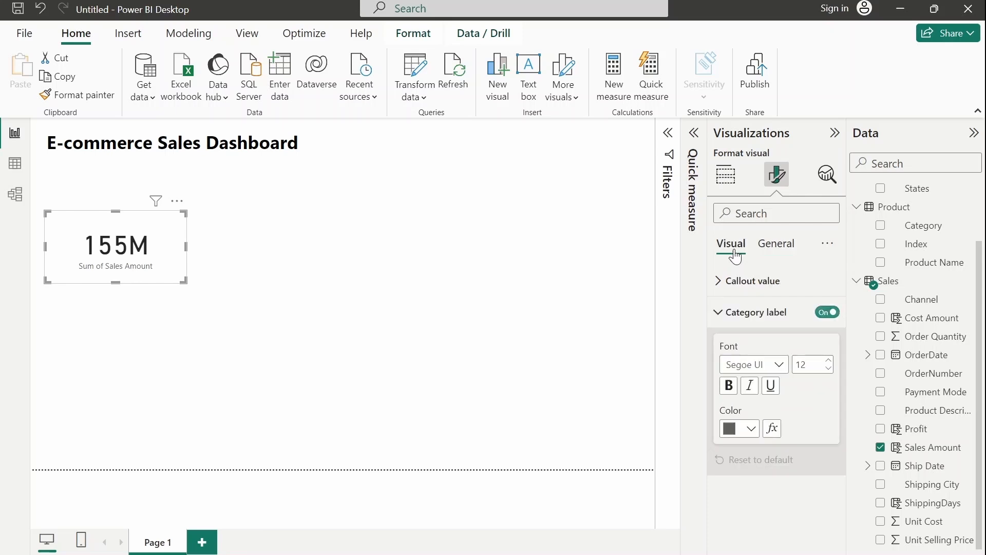
pyautogui.click(754, 323)
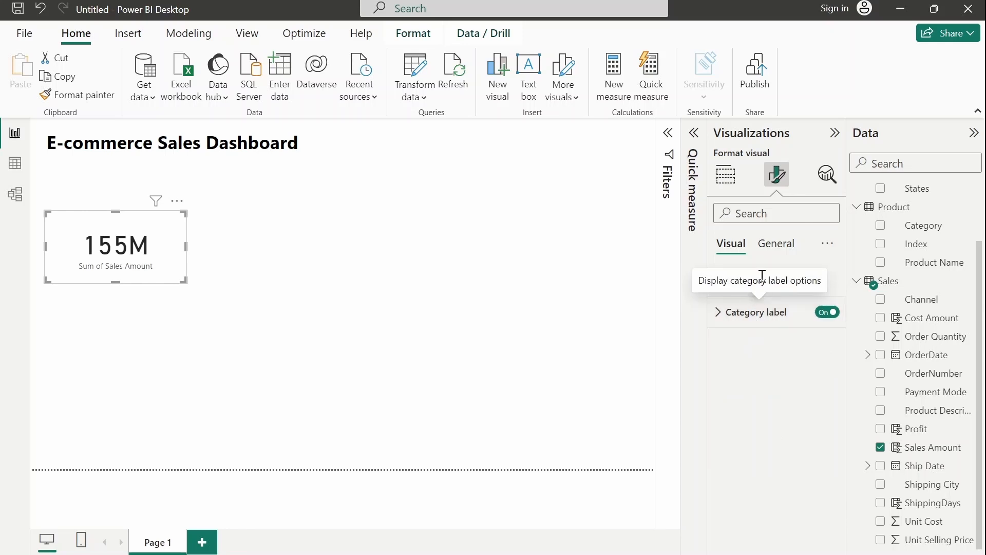
# Turn on the card's title and set its text to "Total Sales"
pyautogui.click(775, 247)
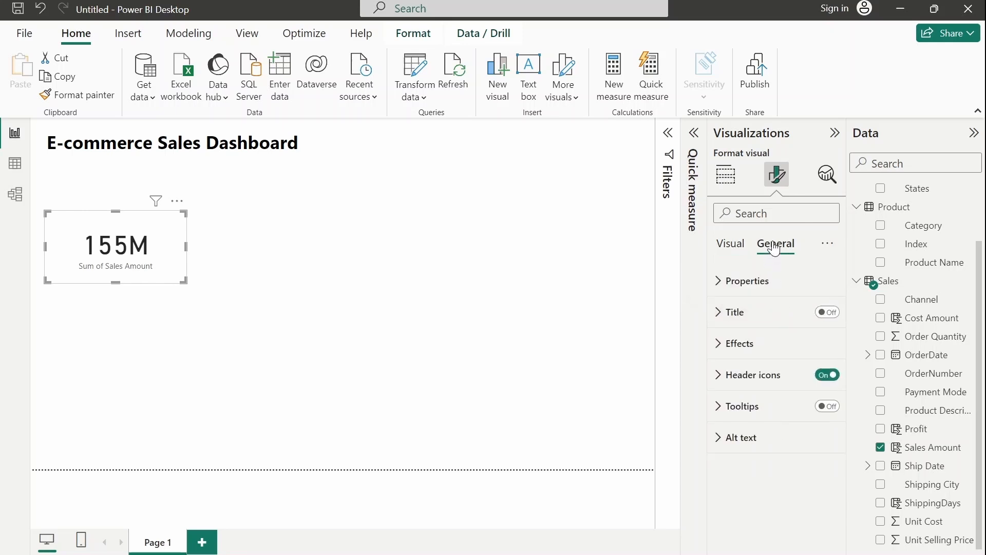
pyautogui.click(828, 312)
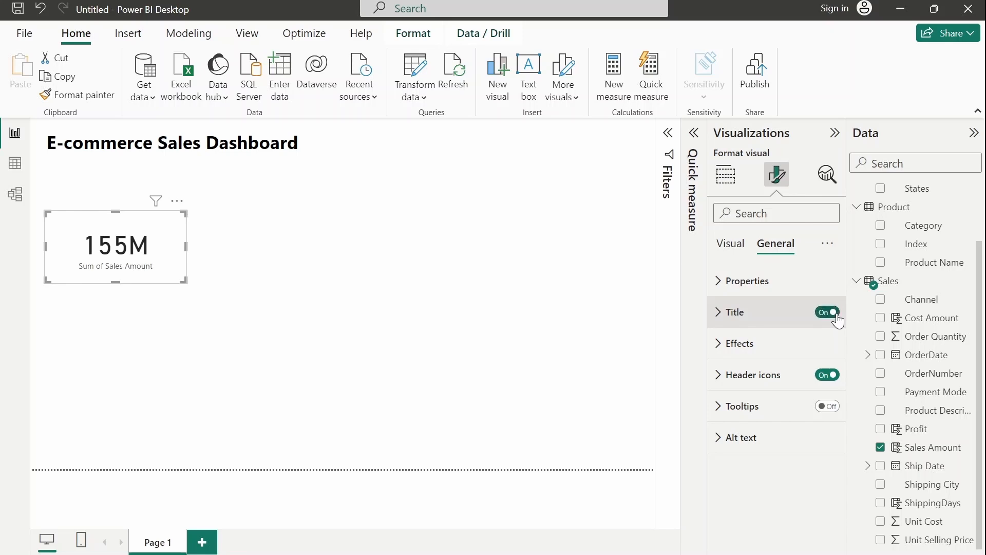
pyautogui.click(716, 313)
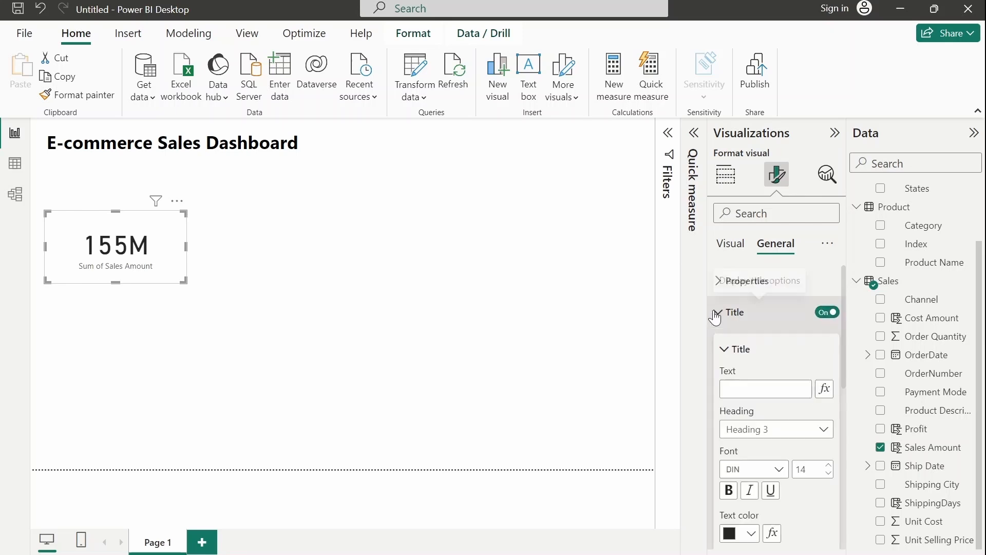
pyautogui.click(746, 389)
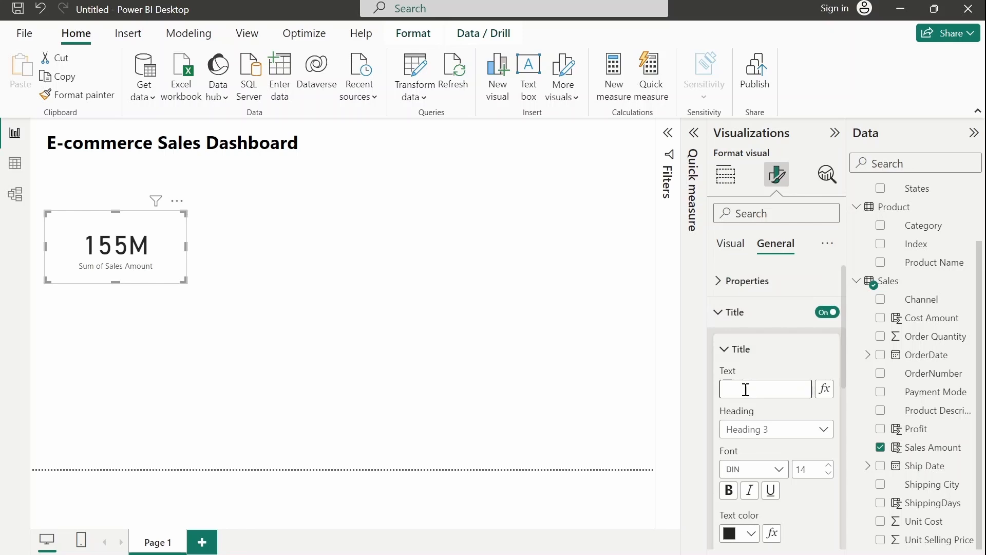
pyautogui.write('T')
pyautogui.press('BackSpace')
pyautogui.write('Total Sales')
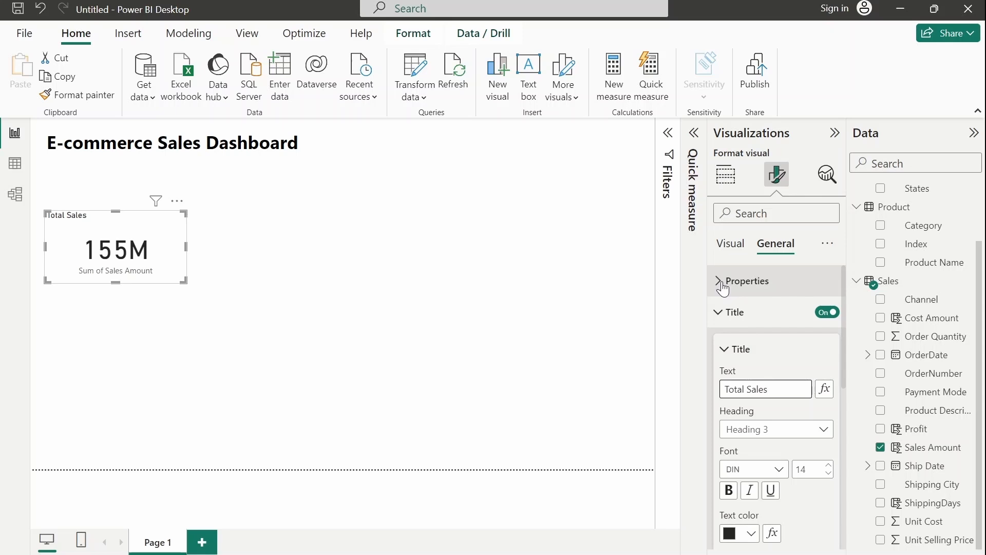
# Set the card title's font size to 15 and align it horizontally to the center
pyautogui.scroll(-3, 790, 494)
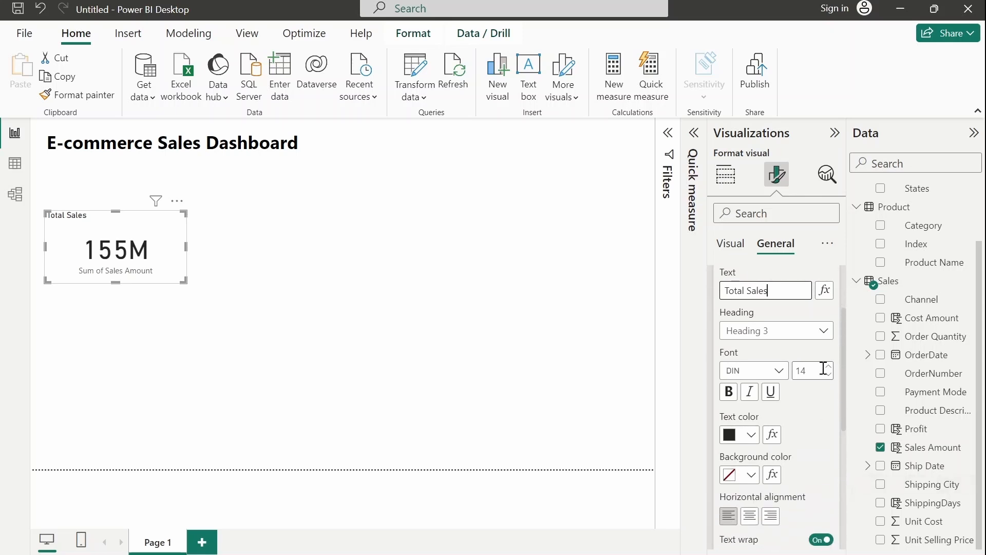
pyautogui.click(828, 367)
pyautogui.click(827, 367)
pyautogui.click(828, 367)
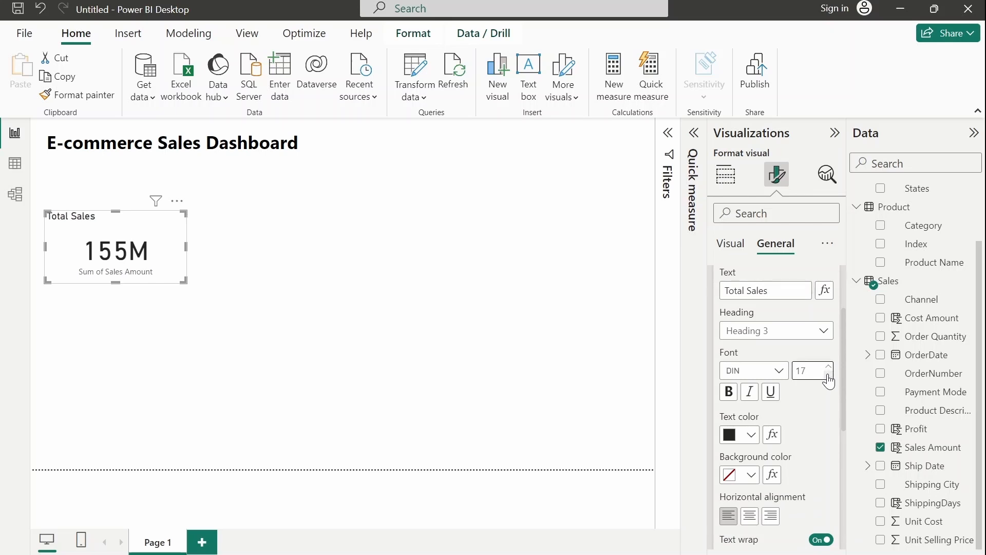
pyautogui.click(827, 376)
pyautogui.click(828, 376)
pyautogui.scroll(-3, 803, 447)
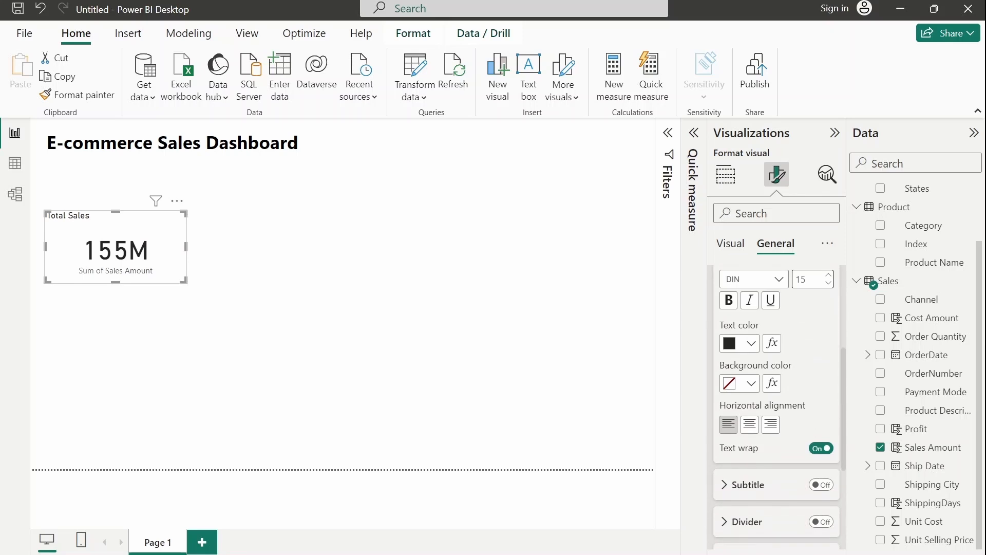
pyautogui.click(749, 425)
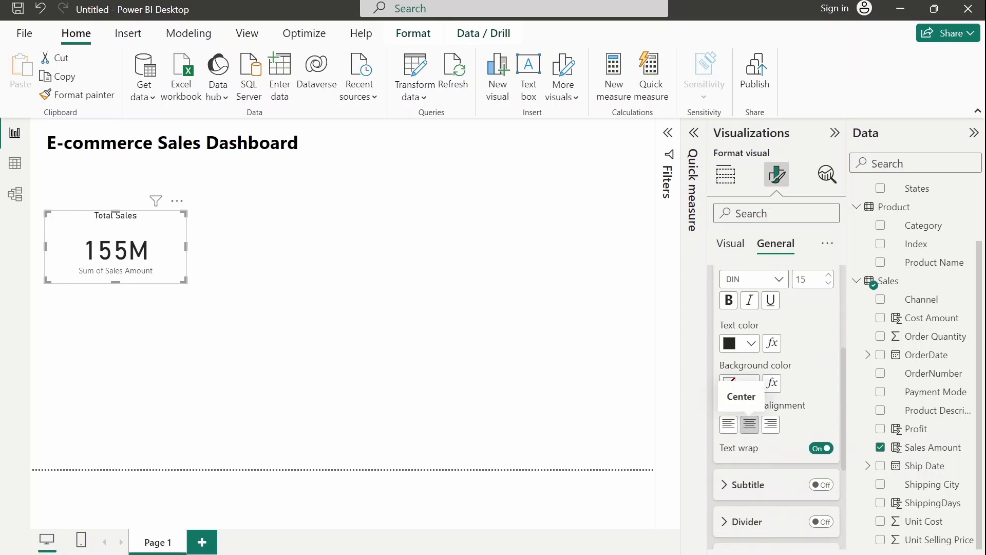
# Turn off the card's header icons and its category label
pyautogui.scroll(-5, 796, 433)
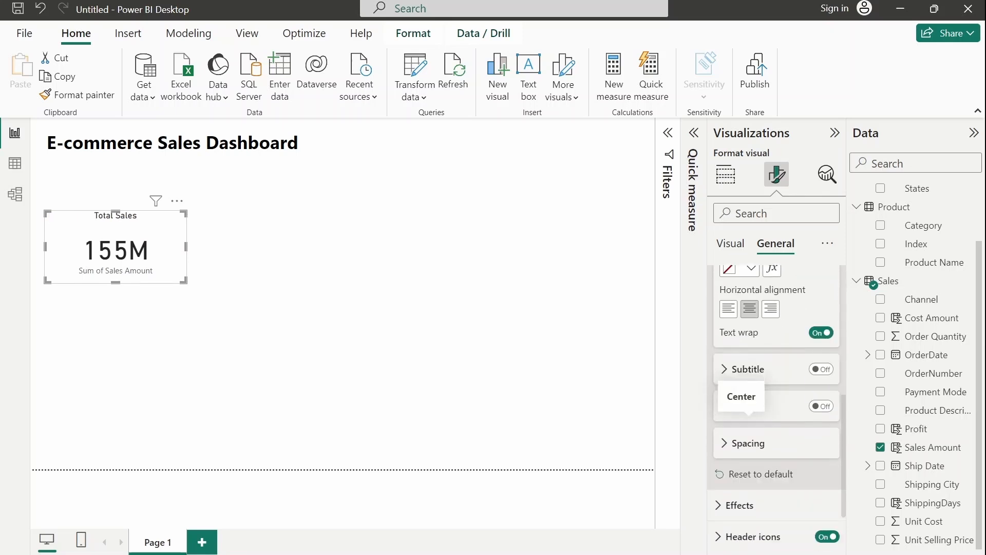
pyautogui.click(827, 471)
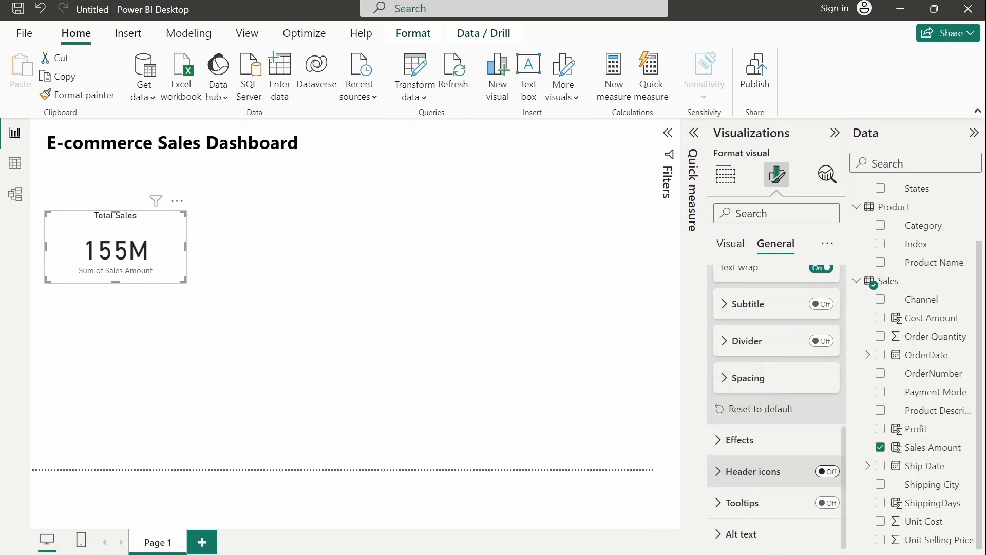
pyautogui.scroll(8, 775, 411)
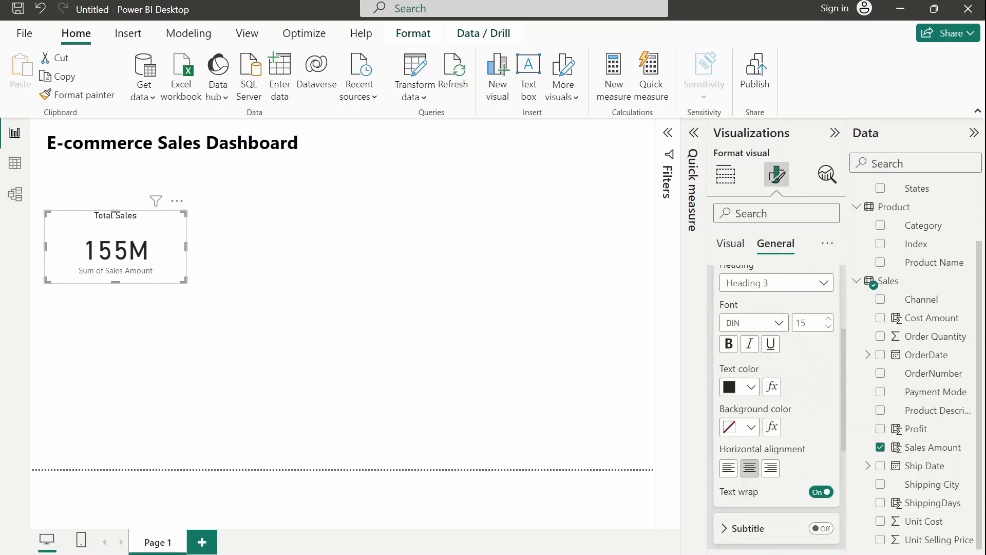
pyautogui.click(730, 243)
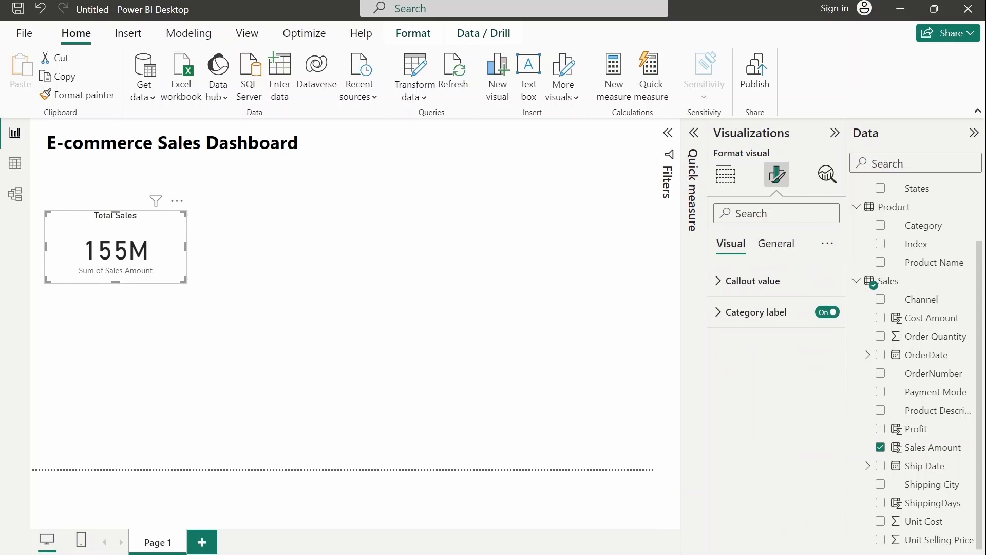
pyautogui.click(827, 312)
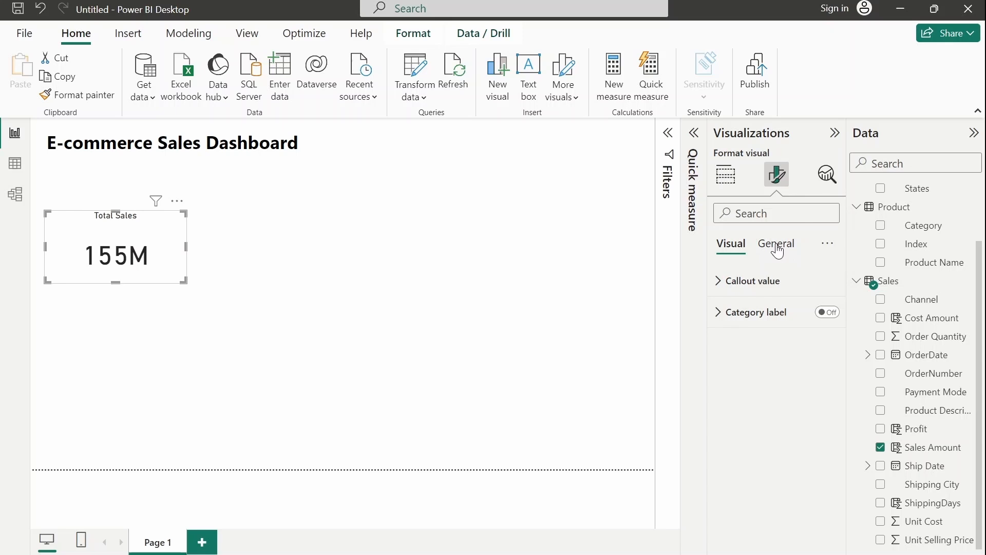
# Examine the card's general title, position and advanced property options for a border setting
pyautogui.click(776, 245)
pyautogui.click(740, 349)
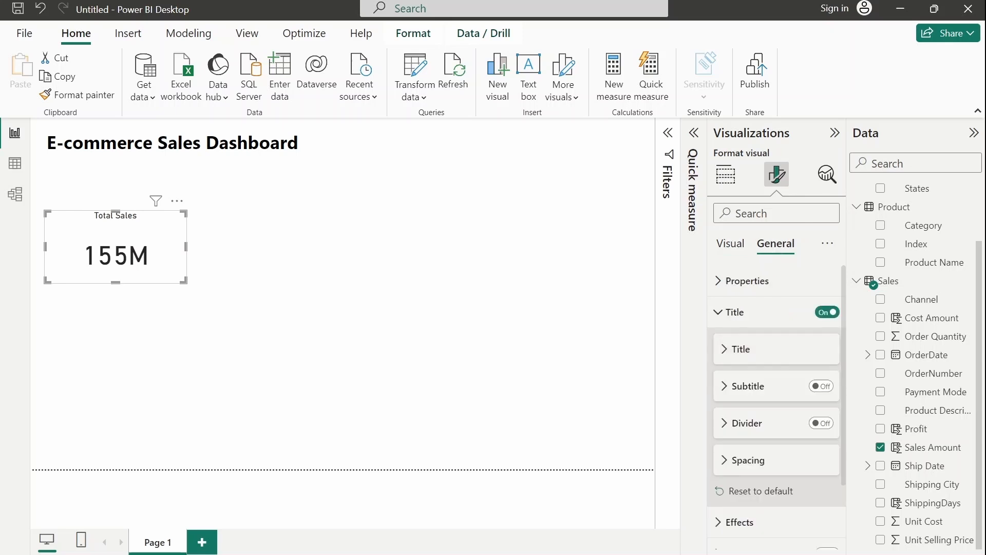
pyautogui.scroll(-2, 777, 406)
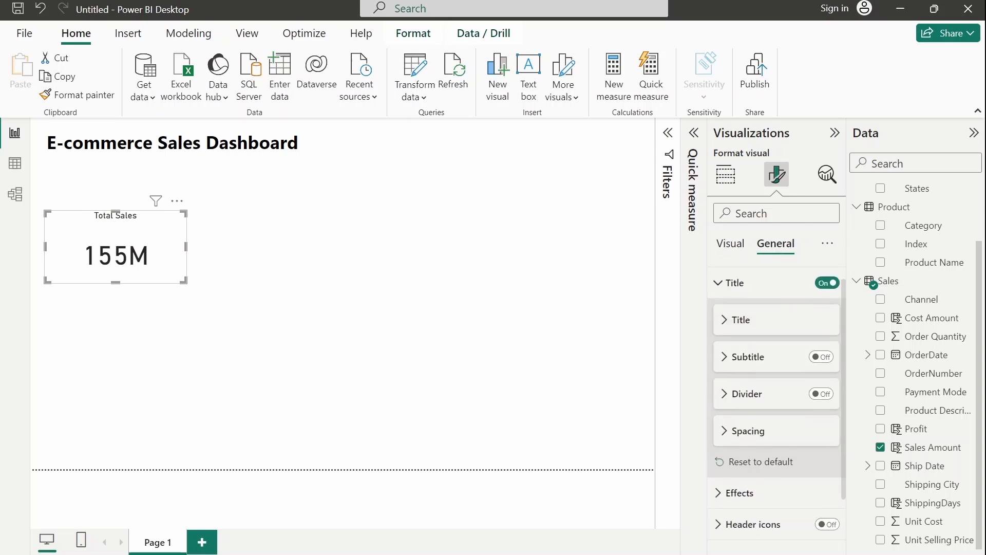
pyautogui.scroll(2, 777, 406)
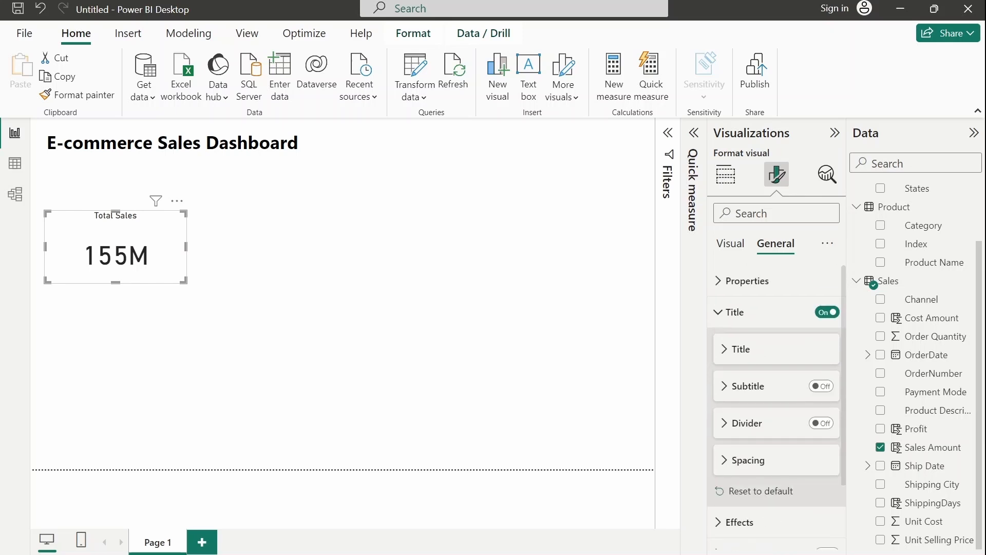
pyautogui.click(747, 281)
pyautogui.scroll(-3, 776, 406)
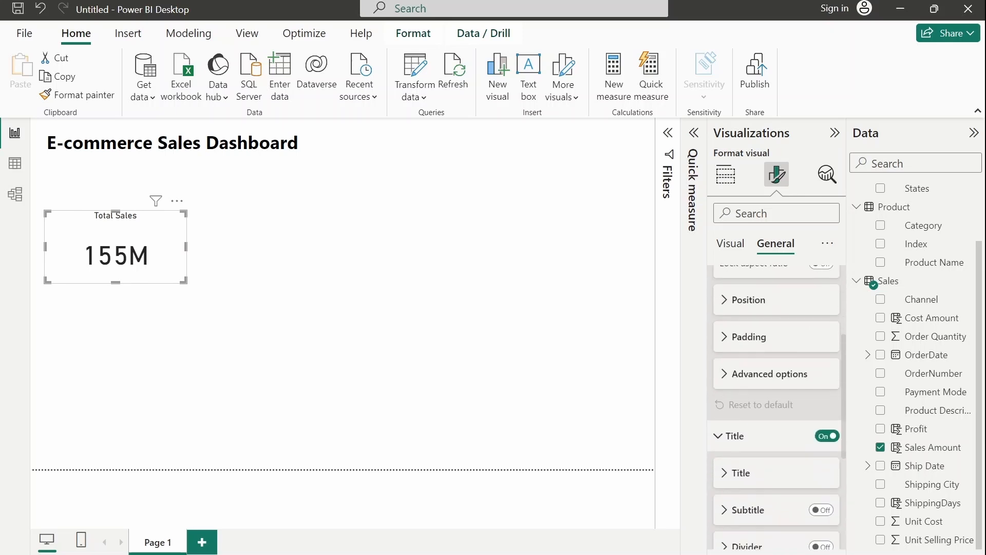
pyautogui.click(748, 300)
pyautogui.scroll(-2, 777, 354)
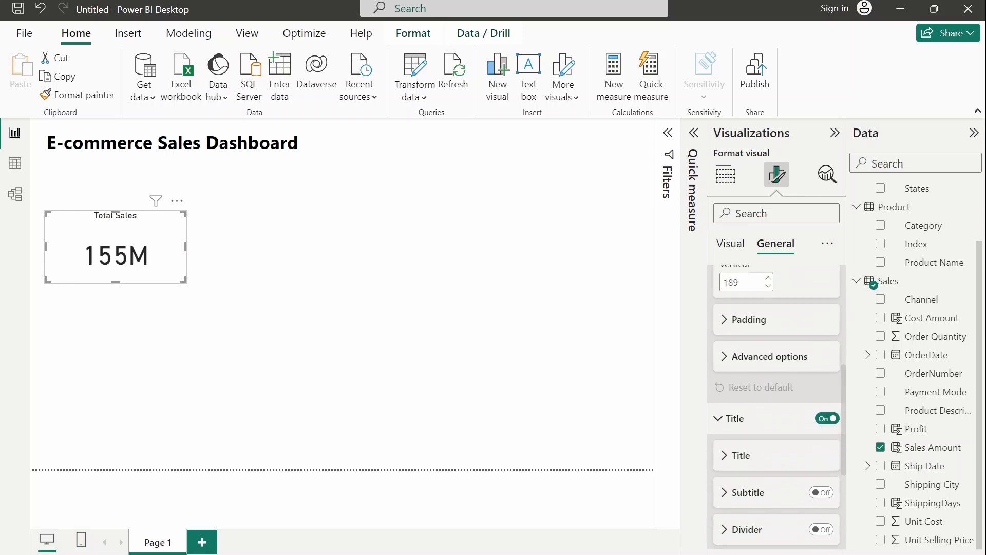
pyautogui.click(770, 354)
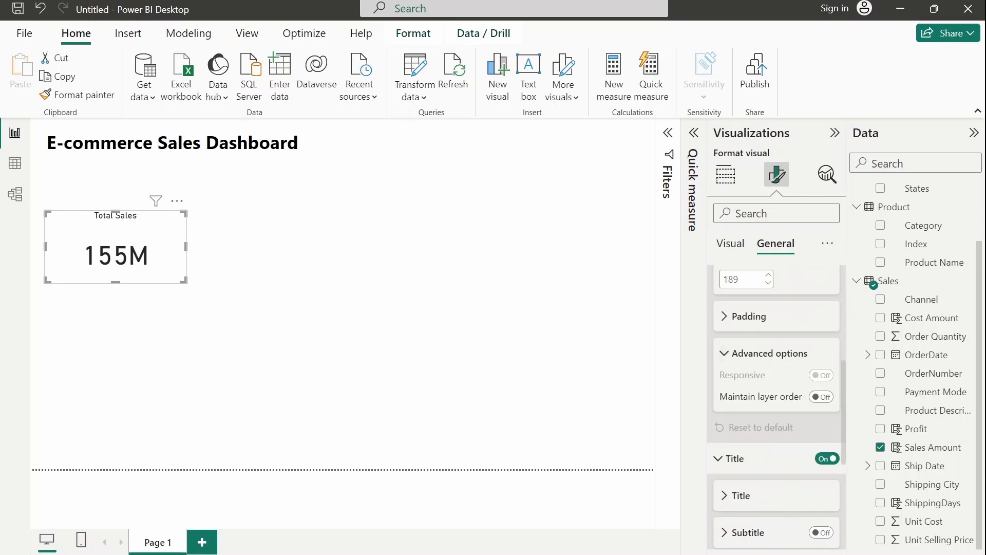
# Find the card's border setting, turn on the visual border with 10 px rounded corners, and deselect the card
pyautogui.click(768, 213)
pyautogui.write('border')
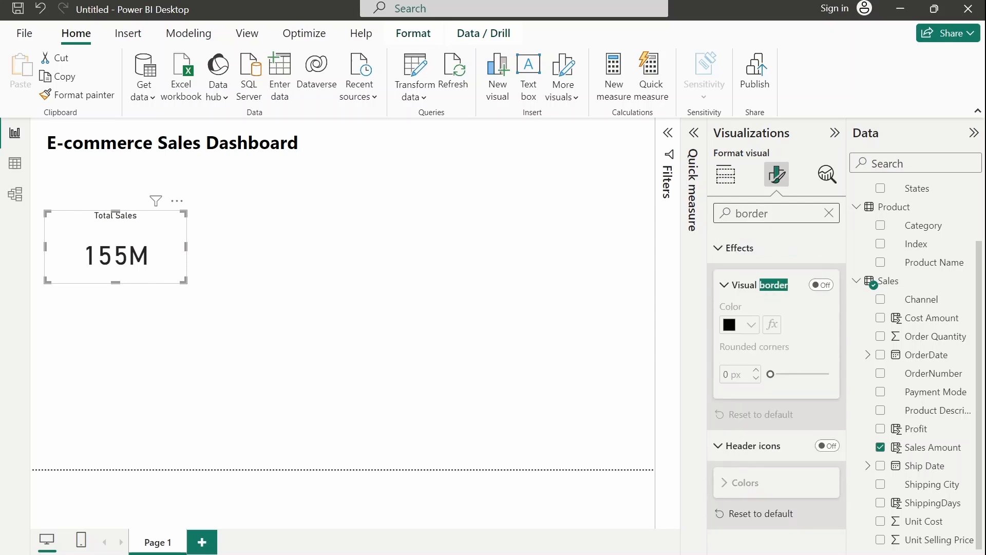
pyautogui.click(754, 371)
pyautogui.click(828, 287)
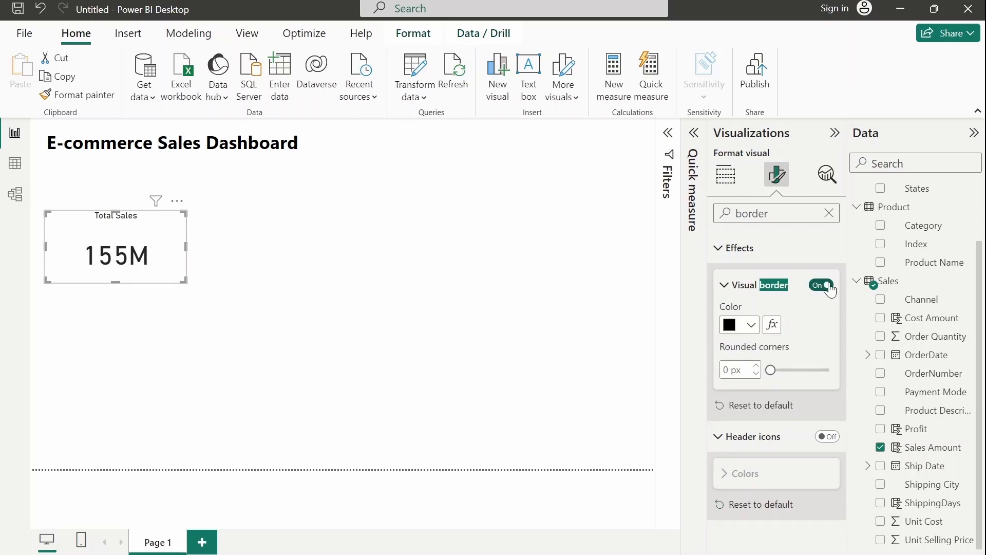
pyautogui.click(780, 370)
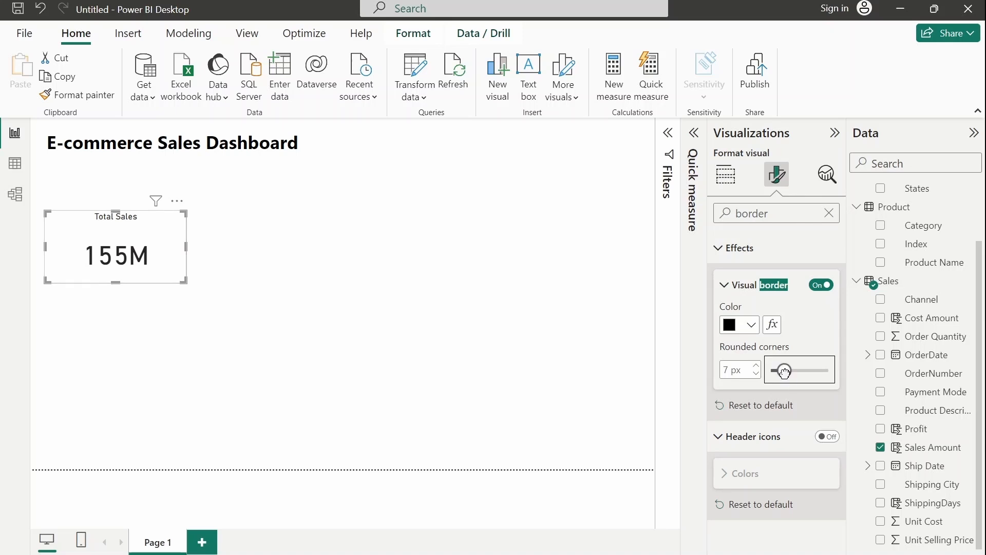
pyautogui.moveTo(781, 370); pyautogui.dragTo(784, 371)
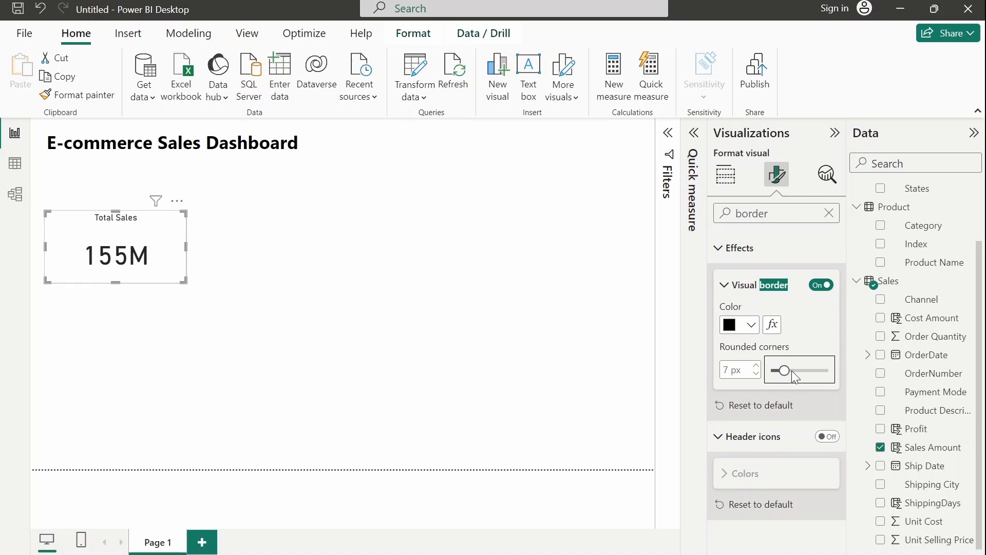
pyautogui.click(791, 371)
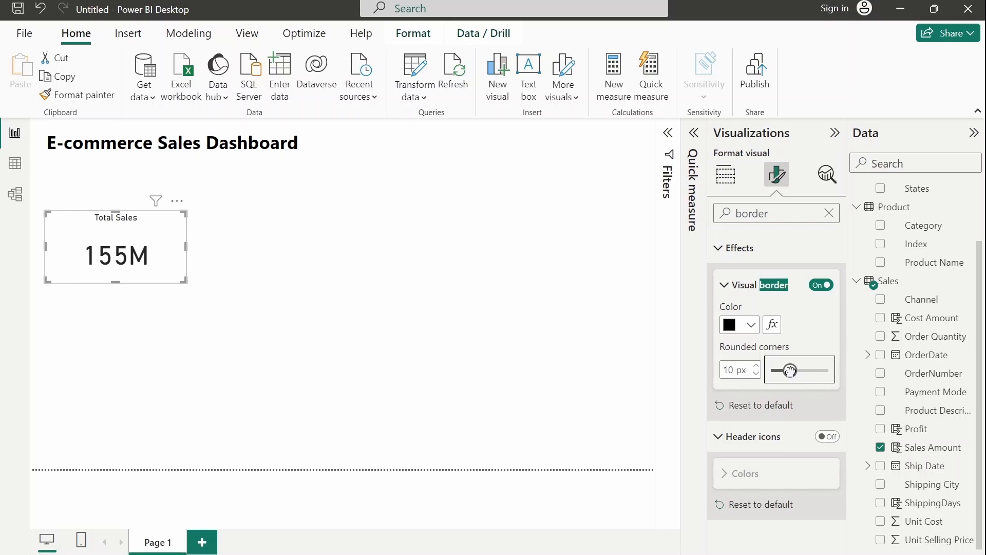
pyautogui.click(454, 326)
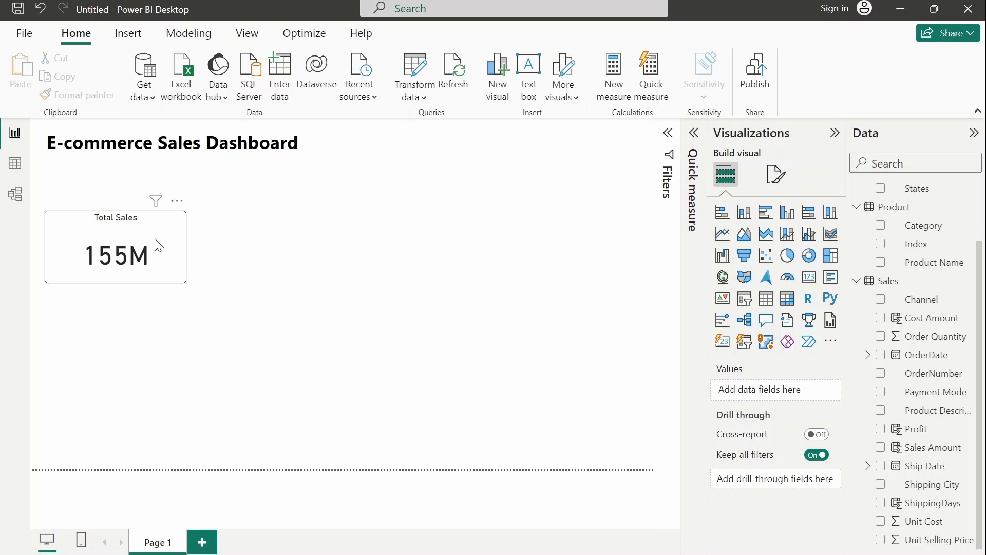
# Shrink the Total Sales card to about 70% of its width and move it up directly beneath the dashboard title
pyautogui.click(172, 257)
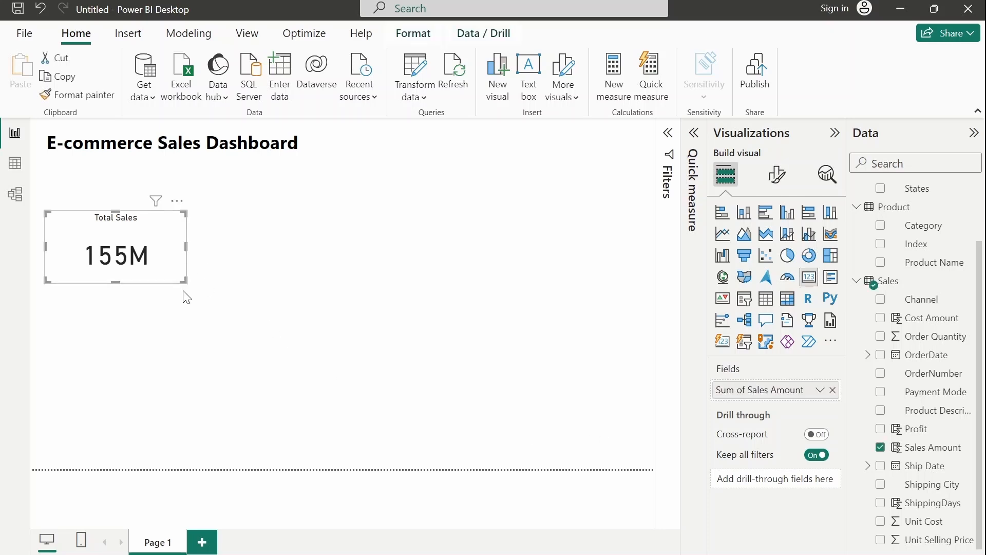
pyautogui.moveTo(184, 281); pyautogui.dragTo(146, 267)
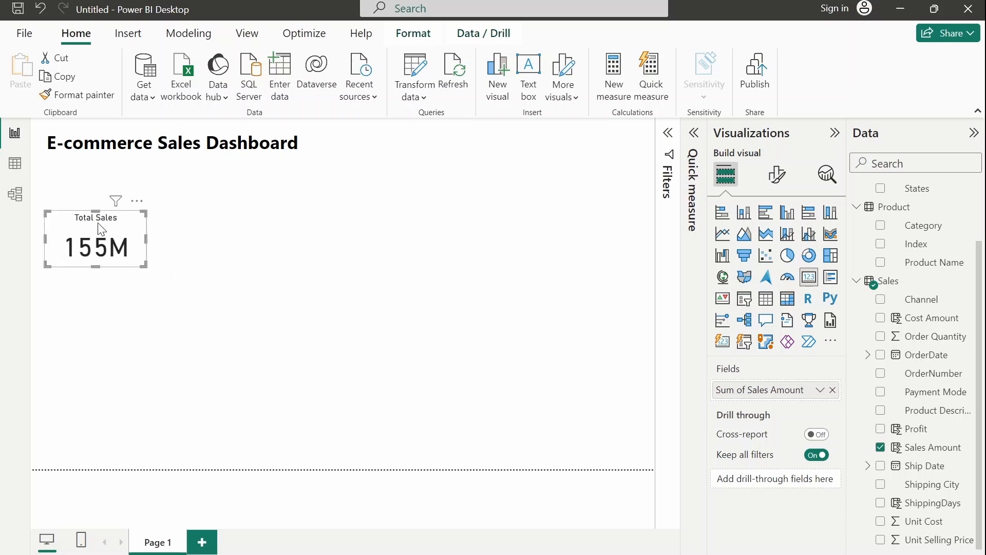
pyautogui.moveTo(102, 227); pyautogui.dragTo(101, 194)
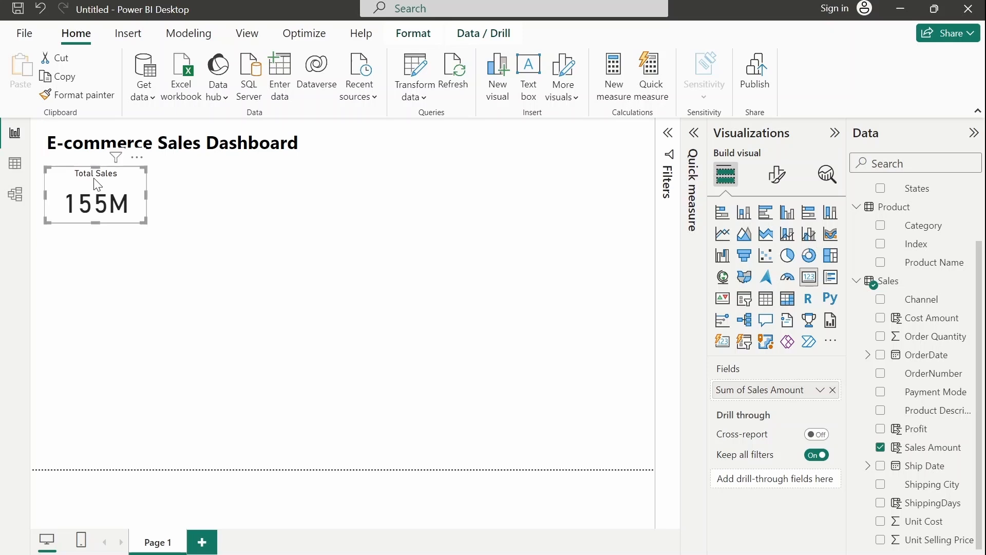
pyautogui.click(303, 291)
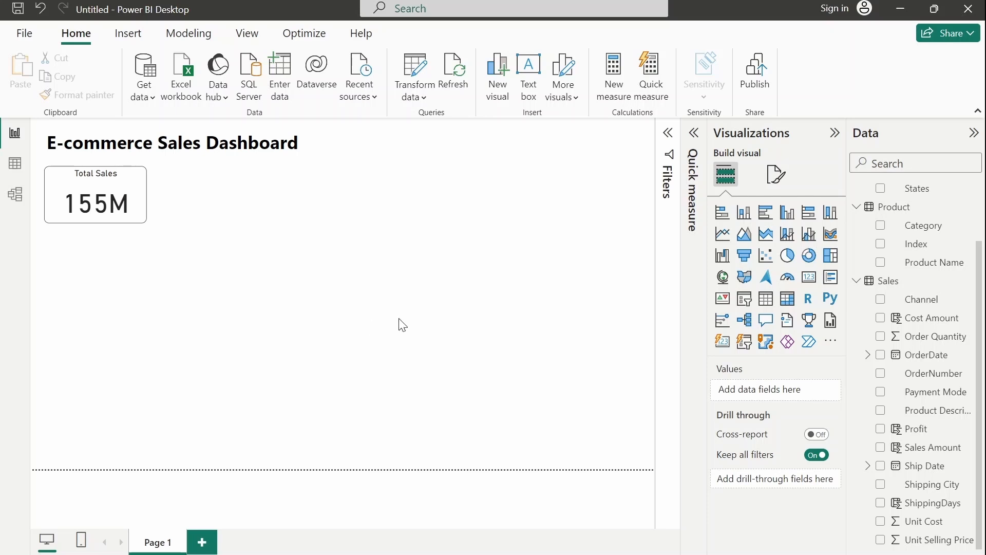
# Set the page's canvas background to light blue with 40% transparency
pyautogui.click(776, 177)
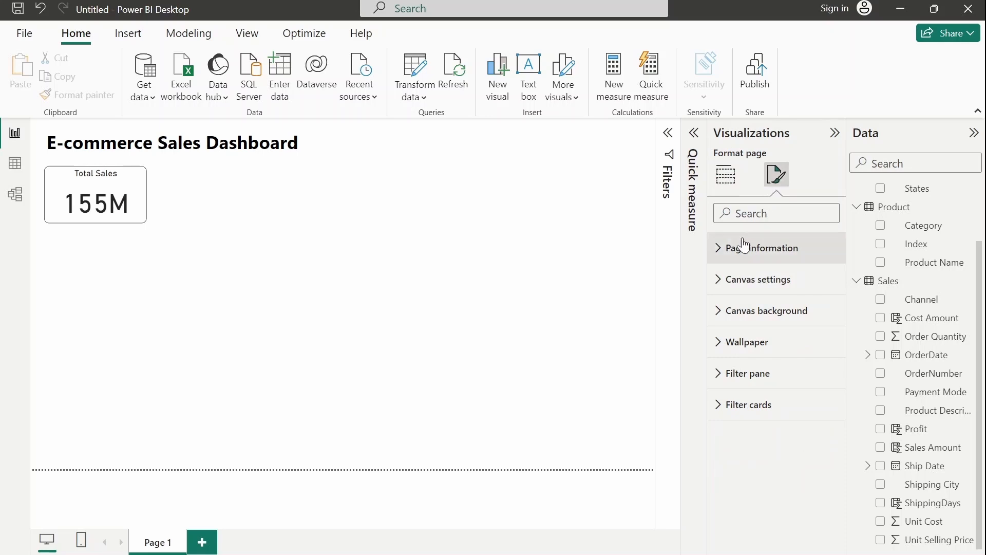
pyautogui.click(717, 314)
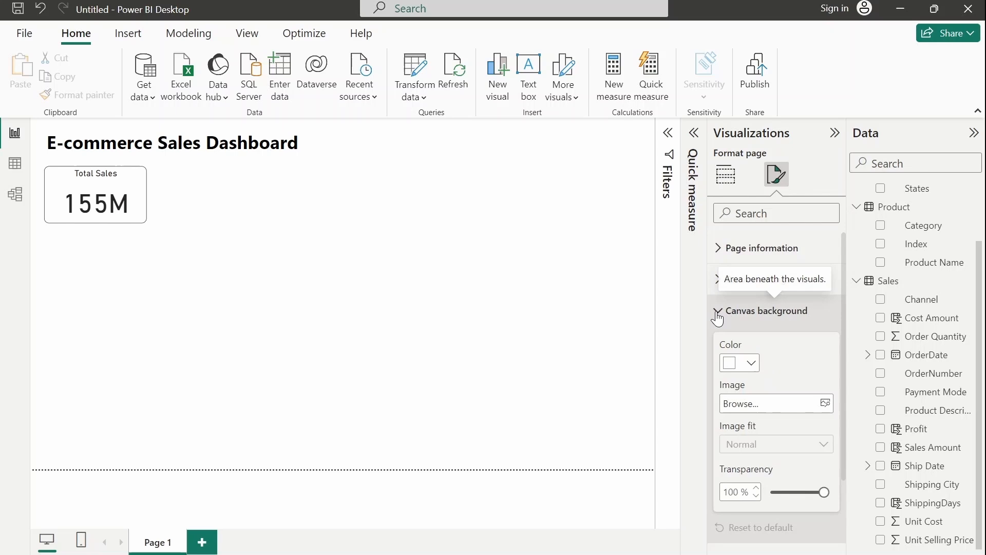
pyautogui.click(751, 363)
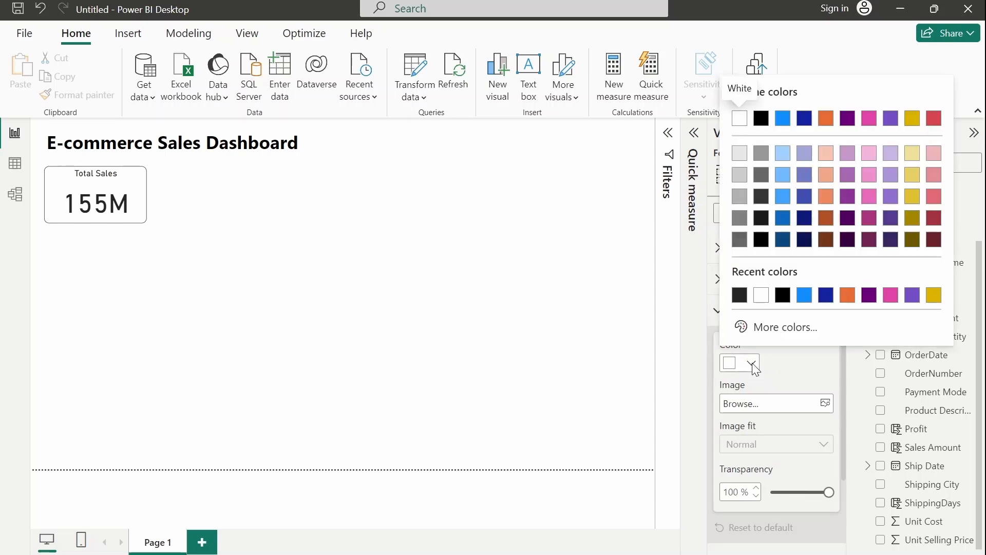
pyautogui.click(783, 175)
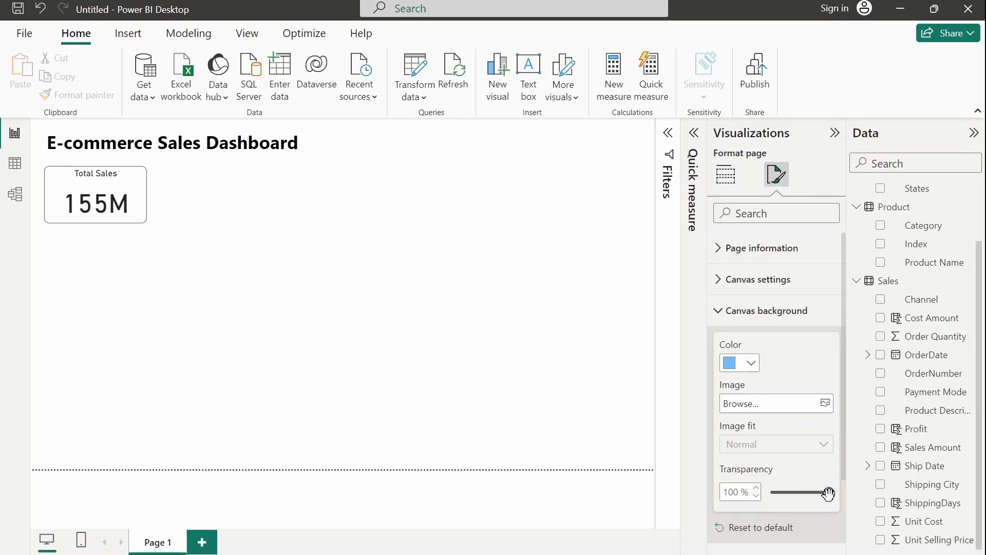
pyautogui.moveTo(828, 494); pyautogui.dragTo(794, 494)
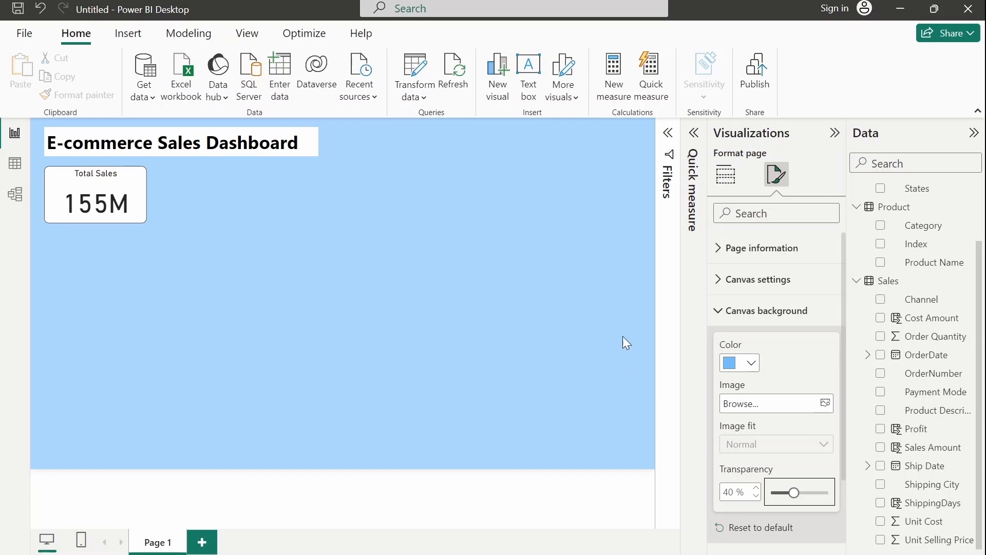
# Replace the trial gradient wallpaper with back.webp as the canvas background image and set its image fit to Fit
pyautogui.click(826, 401)
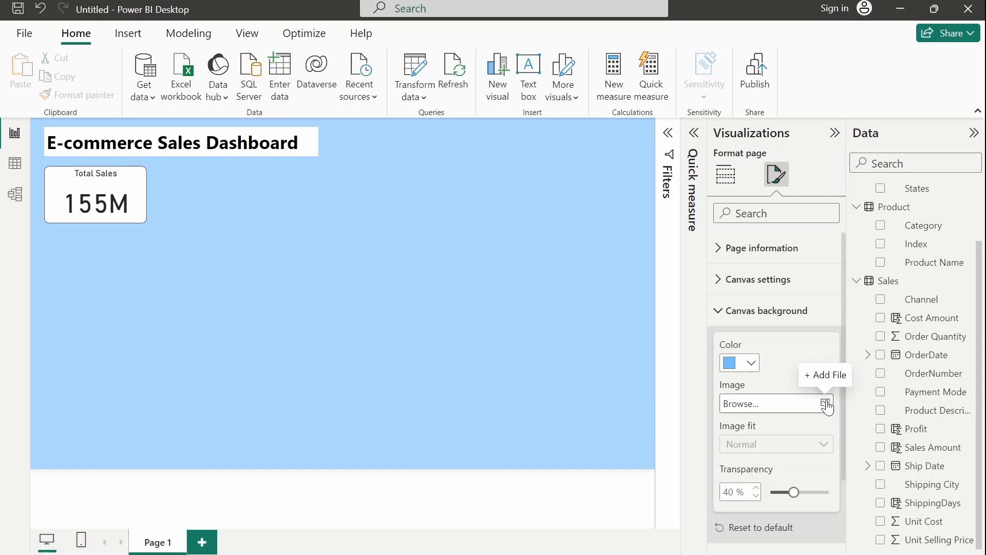
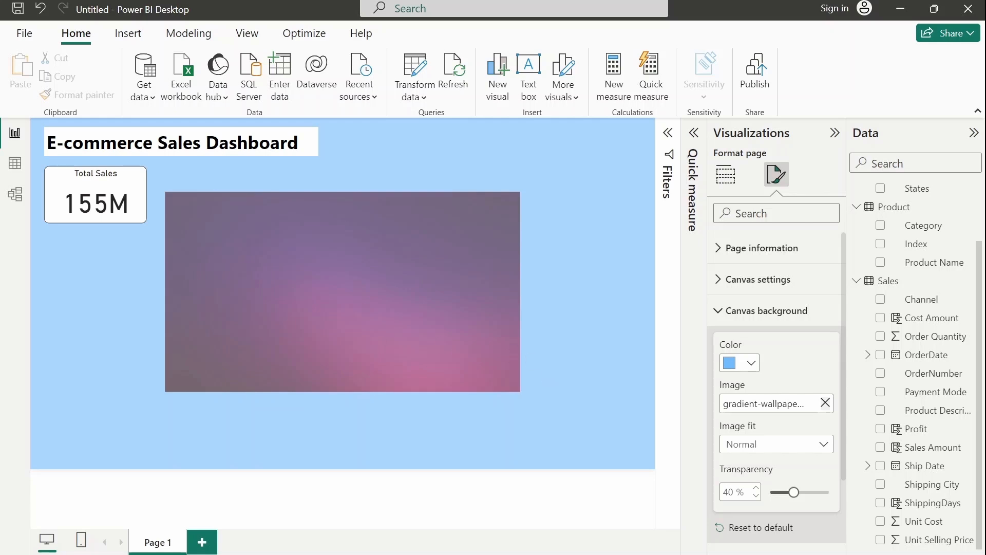
pyautogui.click(825, 403)
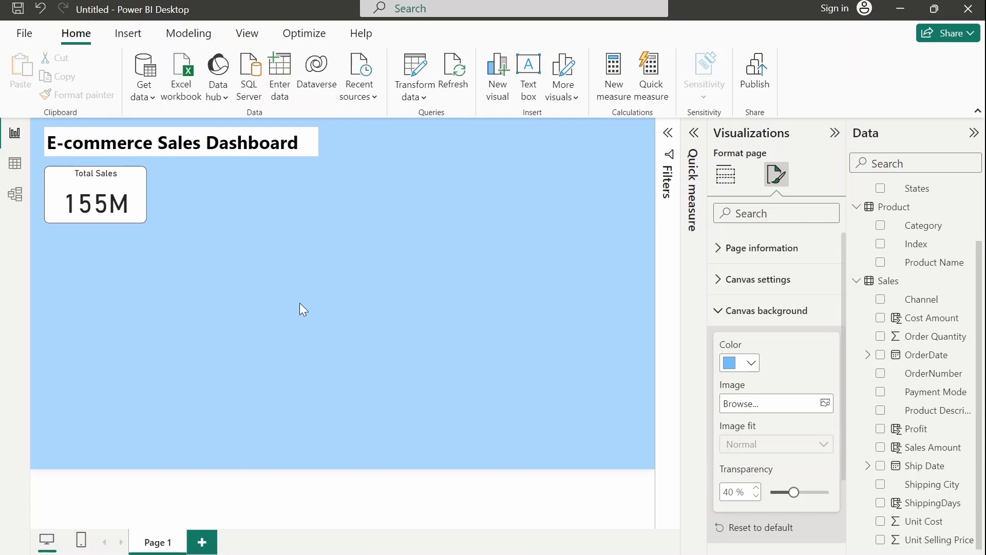
pyautogui.hotkey('ctrl', 'z')
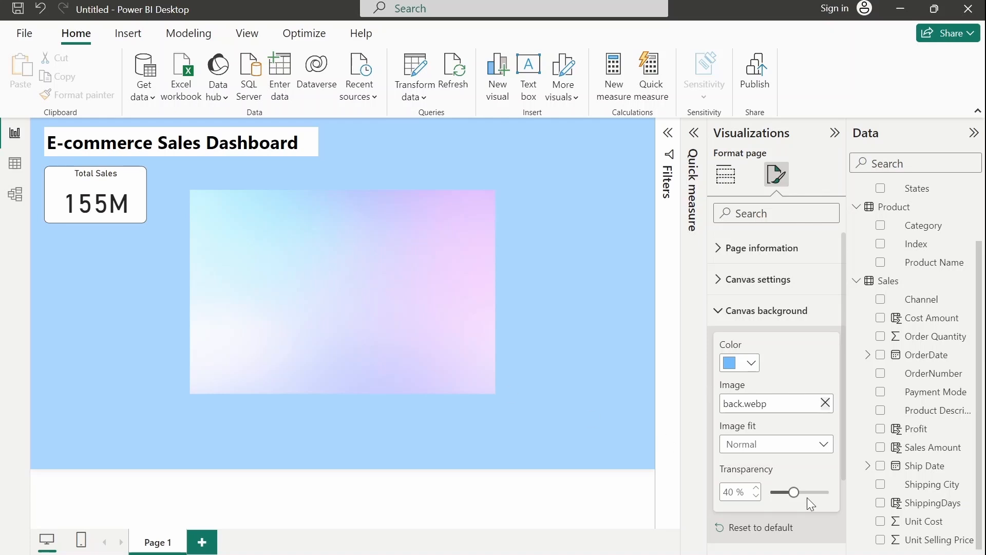
pyautogui.scroll(-2, 807, 497)
pyautogui.scroll(2, 807, 498)
pyautogui.click(823, 444)
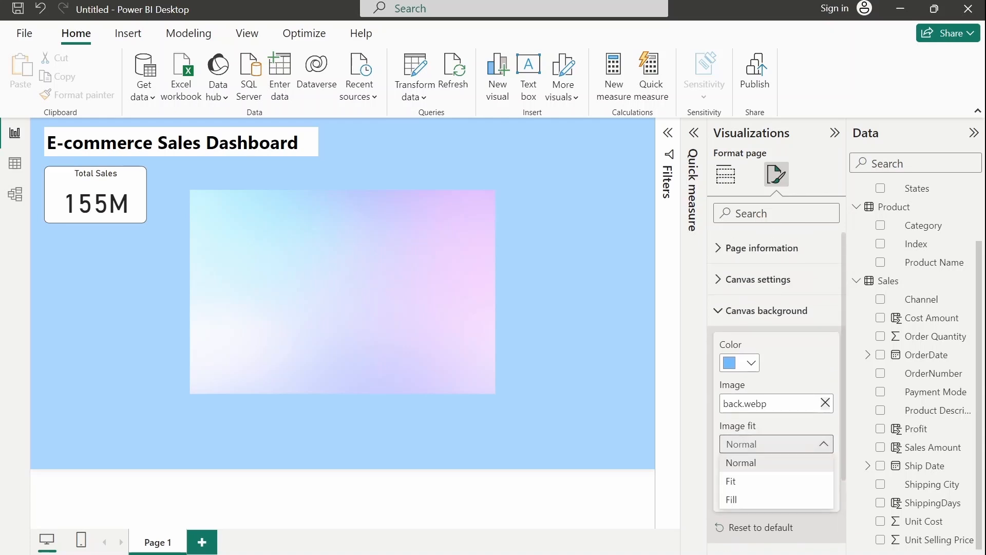
pyautogui.click(731, 481)
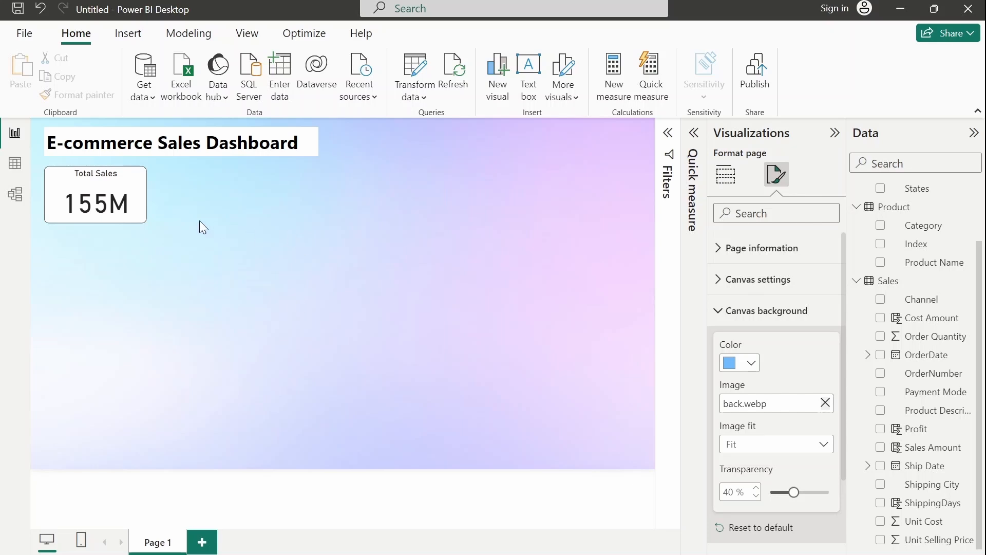
# Find the Total Sales card's background setting, turn the background off, and deselect the card
pyautogui.click(139, 191)
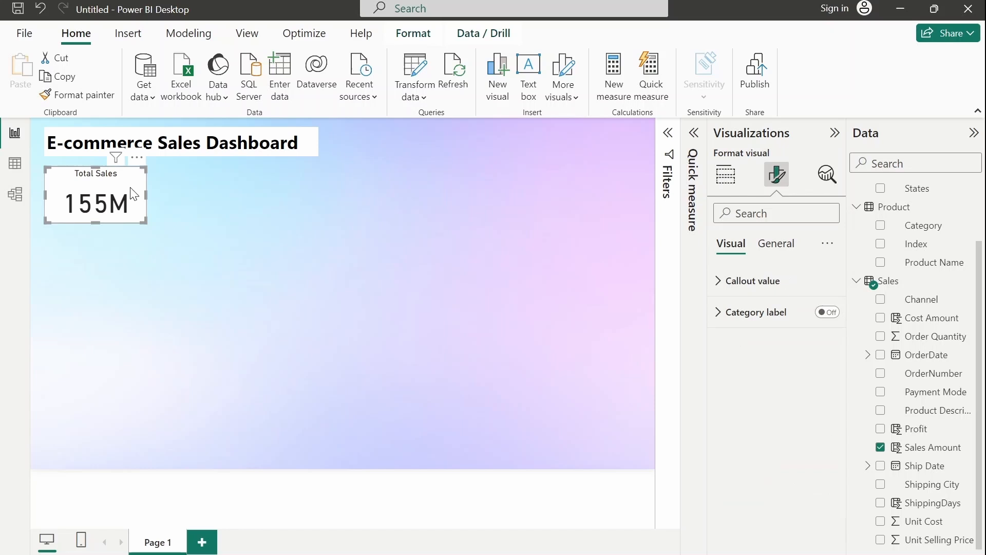
pyautogui.click(781, 245)
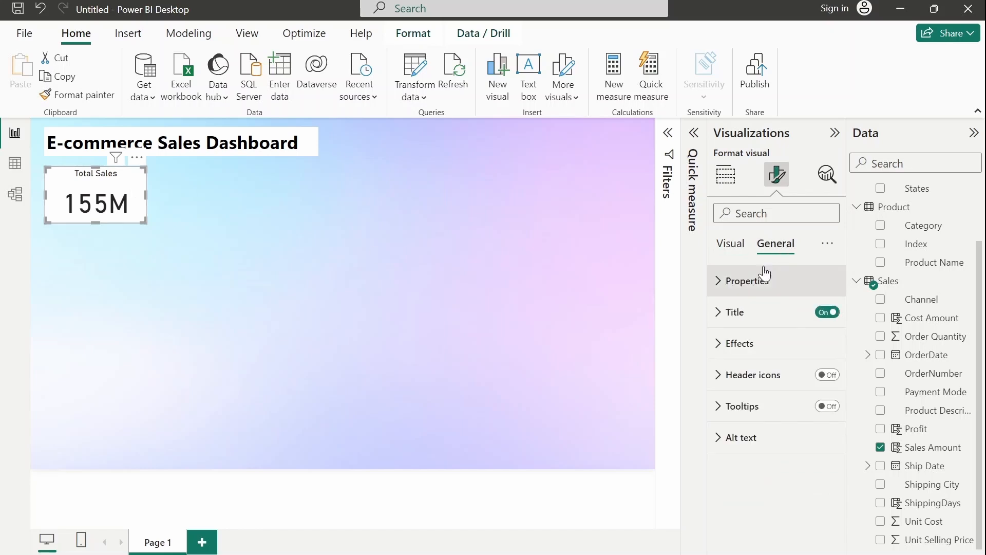
pyautogui.click(760, 216)
pyautogui.write('backgr')
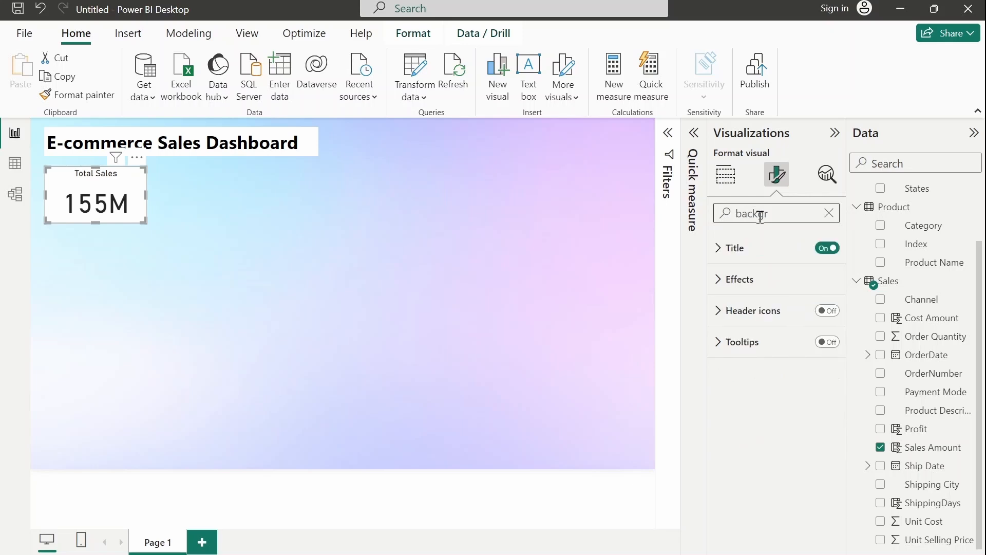
pyautogui.write('ound')
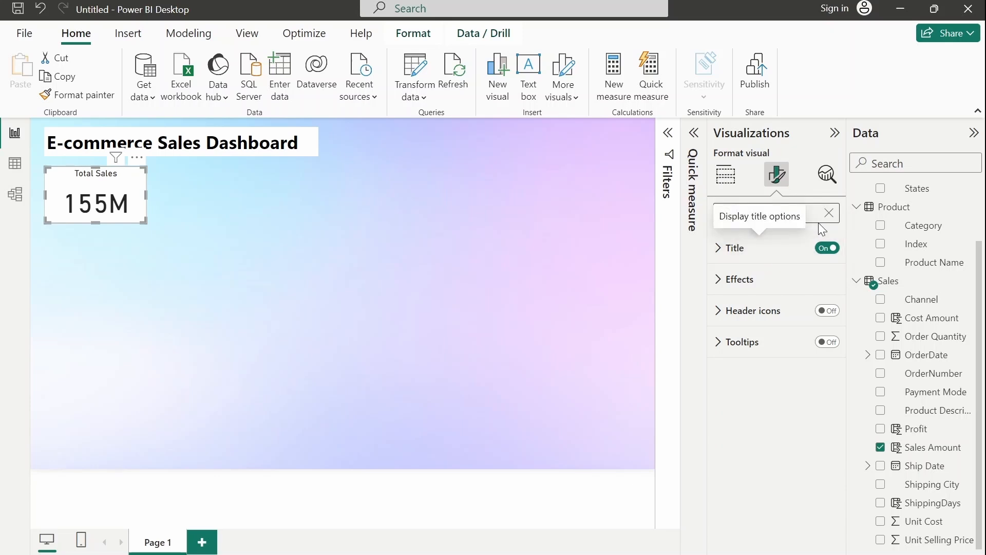
pyautogui.click(721, 282)
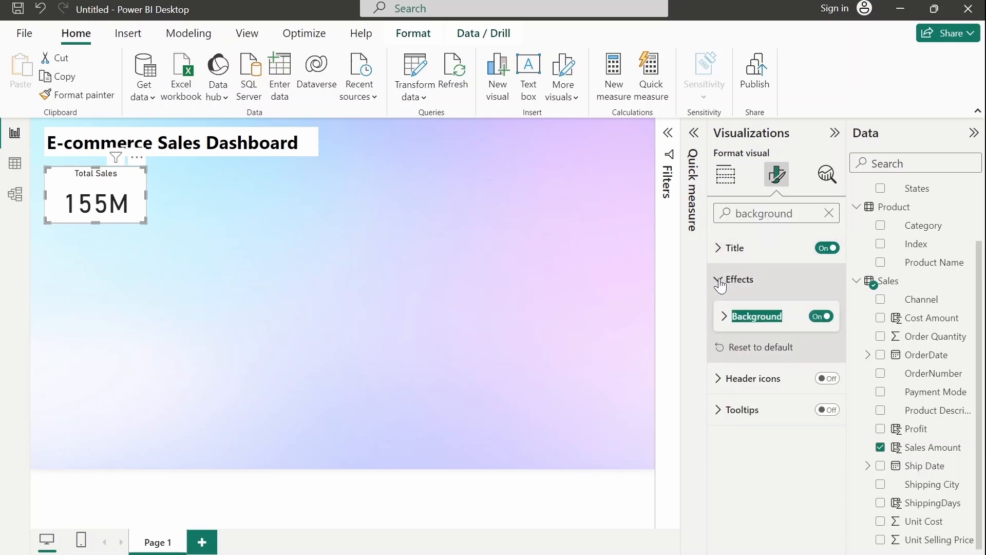
pyautogui.click(819, 317)
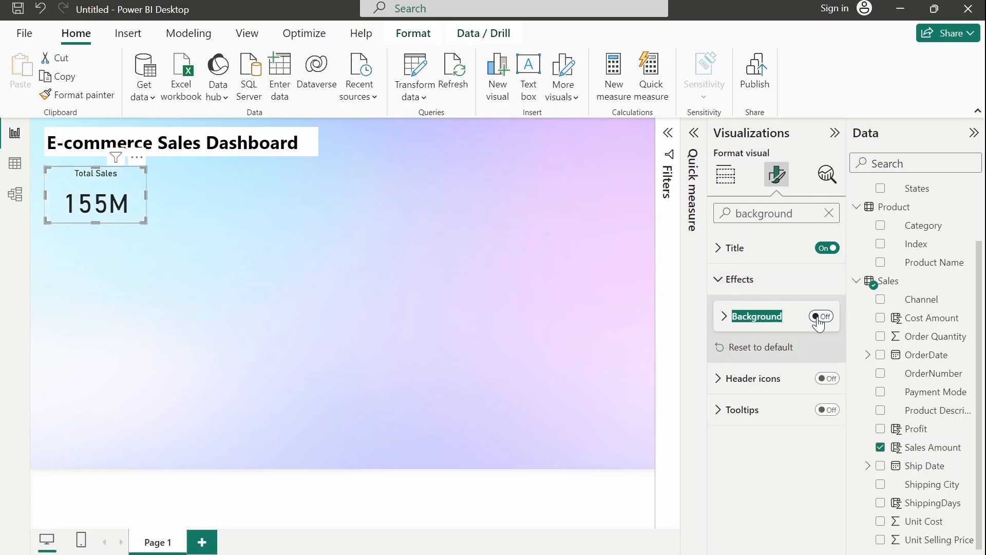
pyautogui.click(428, 241)
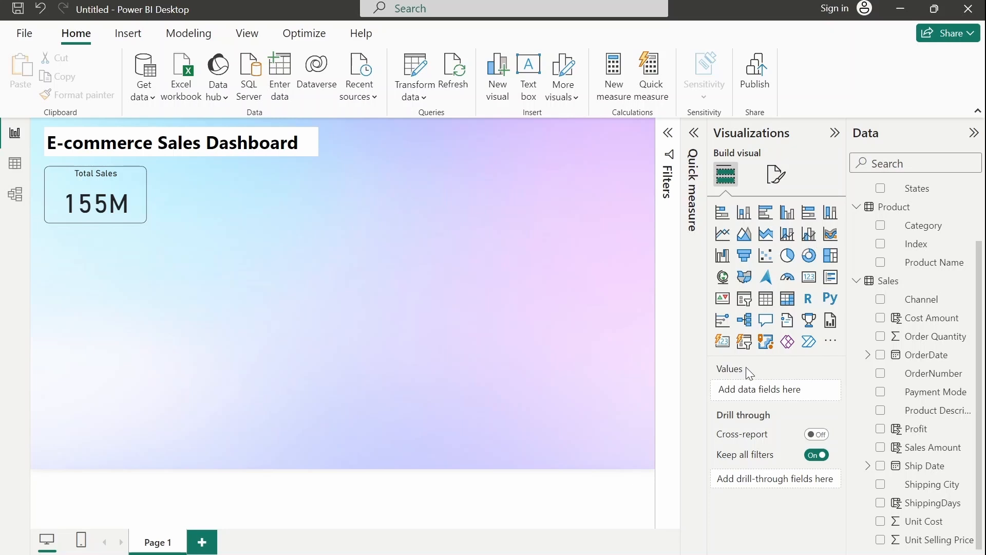
# Turn on the Total Sales card's white background with 86% transparency and deselect the card
pyautogui.click(125, 182)
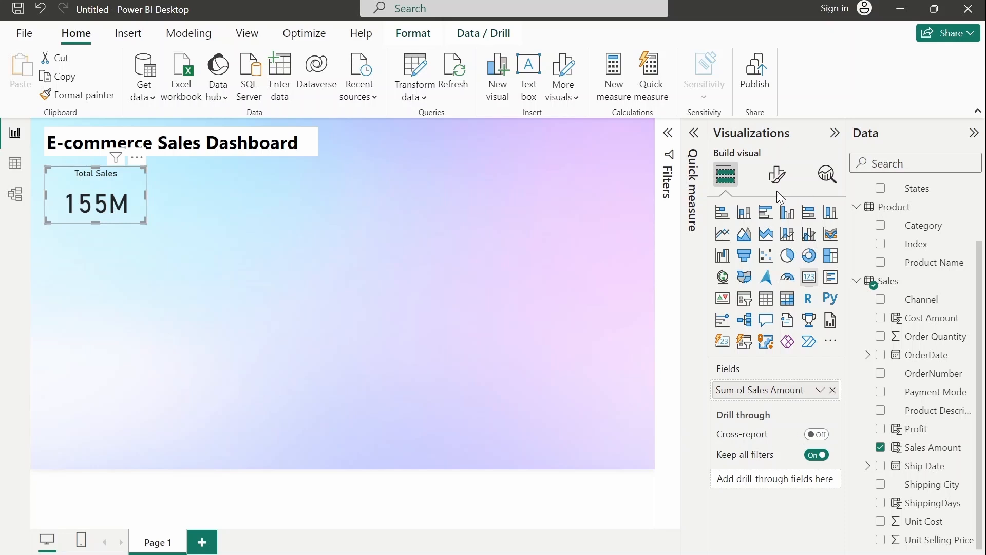
pyautogui.click(776, 175)
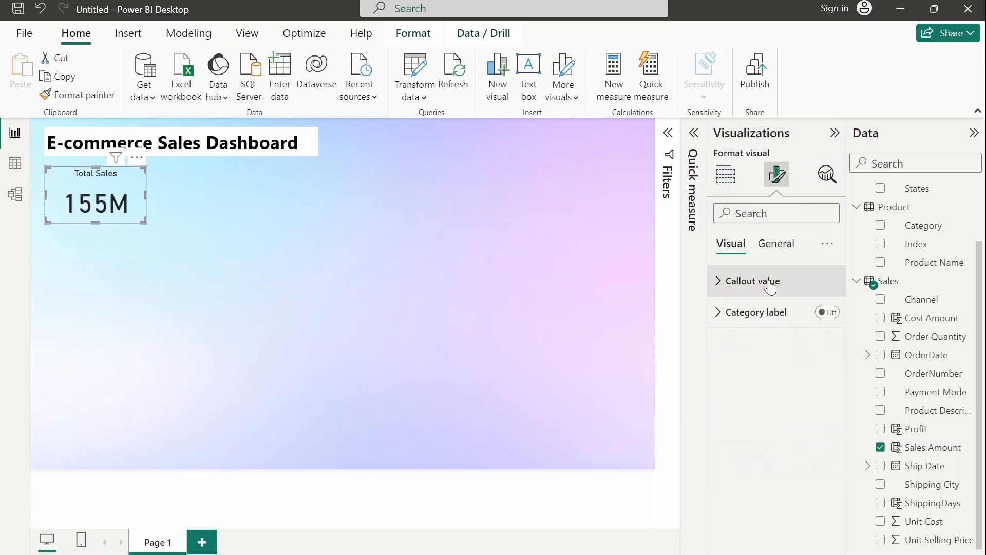
pyautogui.click(769, 212)
pyautogui.write('ba')
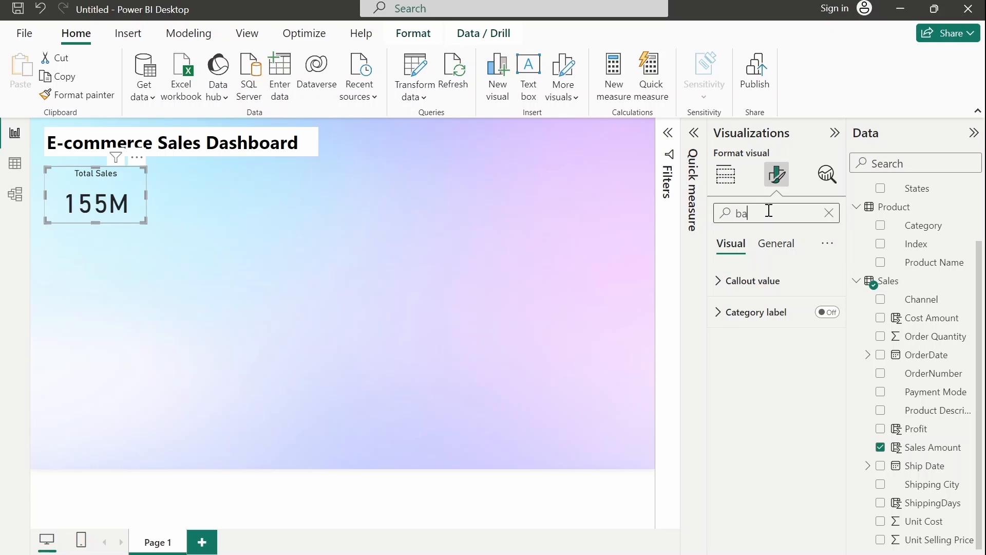
pyautogui.write('ckground')
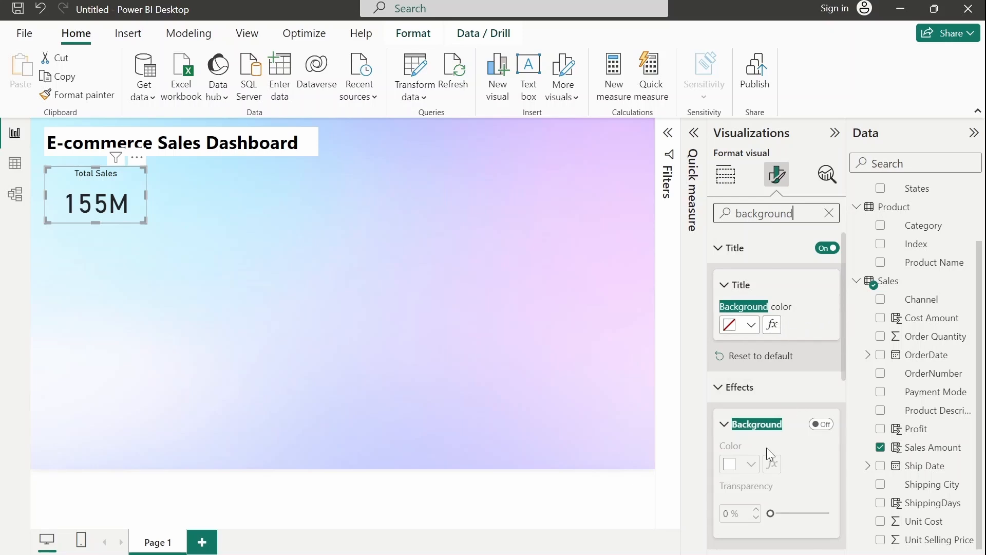
pyautogui.click(821, 423)
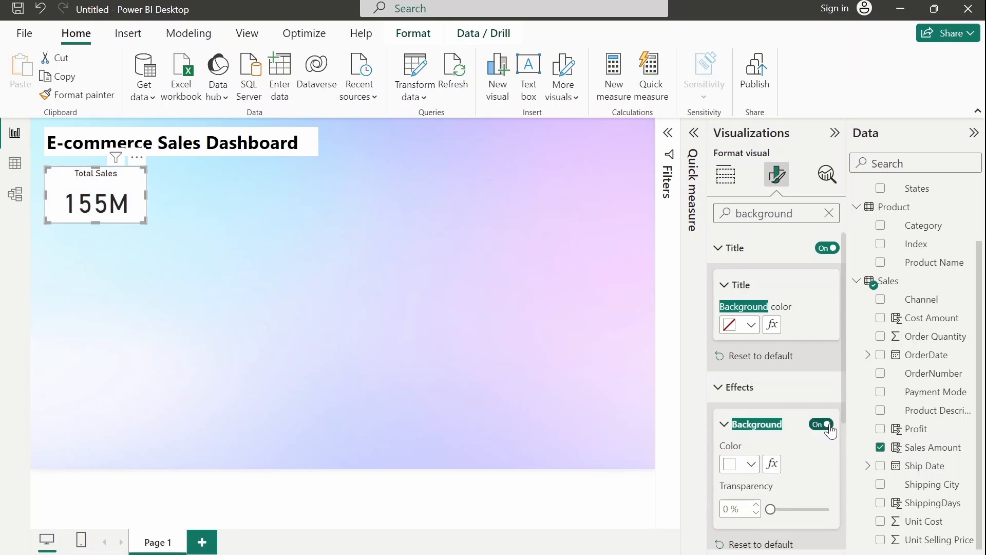
pyautogui.click(751, 464)
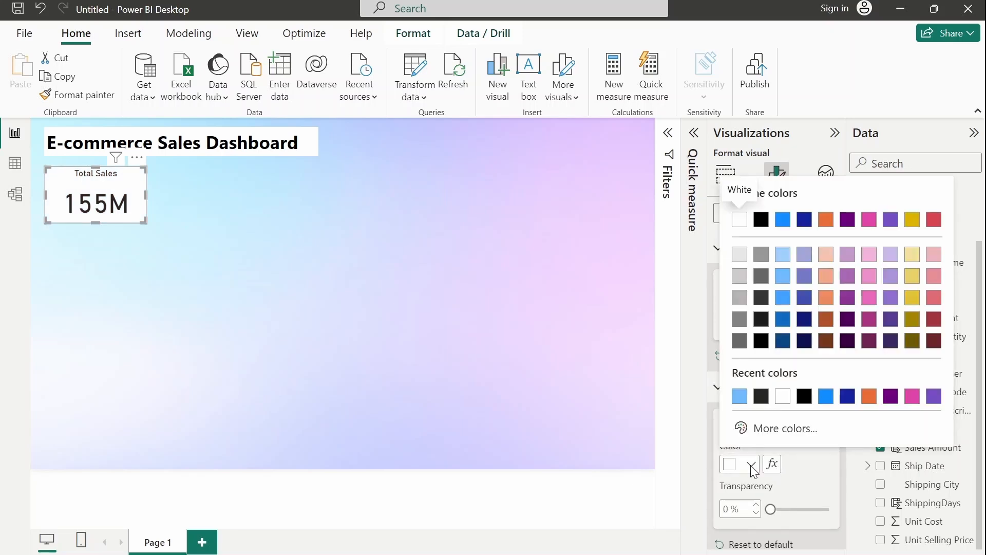
pyautogui.click(798, 479)
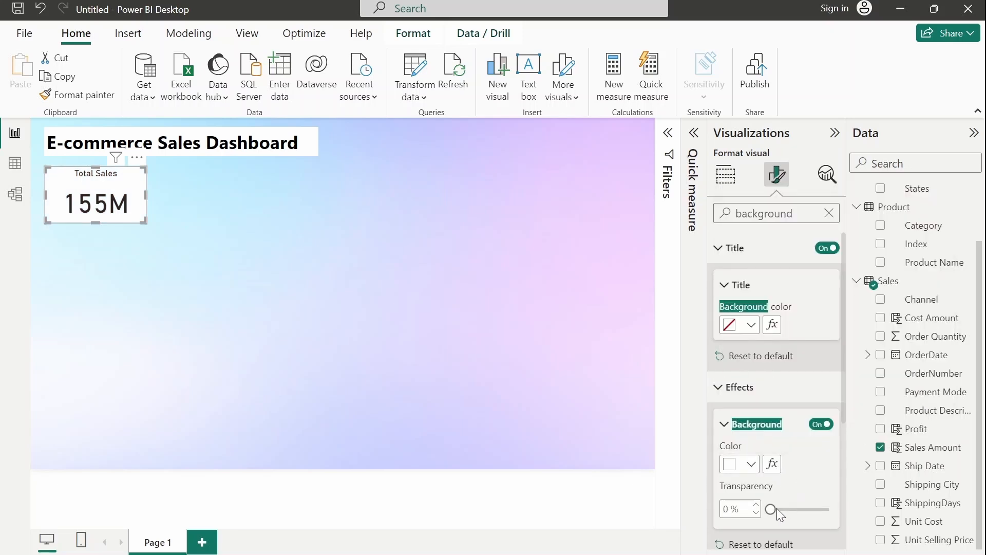
pyautogui.moveTo(777, 508); pyautogui.dragTo(821, 510)
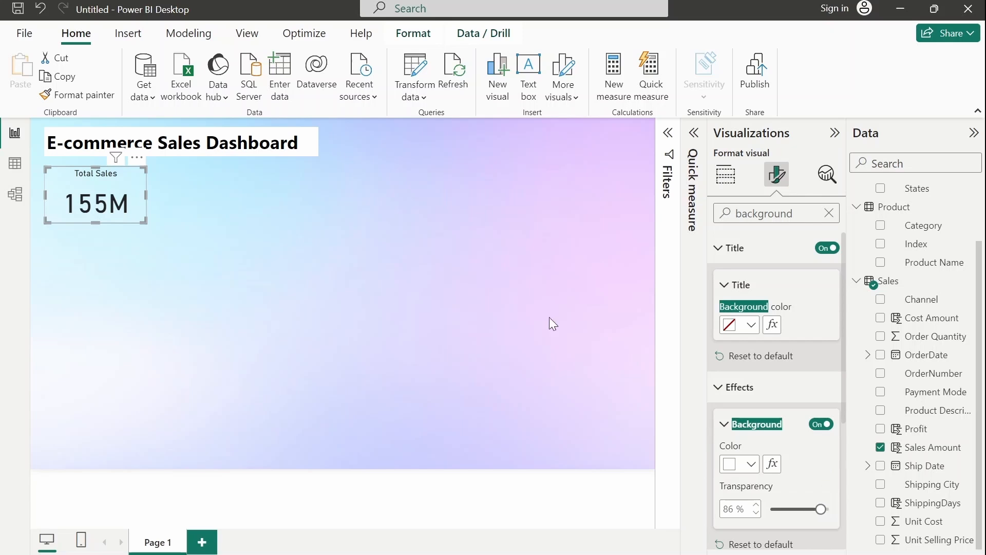
pyautogui.click(490, 278)
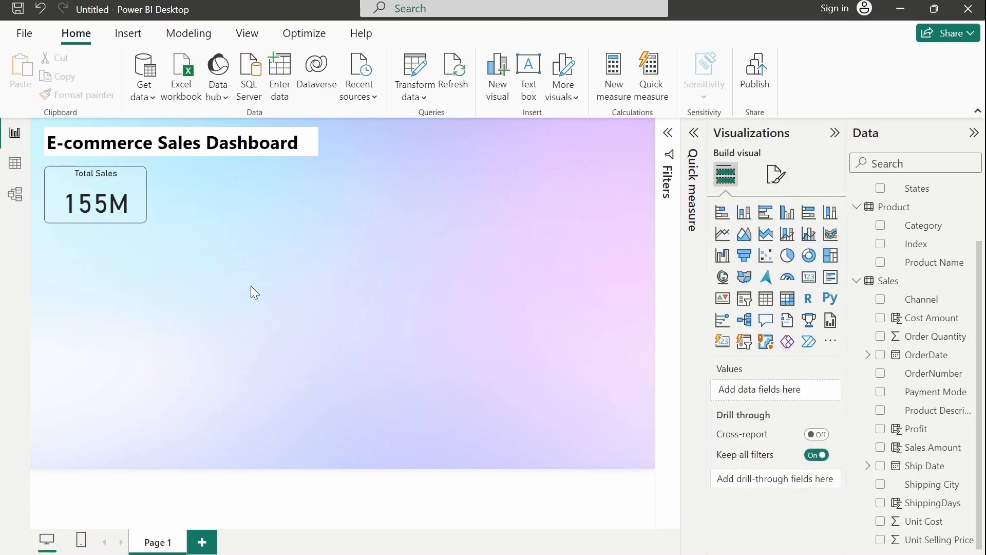
# Duplicate the Total Sales card, place the copy to the right of the original, and replace its Sales Amount field with Profit
pyautogui.click(134, 196)
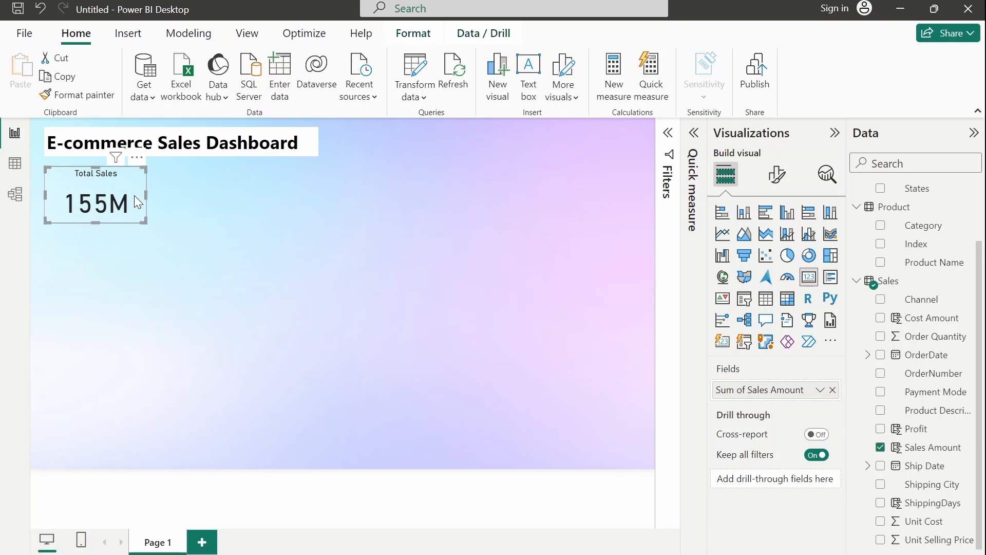
pyautogui.hotkey('ctrl', 'c')
pyautogui.hotkey('ctrl', 'v')
pyautogui.moveTo(121, 189); pyautogui.dragTo(232, 183)
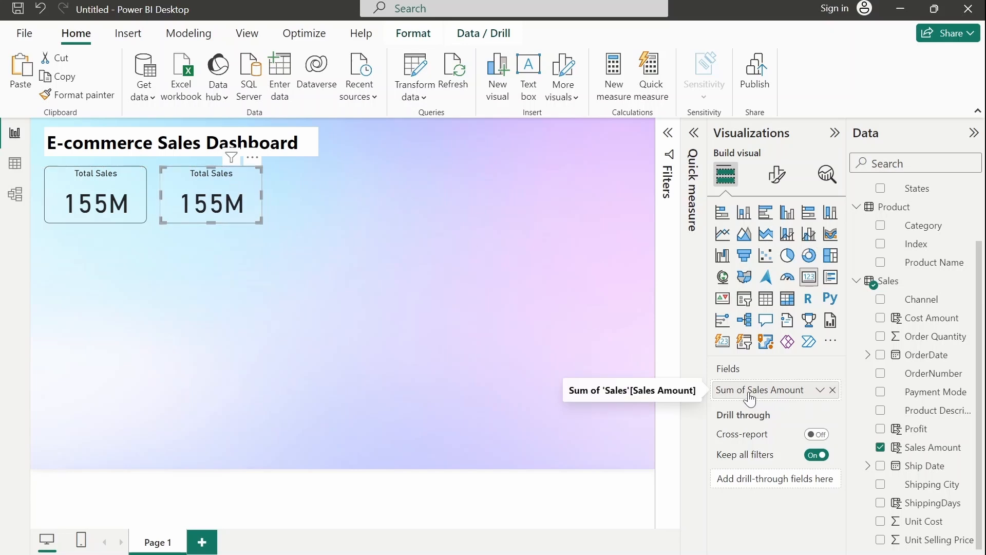
pyautogui.click(833, 390)
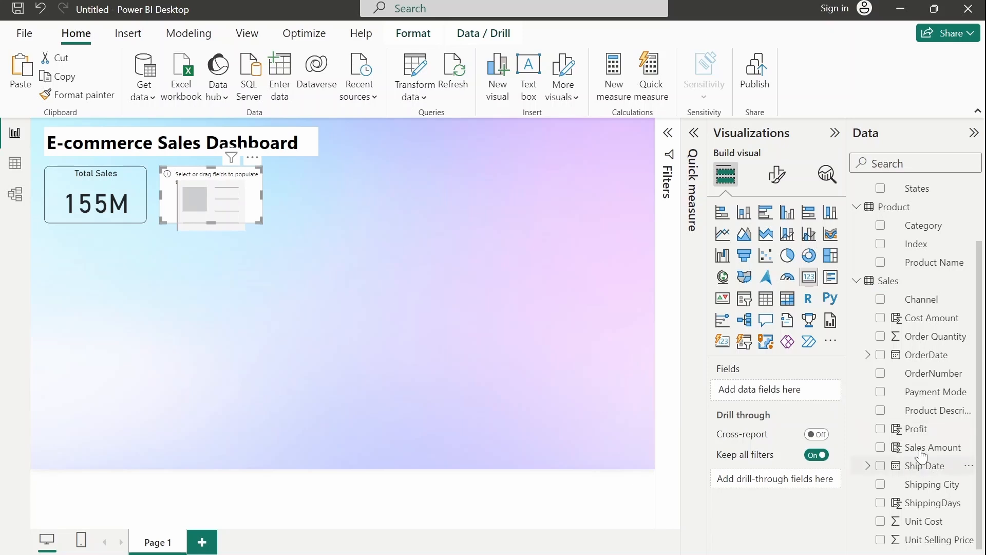
pyautogui.moveTo(920, 434); pyautogui.dragTo(788, 393)
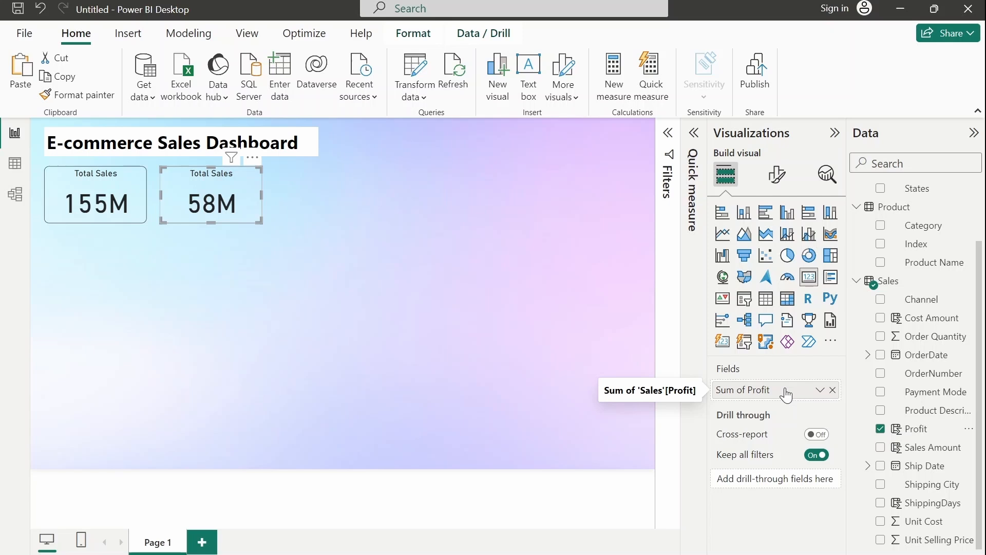
# Change the duplicated card's title text to Total Profit and leave the card deselected
pyautogui.click(777, 177)
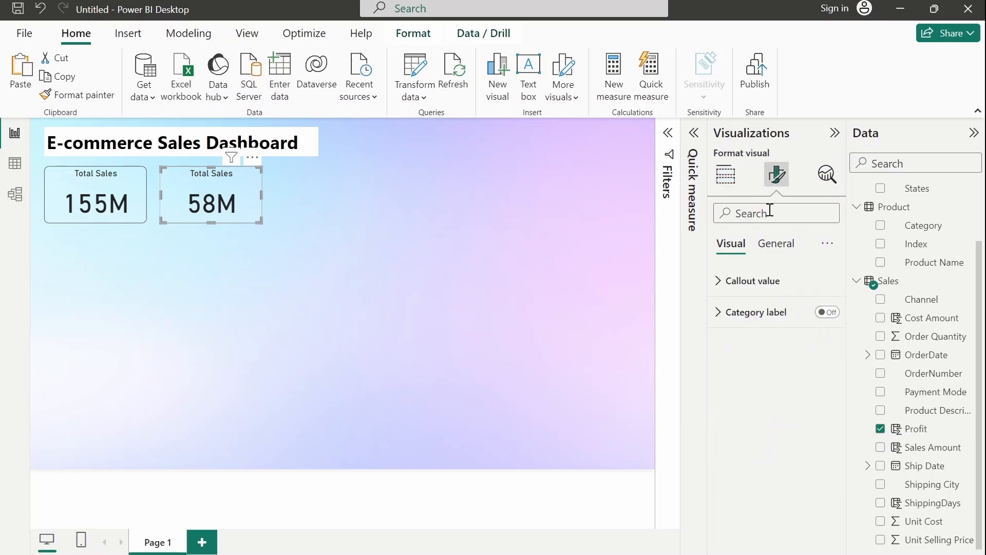
pyautogui.click(778, 247)
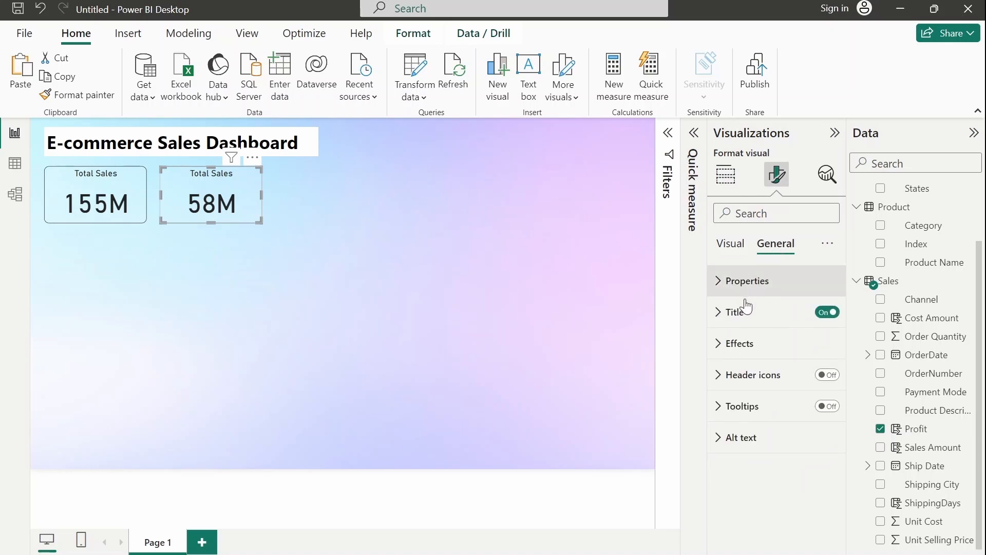
pyautogui.click(718, 318)
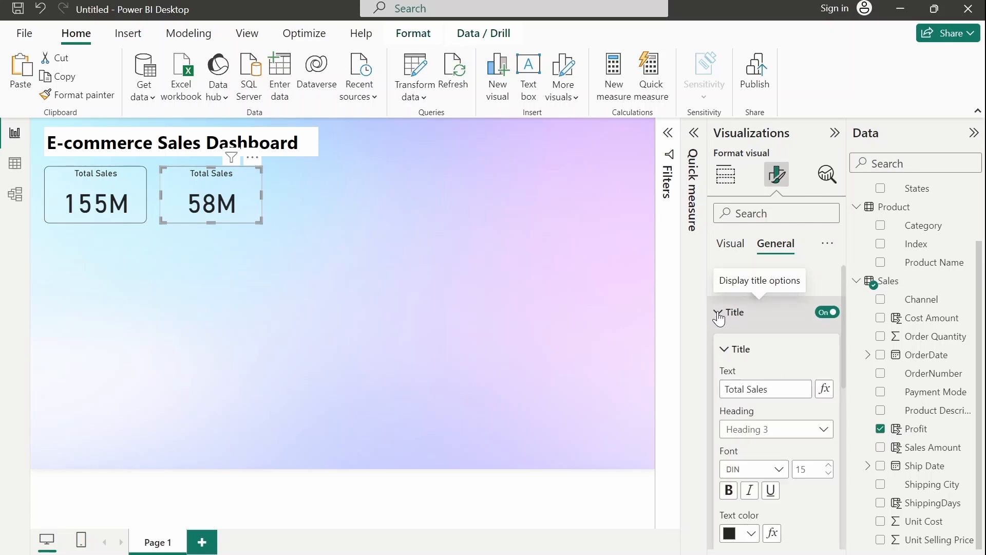
pyautogui.click(774, 389)
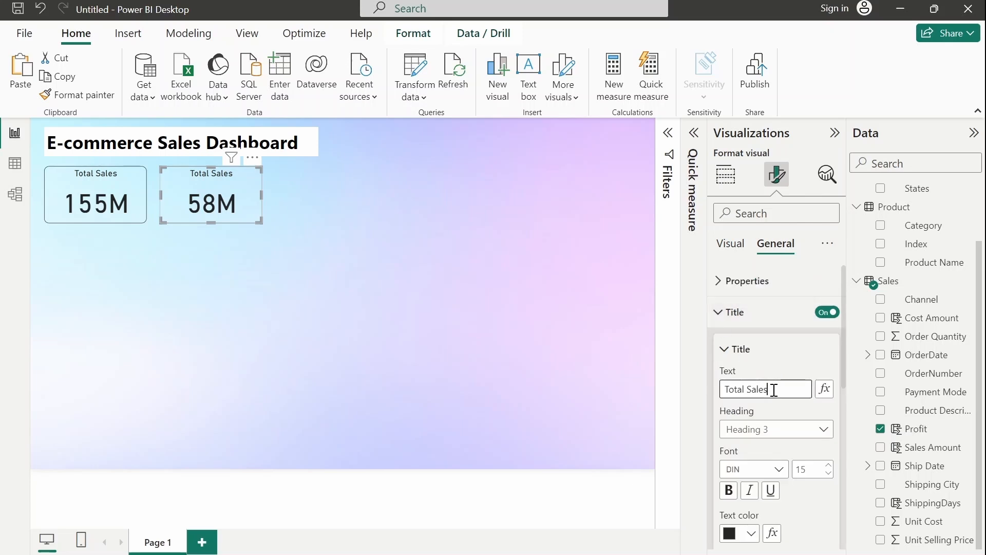
pyautogui.press('BackSpace')
pyautogui.press('BackSpace')
pyautogui.press('BackSpace')
pyautogui.press('BackSpace')
pyautogui.press('BackSpace')
pyautogui.write('Profit')
pyautogui.click(480, 285)
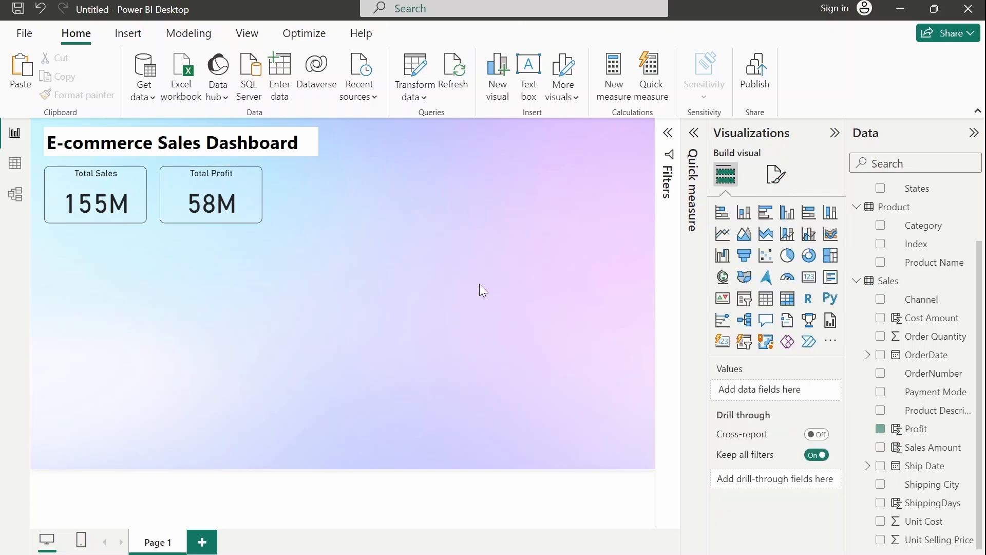
pyautogui.click(203, 176)
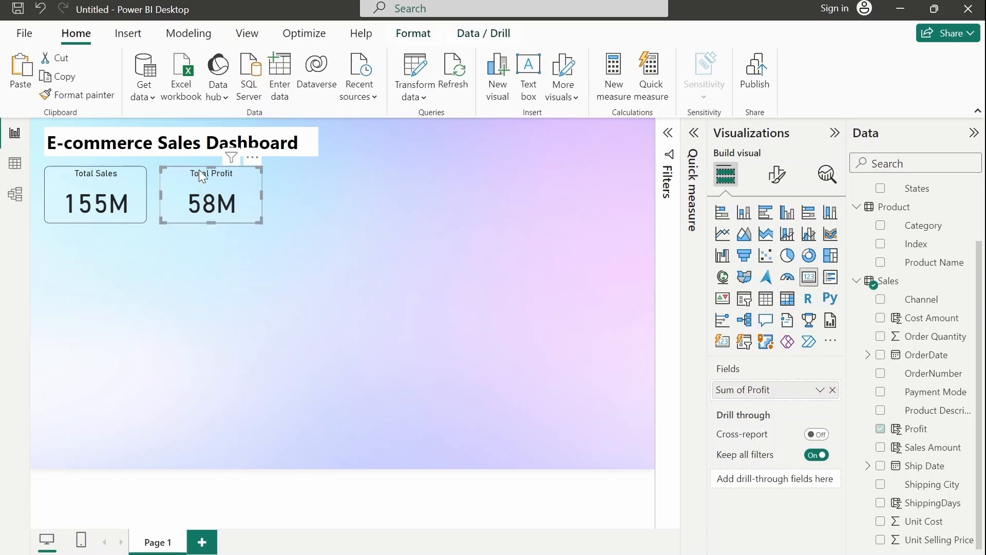
pyautogui.click(346, 222)
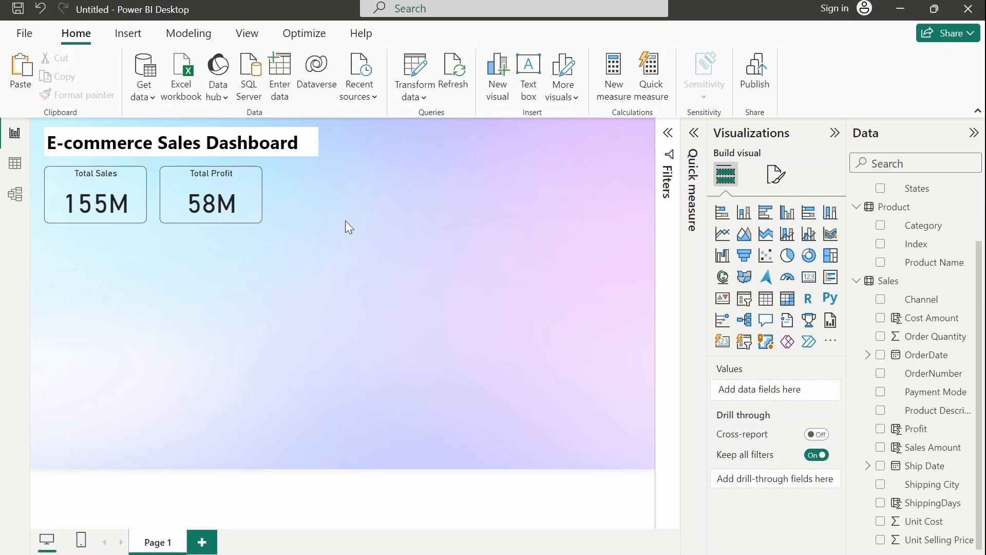
# Duplicate the Total Profit card and place the copy beside it in the same row
pyautogui.click(216, 202)
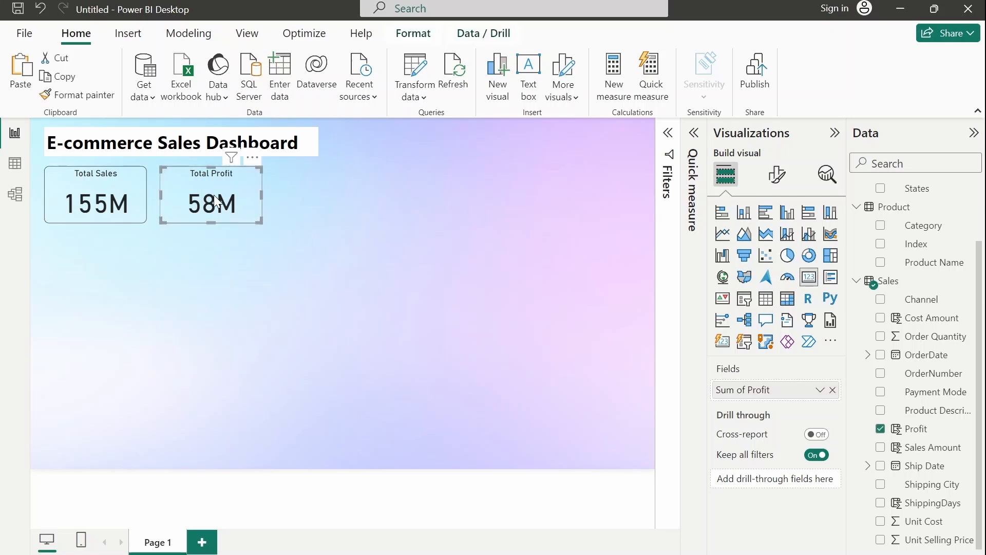
pyautogui.hotkey('ctrl', 'c')
pyautogui.hotkey('ctrl', 'v')
pyautogui.moveTo(216, 202); pyautogui.dragTo(326, 189)
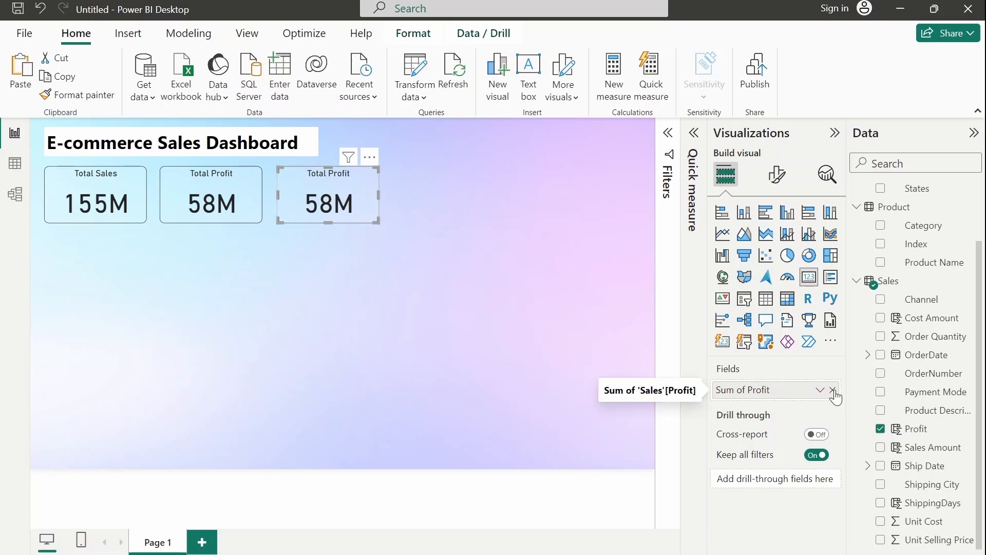
# Replace the copied card's Profit field with ShippingDays, aggregated as Average
pyautogui.click(833, 390)
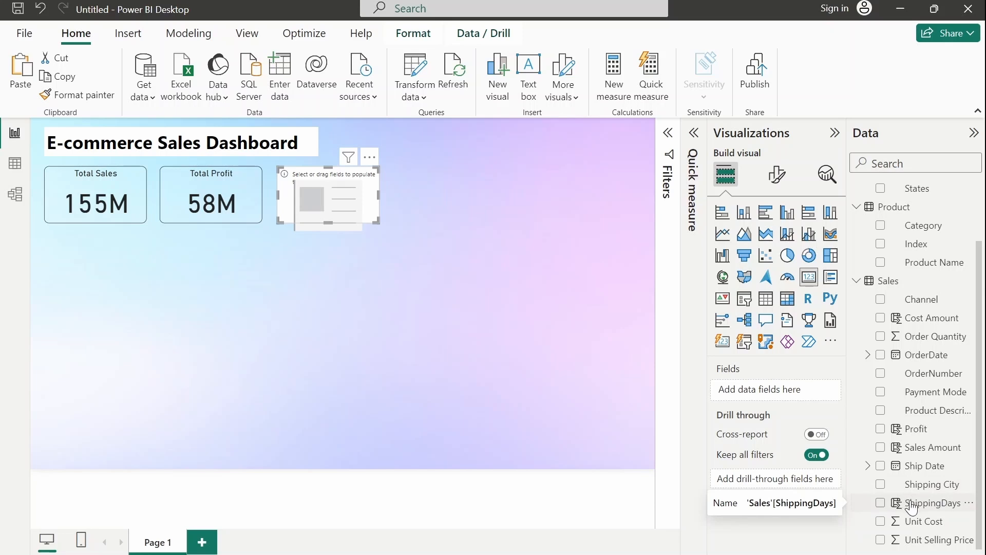
pyautogui.moveTo(908, 506); pyautogui.dragTo(776, 393)
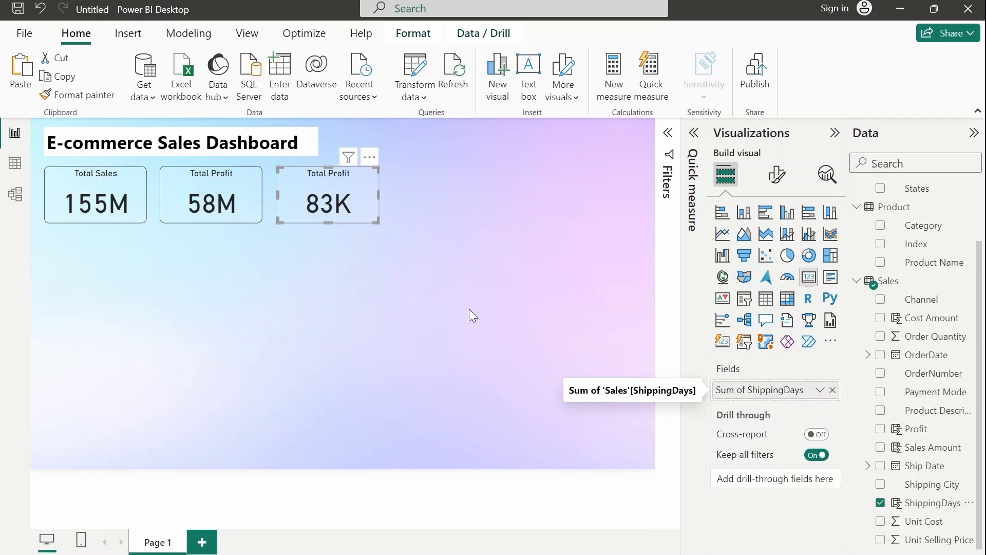
pyautogui.click(820, 391)
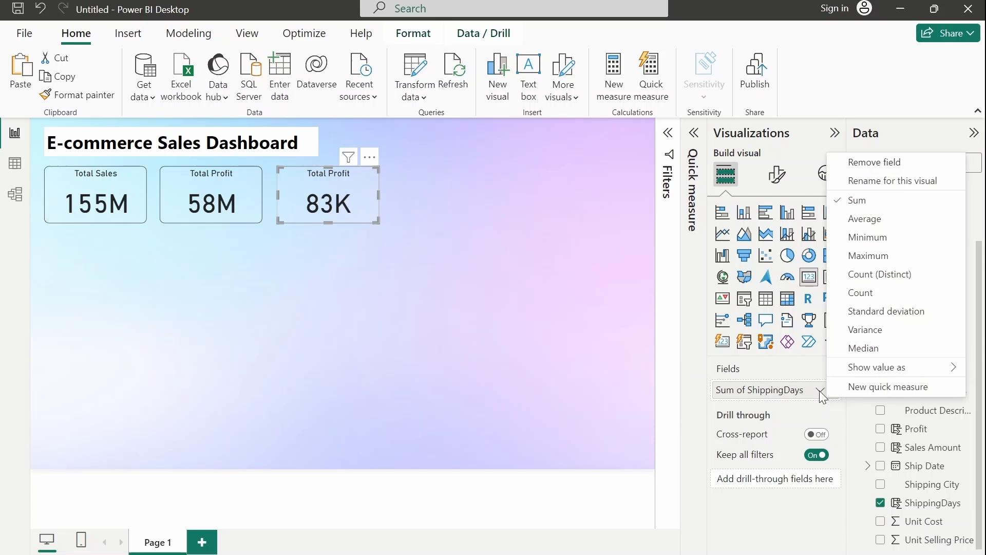
pyautogui.click(858, 222)
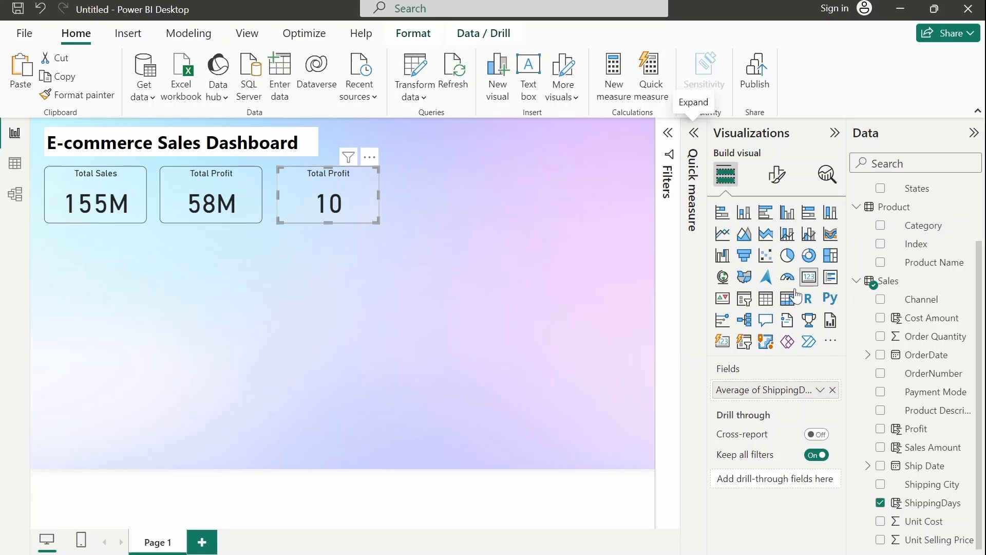
# Change the copied card's title text to "Avg. Shipping Days"
pyautogui.click(774, 180)
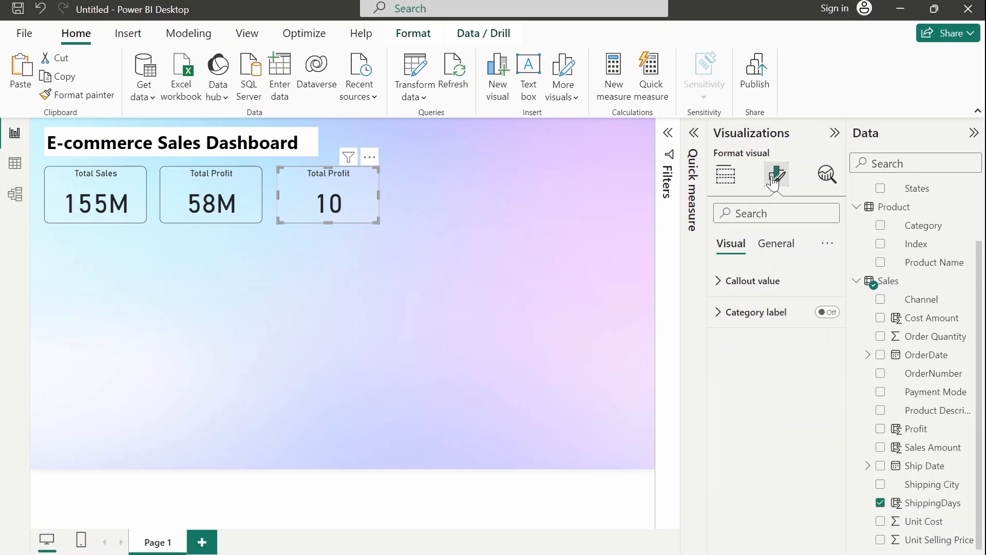
pyautogui.click(774, 247)
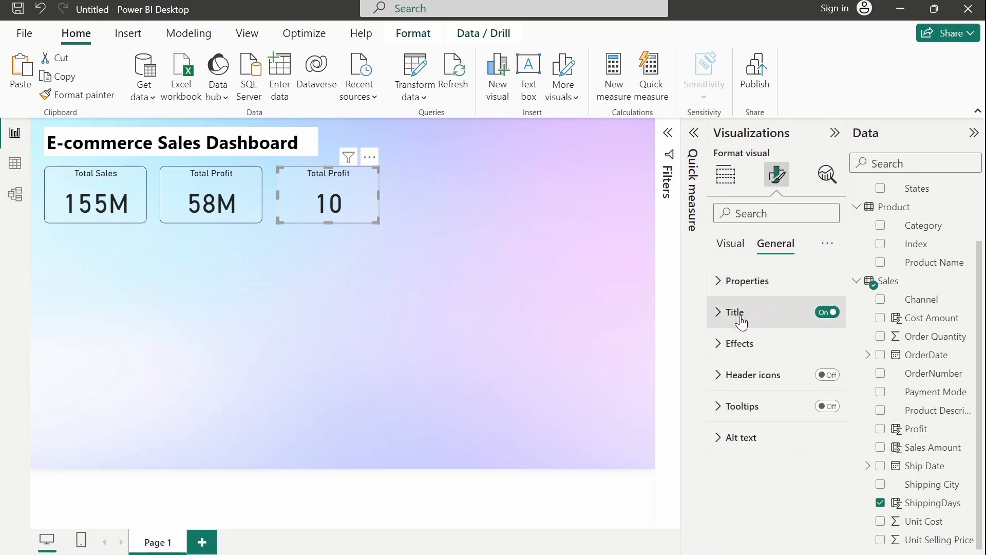
pyautogui.click(721, 318)
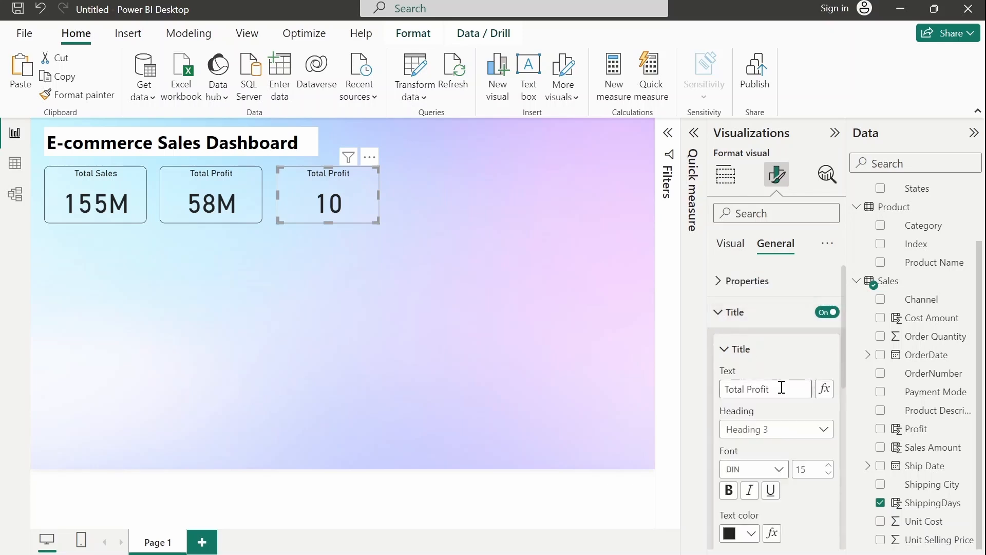
pyautogui.moveTo(779, 389); pyautogui.dragTo(707, 386)
pyautogui.write('Avg')
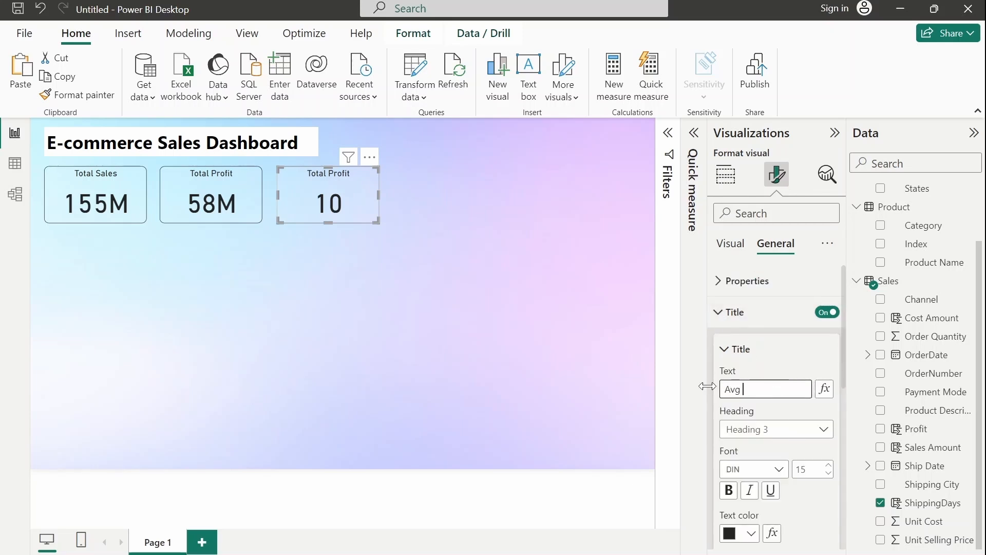
pyautogui.press('Return')
pyautogui.write('. Shipping Days')
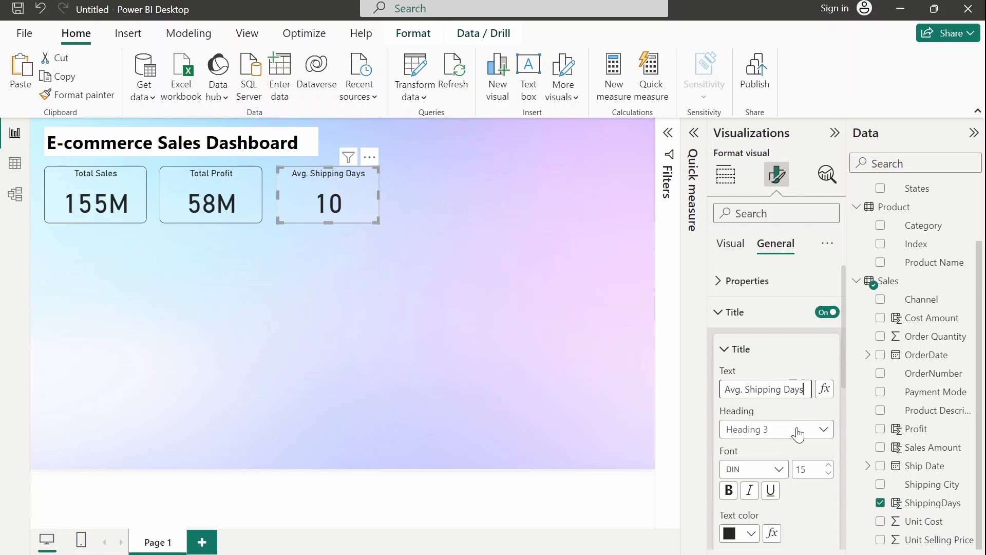
pyautogui.moveTo(843, 379); pyautogui.dragTo(838, 483)
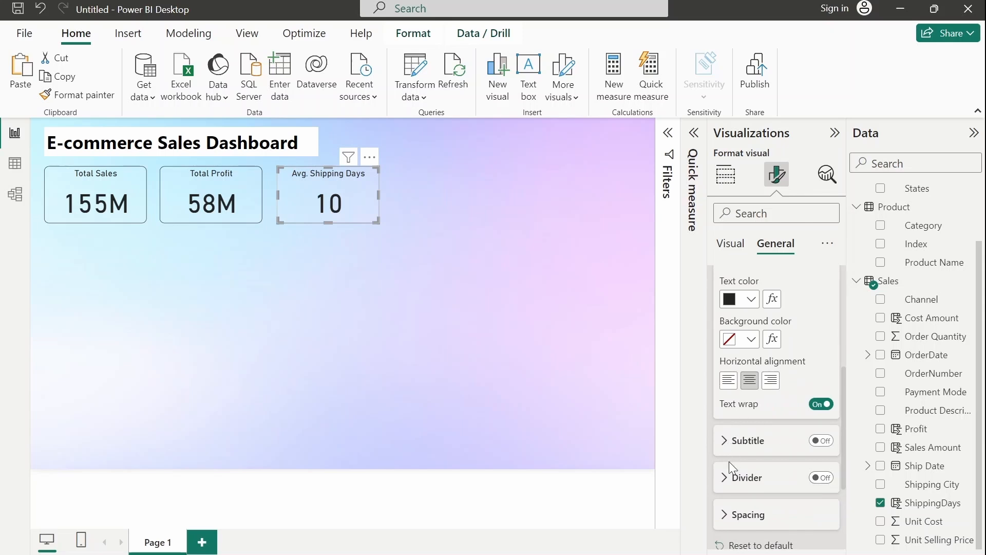
pyautogui.click(726, 441)
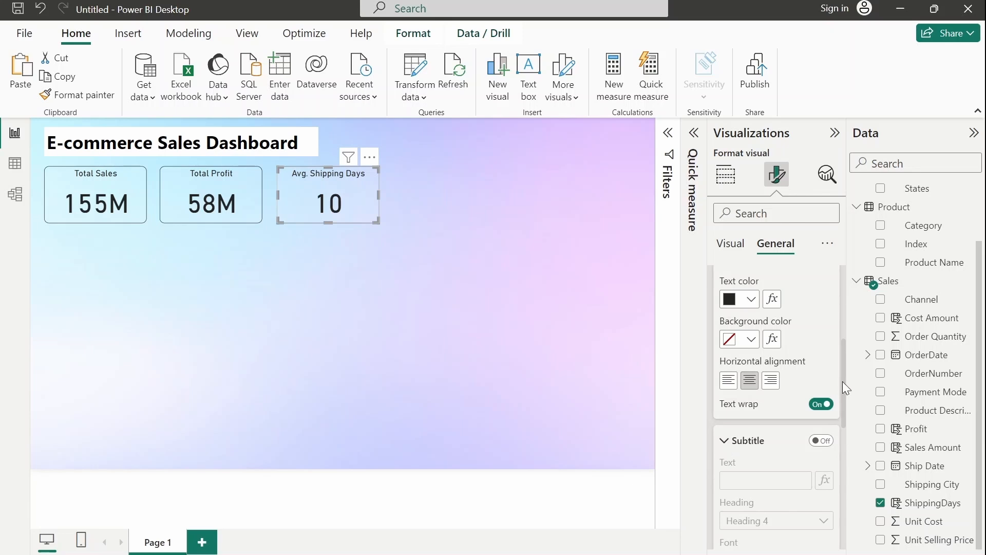
pyautogui.moveTo(845, 389); pyautogui.dragTo(827, 316)
# Add a stacked column chart below the cards with Sales Amount on the Y-axis and OrderDate on the X-axis
pyautogui.click(439, 260)
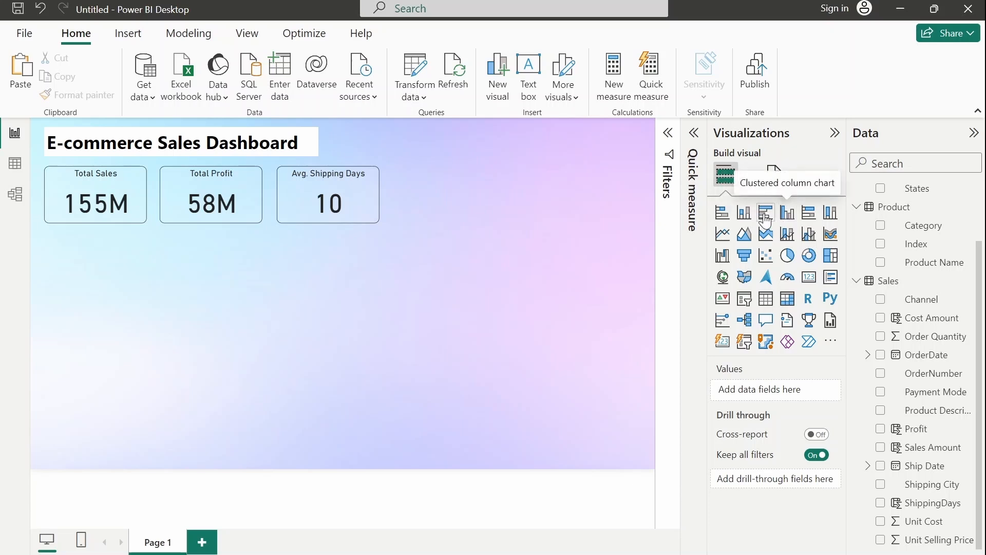
pyautogui.click(745, 212)
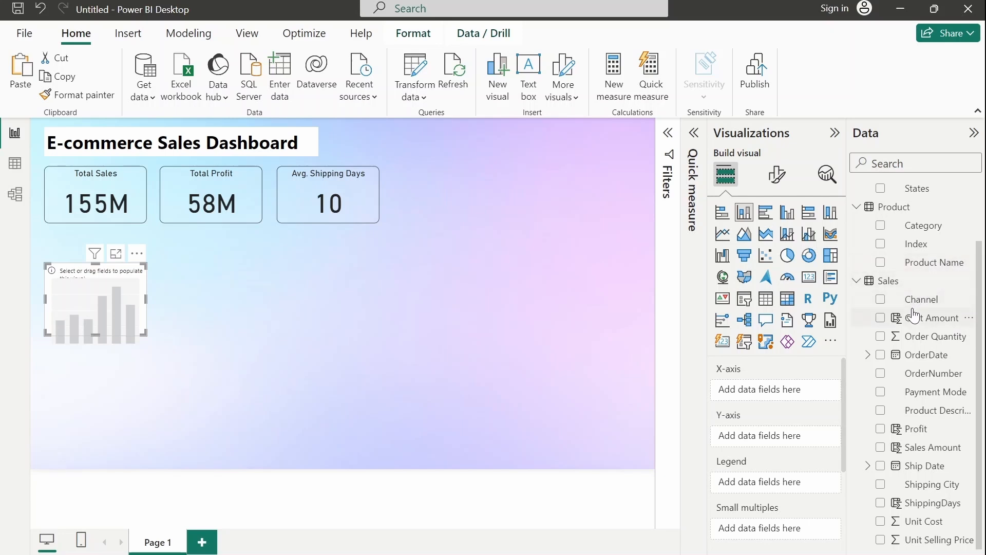
pyautogui.moveTo(979, 328); pyautogui.dragTo(981, 386)
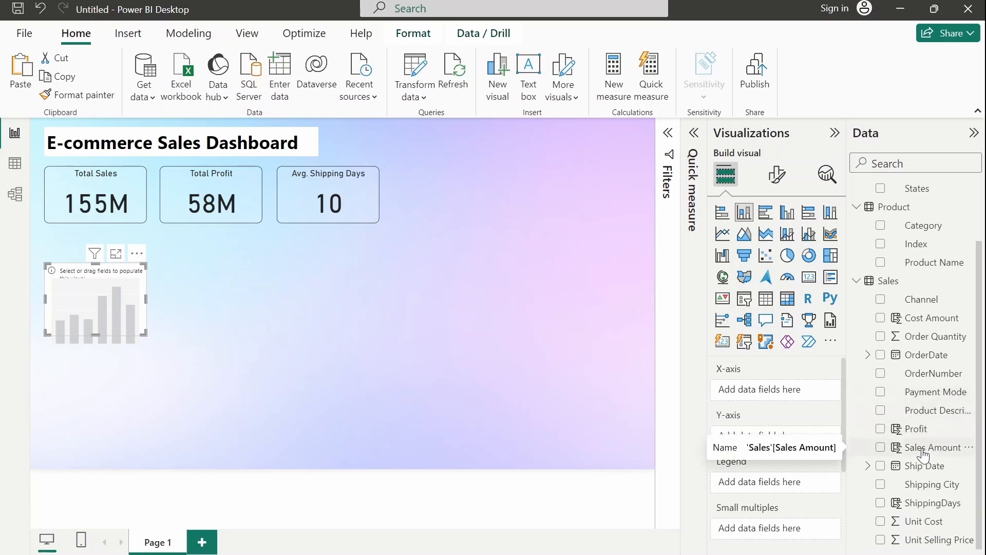
pyautogui.moveTo(923, 454); pyautogui.dragTo(784, 443)
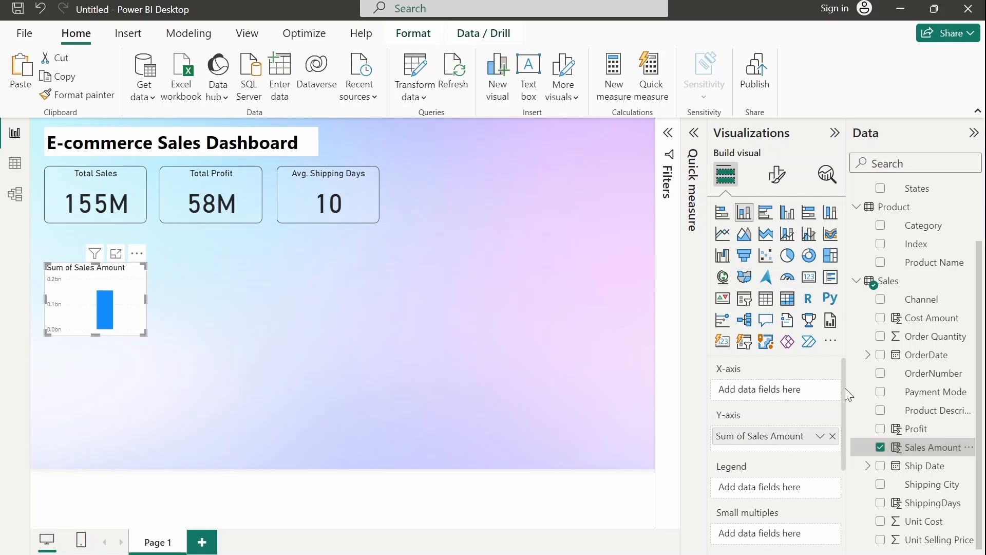
pyautogui.click(867, 356)
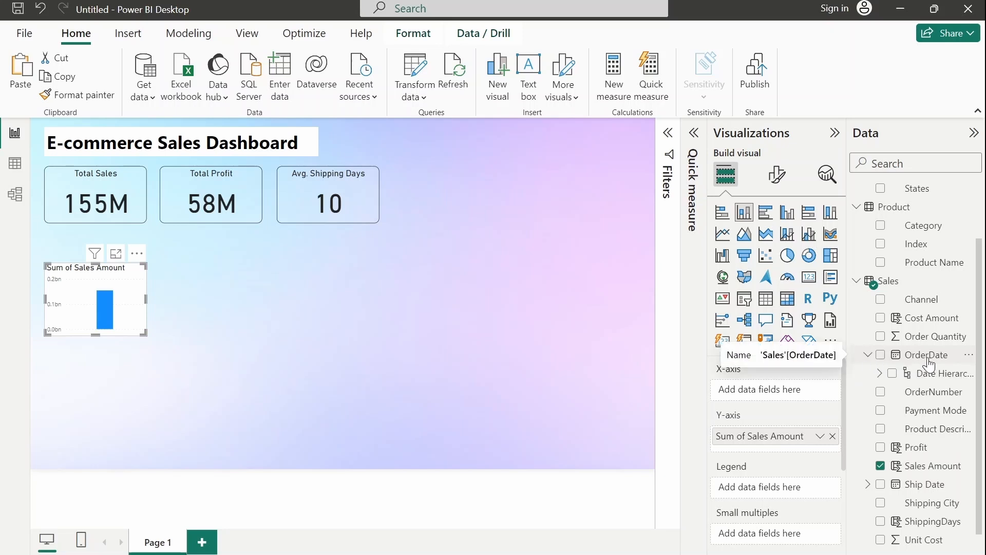
pyautogui.click(879, 374)
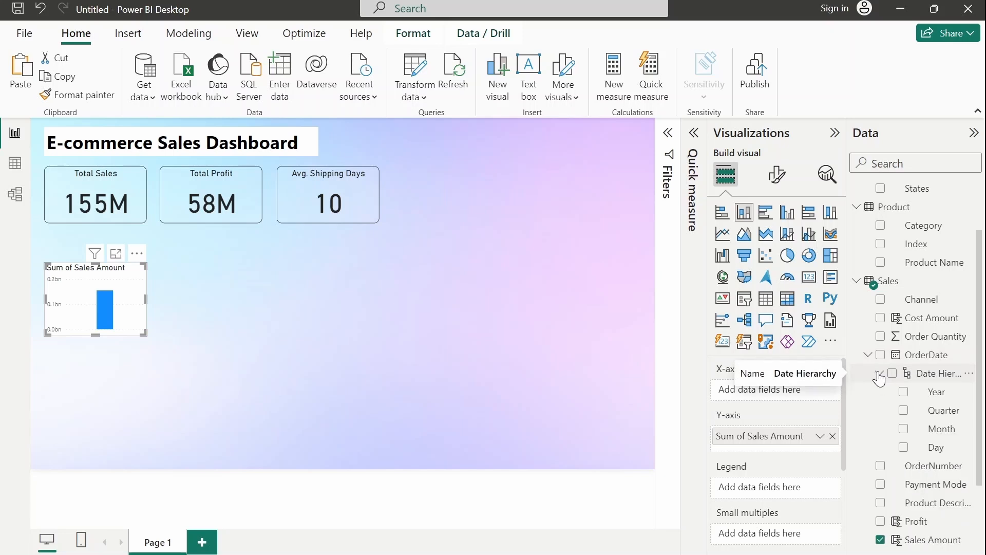
pyautogui.moveTo(875, 354); pyautogui.dragTo(774, 394)
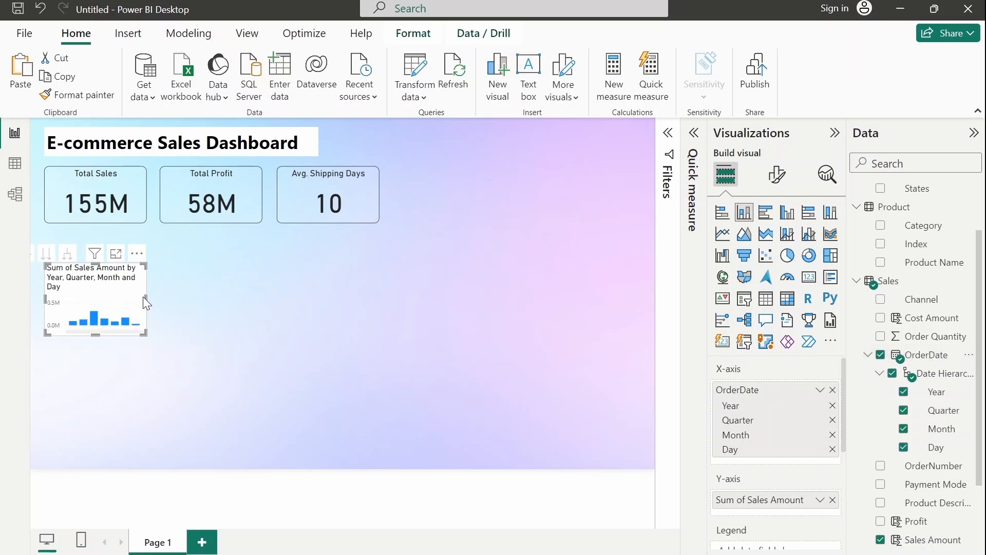
# Widen the column chart and remove Year, Quarter and Day from its X-axis, keeping only Month
pyautogui.moveTo(147, 300); pyautogui.dragTo(343, 304)
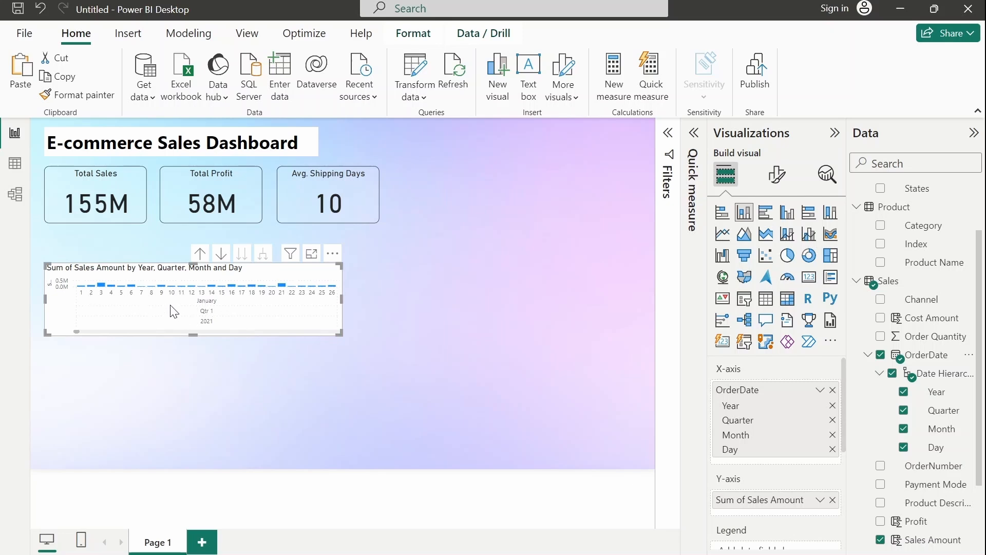
pyautogui.click(833, 406)
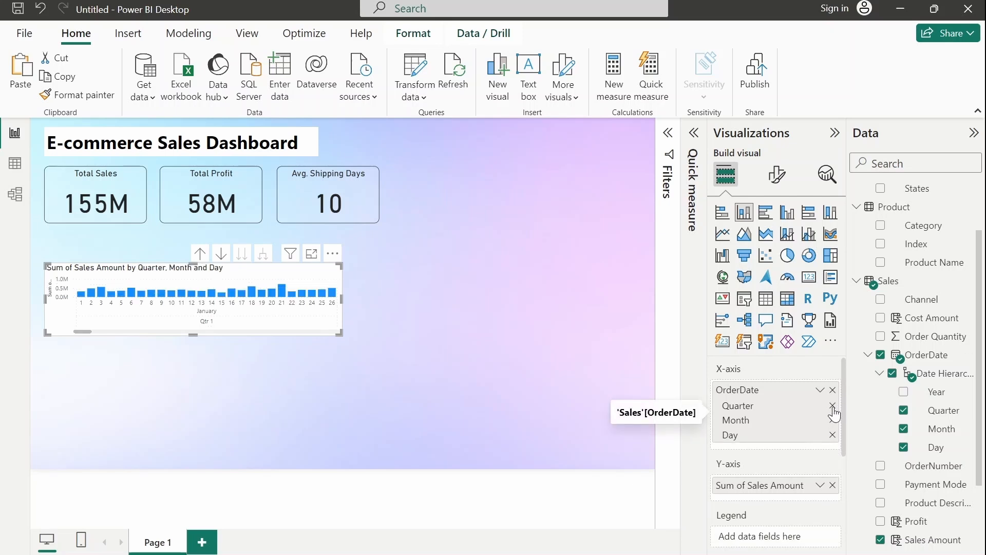
pyautogui.click(833, 406)
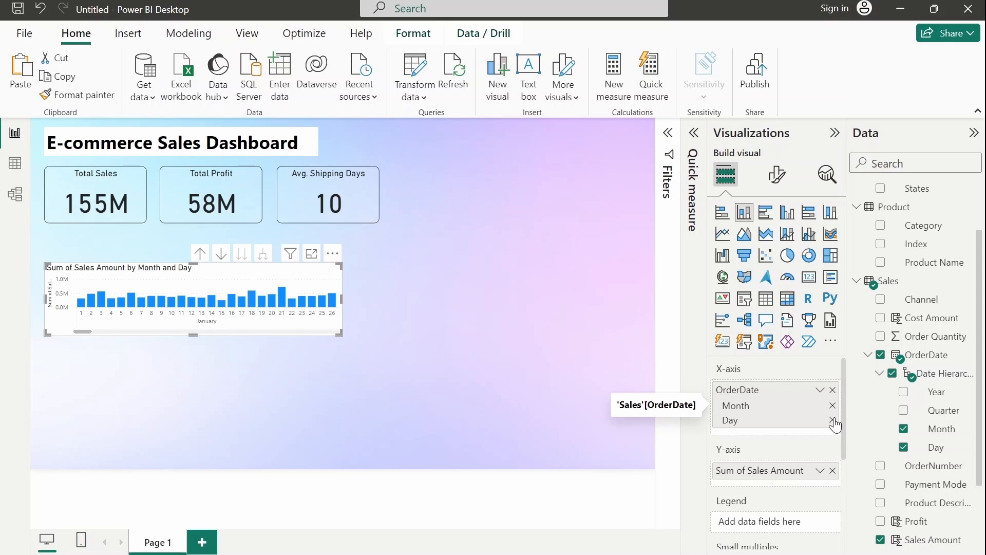
pyautogui.click(832, 420)
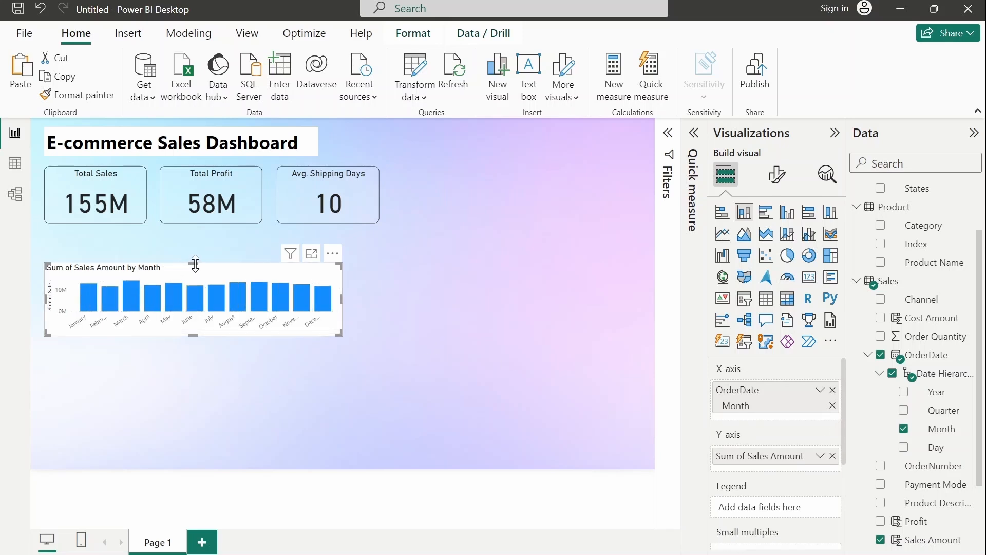
# Make the monthly sales chart taller by extending both its upper and lower edges
pyautogui.moveTo(193, 263); pyautogui.dragTo(193, 242)
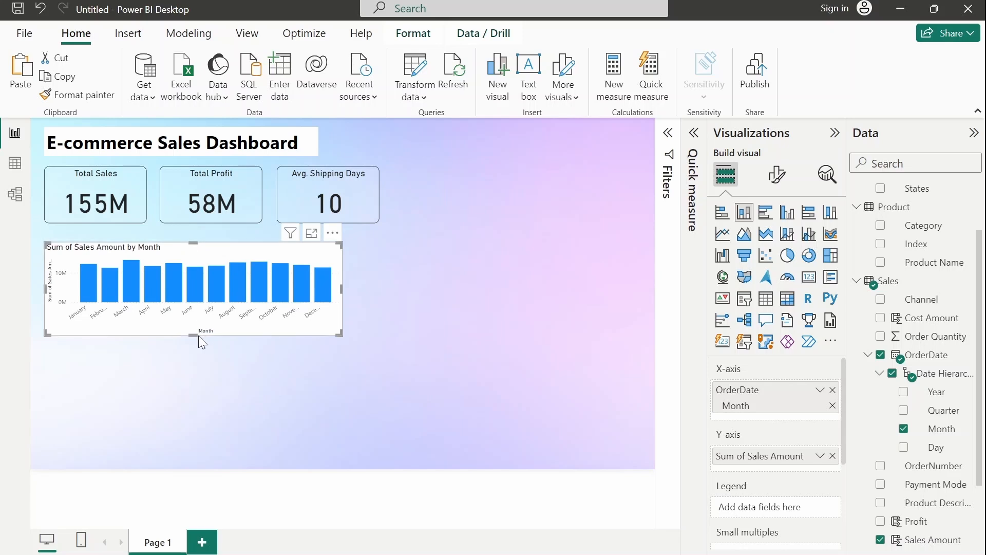
pyautogui.moveTo(195, 336); pyautogui.dragTo(192, 373)
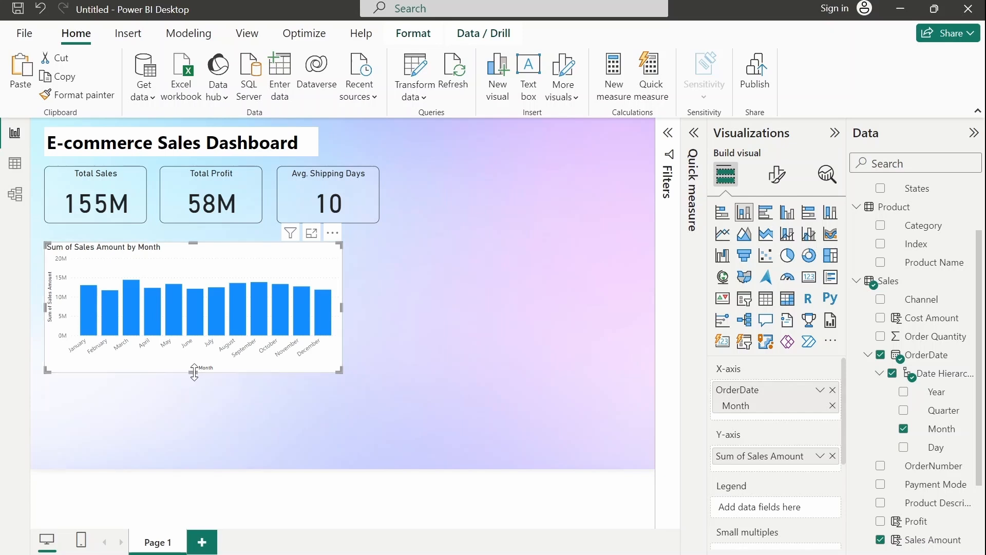
pyautogui.moveTo(193, 371)
pyautogui.mouseDown()
pyautogui.moveTo(199, 399)
pyautogui.moveTo(193, 370)
pyautogui.moveTo(196, 385)
pyautogui.mouseUp()
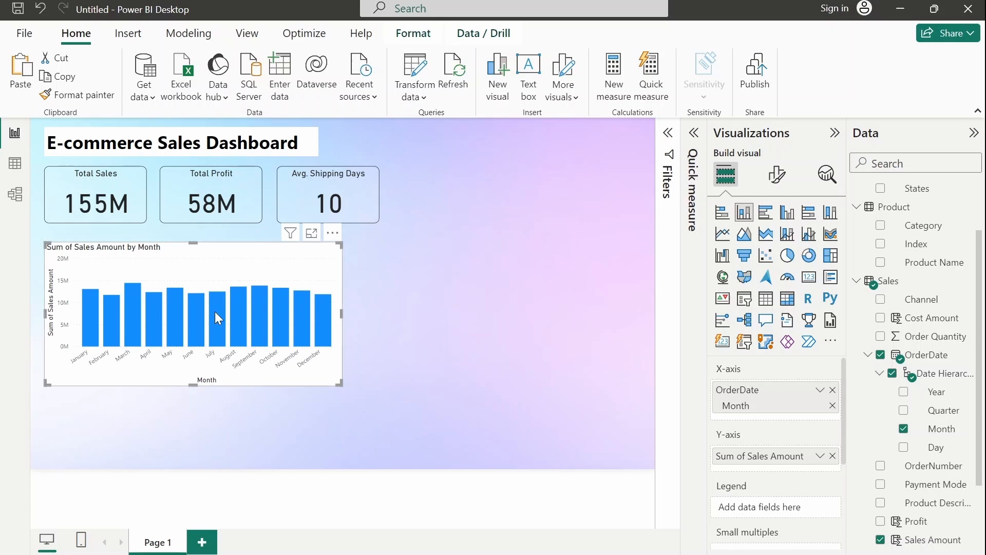
# Shrink the monthly sales chart slightly and move it beside the Avg. Shipping Days card, aligned with the tops of the cards
pyautogui.moveTo(206, 263); pyautogui.dragTo(461, 257)
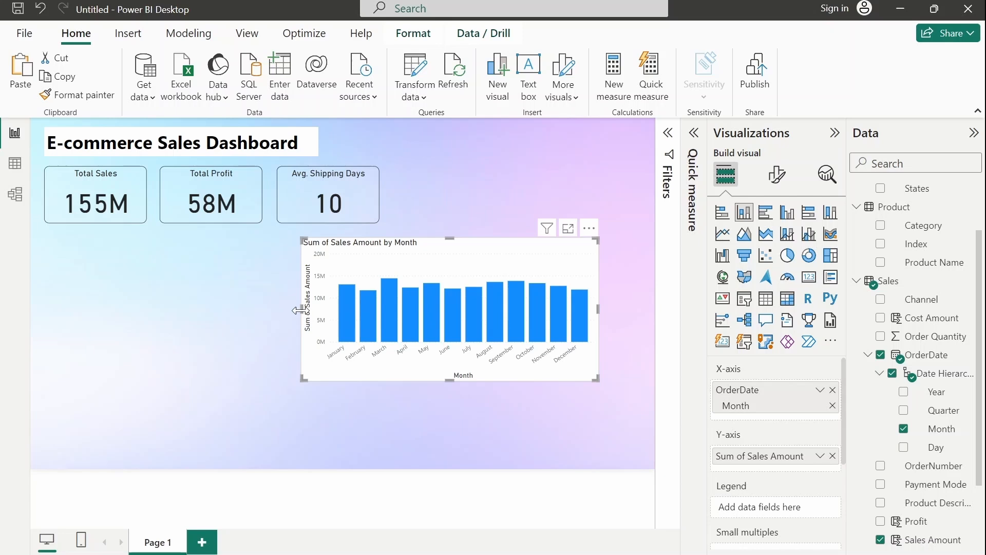
pyautogui.moveTo(304, 314); pyautogui.dragTo(329, 315)
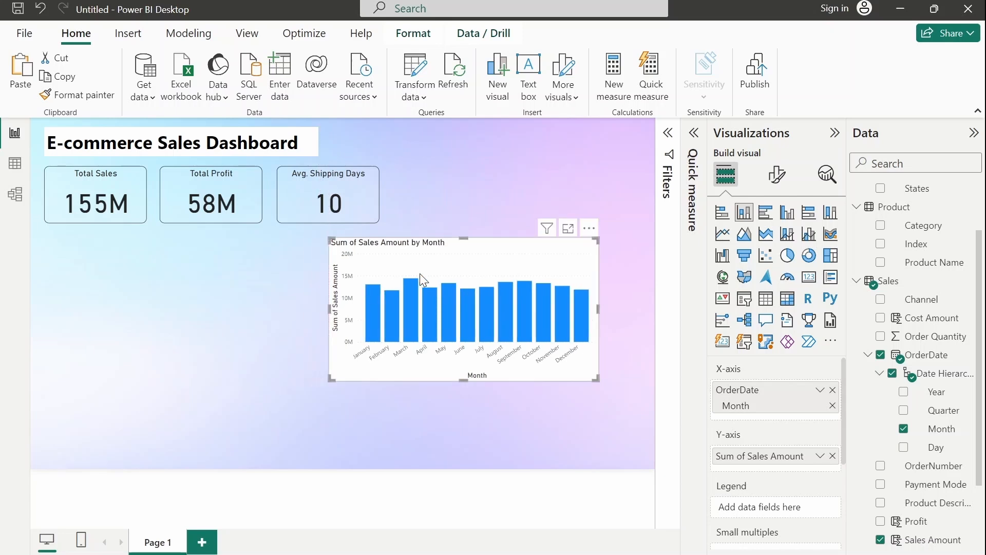
pyautogui.moveTo(437, 269); pyautogui.dragTo(483, 217)
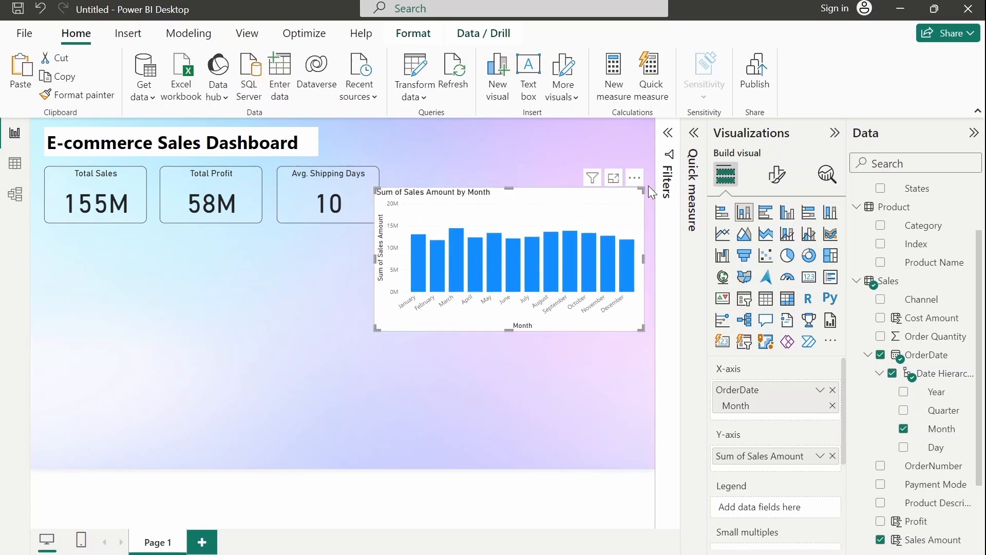
pyautogui.moveTo(642, 190); pyautogui.dragTo(628, 202)
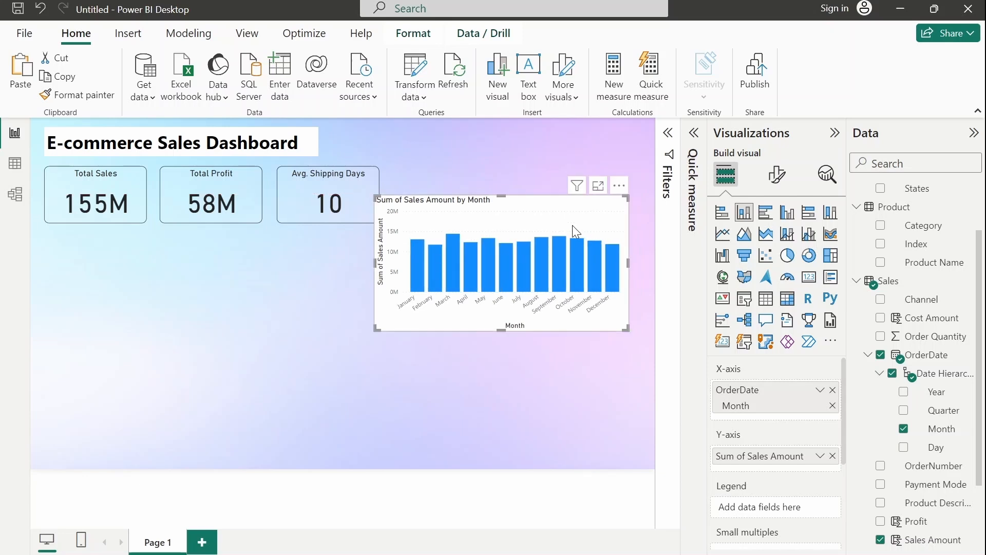
pyautogui.moveTo(538, 241); pyautogui.dragTo(550, 217)
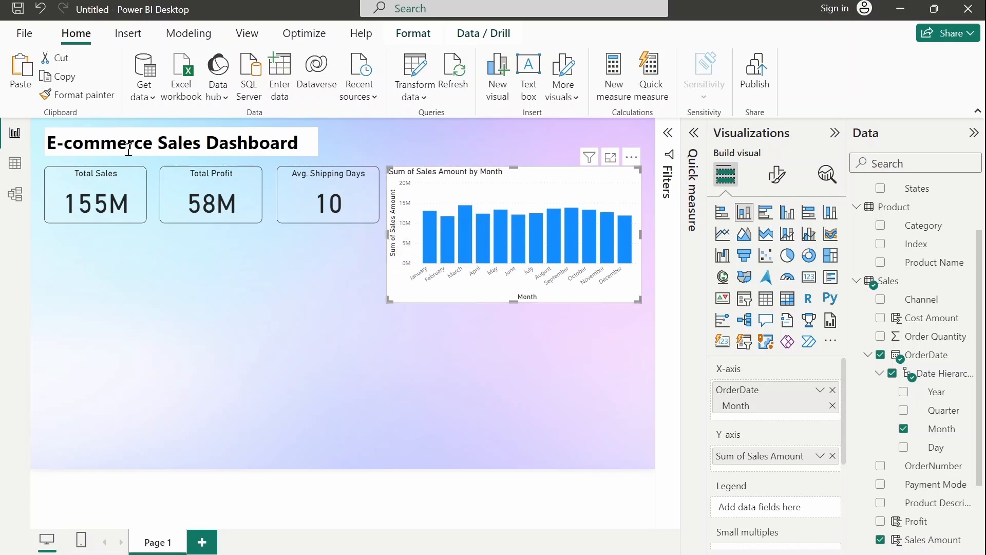
# Copy the Total Profit card's formatting onto the monthly sales chart with Format painter
pyautogui.click(207, 192)
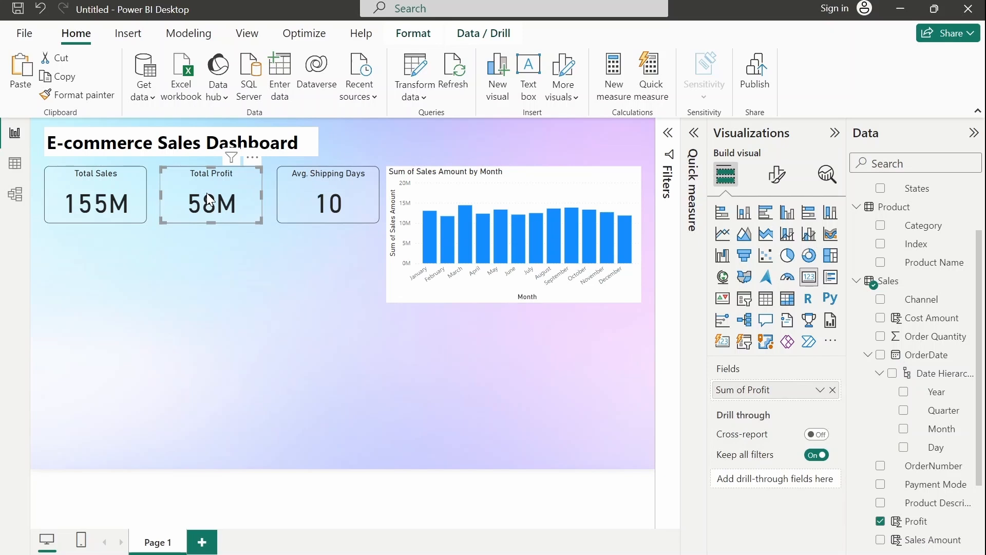
pyautogui.click(91, 94)
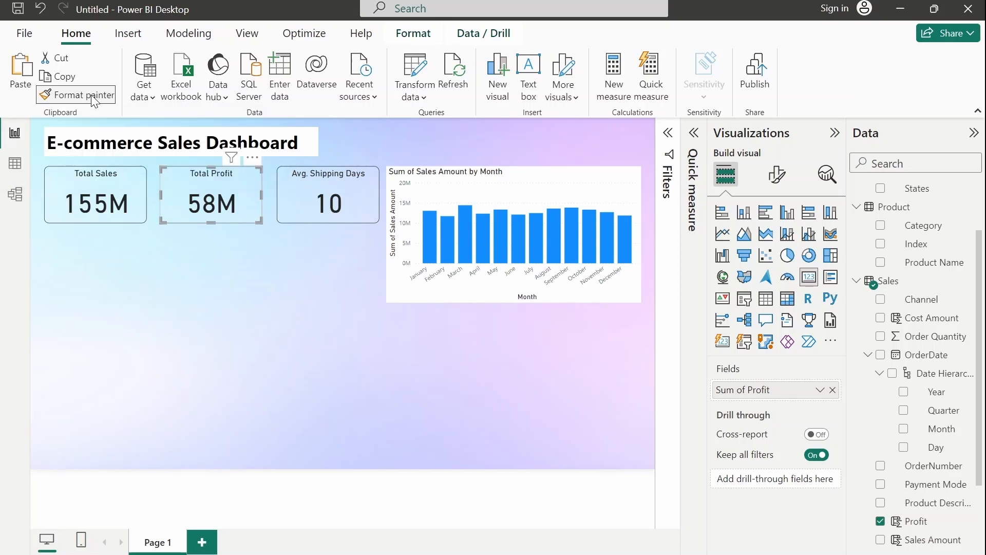
pyautogui.click(525, 184)
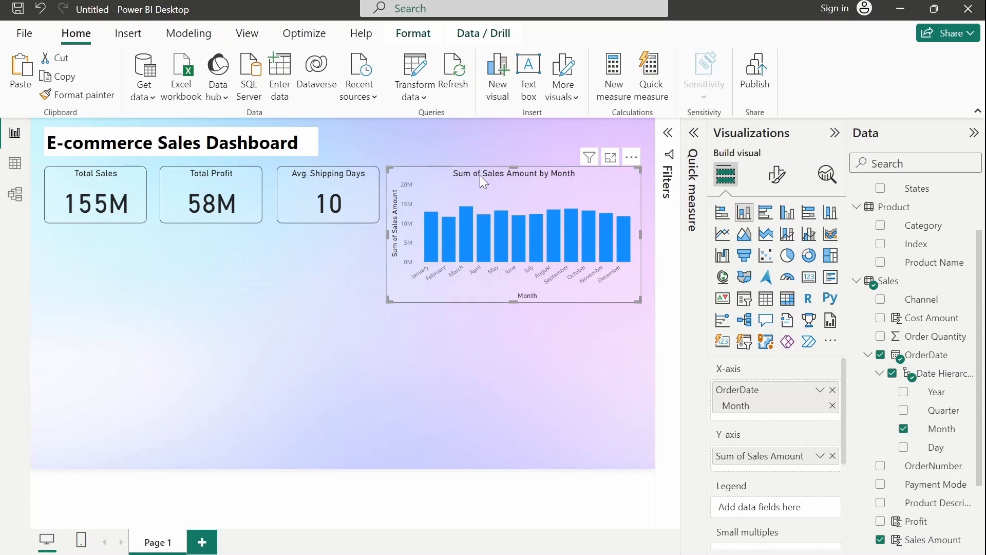
# Turn off the X-axis title of the monthly sales chart, keeping the axis values on
pyautogui.moveTo(464, 239)
pyautogui.click(776, 177)
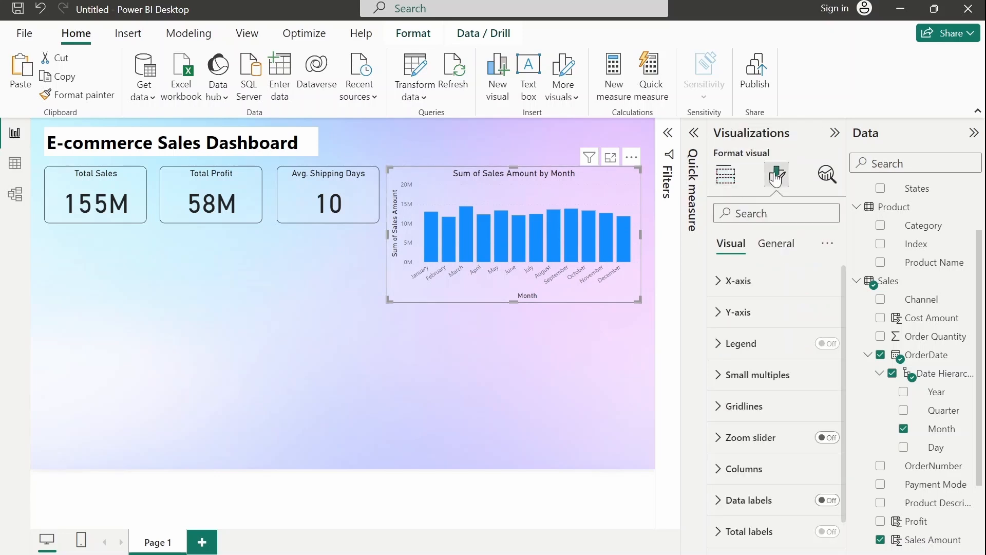
pyautogui.click(718, 286)
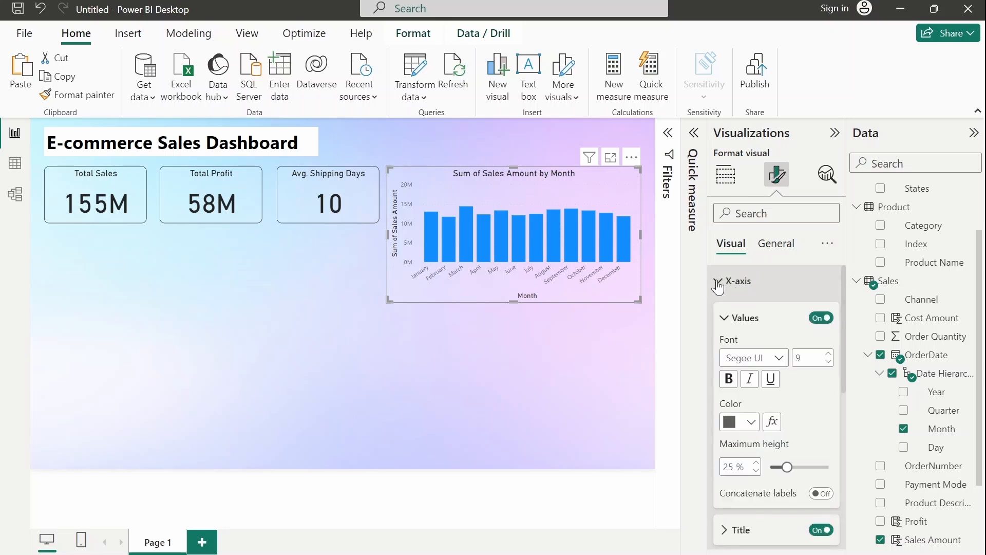
pyautogui.click(818, 325)
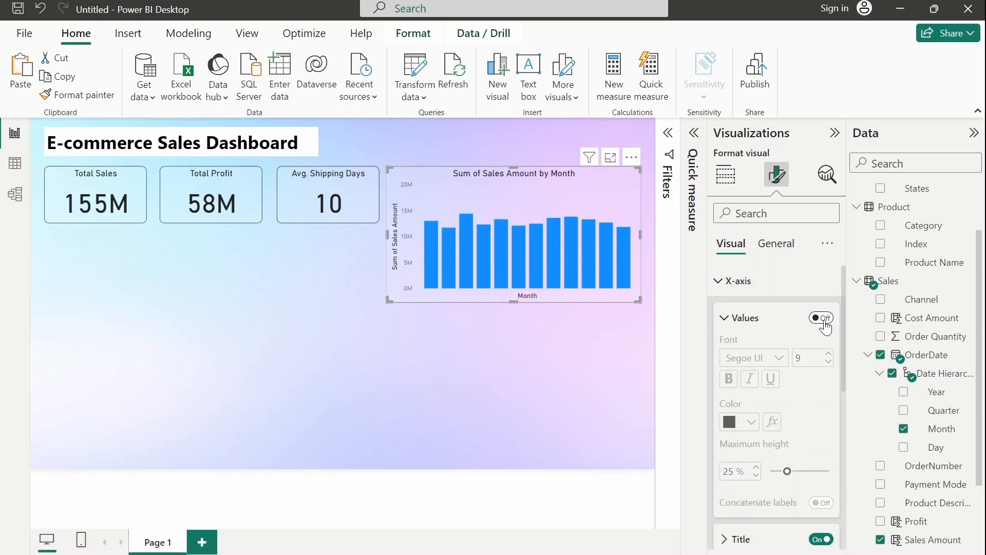
pyautogui.click(824, 323)
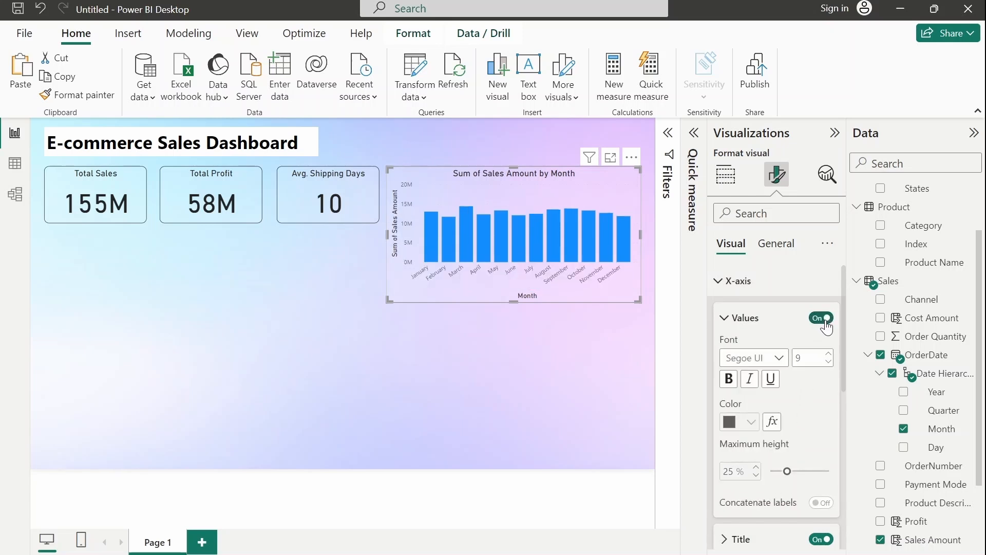
pyautogui.click(725, 321)
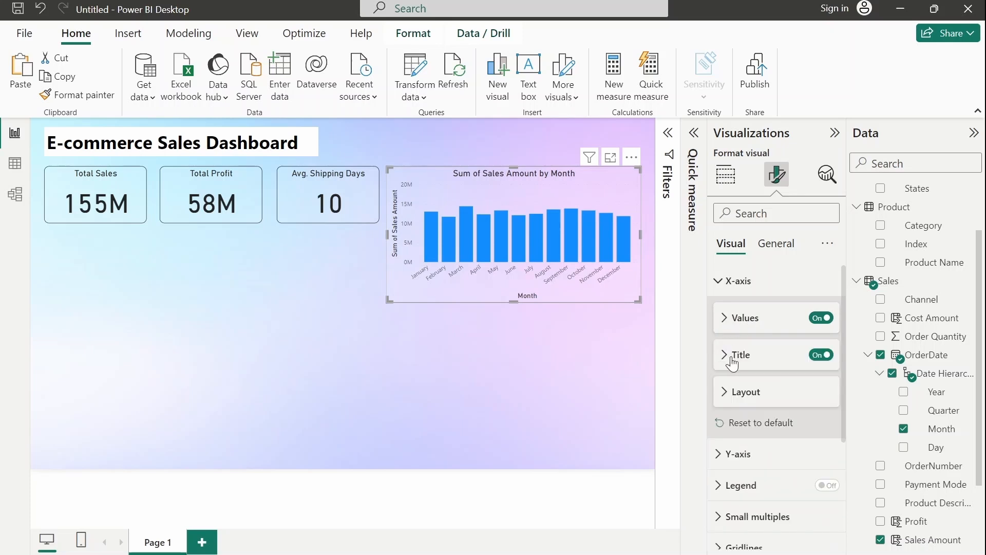
pyautogui.click(820, 356)
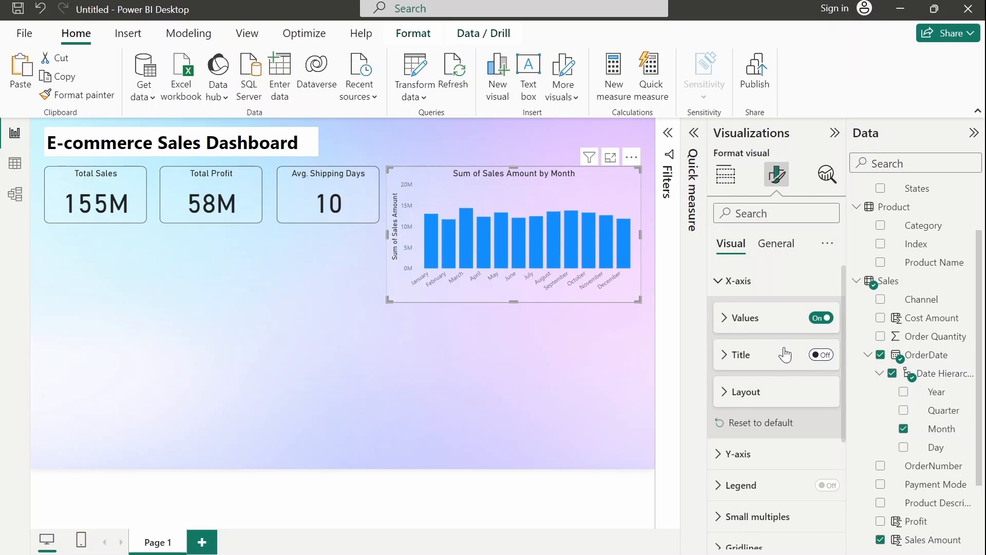
pyautogui.click(717, 283)
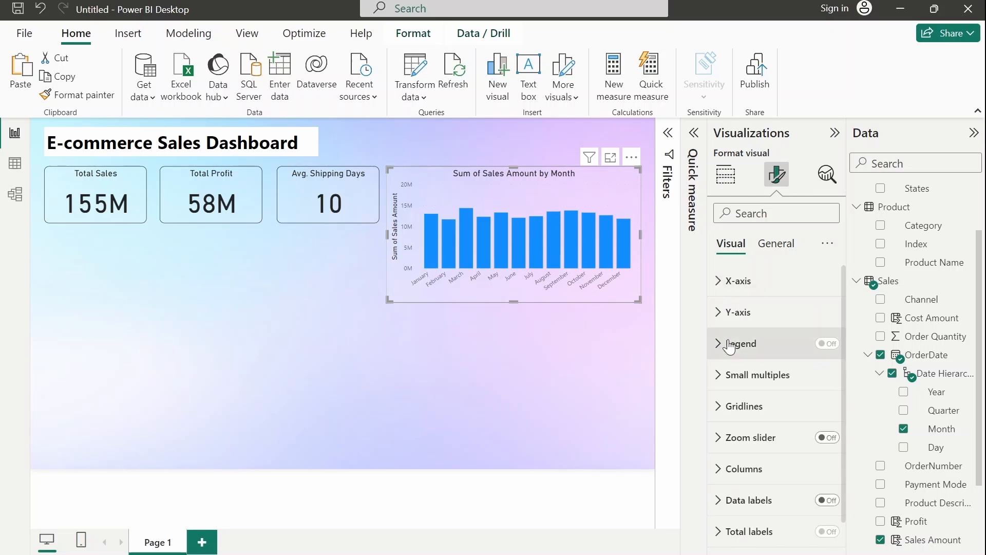
# Turn off the Y-axis title of the monthly sales chart and deselect the chart
pyautogui.click(719, 312)
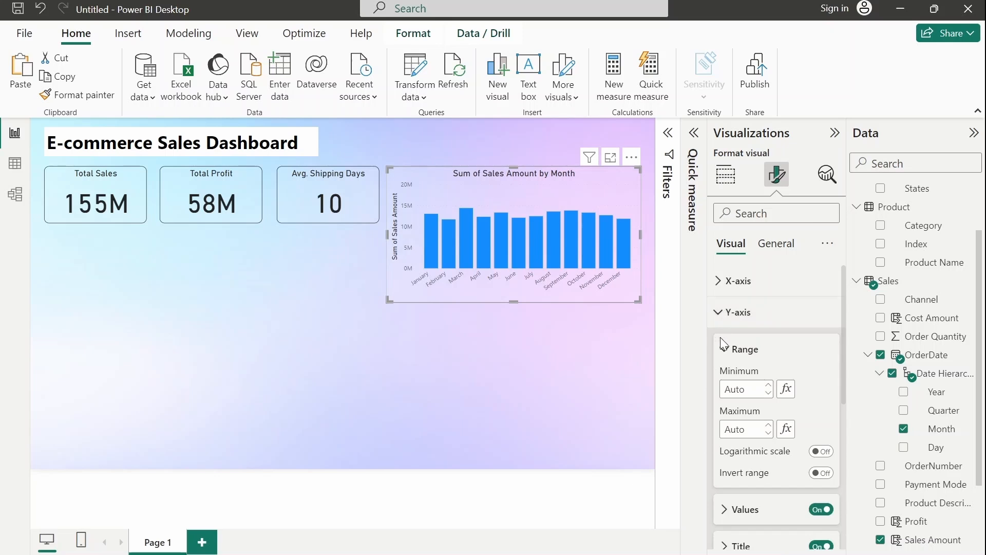
pyautogui.click(725, 351)
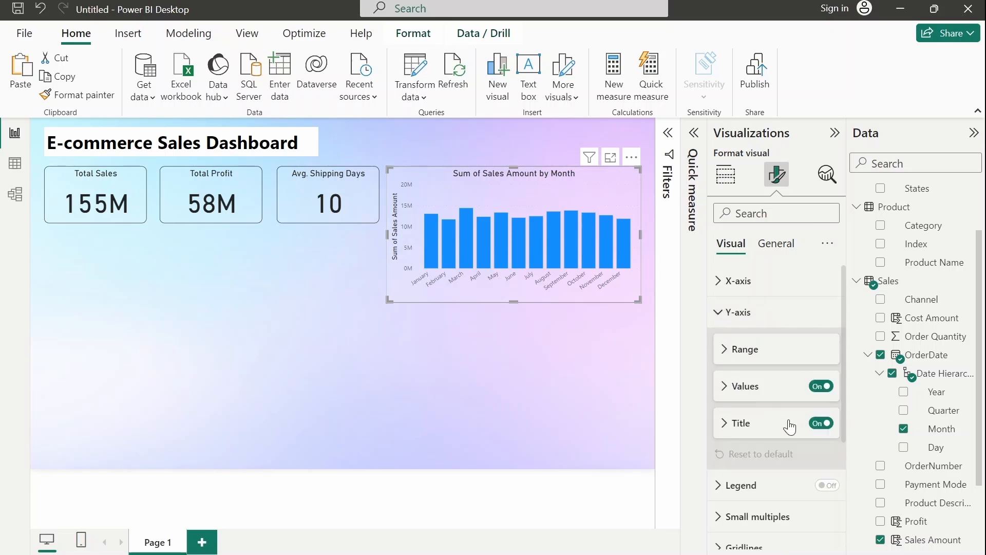
pyautogui.click(820, 424)
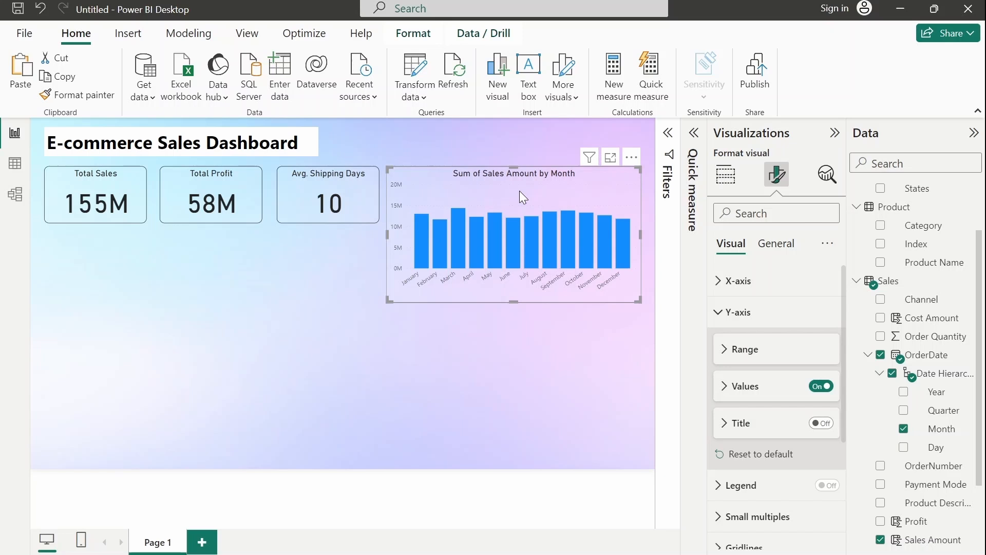
pyautogui.click(491, 339)
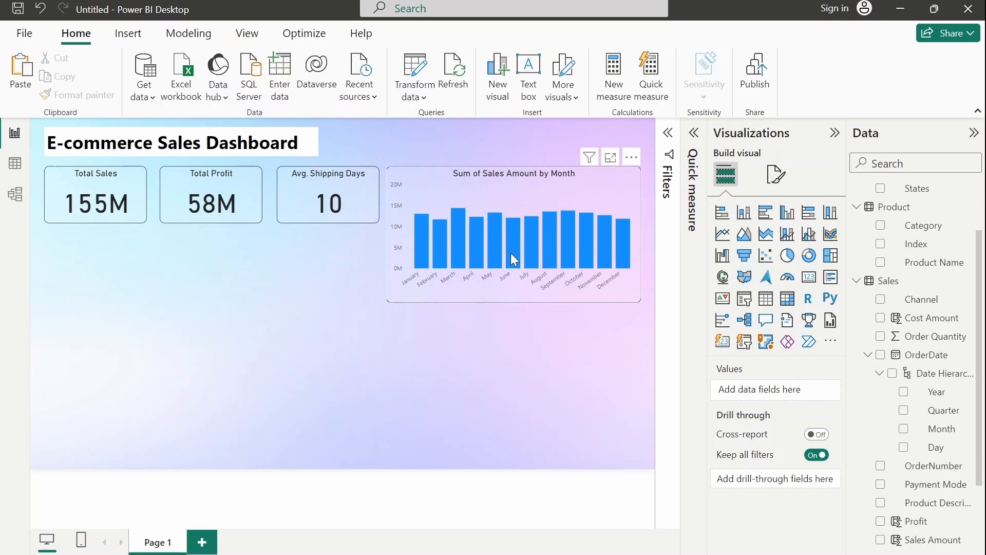
pyautogui.moveTo(535, 255)
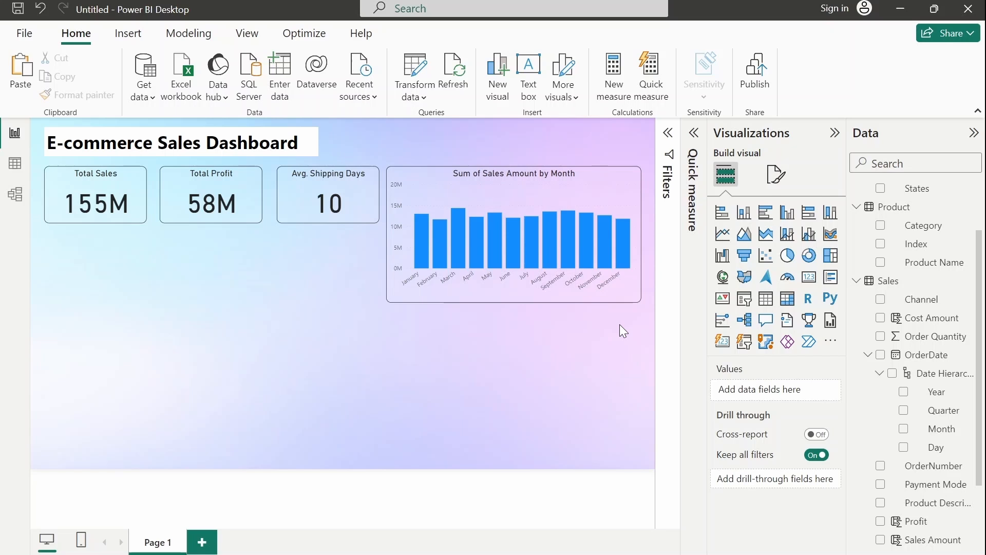
# Add a stacked bar chart with Profit on the Y-axis and Product Name on the X-axis
pyautogui.click(723, 218)
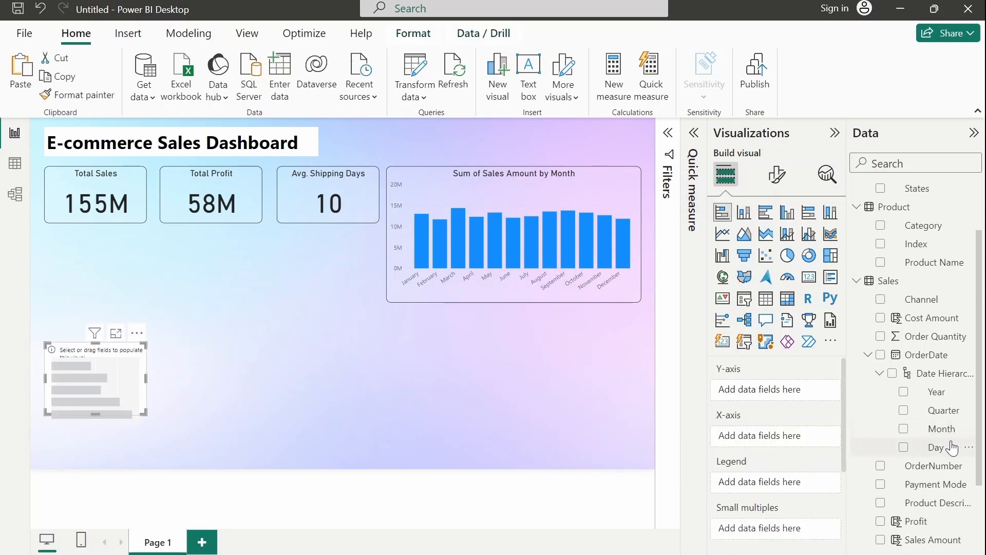
pyautogui.moveTo(981, 457); pyautogui.dragTo(981, 525)
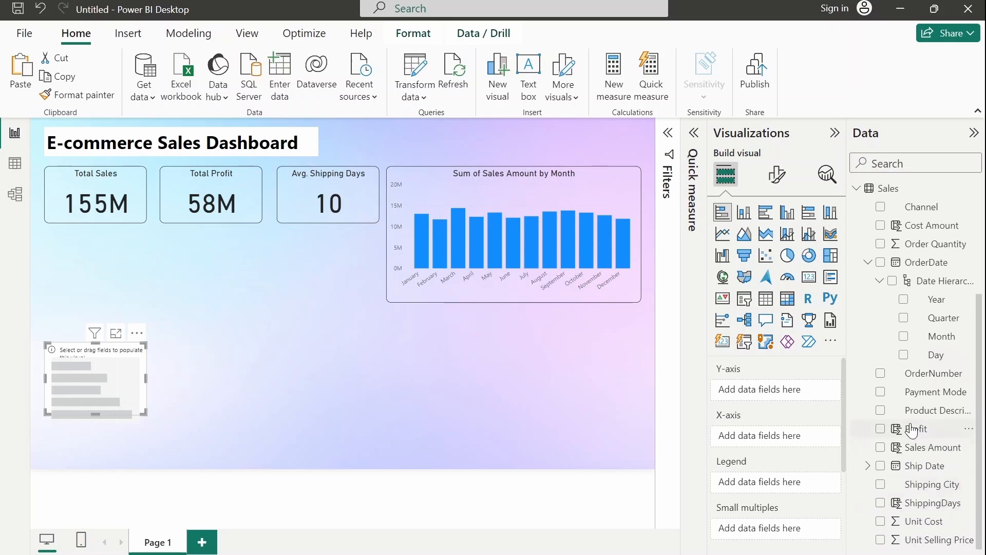
pyautogui.moveTo(912, 431); pyautogui.dragTo(776, 393)
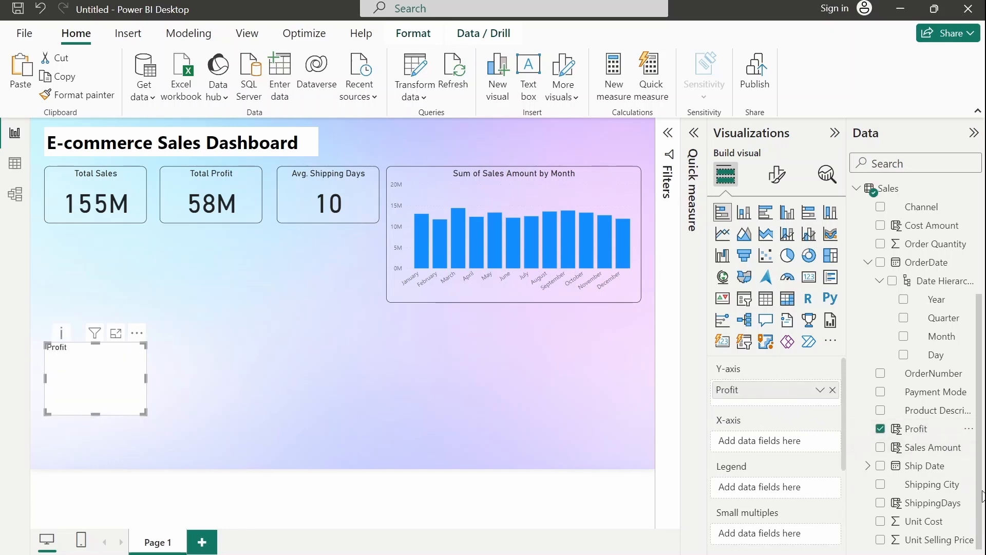
pyautogui.scroll(3, 981, 497)
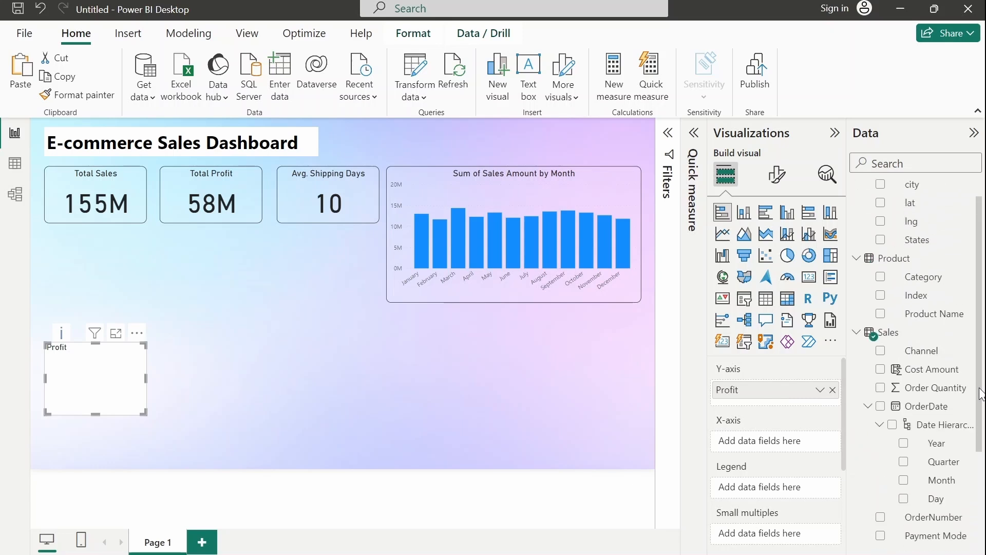
pyautogui.moveTo(933, 337); pyautogui.dragTo(792, 447)
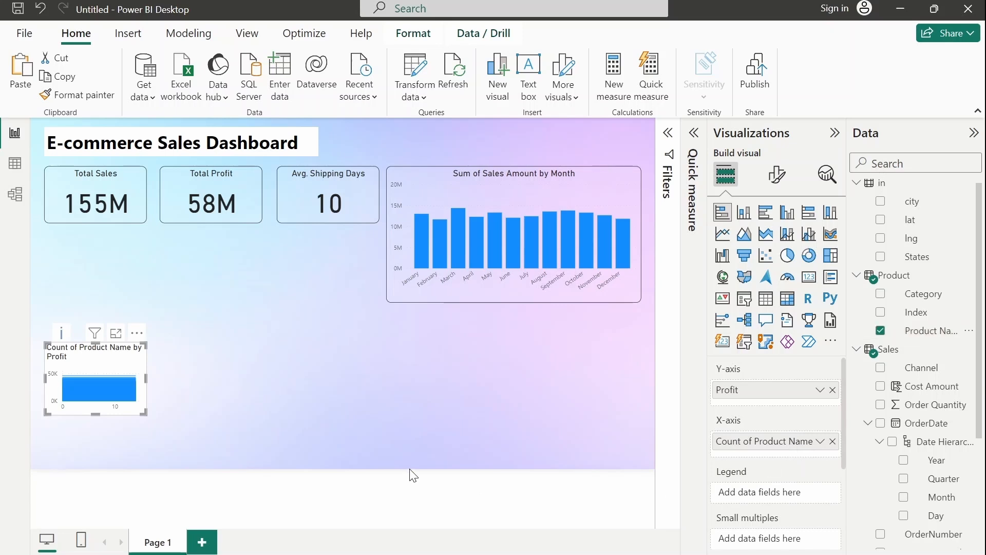
# Enlarge the bar chart in width and height, reaching from just below the Total Sales card to the page's lower edge
pyautogui.moveTo(142, 414); pyautogui.dragTo(151, 419)
pyautogui.click(205, 463)
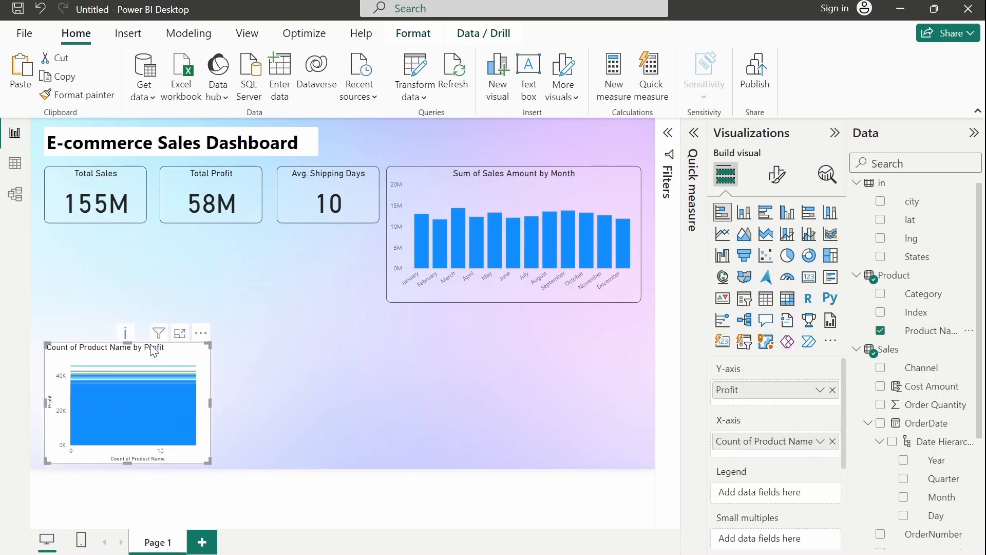
pyautogui.moveTo(128, 342); pyautogui.dragTo(121, 264)
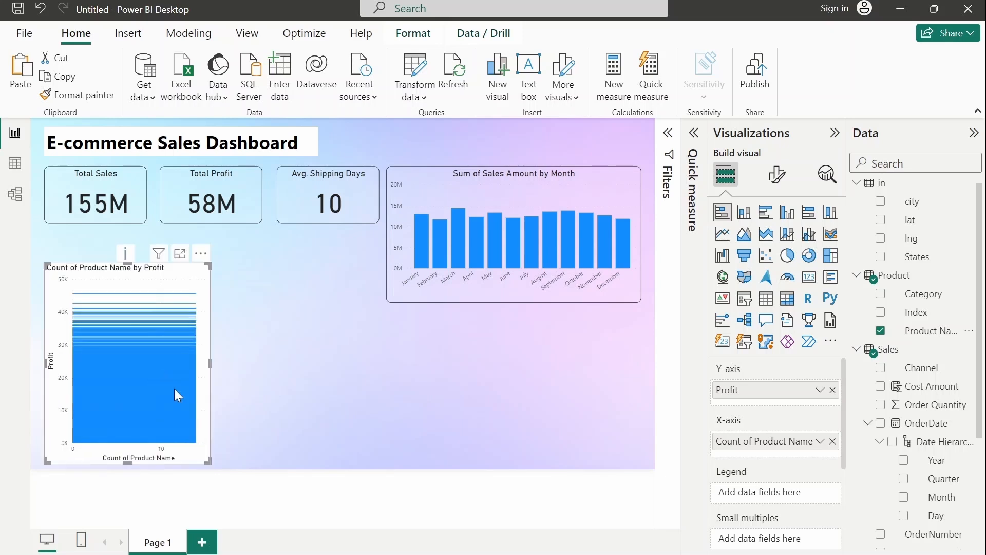
pyautogui.moveTo(174, 390)
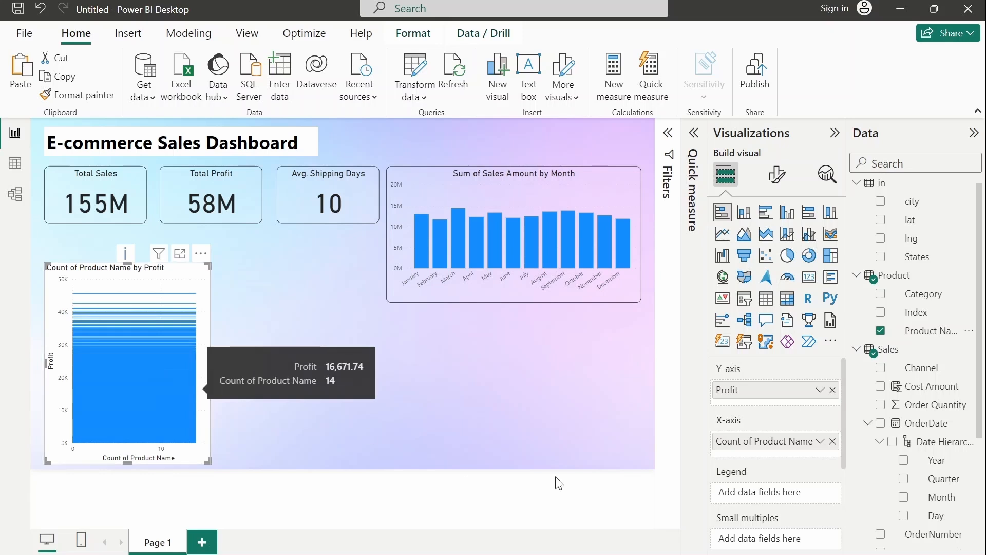
# Try showing the Product Name count on the bar chart's X-axis with no calculation
pyautogui.click(819, 443)
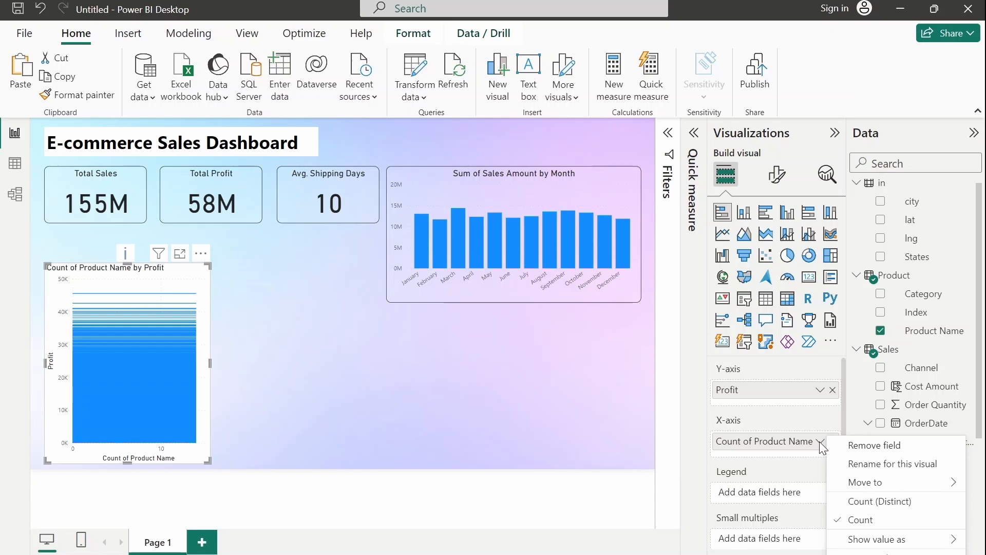
pyautogui.moveTo(851, 540)
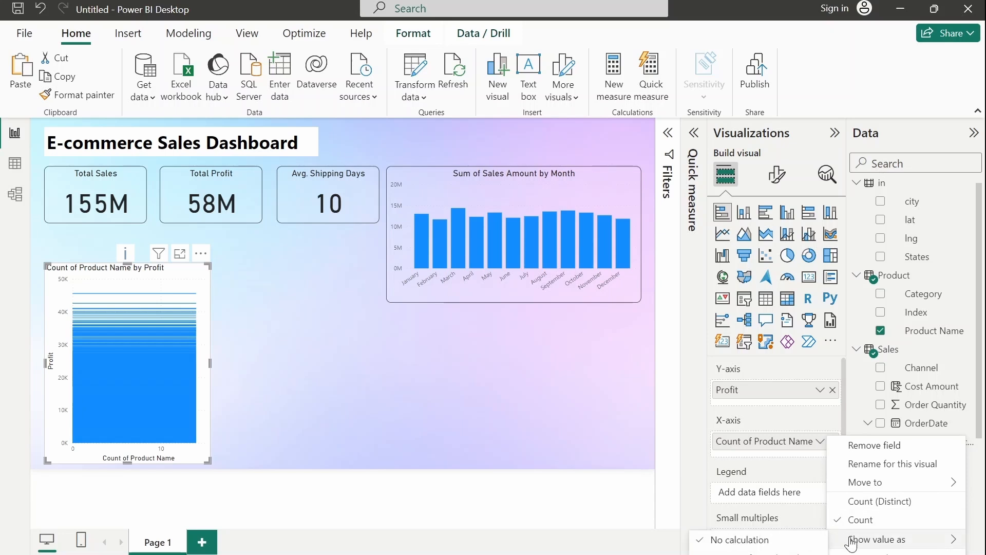
pyautogui.click(791, 543)
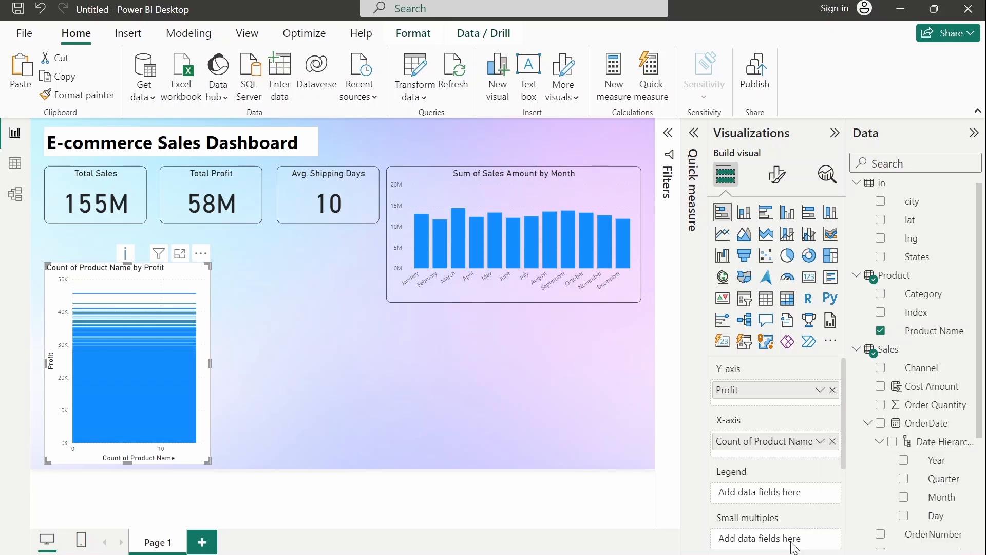
# Rearrange the bar chart to have Product Name on the Y-axis and Profit on the X-axis, and widen it
pyautogui.click(833, 441)
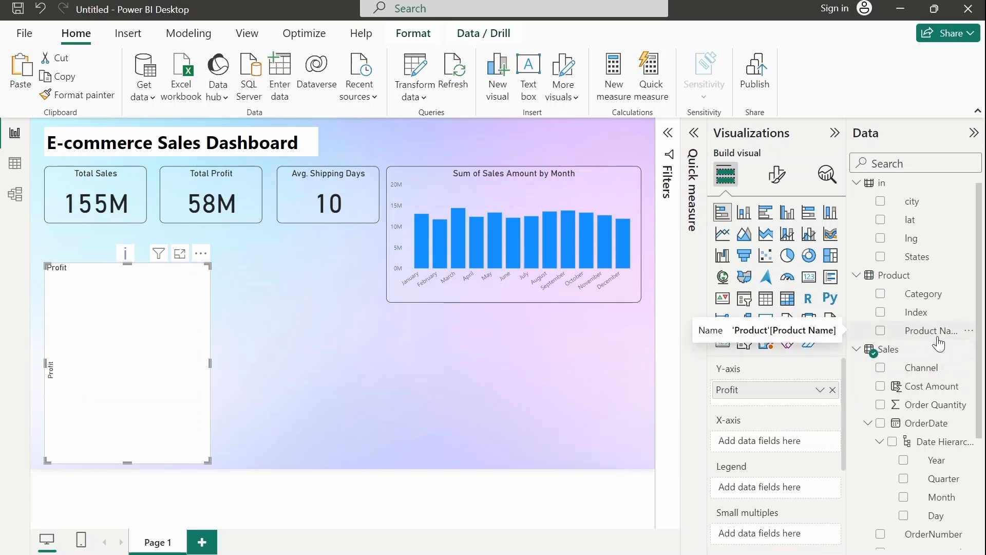
pyautogui.moveTo(924, 336); pyautogui.dragTo(784, 447)
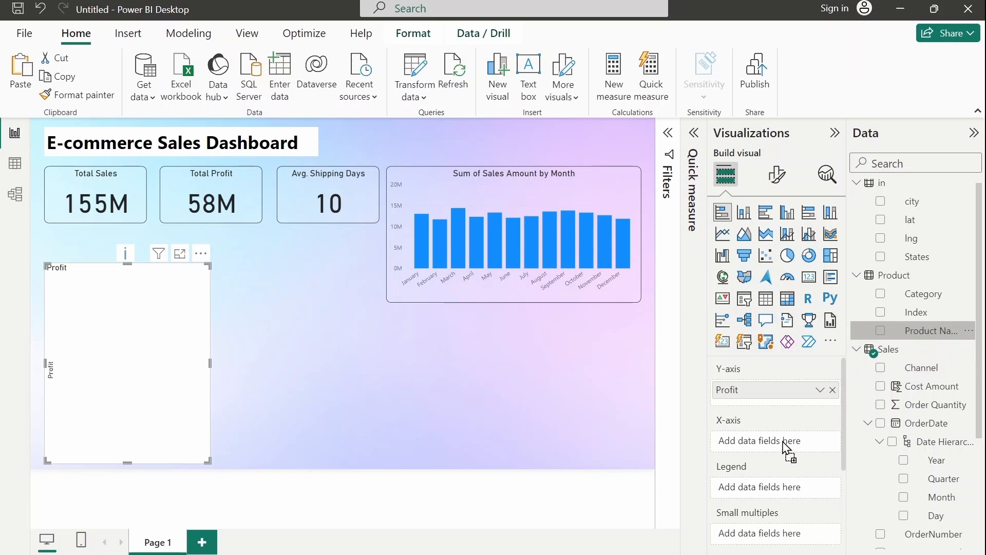
pyautogui.moveTo(786, 447); pyautogui.dragTo(899, 359)
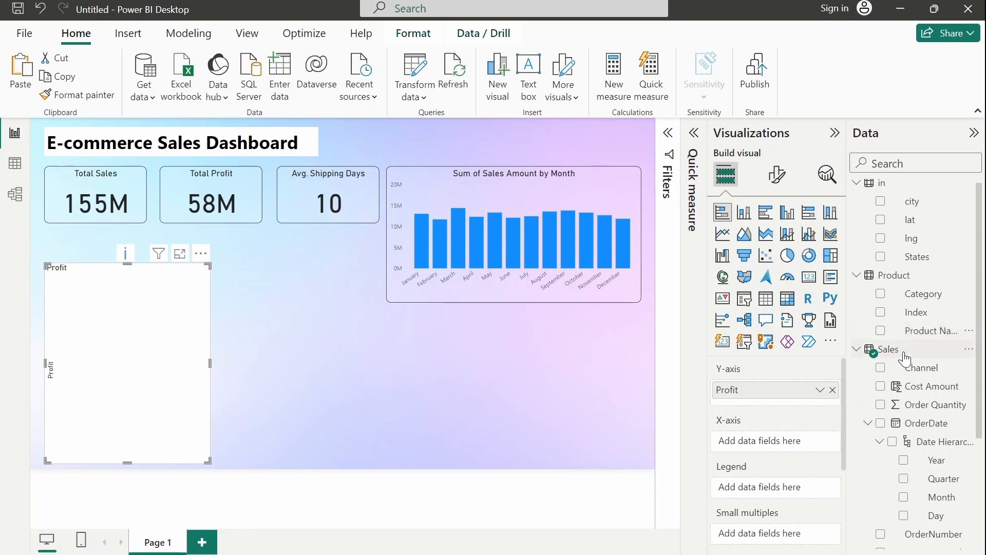
pyautogui.moveTo(775, 391); pyautogui.dragTo(775, 446)
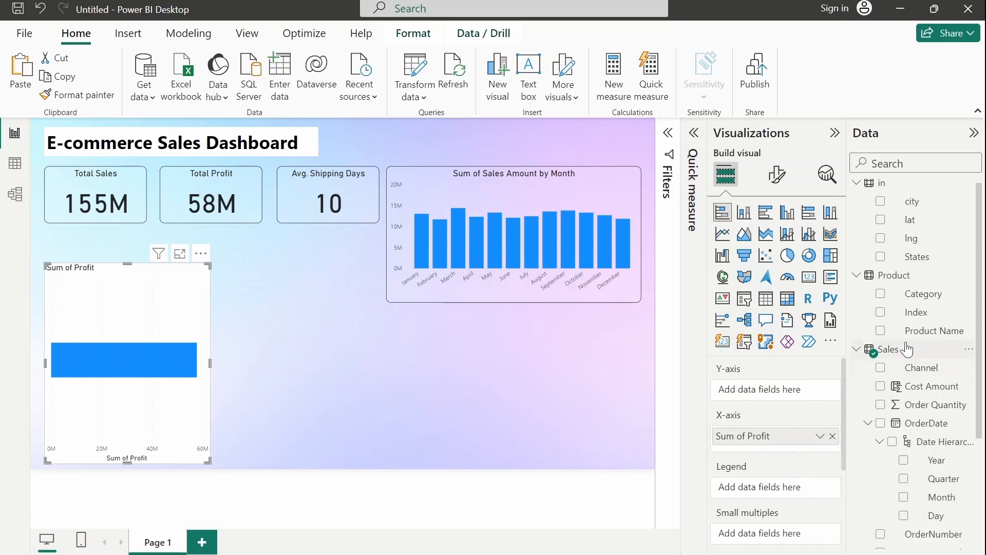
pyautogui.moveTo(919, 337); pyautogui.dragTo(780, 397)
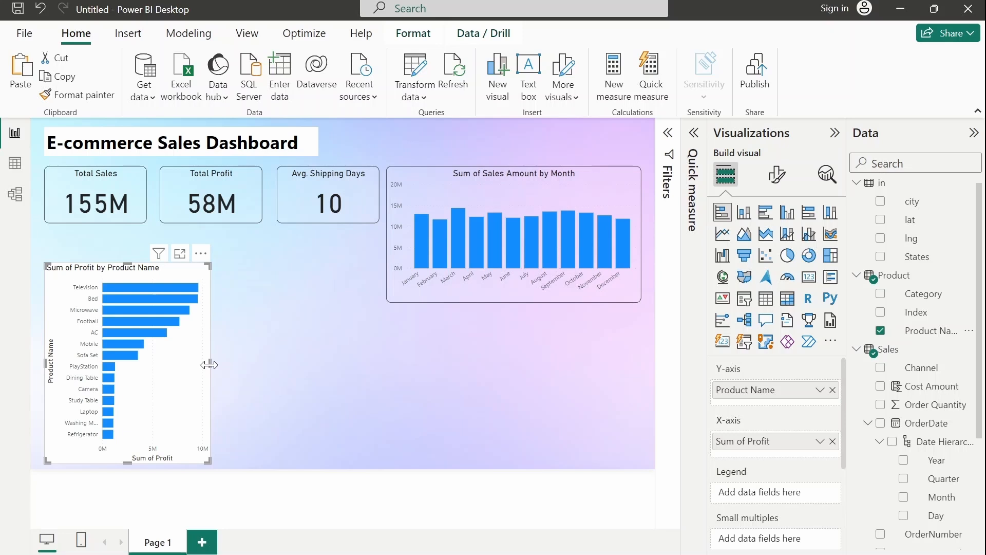
pyautogui.moveTo(209, 364); pyautogui.dragTo(278, 358)
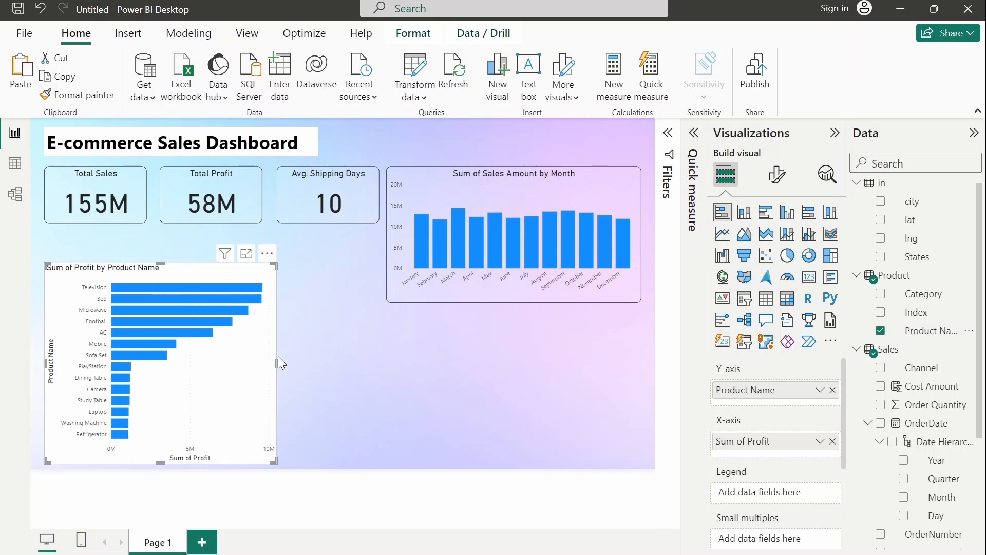
# Filter the bar chart's Product Name to the top 5 items by Sum of Profit
pyautogui.click(668, 135)
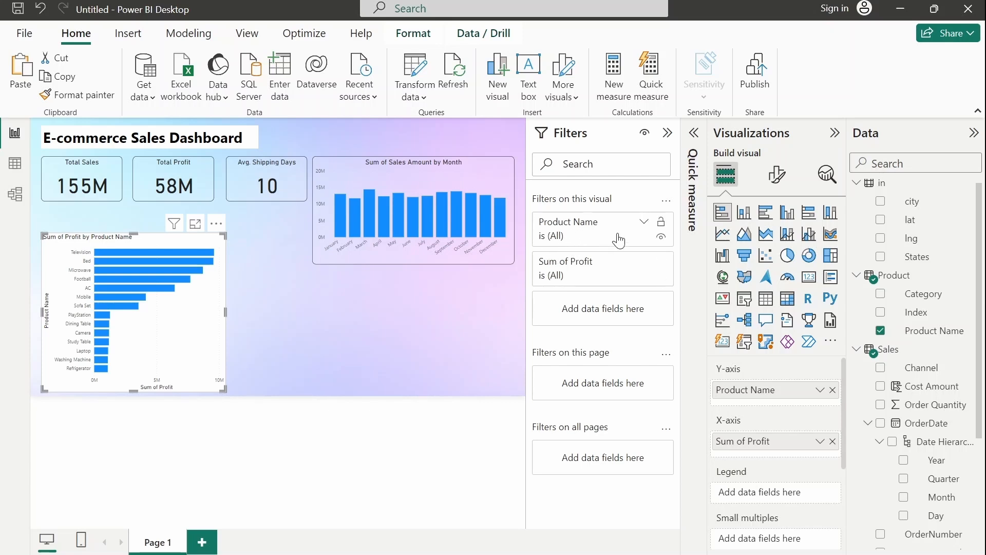
pyautogui.click(644, 228)
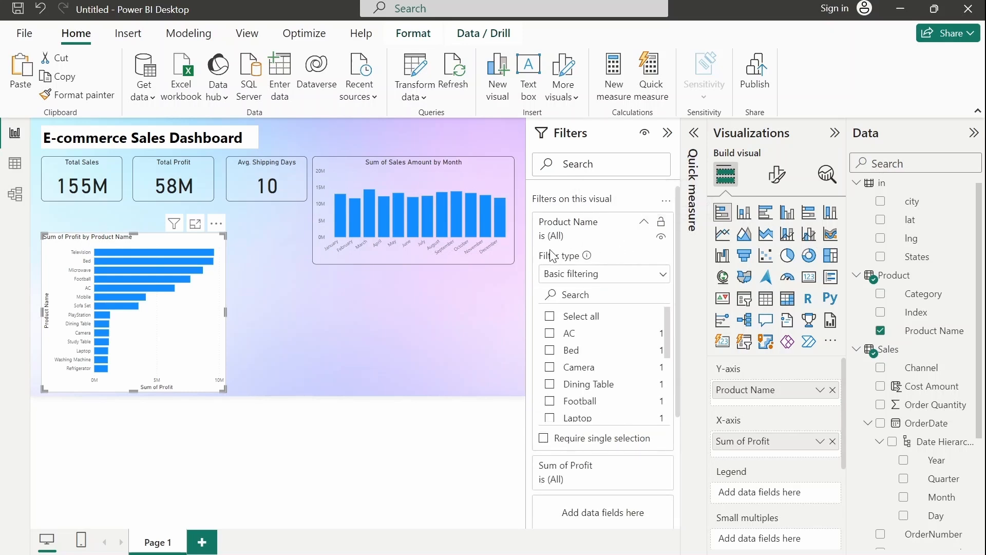
pyautogui.click(615, 276)
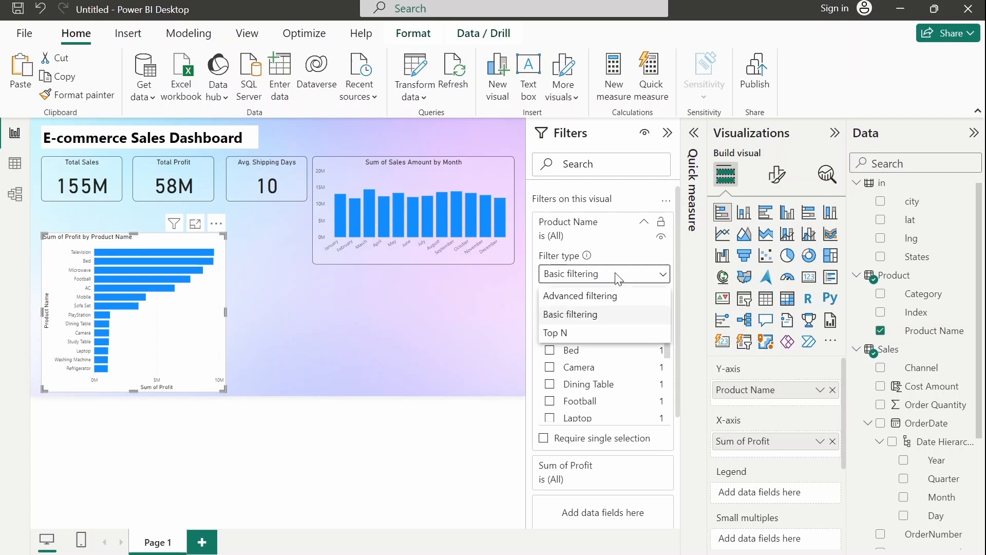
pyautogui.click(564, 333)
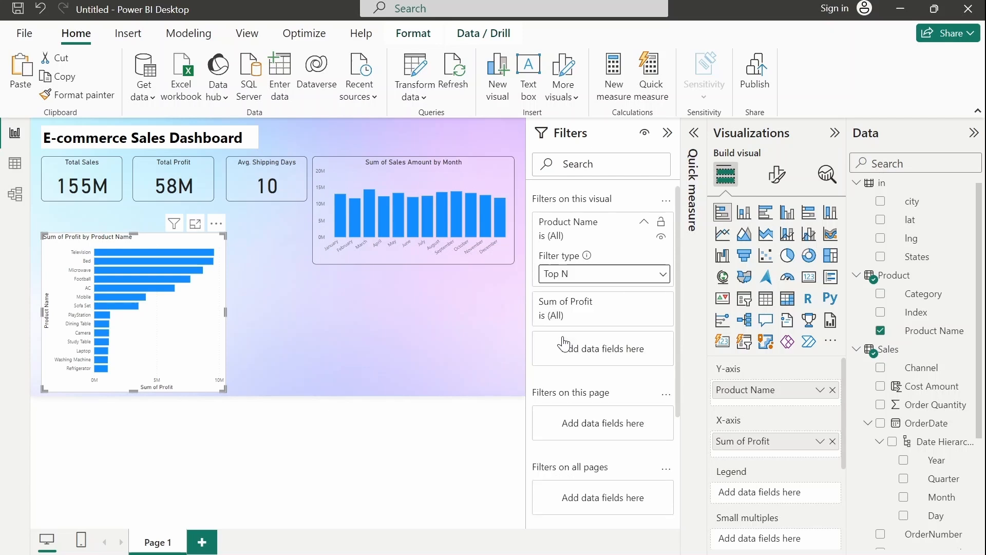
pyautogui.click(638, 315)
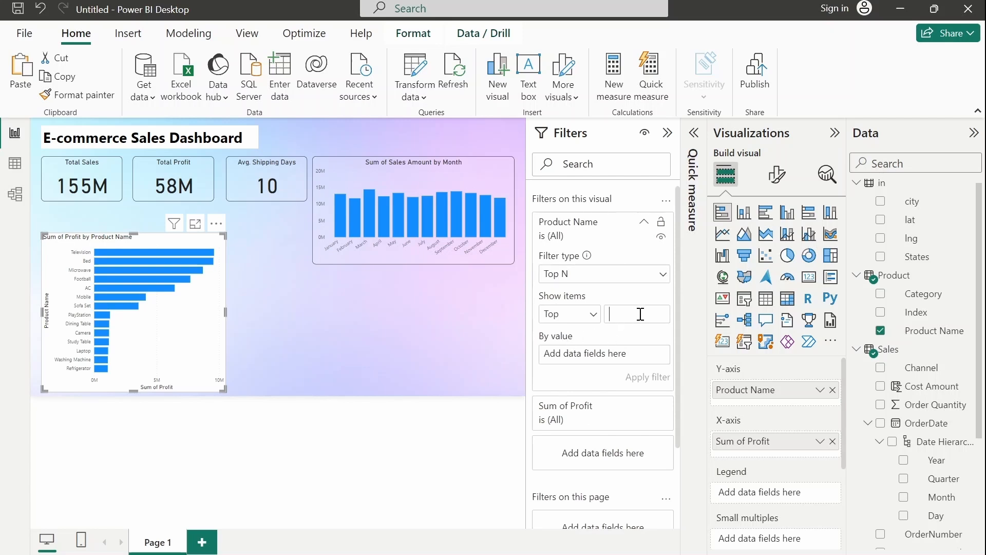
pyautogui.write('5')
pyautogui.scroll(-3, 980, 434)
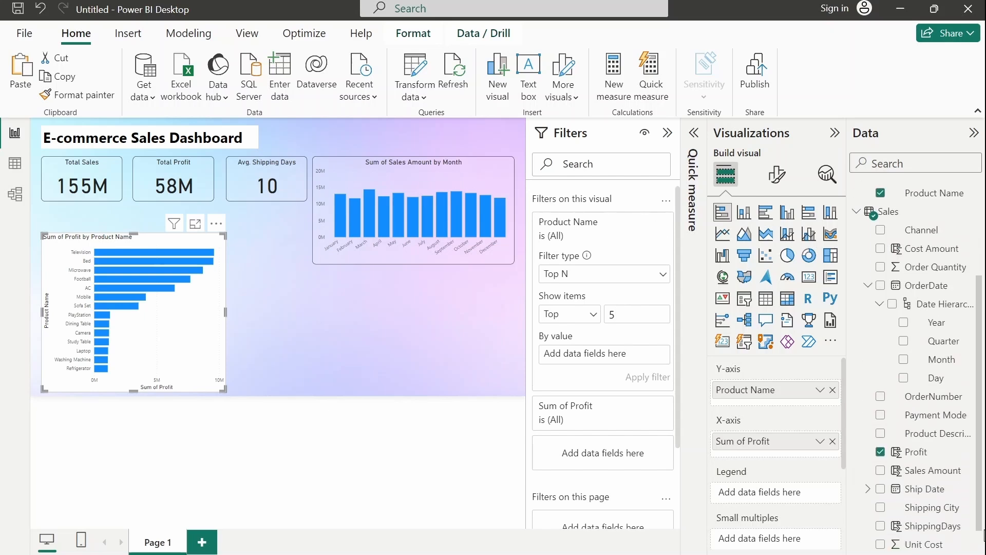
pyautogui.moveTo(915, 429); pyautogui.dragTo(622, 359)
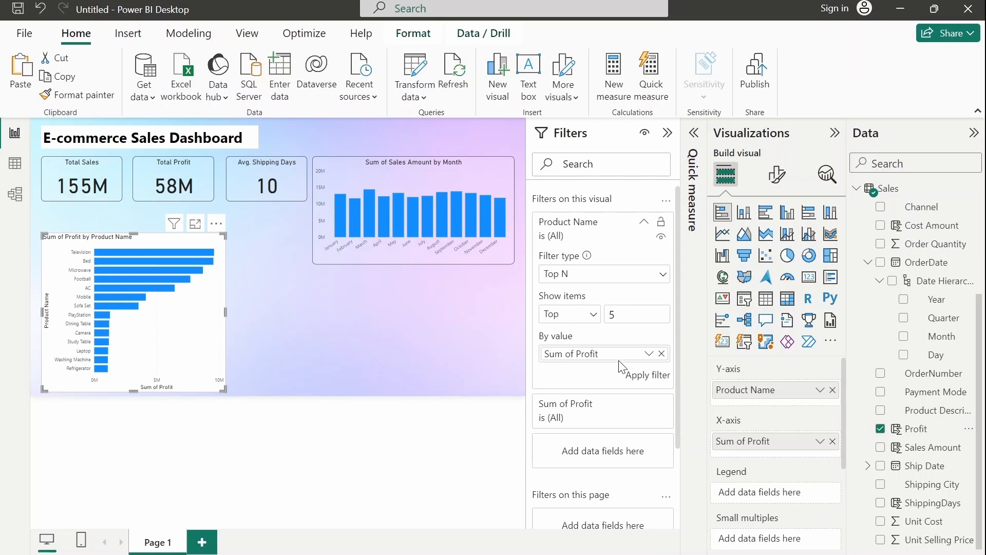
pyautogui.click(640, 378)
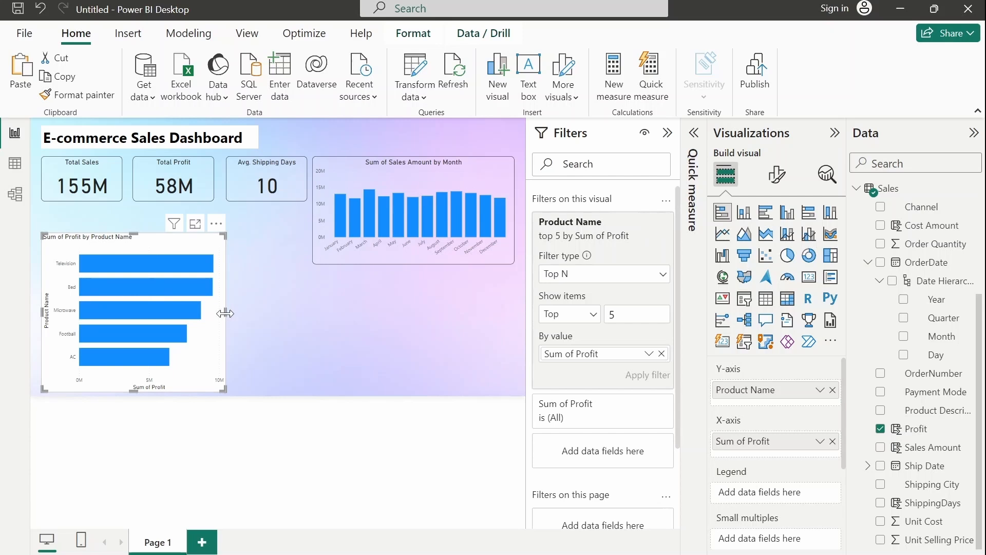
# Widen and shorten the profit bar chart, and copy the monthly sales chart's formatting onto it
pyautogui.moveTo(226, 313); pyautogui.dragTo(273, 310)
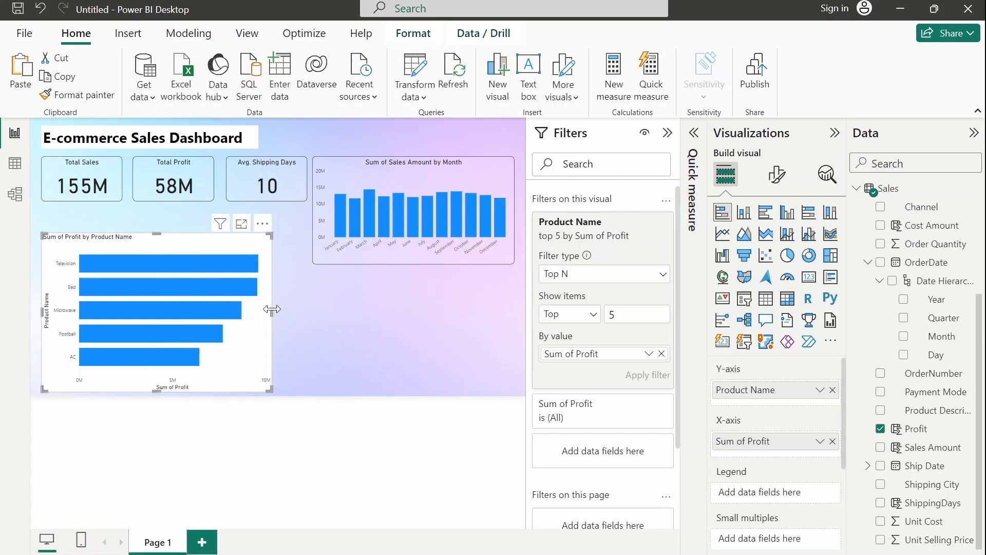
pyautogui.moveTo(158, 233); pyautogui.dragTo(157, 277)
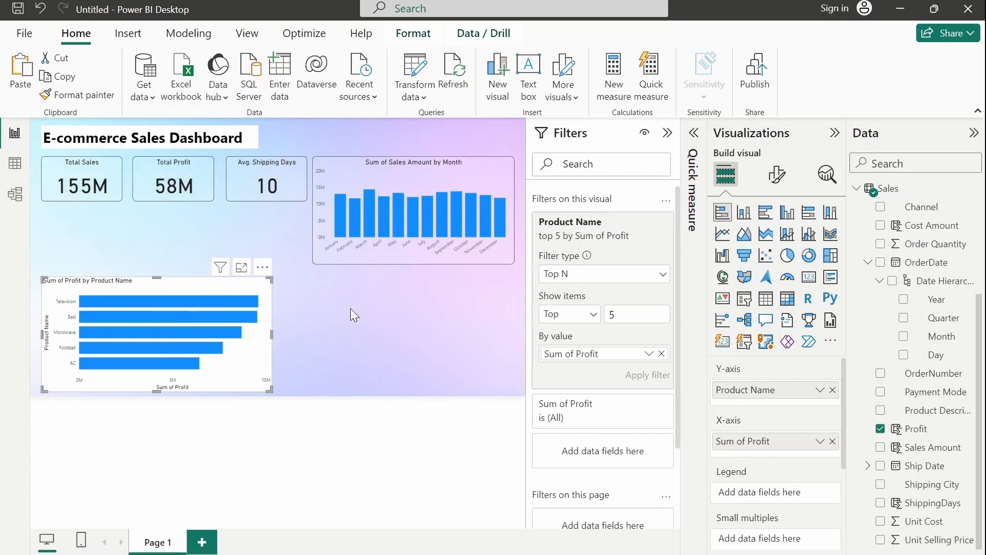
pyautogui.click(344, 248)
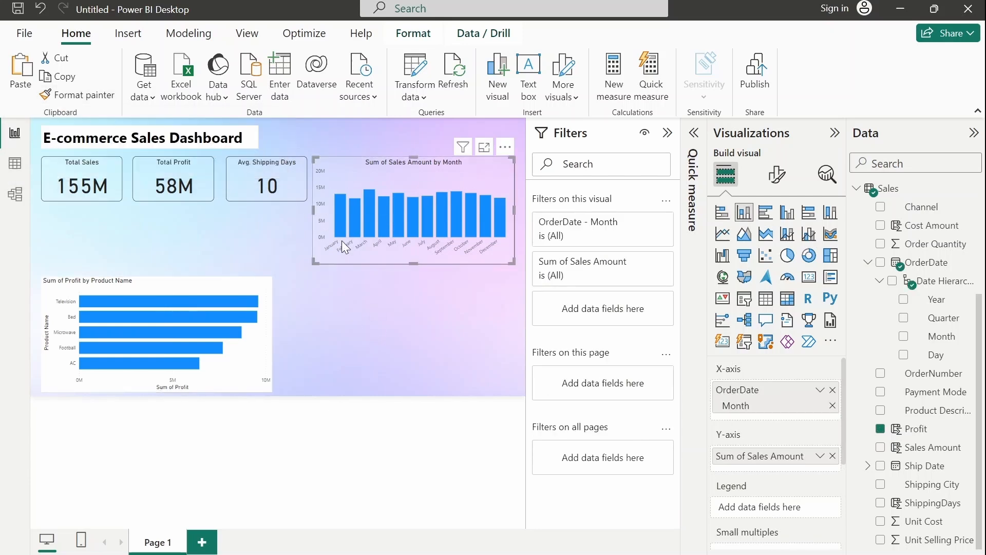
pyautogui.click(83, 96)
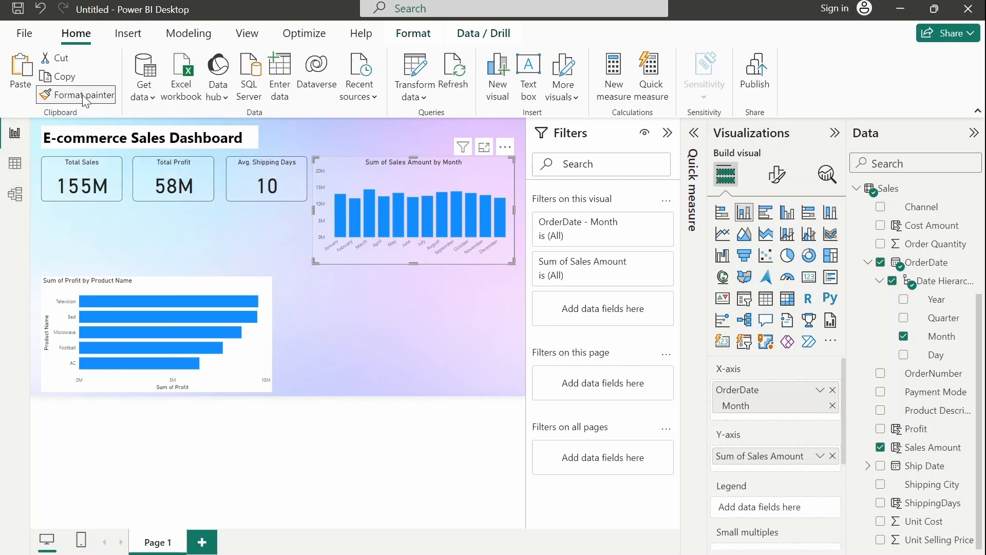
pyautogui.click(211, 329)
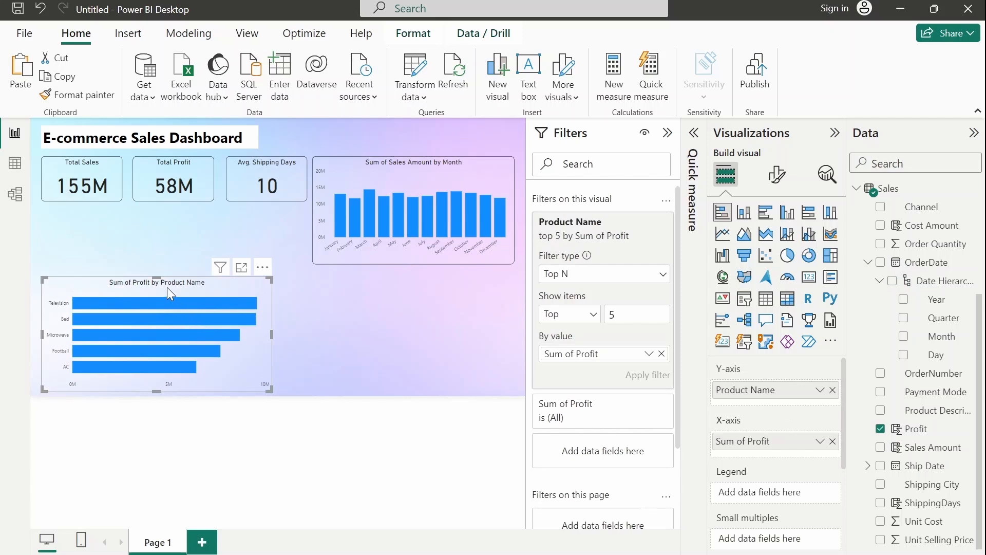
# Place the profit bar chart beneath the monthly sales chart at matching width, and extend the sales chart slightly downward
pyautogui.moveTo(167, 287); pyautogui.dragTo(411, 282)
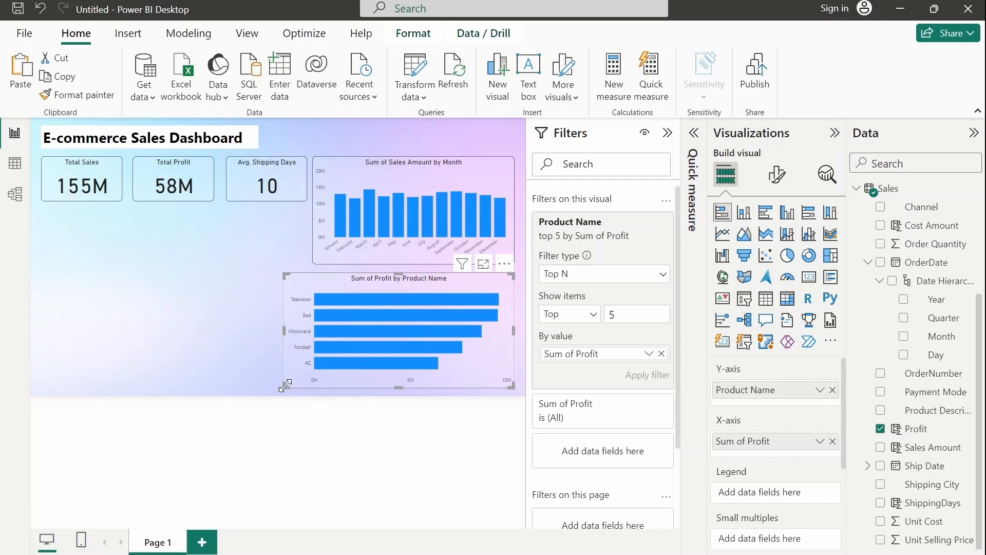
pyautogui.moveTo(285, 385); pyautogui.dragTo(314, 377)
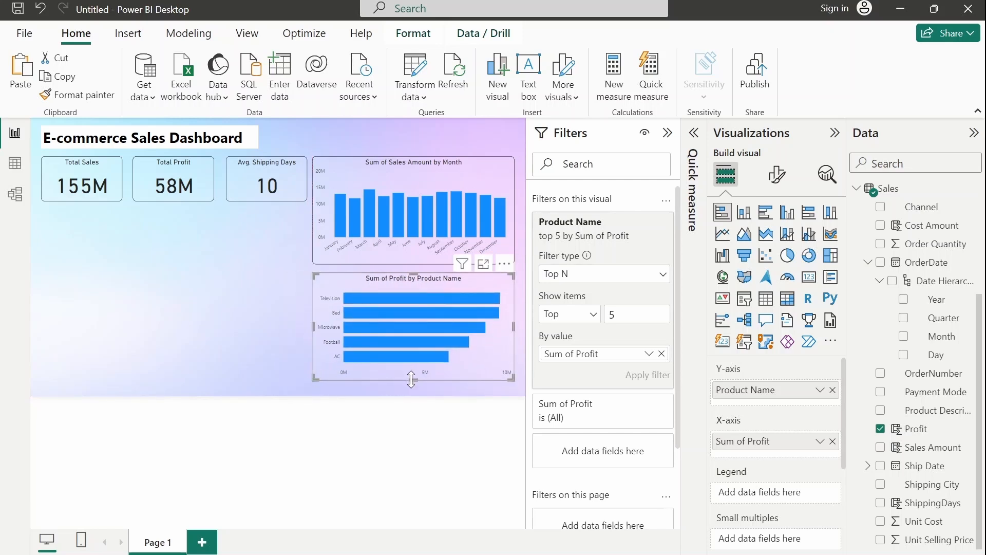
pyautogui.moveTo(411, 379); pyautogui.dragTo(412, 384)
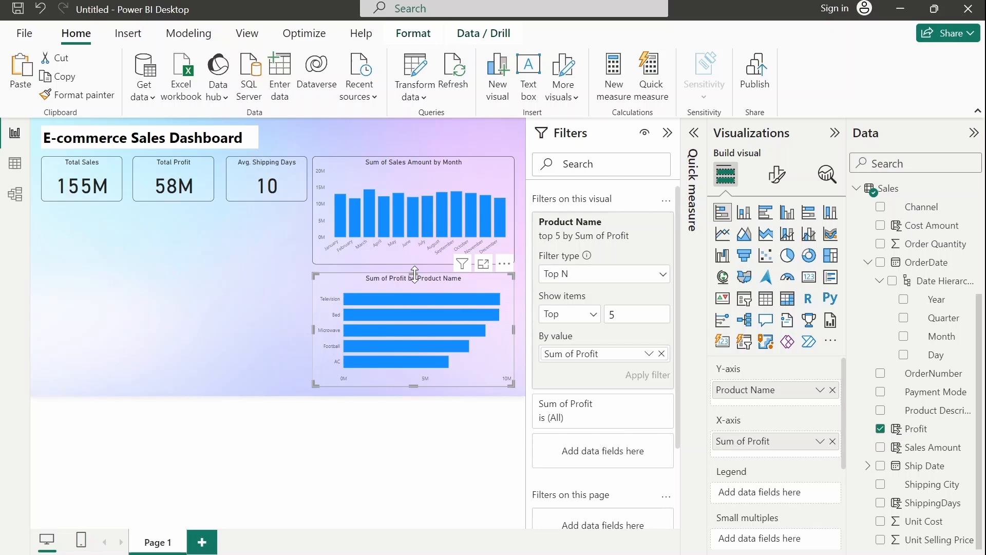
pyautogui.moveTo(414, 271); pyautogui.dragTo(415, 282)
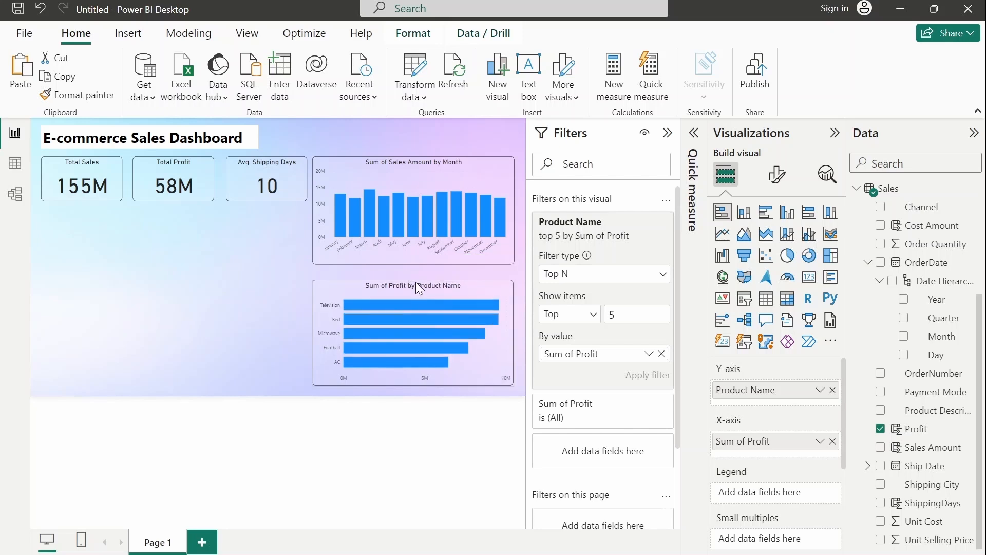
pyautogui.click(414, 247)
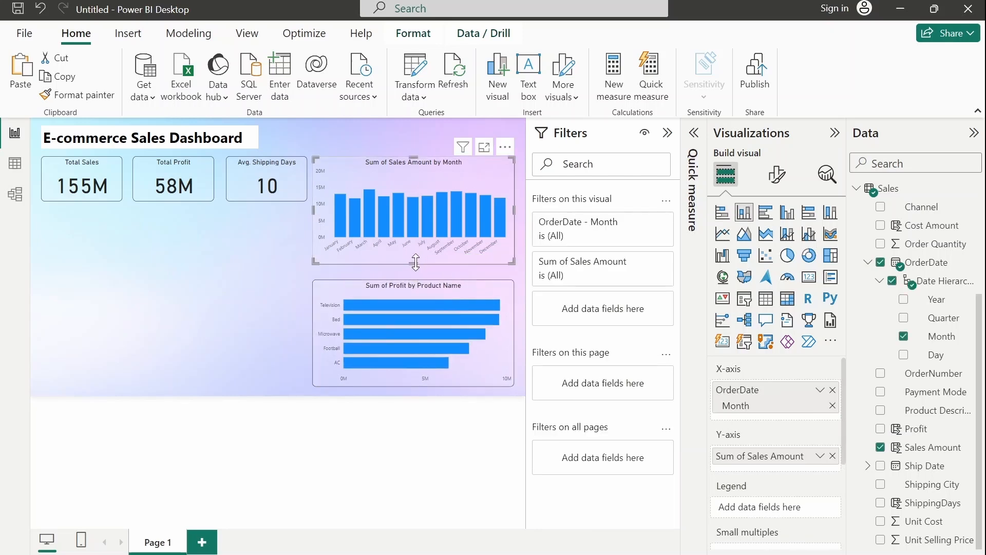
pyautogui.moveTo(415, 263); pyautogui.dragTo(415, 267)
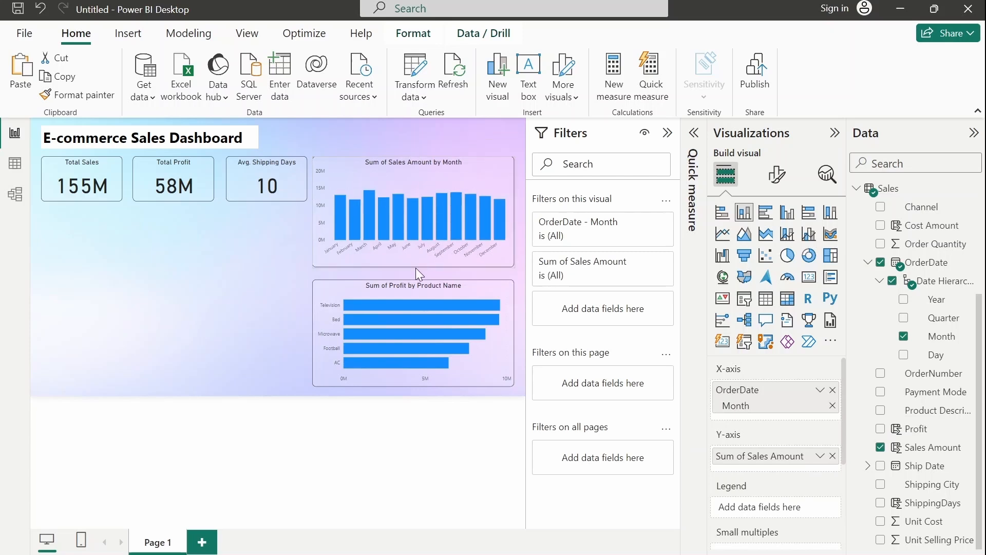
# Look through the profit bar chart's visual and general format options, including the background effects and Y-axis settings
pyautogui.click(421, 309)
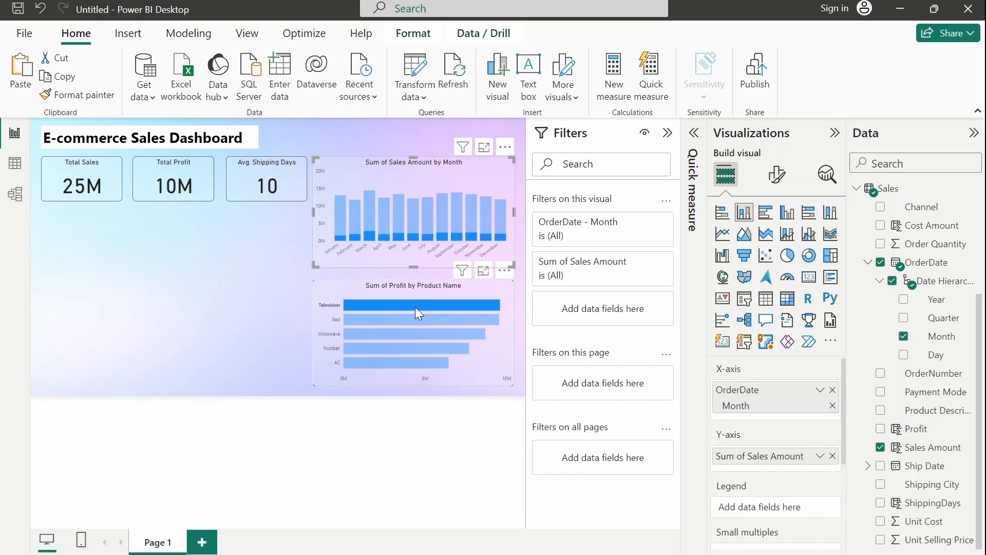
pyautogui.click(476, 381)
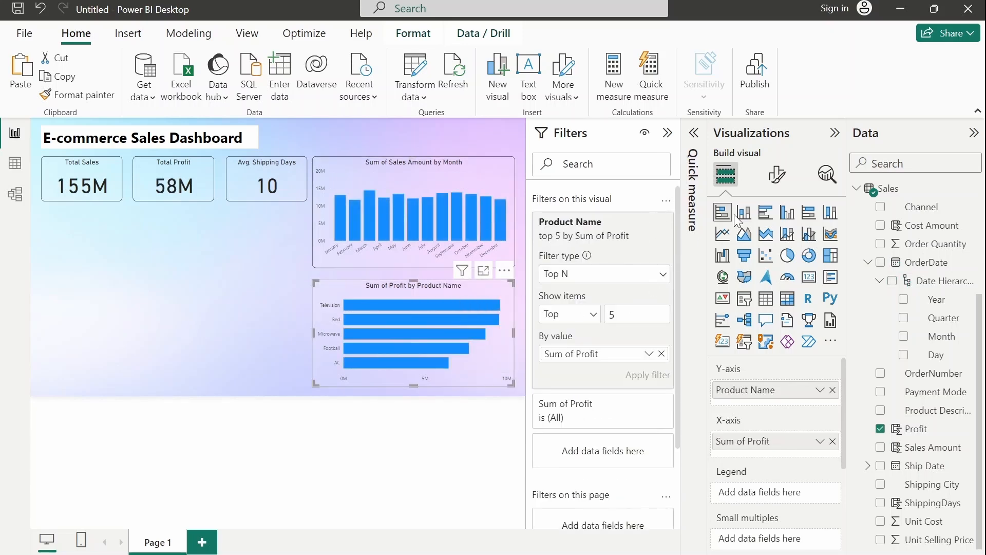
pyautogui.click(777, 176)
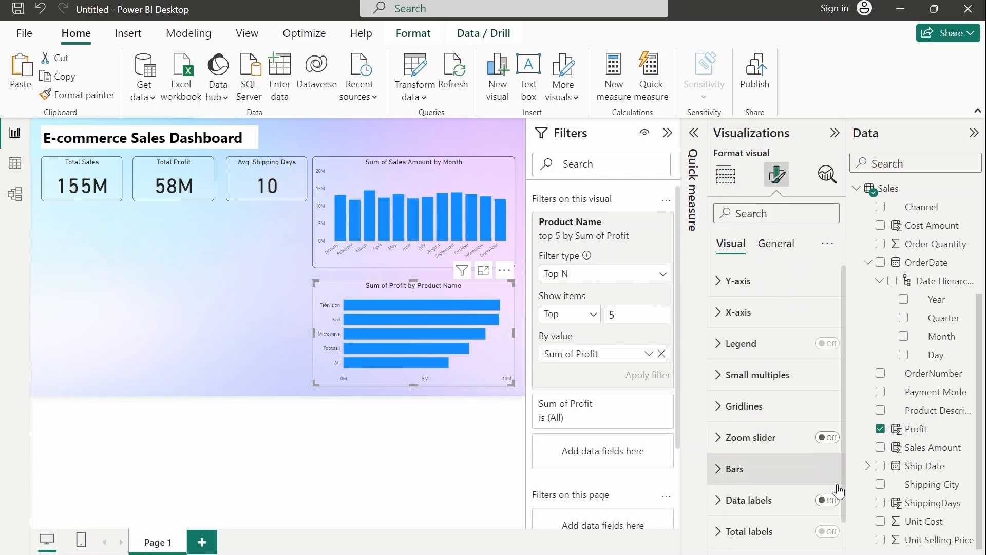
pyautogui.moveTo(843, 481); pyautogui.dragTo(848, 531)
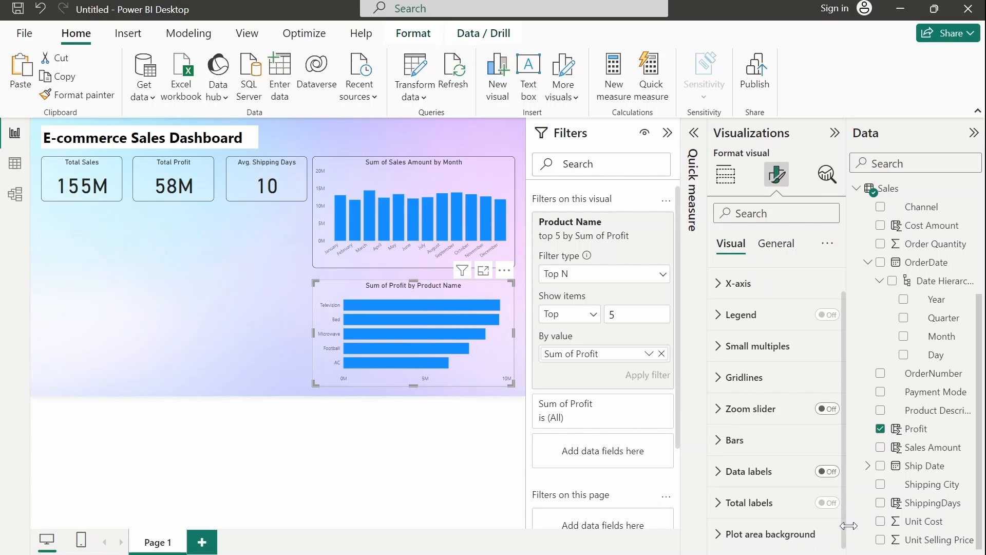
pyautogui.click(781, 247)
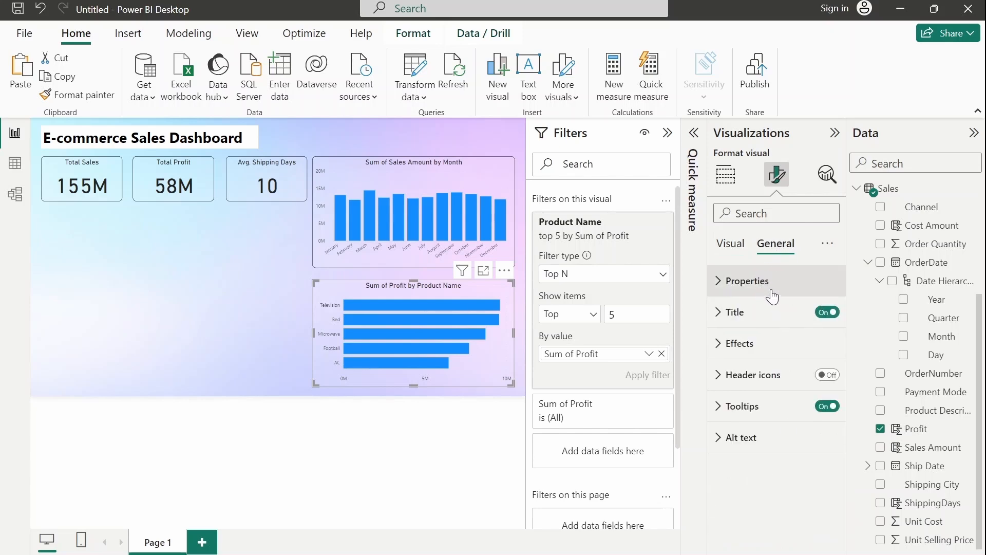
pyautogui.click(721, 349)
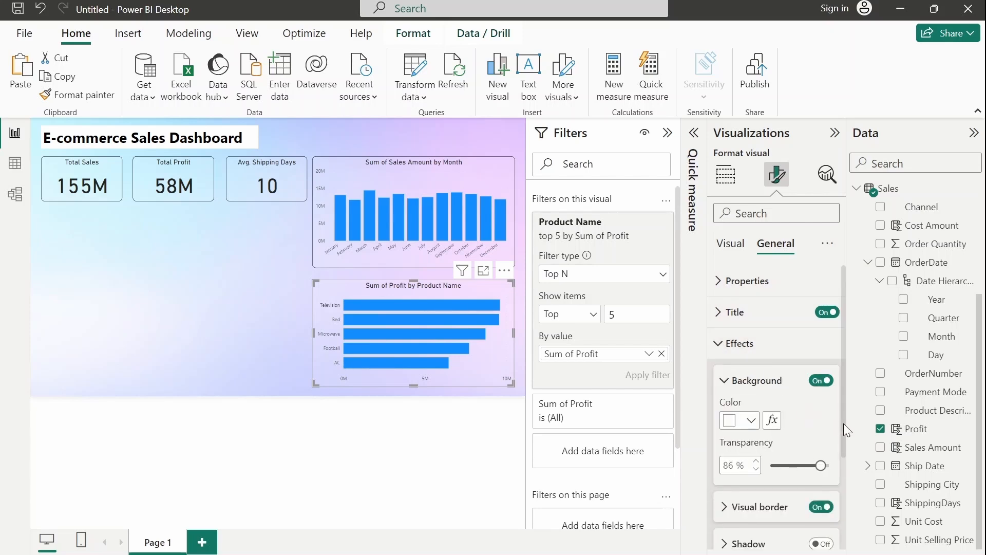
pyautogui.moveTo(843, 423); pyautogui.dragTo(845, 387)
pyautogui.click(729, 246)
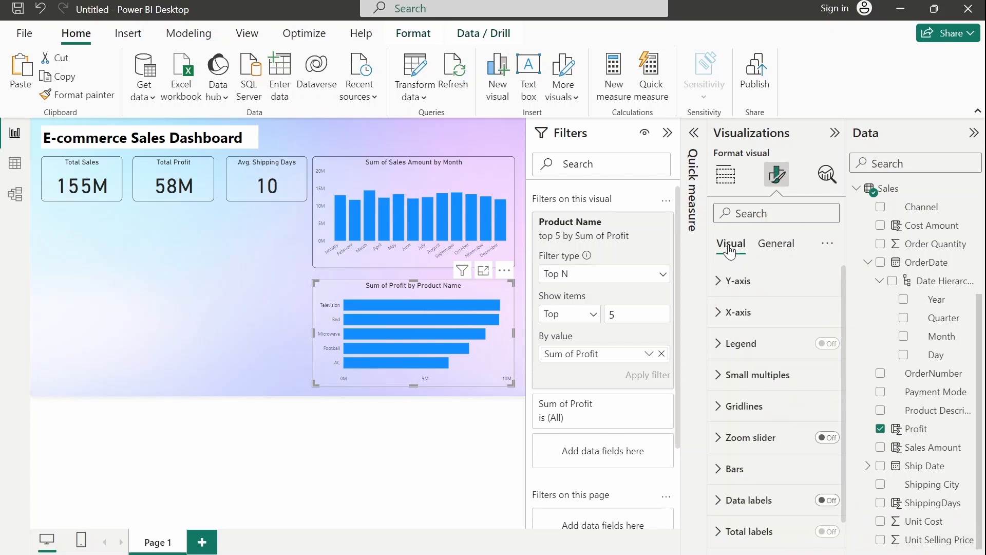
pyautogui.click(723, 285)
pyautogui.click(723, 286)
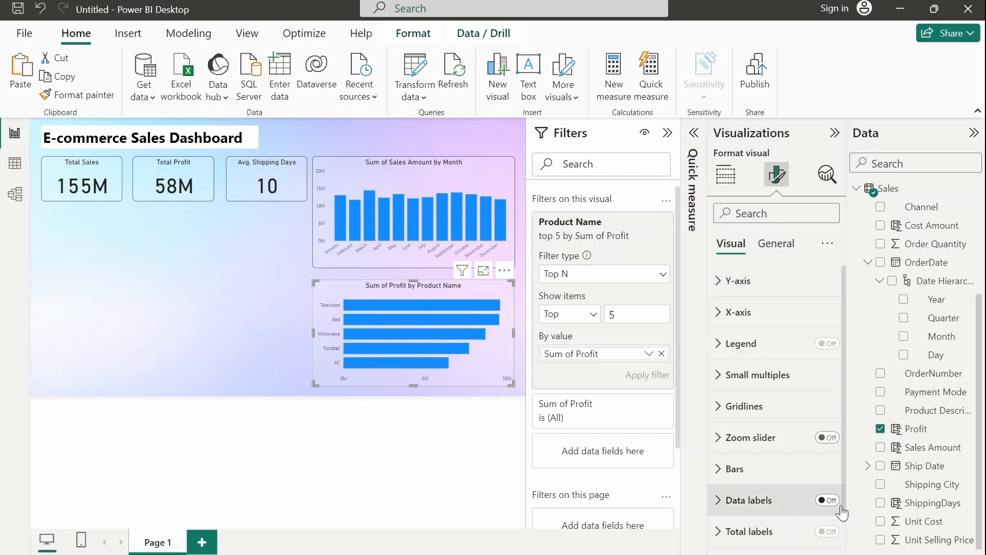
# Set the color of all bars in the profit bar chart to the purple theme color
pyautogui.scroll(-1, 842, 499)
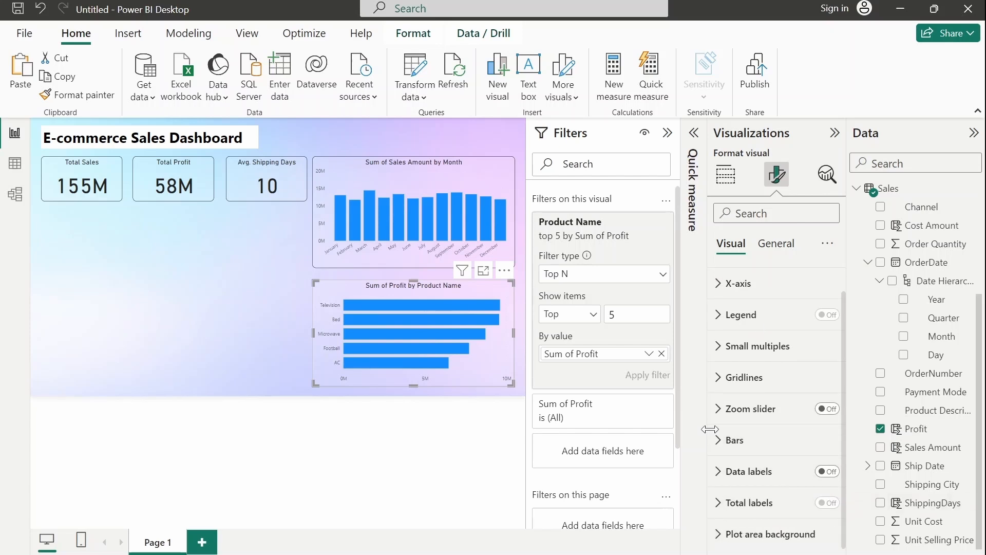
pyautogui.click(720, 442)
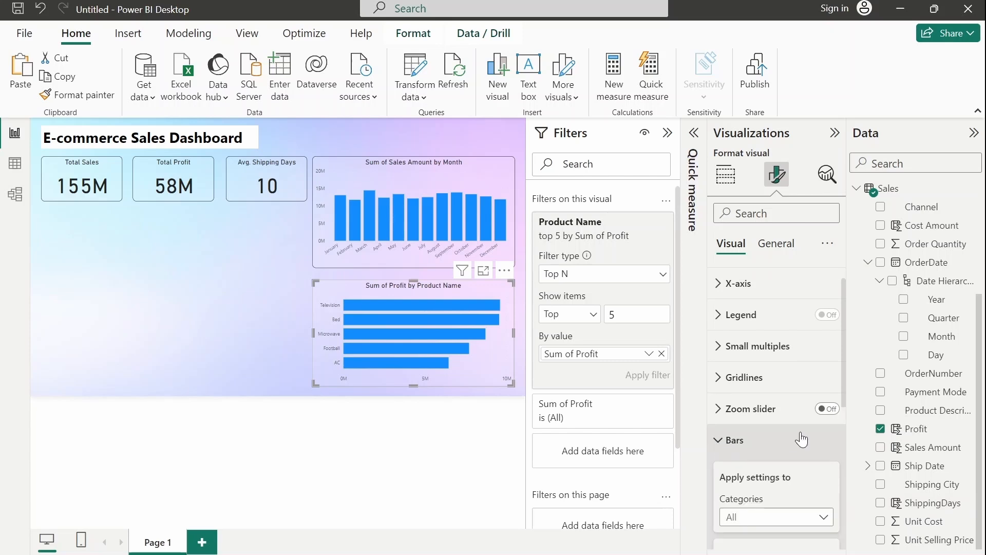
pyautogui.moveTo(843, 383); pyautogui.dragTo(845, 479)
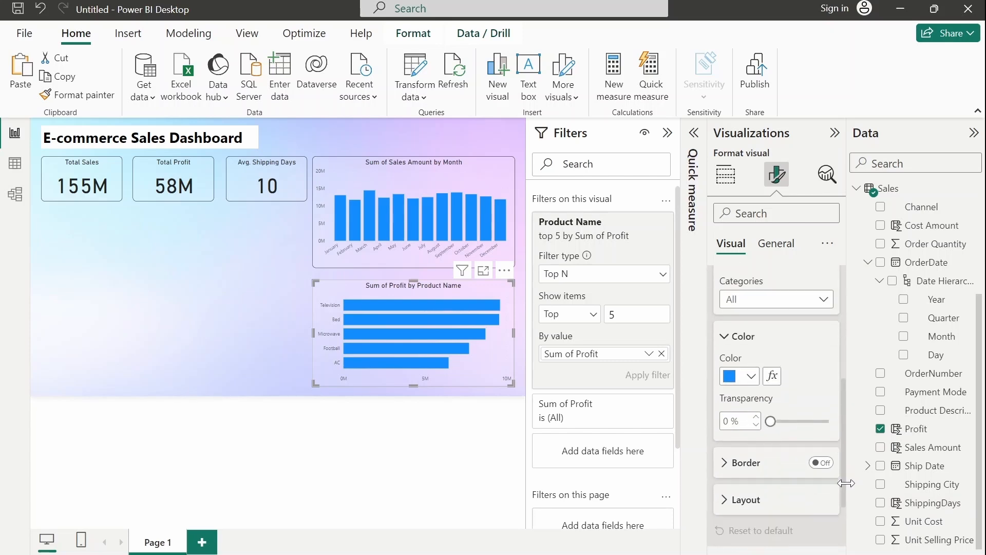
pyautogui.click(751, 379)
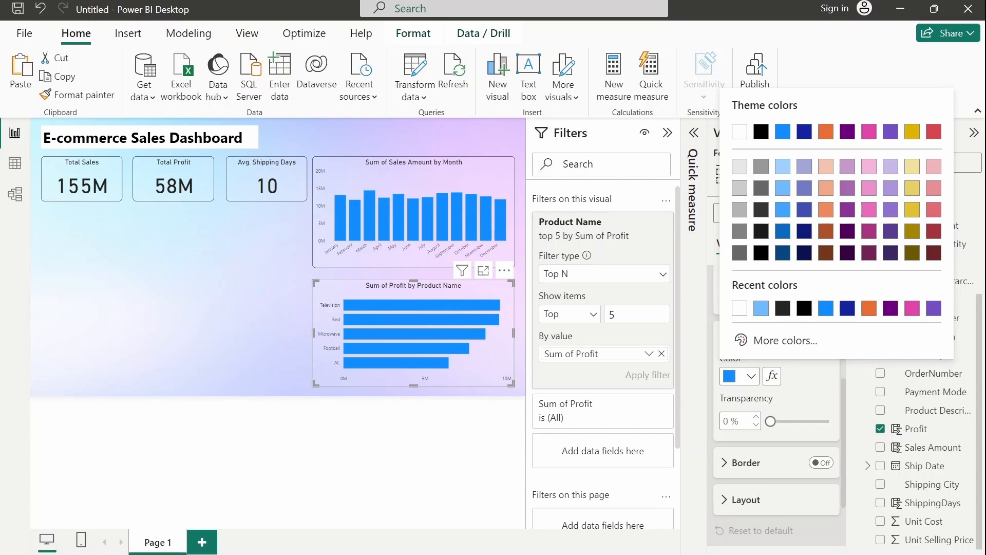
pyautogui.click(890, 132)
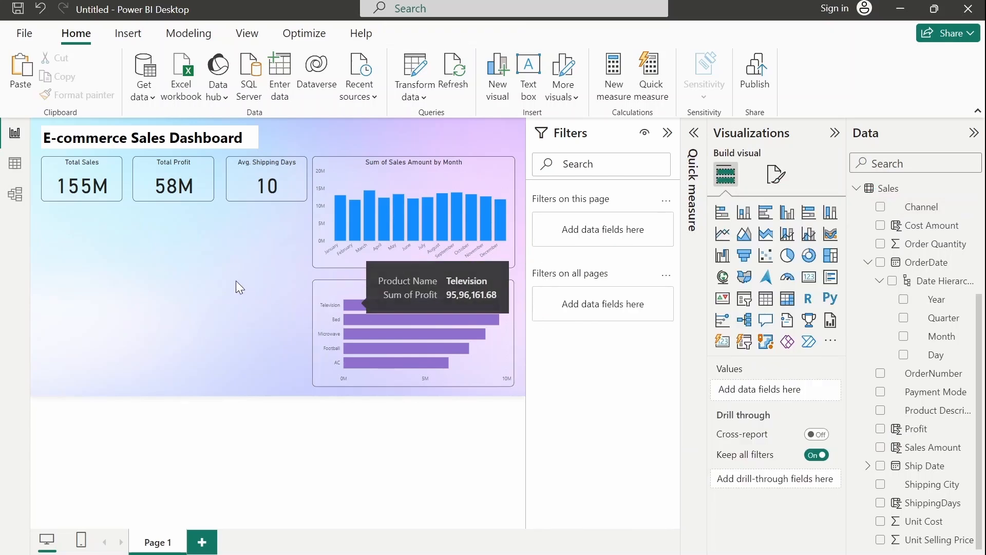
# Add a pie chart with Sales Amount as its values and Payment Mode as its details
pyautogui.click(788, 255)
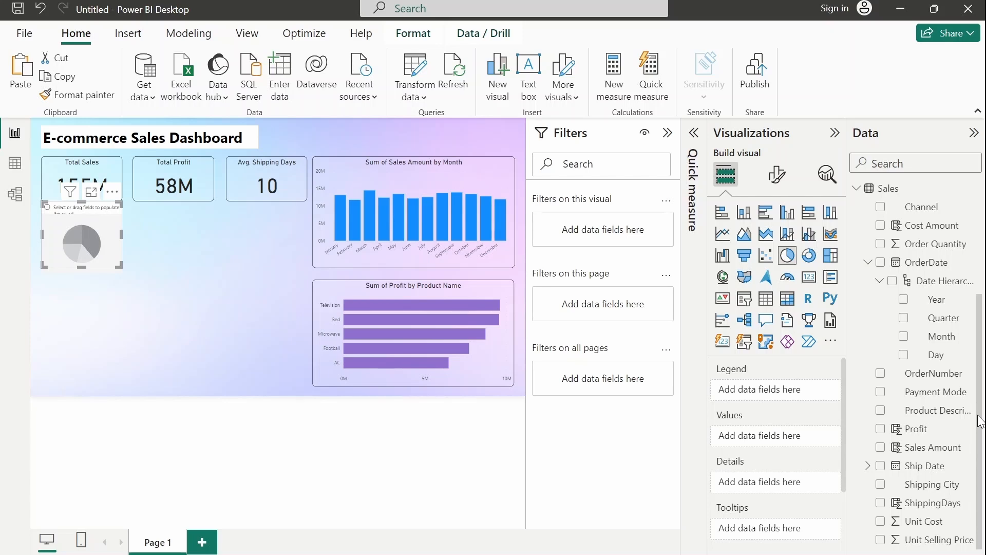
pyautogui.moveTo(925, 454); pyautogui.dragTo(786, 441)
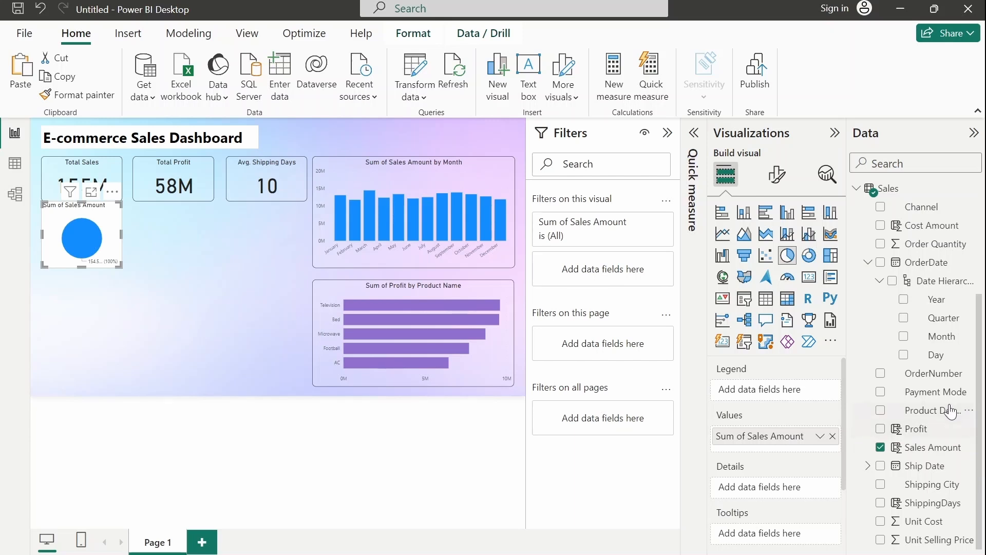
pyautogui.moveTo(935, 393); pyautogui.dragTo(807, 485)
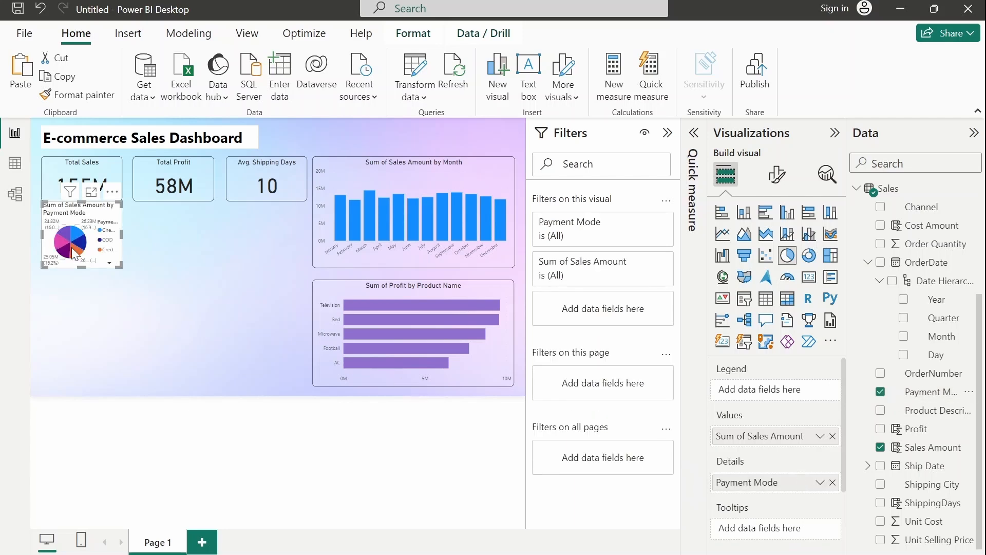
# Enlarge the payment mode pie chart and move the Payment Mode field from its details to its legend
pyautogui.moveTo(98, 237); pyautogui.dragTo(201, 365)
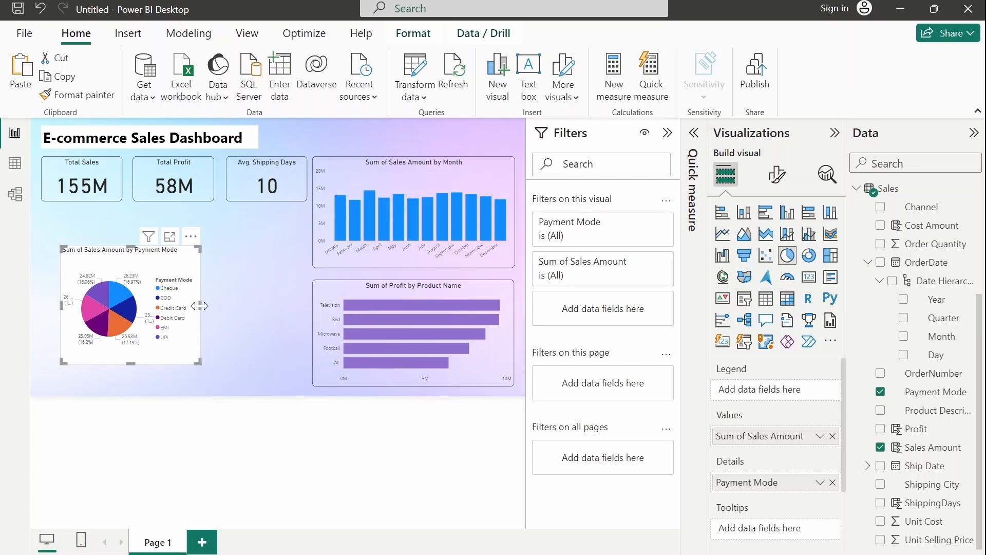
pyautogui.moveTo(199, 306); pyautogui.dragTo(238, 309)
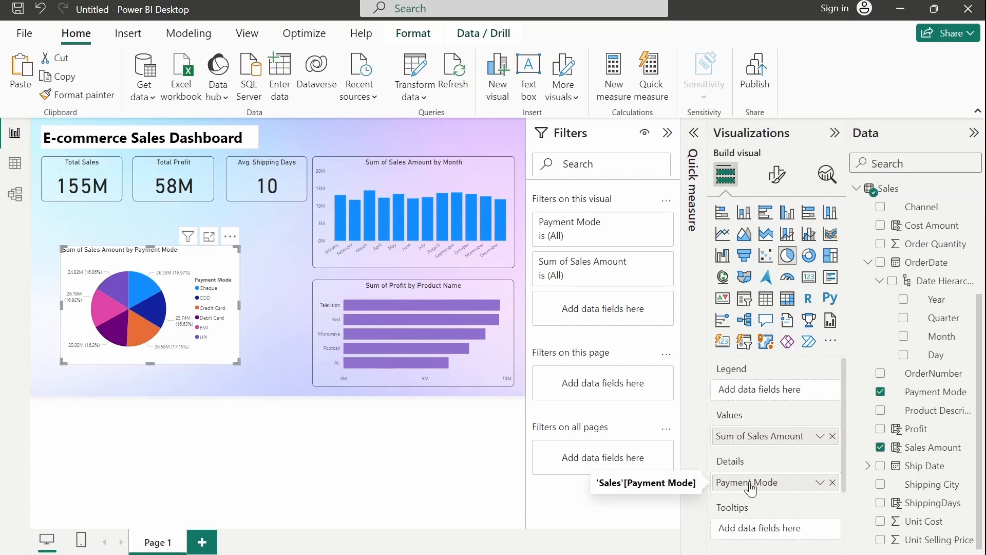
pyautogui.moveTo(751, 489); pyautogui.dragTo(750, 395)
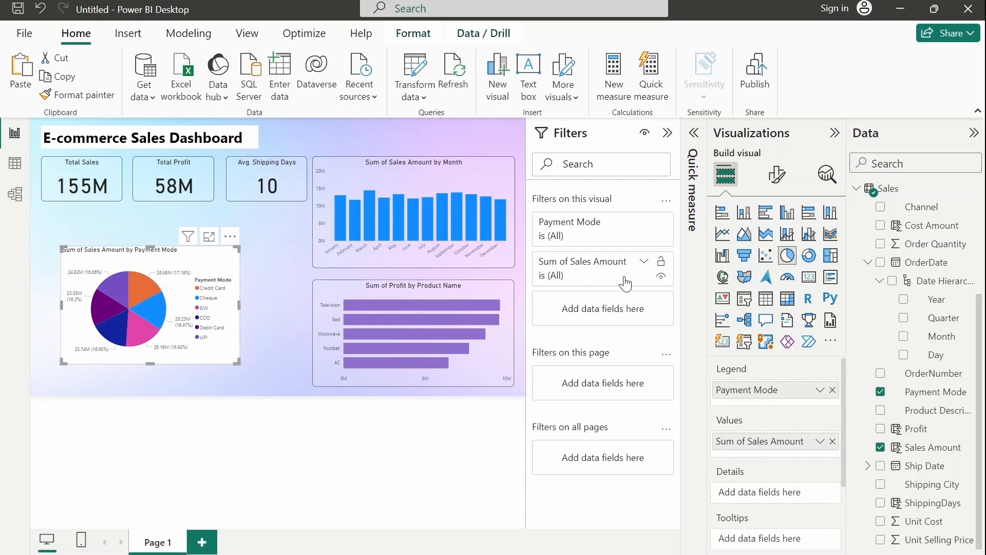
# Copy the profit bar chart's formatting onto the payment mode pie chart with Format Painter
pyautogui.click(778, 177)
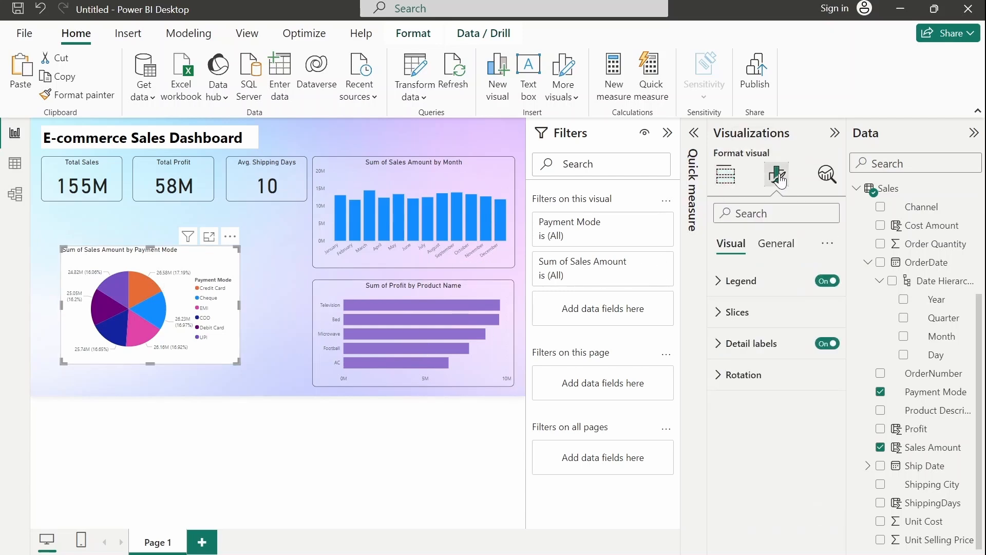
pyautogui.click(272, 323)
pyautogui.click(318, 338)
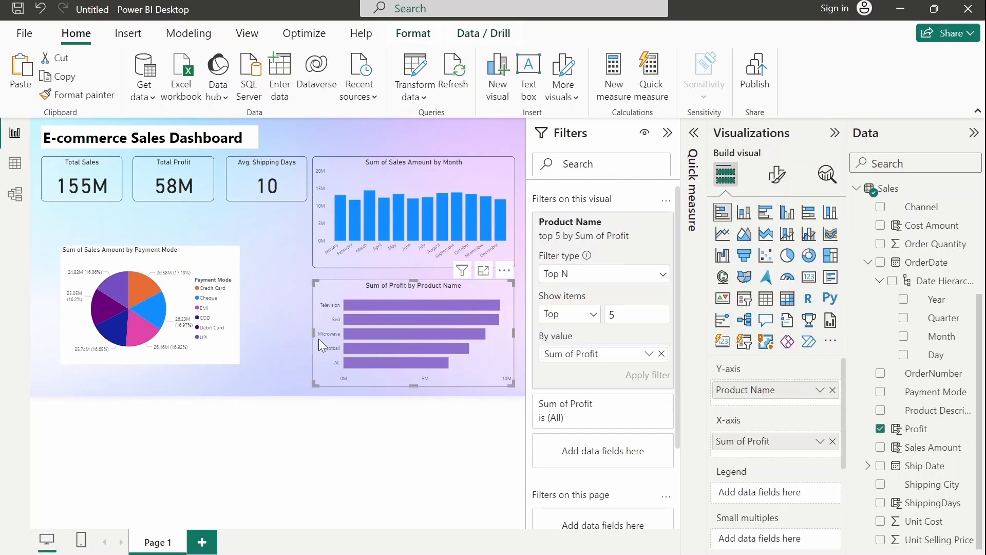
pyautogui.click(95, 98)
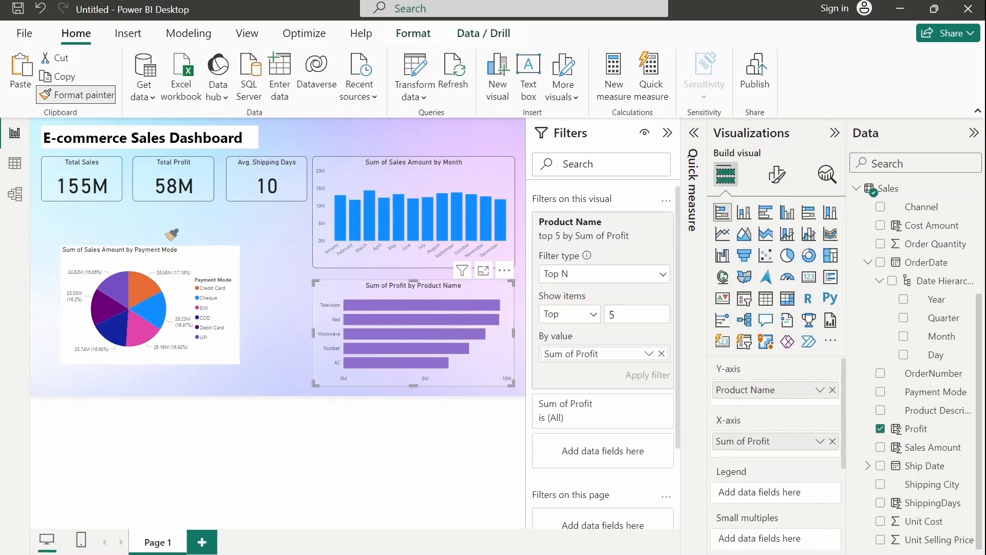
pyautogui.click(192, 271)
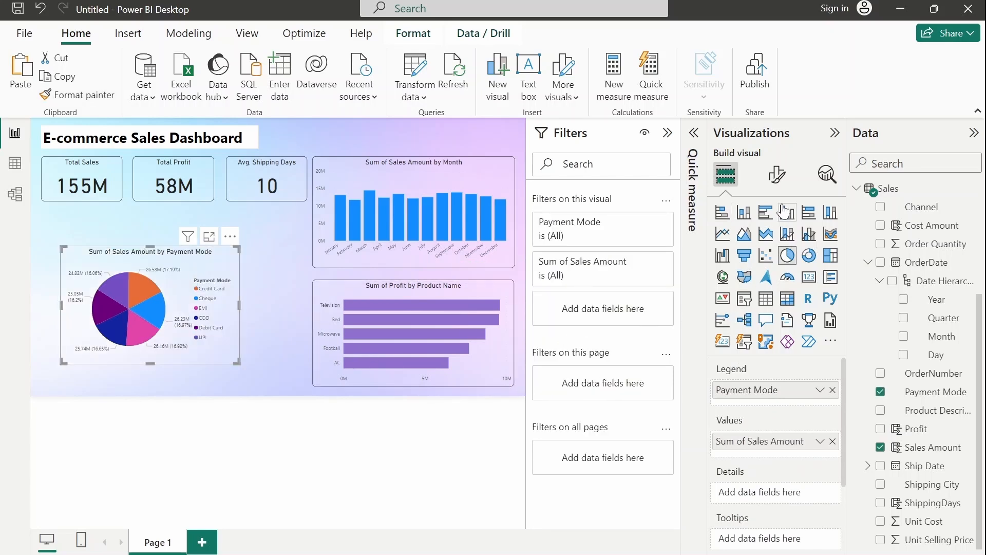
# Turn off the pie chart's legend and look through its slice color settings
pyautogui.click(776, 175)
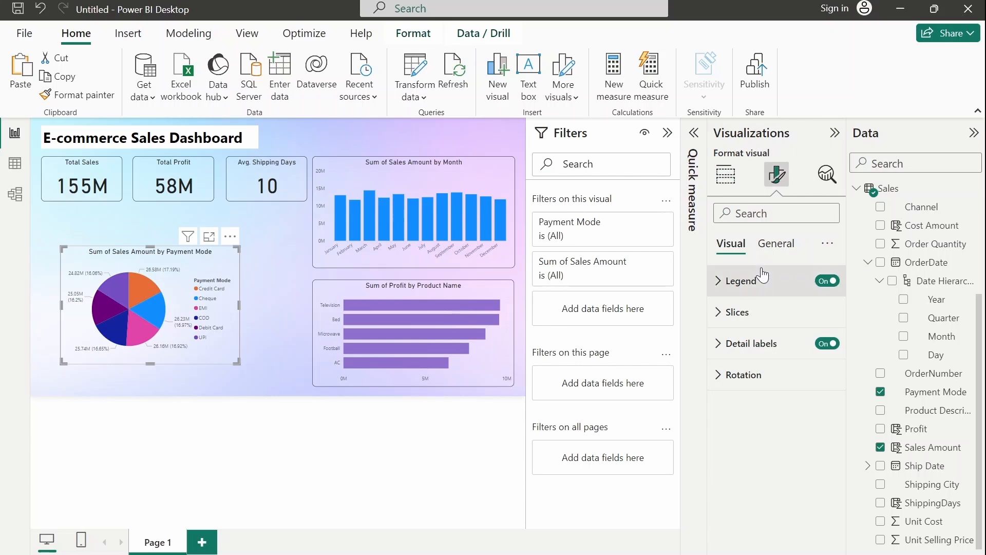
pyautogui.click(826, 281)
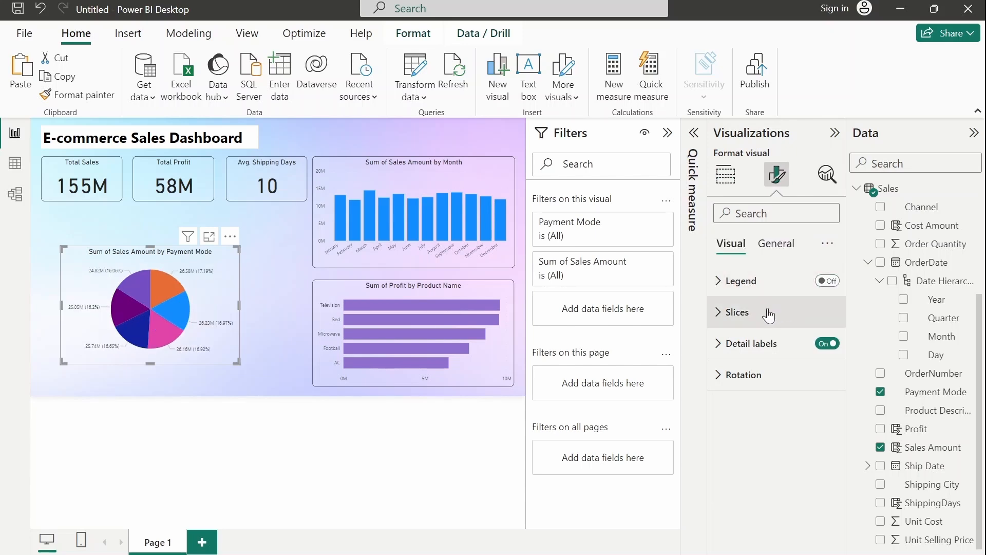
pyautogui.click(721, 317)
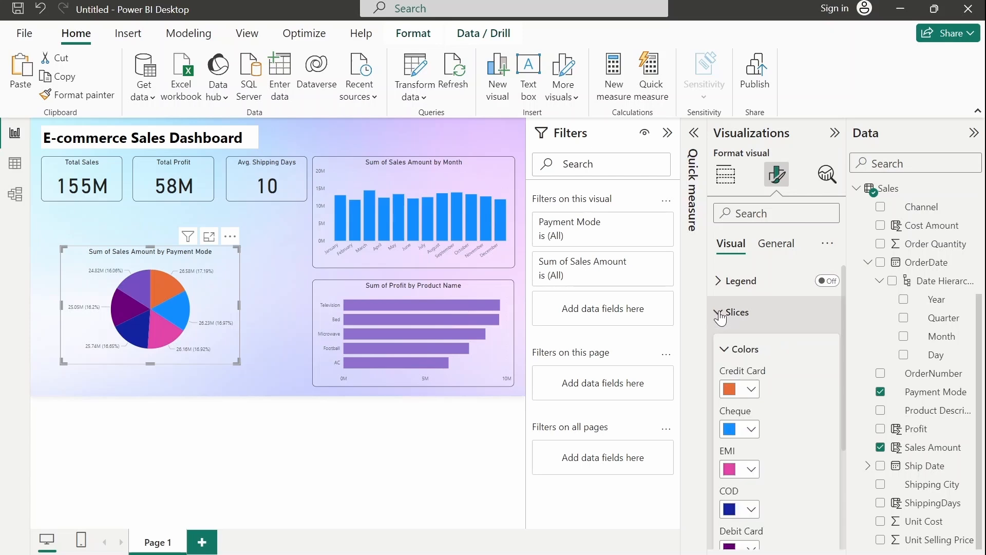
pyautogui.moveTo(843, 372); pyautogui.dragTo(843, 349)
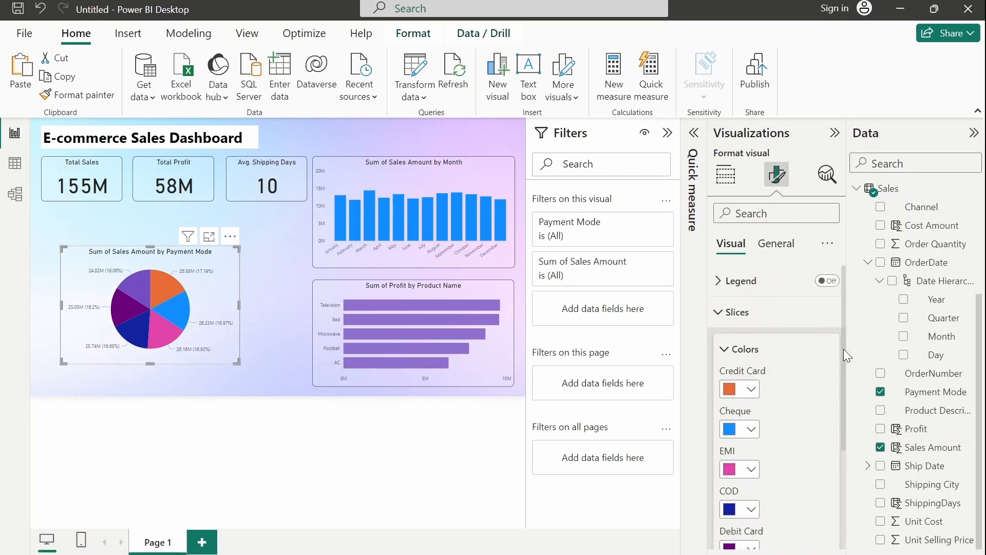
pyautogui.click(730, 349)
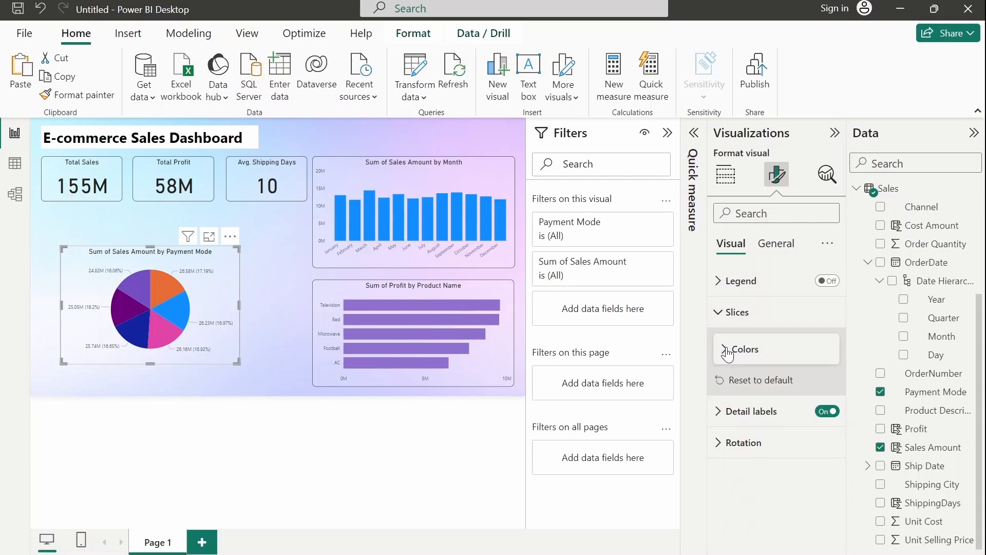
# Set the pie chart's detail label contents to Category, percent of total
pyautogui.click(719, 413)
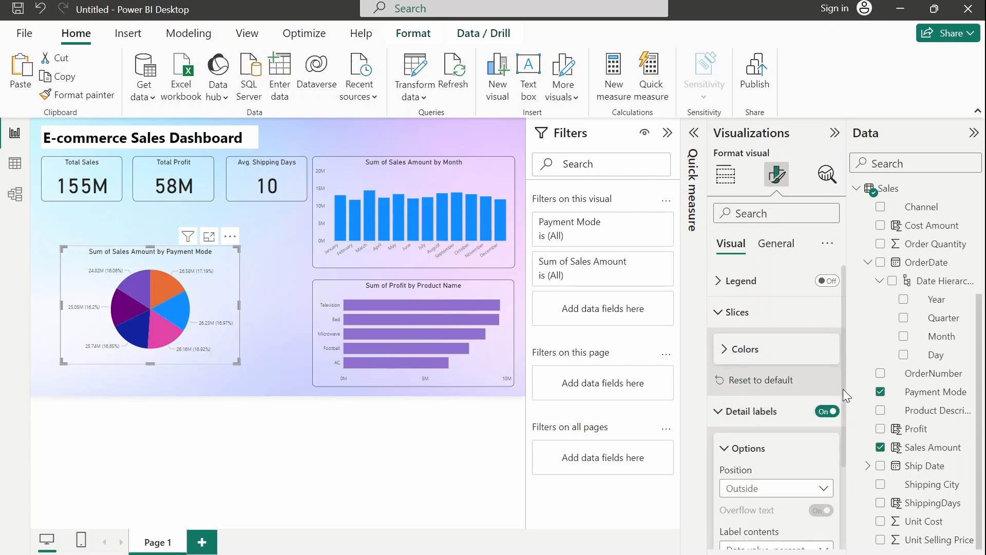
pyautogui.moveTo(843, 389); pyautogui.dragTo(840, 488)
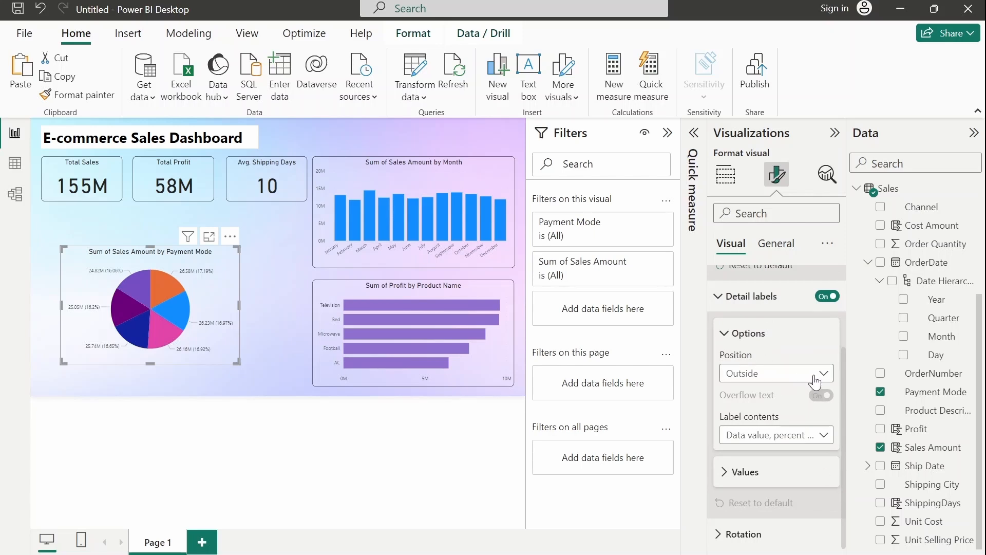
pyautogui.click(814, 445)
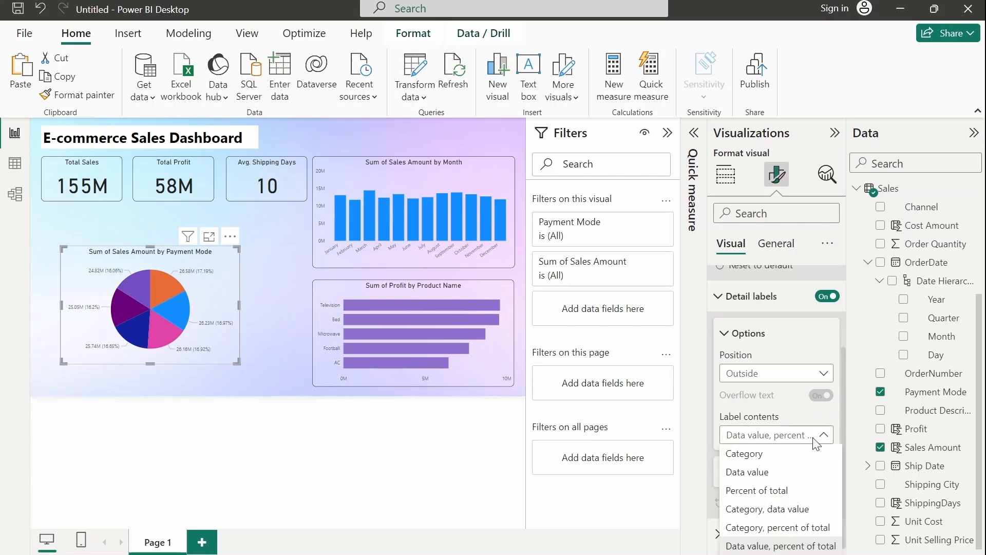
pyautogui.click(754, 529)
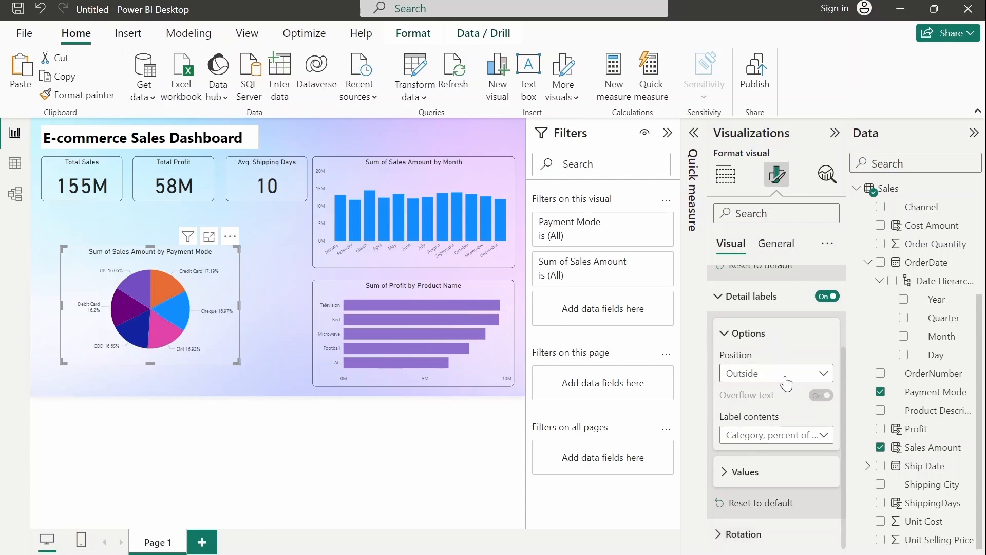
pyautogui.click(726, 333)
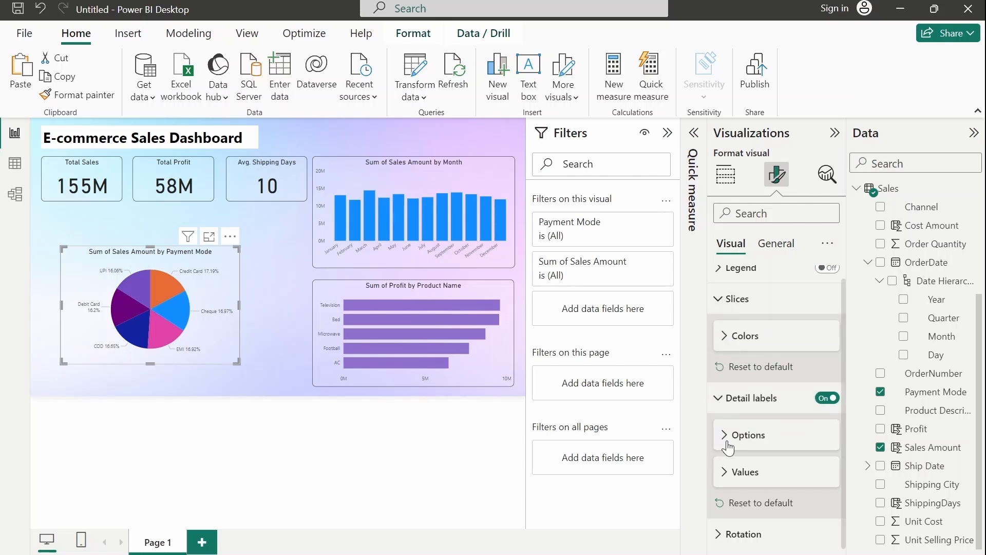
# Set the font size of the pie chart's detail label values to 12
pyautogui.click(728, 475)
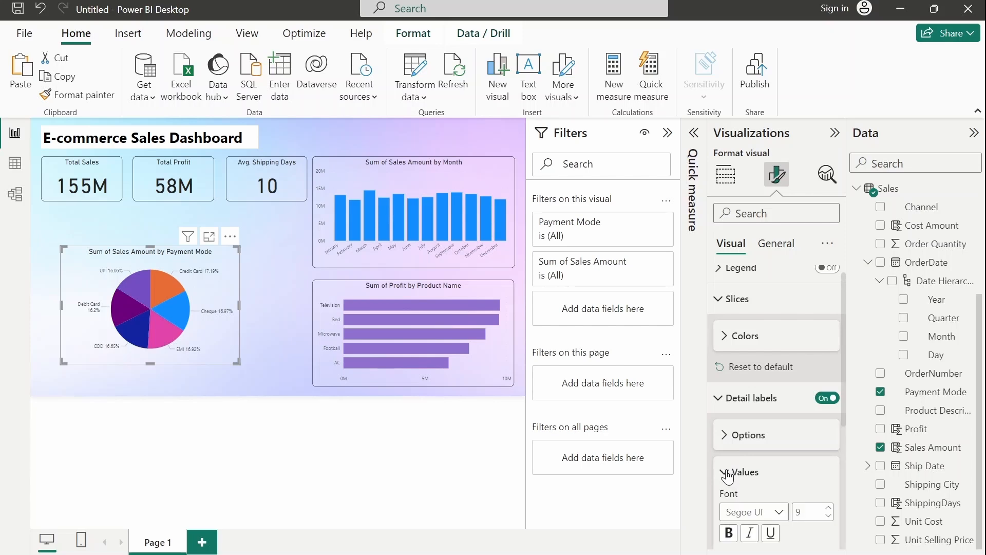
pyautogui.moveTo(843, 412); pyautogui.dragTo(843, 455)
pyautogui.click(829, 429)
pyautogui.click(829, 429)
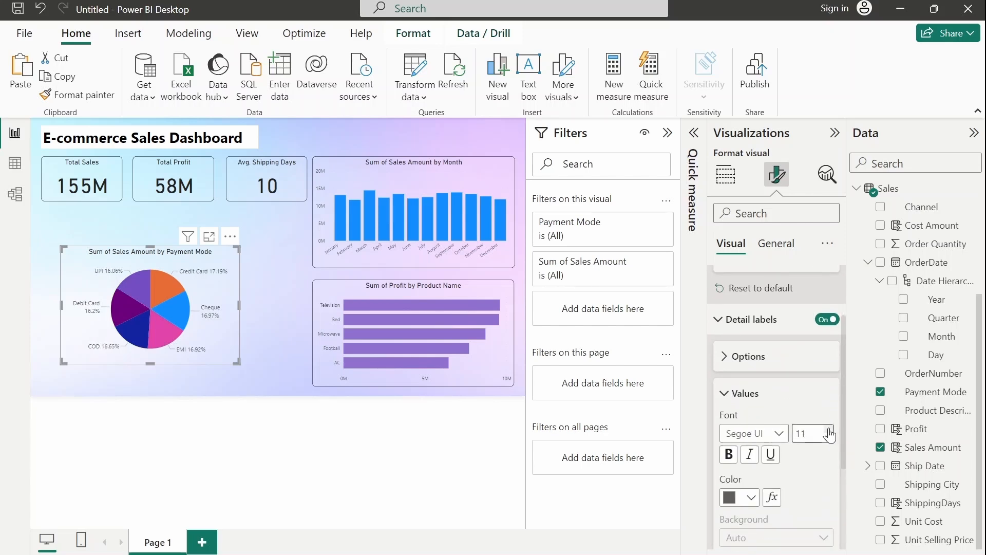
pyautogui.click(829, 429)
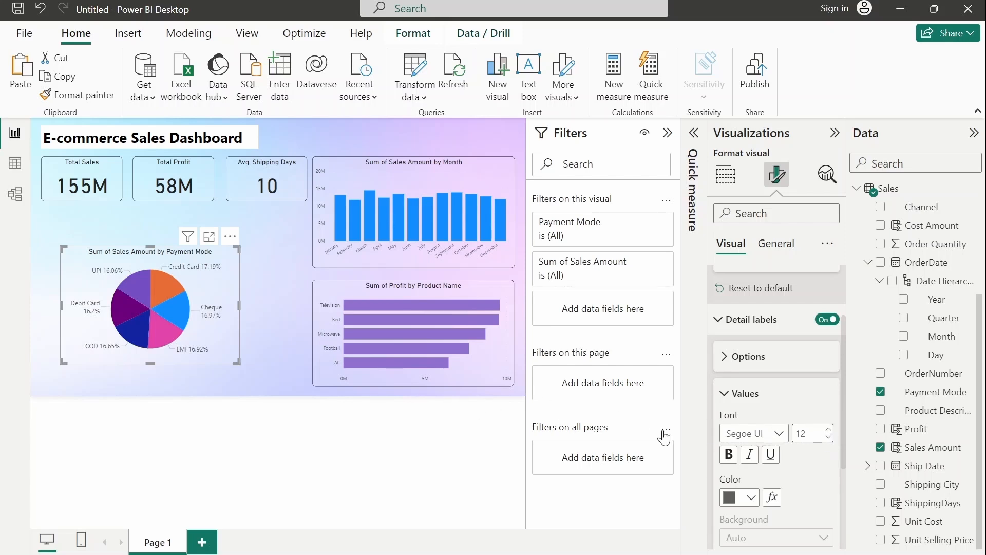
pyautogui.click(719, 322)
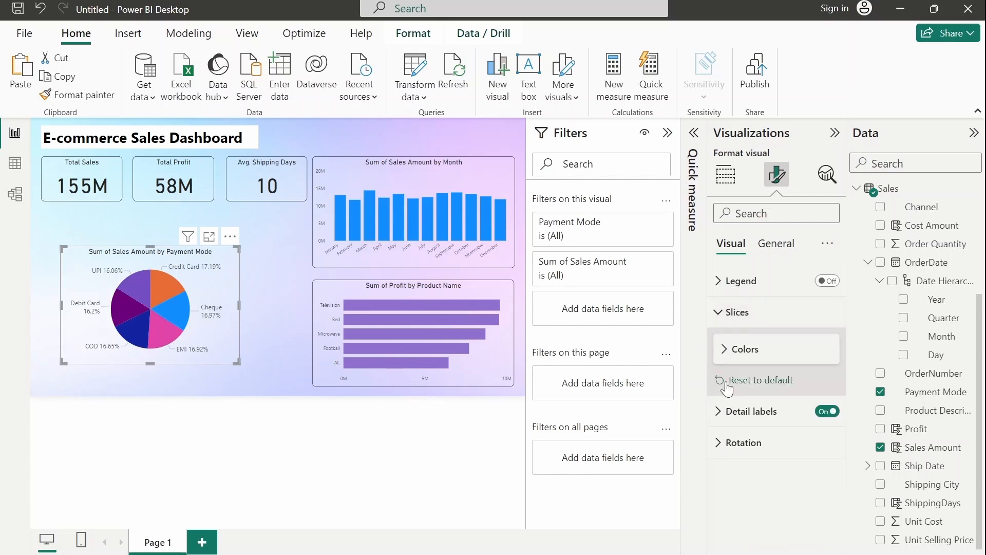
# Change the pie chart's title text to "Sales By Payment Mode"
pyautogui.click(779, 245)
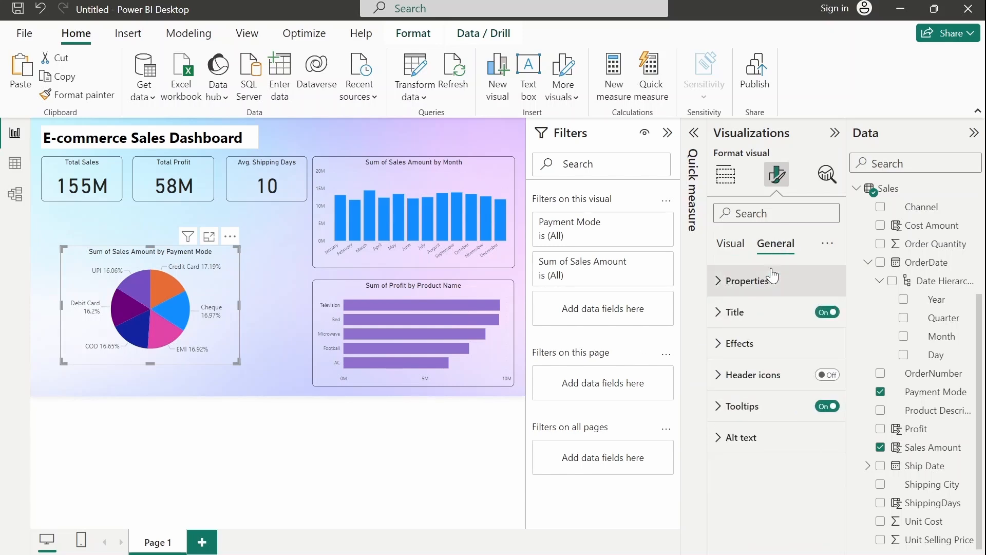
pyautogui.click(715, 320)
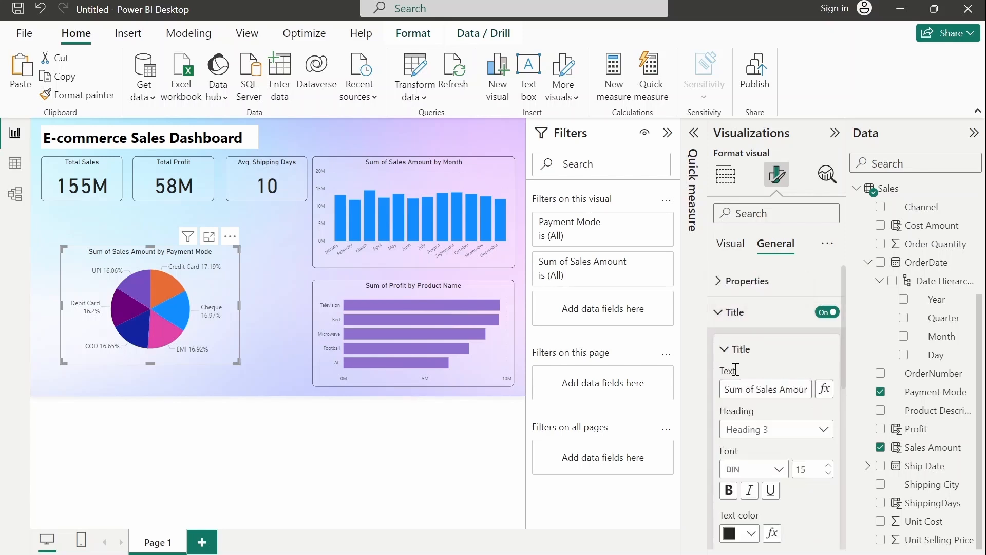
pyautogui.click(794, 391)
pyautogui.hotkey('ctrl', 'a')
pyautogui.press('BackSpace')
pyautogui.write('Sales b')
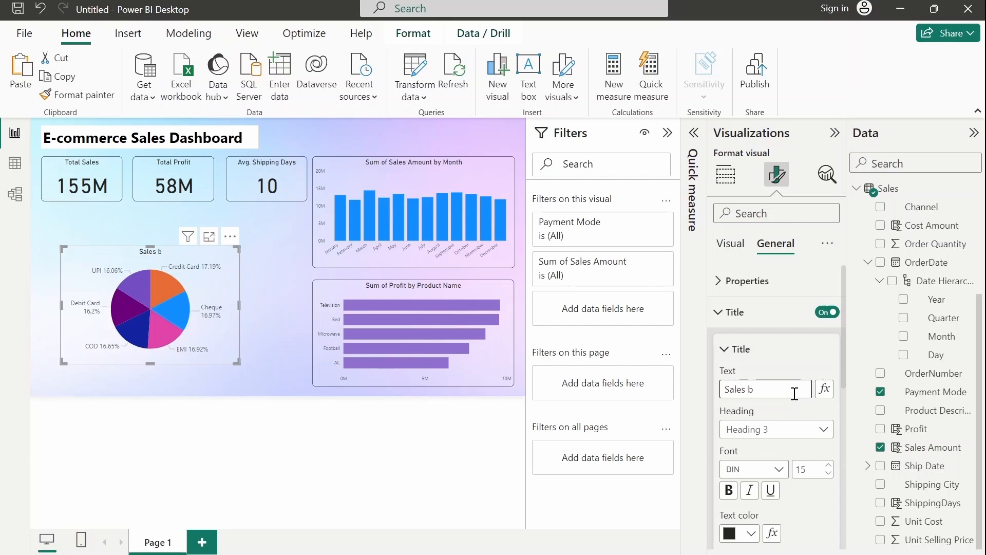
pyautogui.press('BackSpace')
pyautogui.write('By Payment Mode')
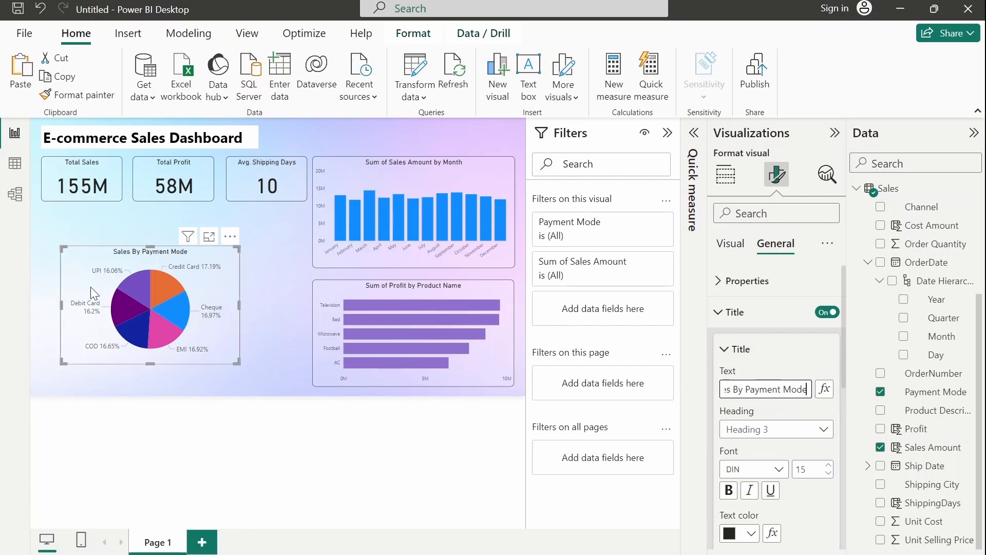
# Shrink the payment mode pie chart and place it directly beside the profit bar chart, with their lower edges aligned
pyautogui.moveTo(61, 248); pyautogui.dragTo(122, 291)
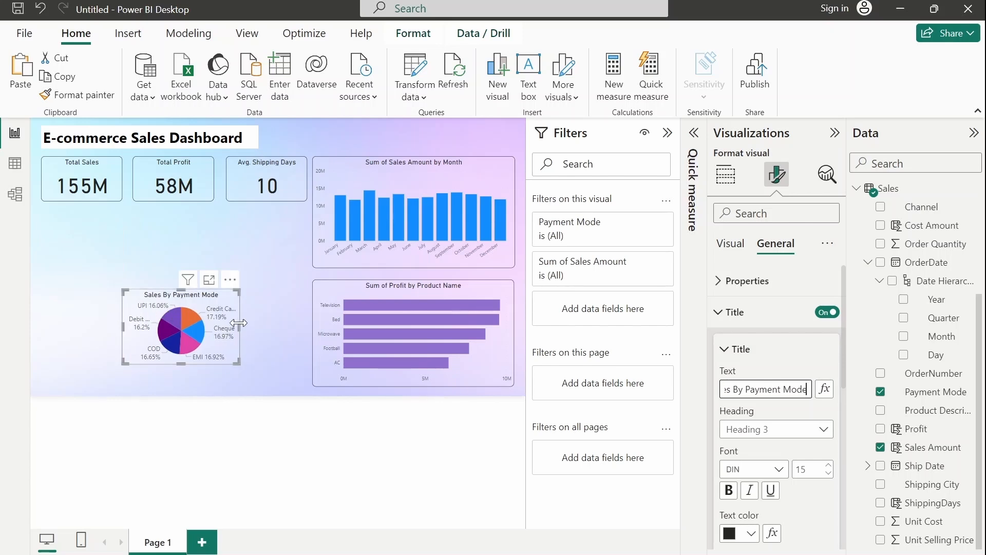
pyautogui.moveTo(239, 322); pyautogui.dragTo(245, 322)
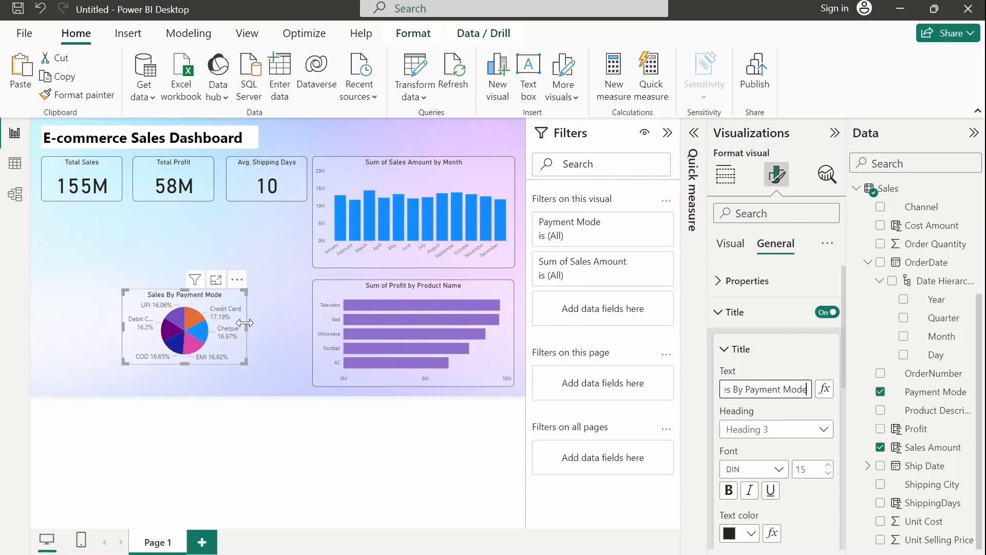
pyautogui.moveTo(168, 299)
pyautogui.mouseDown()
pyautogui.moveTo(230, 324)
pyautogui.moveTo(181, 302)
pyautogui.mouseUp()
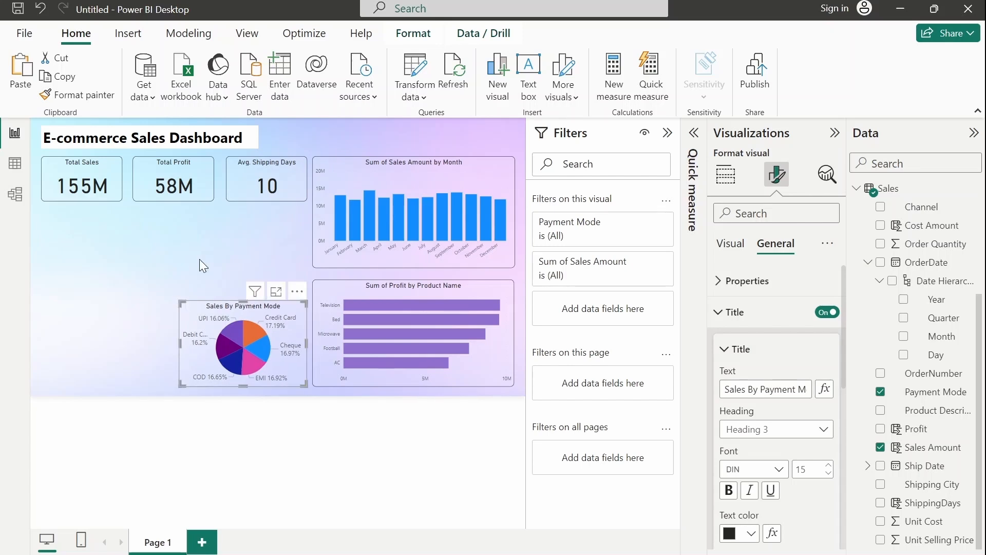
# Add a donut chart with Profit as its values and Channel as its details, and enlarge it beneath the KPI cards
pyautogui.click(214, 237)
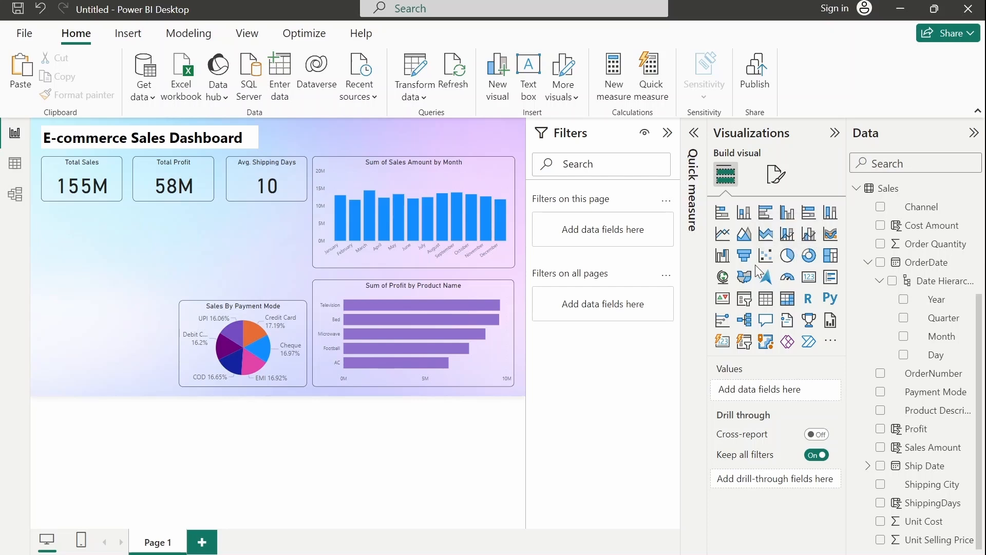
pyautogui.click(809, 255)
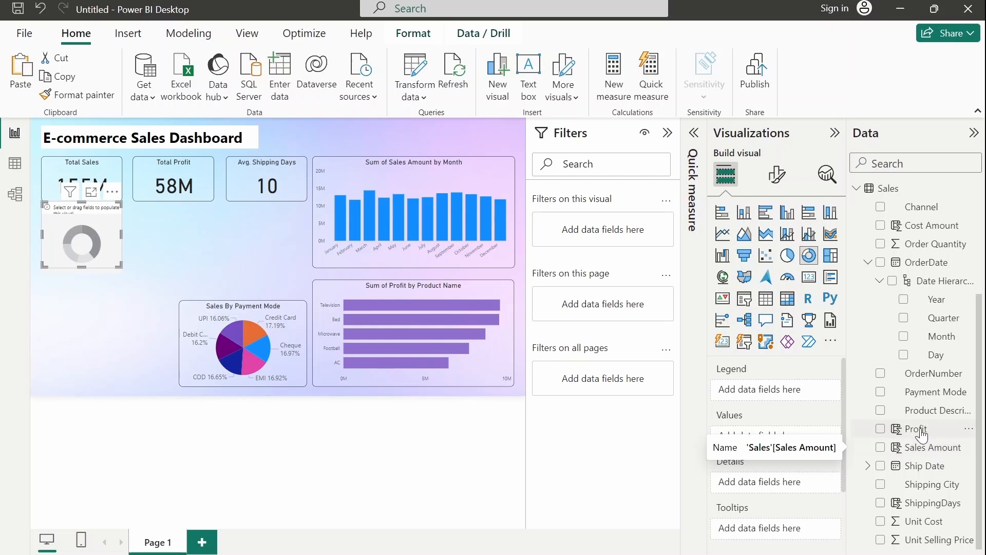
pyautogui.moveTo(920, 430); pyautogui.dragTo(778, 441)
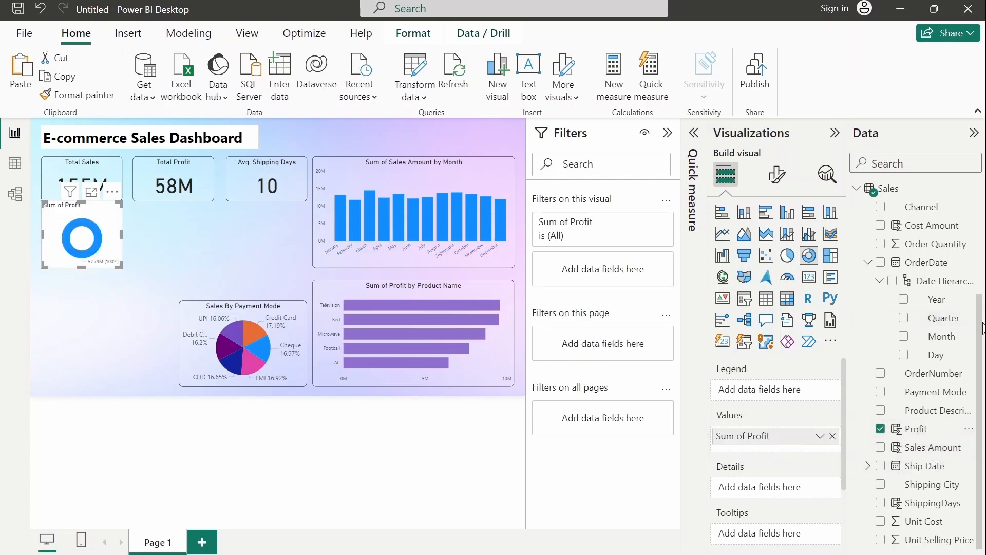
pyautogui.moveTo(982, 325); pyautogui.dragTo(981, 288)
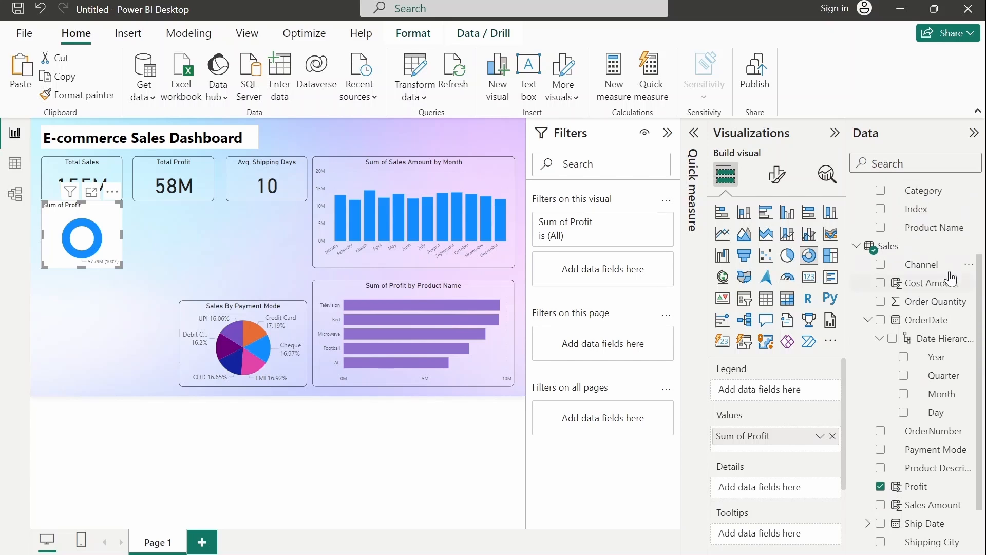
pyautogui.moveTo(913, 266); pyautogui.dragTo(787, 488)
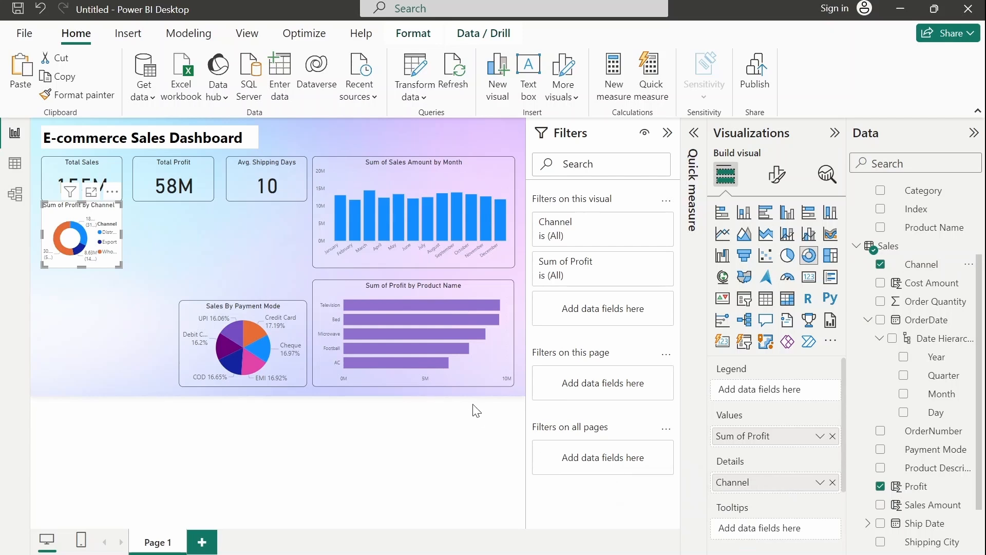
pyautogui.moveTo(119, 264); pyautogui.dragTo(169, 280)
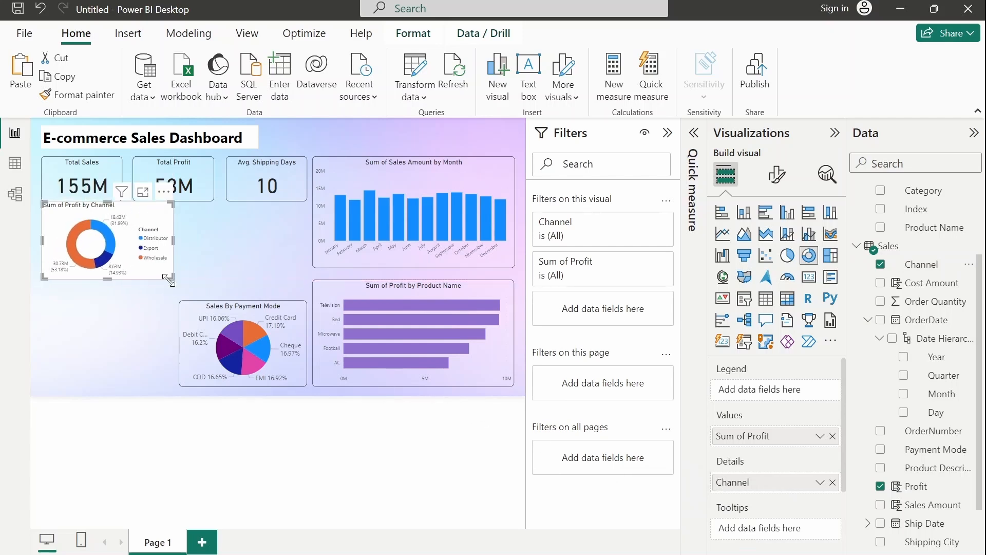
# Copy the payment mode pie chart's formatting onto the Profit by Channel donut chart with Format painter
pyautogui.click(209, 353)
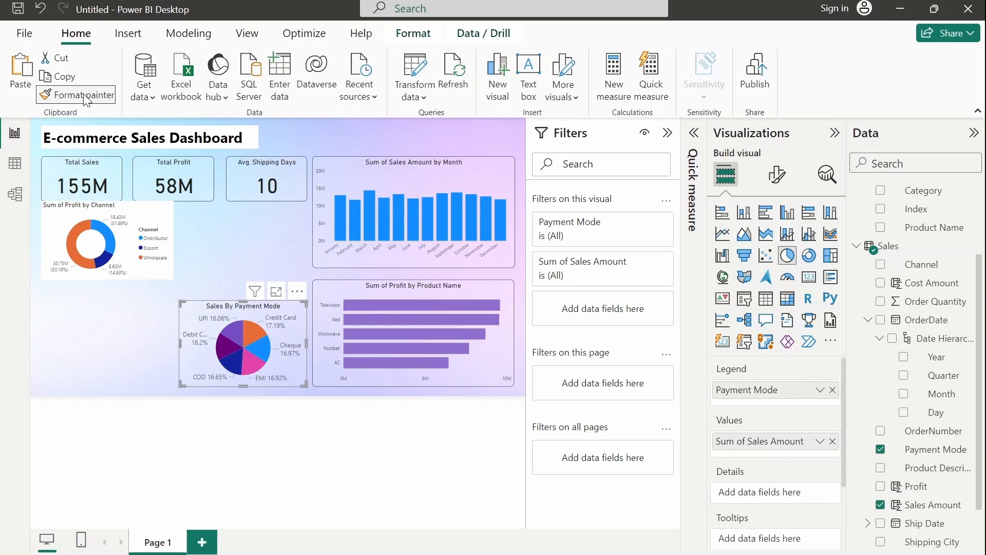
pyautogui.click(202, 332)
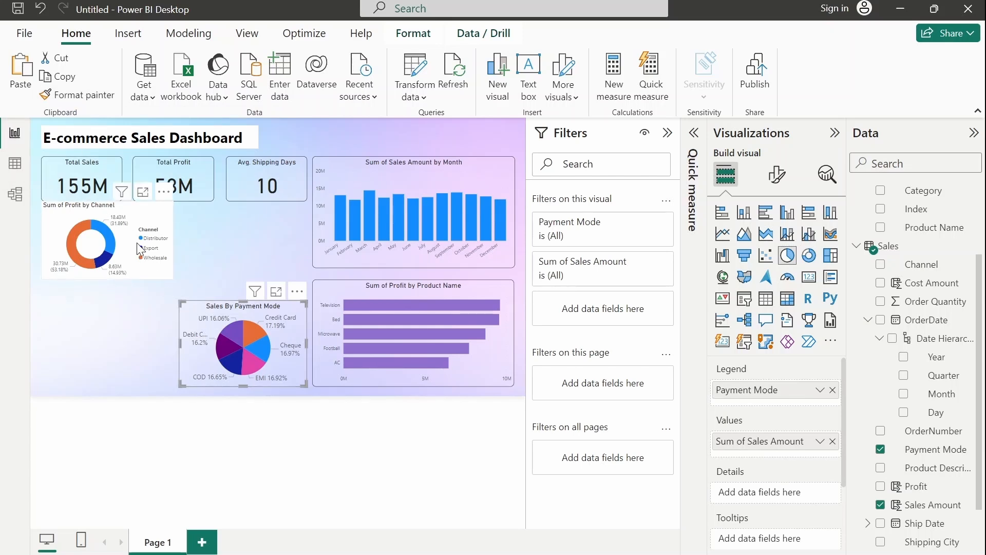
pyautogui.click(84, 95)
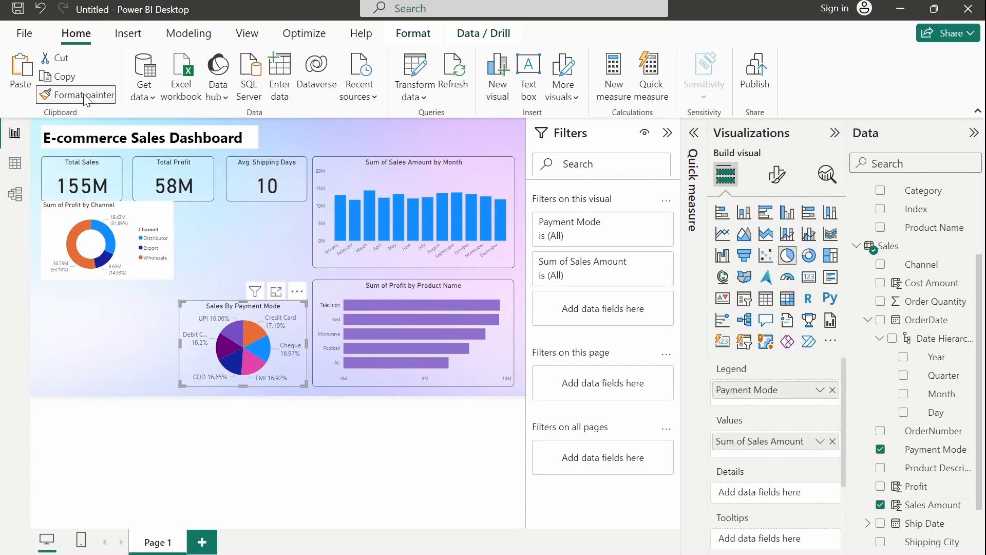
pyautogui.click(138, 237)
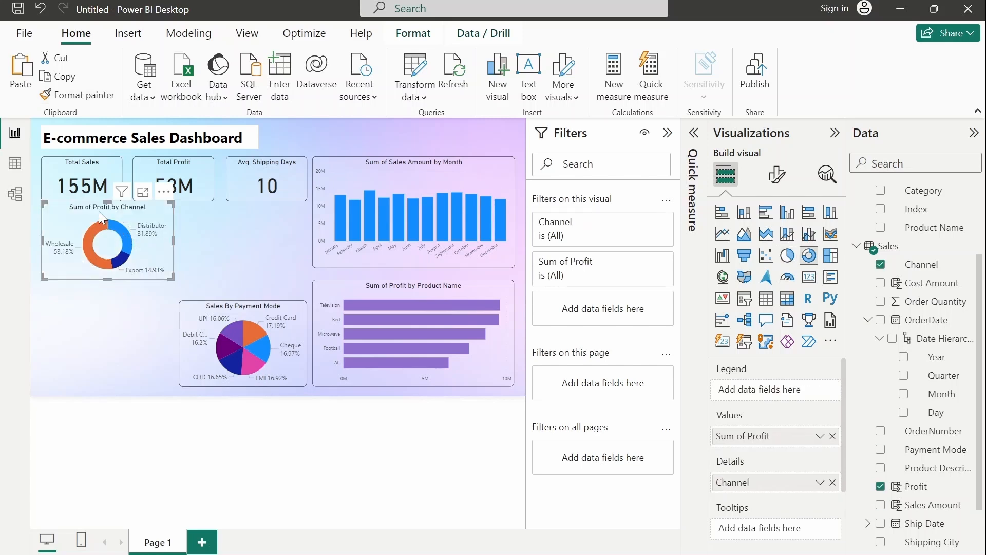
# Move the donut chart directly above the payment mode pie chart and narrow it to the pie chart's width
pyautogui.moveTo(94, 211); pyautogui.dragTo(226, 222)
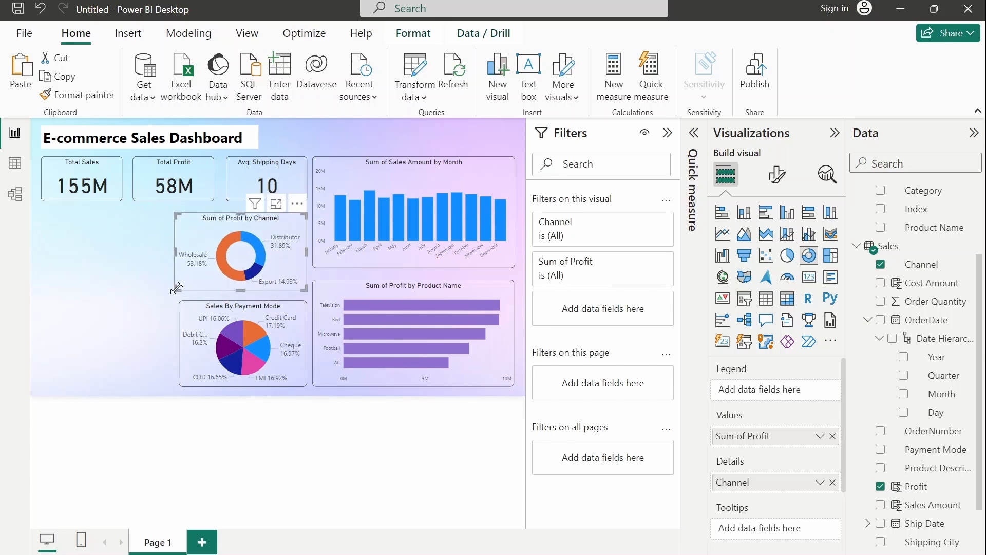
pyautogui.moveTo(176, 288); pyautogui.dragTo(183, 287)
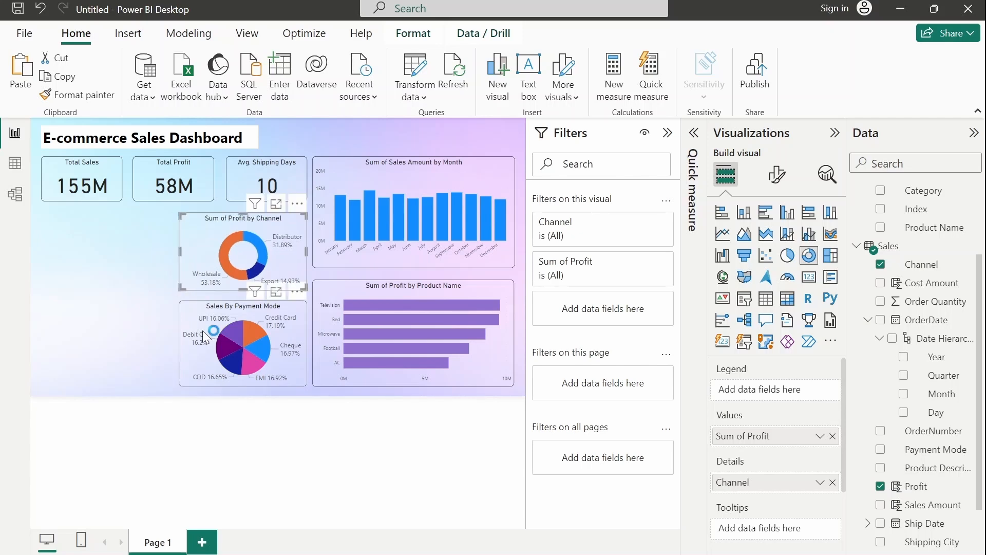
pyautogui.click(298, 455)
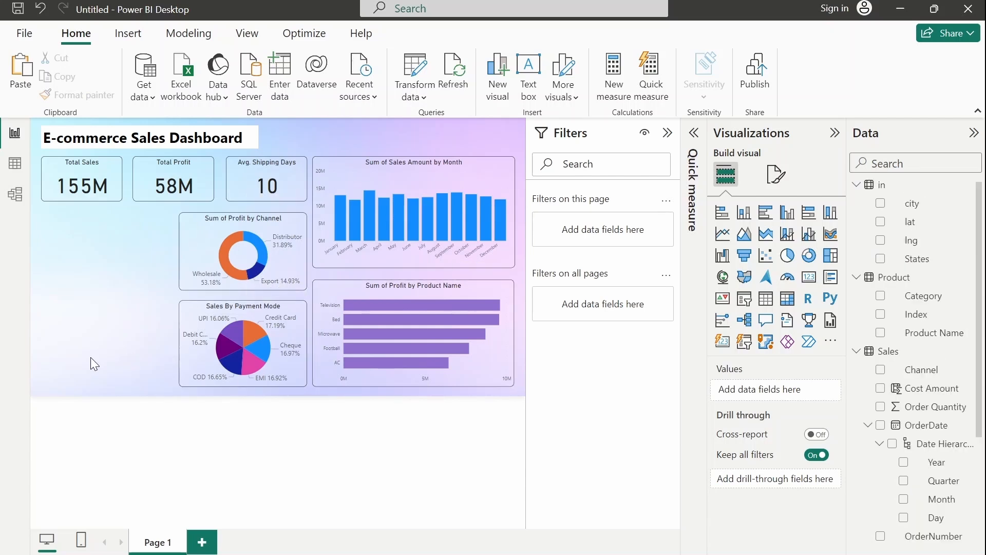
# Add a map with States as its location and Sales Amount as its bubble size, and enlarge it beneath the KPI cards
pyautogui.click(723, 278)
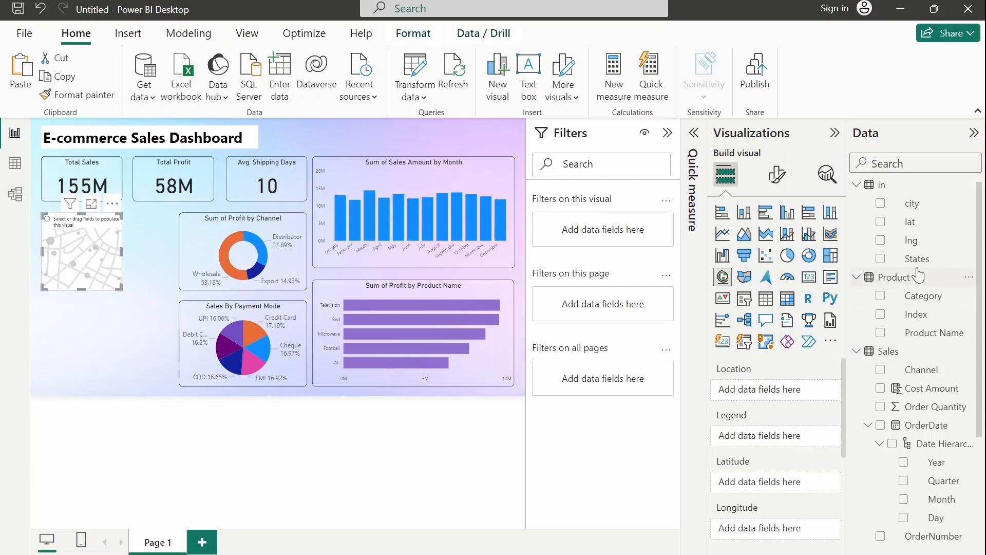
pyautogui.moveTo(918, 267); pyautogui.dragTo(780, 396)
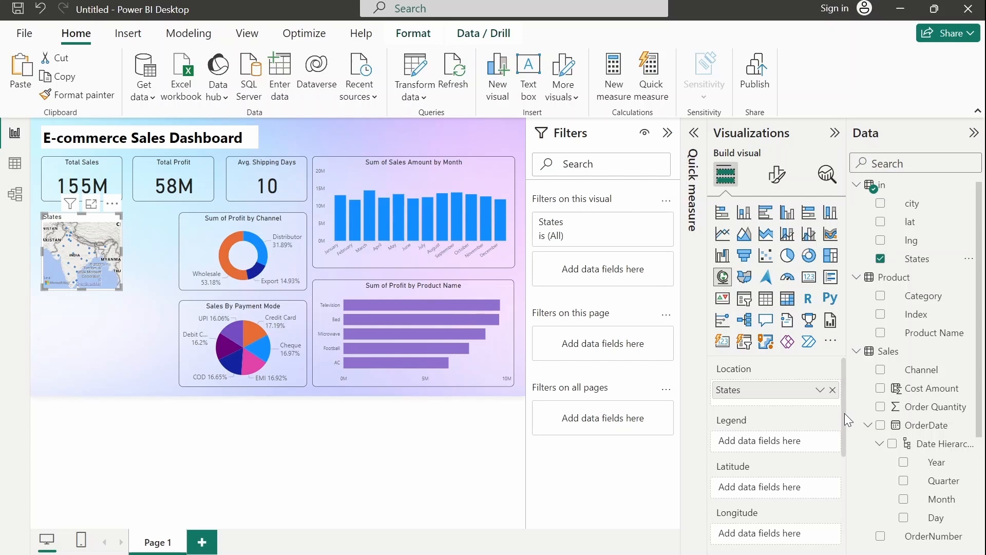
pyautogui.moveTo(845, 412); pyautogui.dragTo(845, 496)
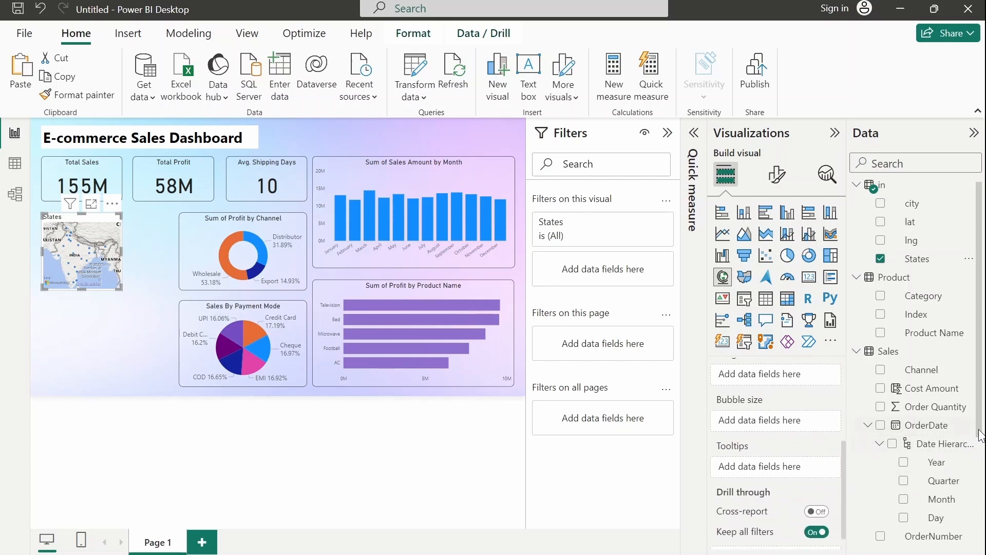
pyautogui.scroll(-5, 965, 435)
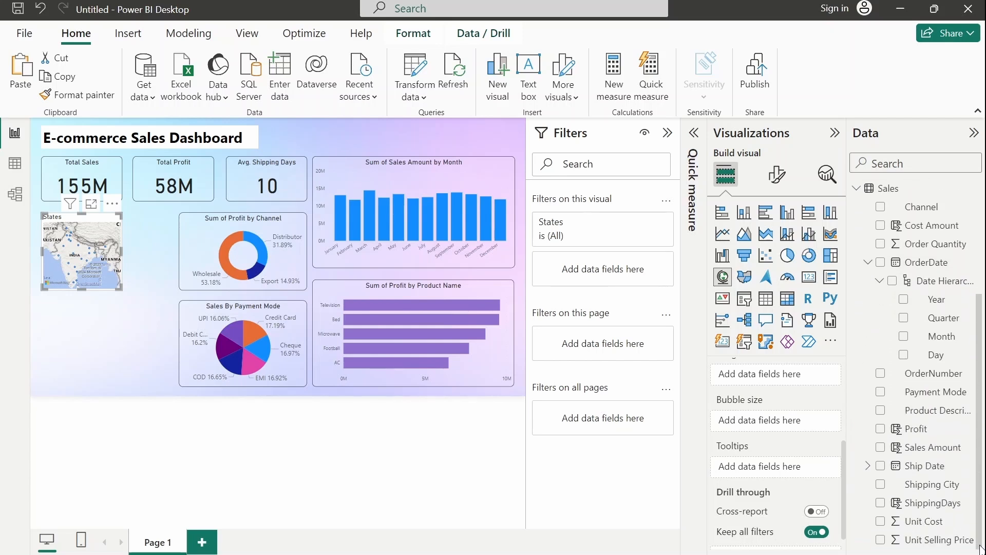
pyautogui.moveTo(924, 448); pyautogui.dragTo(784, 425)
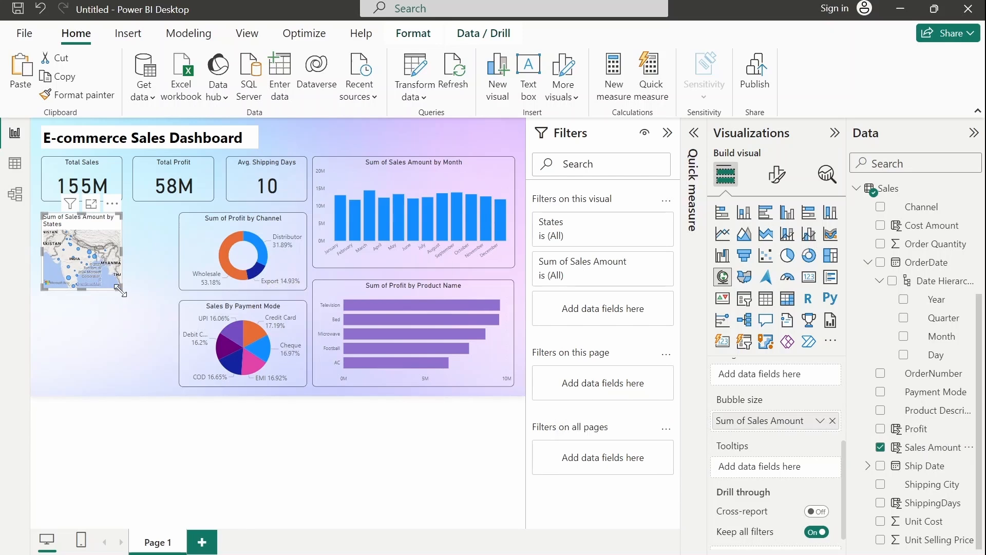
pyautogui.moveTo(120, 291); pyautogui.dragTo(193, 415)
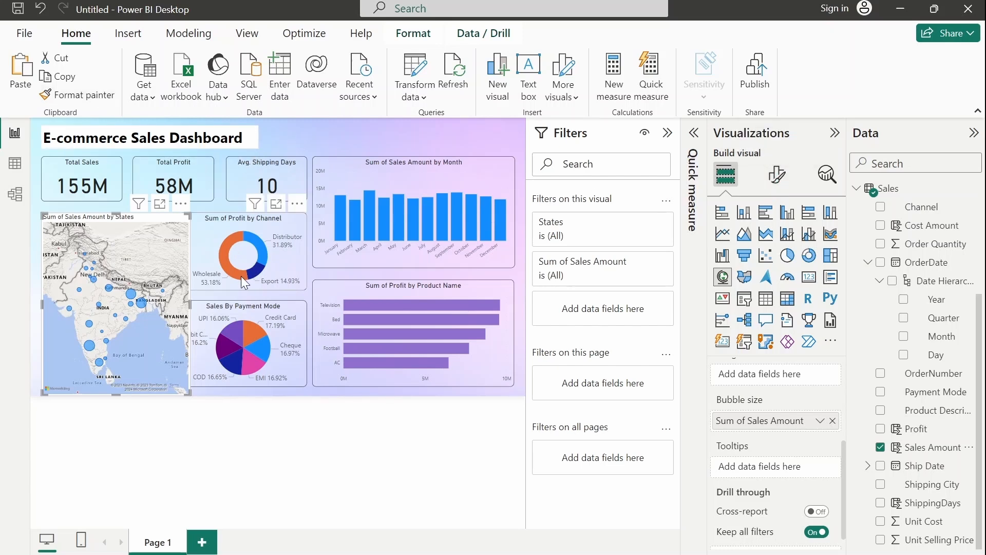
# Copy the donut chart's formatting onto the states map with Format painter
pyautogui.click(212, 264)
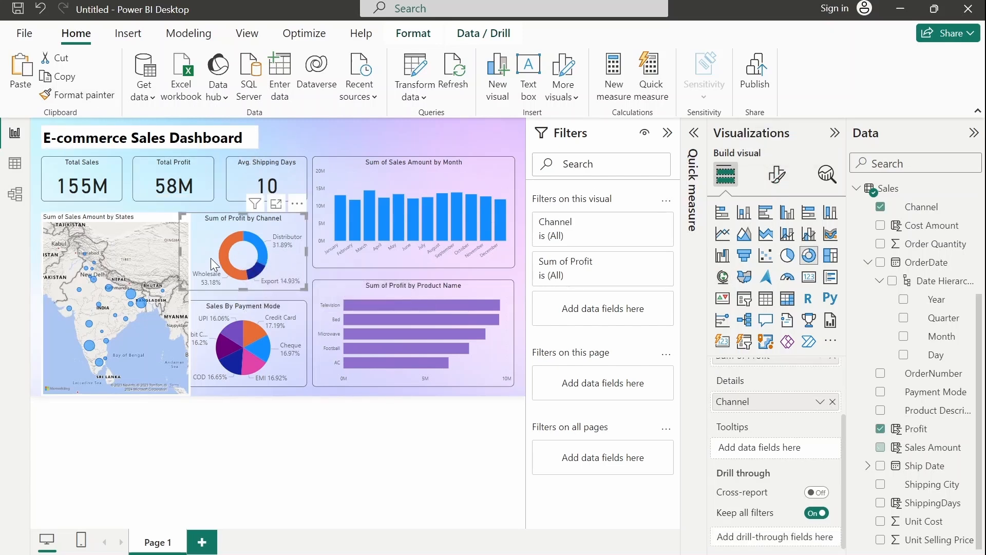
pyautogui.click(91, 94)
pyautogui.click(110, 257)
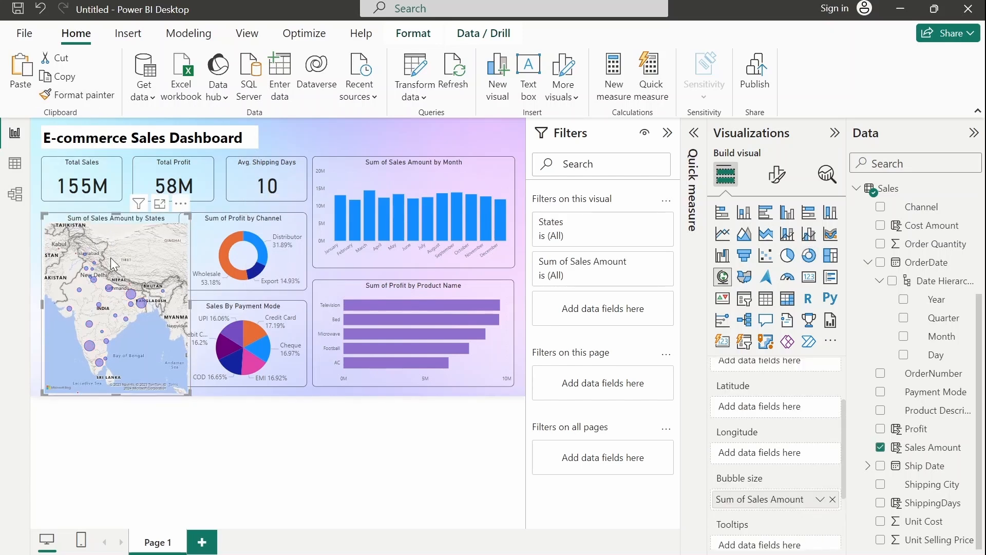
# Try the Aerial style on the states map, and settle on the Light style
pyautogui.click(777, 178)
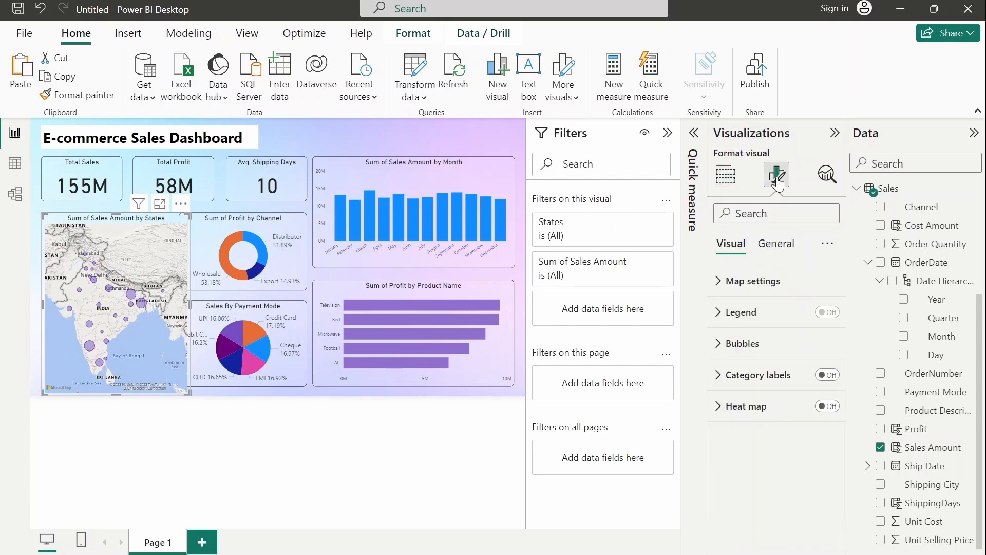
pyautogui.click(722, 290)
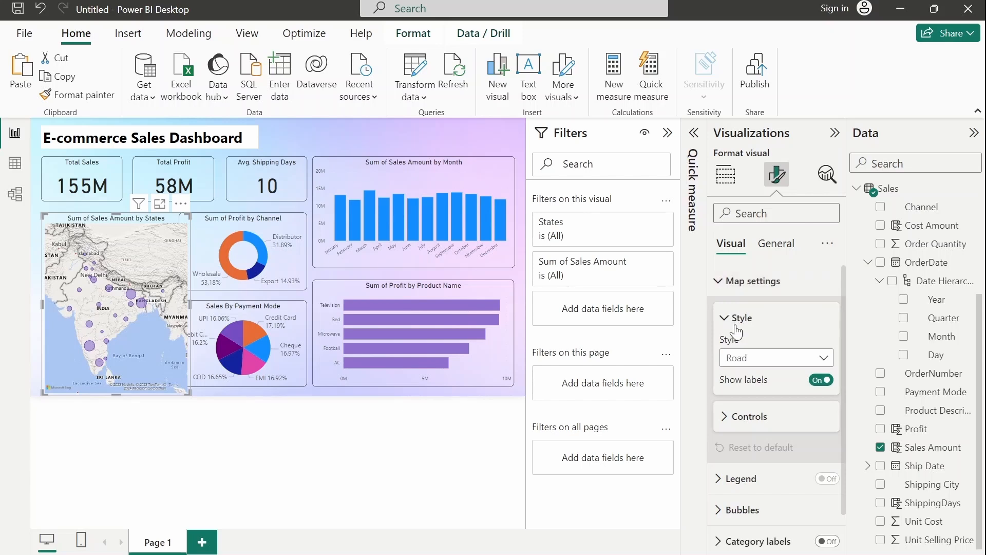
pyautogui.click(757, 365)
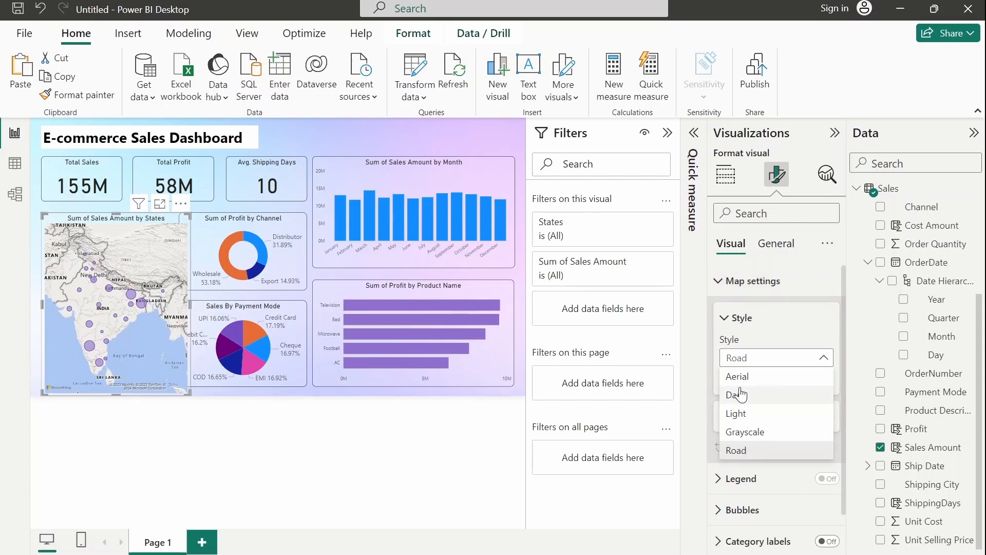
pyautogui.click(738, 377)
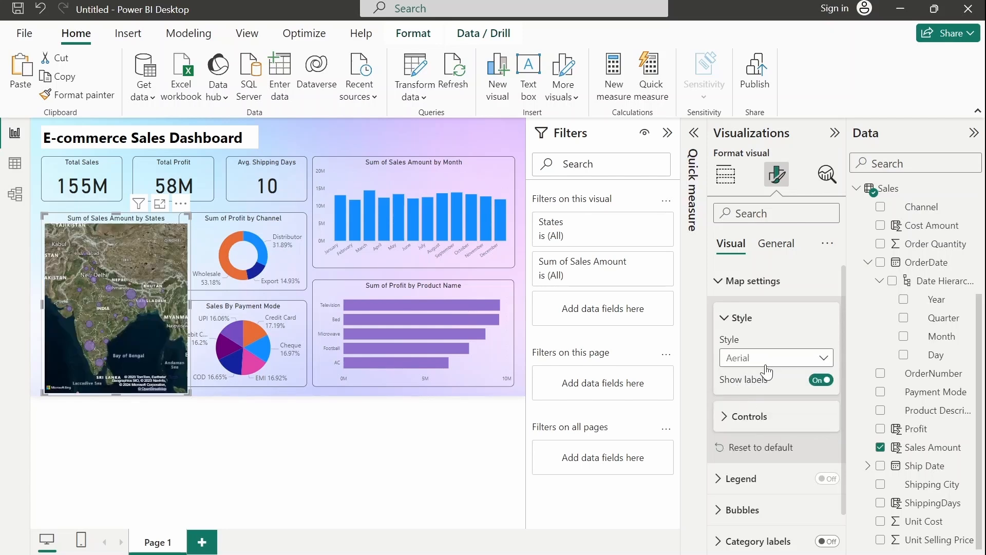
pyautogui.click(826, 357)
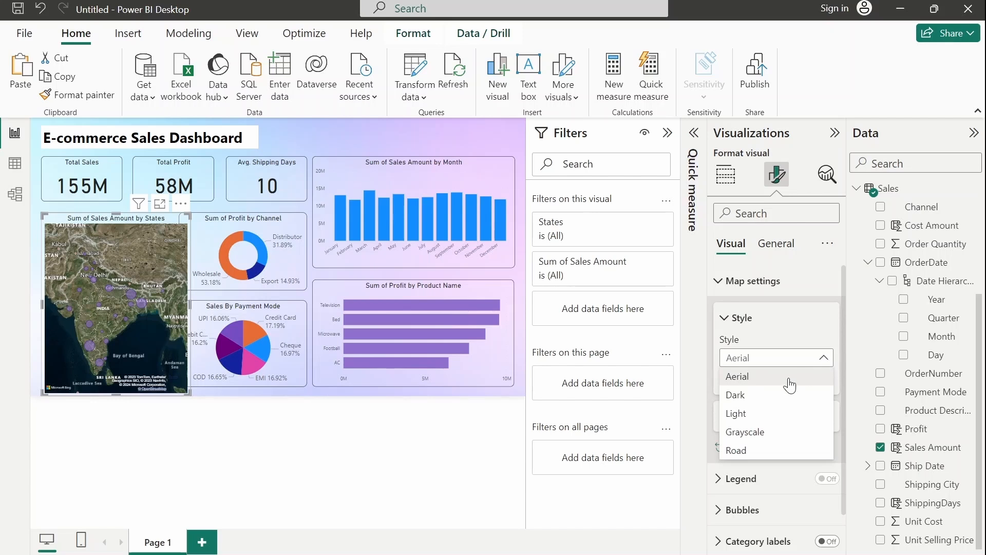
pyautogui.click(746, 415)
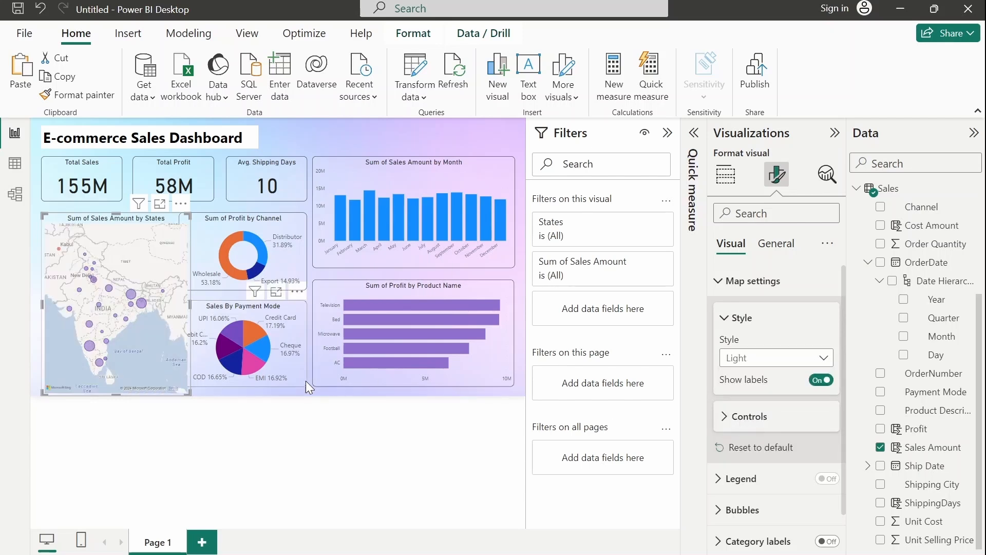
# Shrink the states map to fit beside the donut and pie charts, with its lower edge aligned to the pie chart's
pyautogui.moveTo(187, 393); pyautogui.dragTo(165, 384)
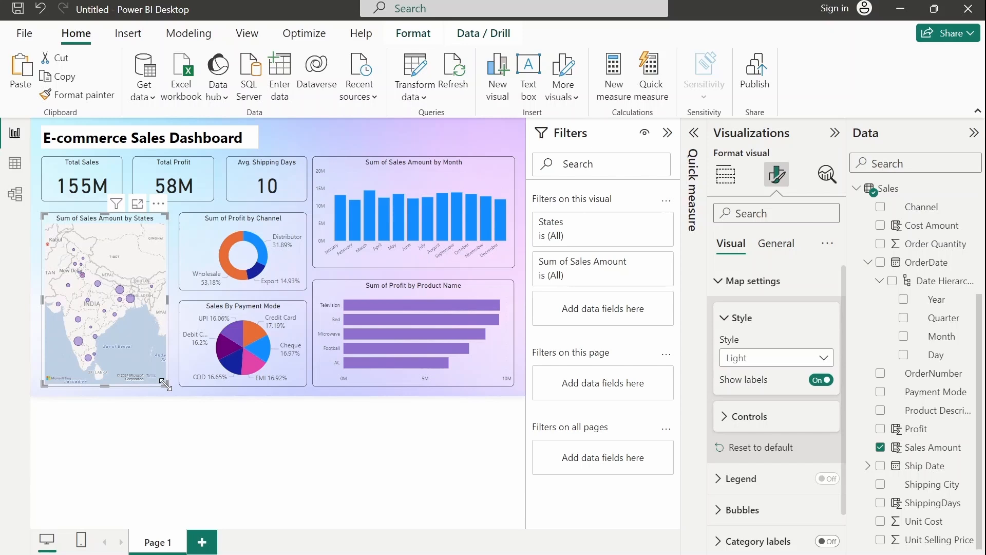
pyautogui.click(216, 463)
pyautogui.moveTo(148, 255)
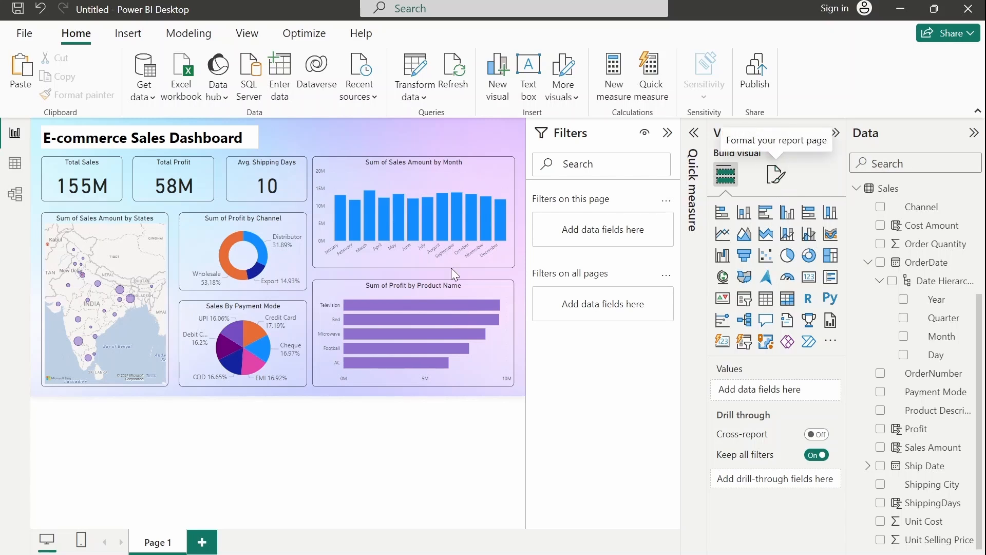
# Change the map's title text to "Sales by States"
pyautogui.click(95, 334)
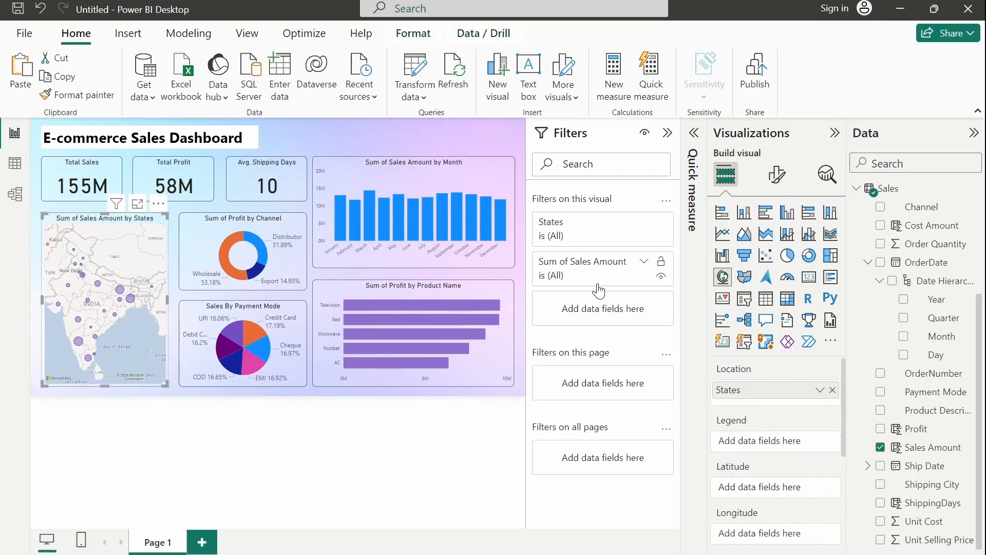
pyautogui.click(777, 175)
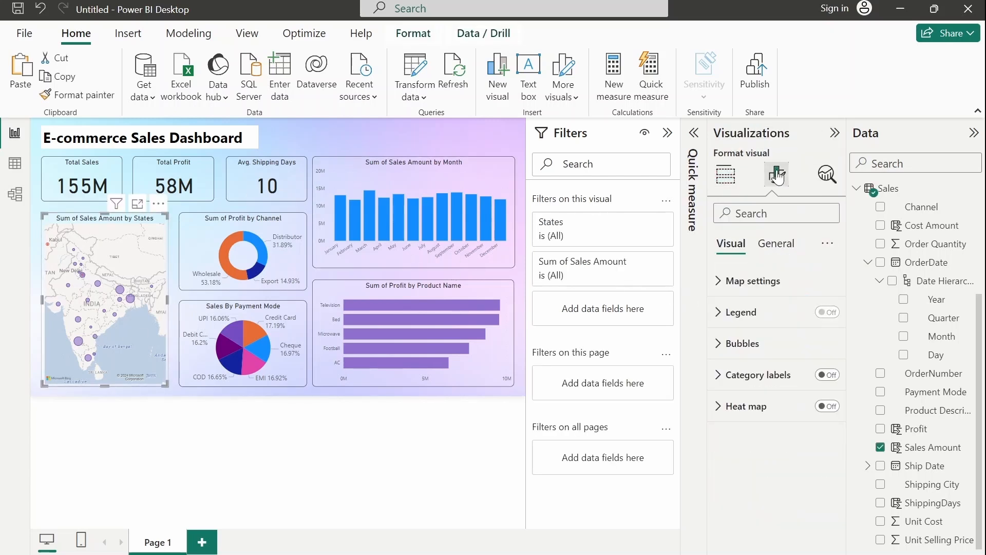
pyautogui.click(776, 246)
pyautogui.click(720, 313)
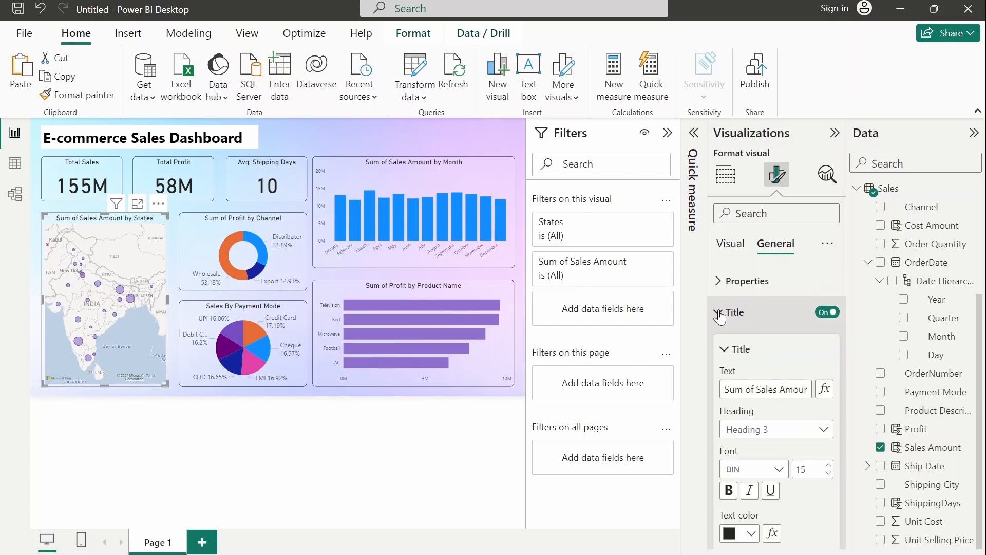
pyautogui.click(749, 388)
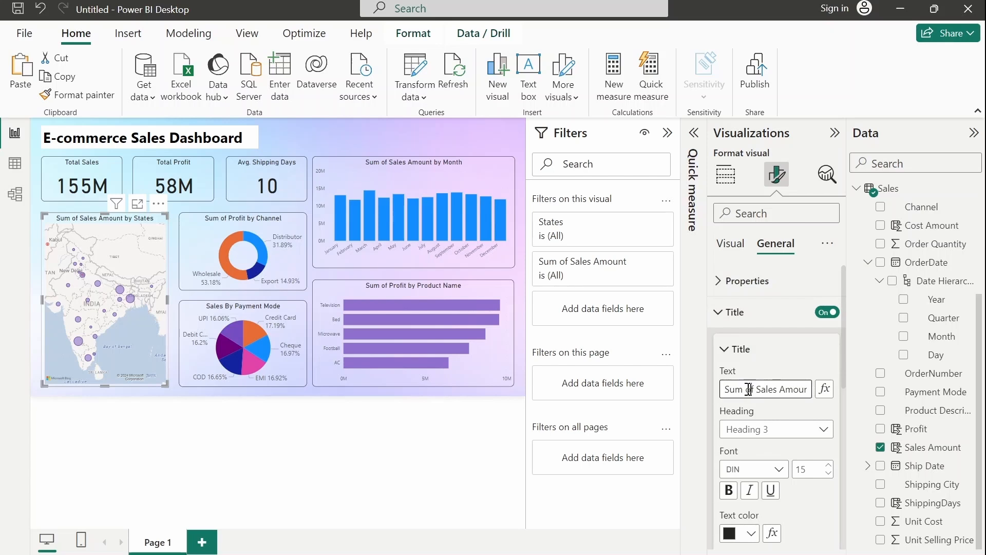
pyautogui.moveTo(749, 389); pyautogui.dragTo(687, 388)
pyautogui.press('BackSpace')
pyautogui.press('BackSpace')
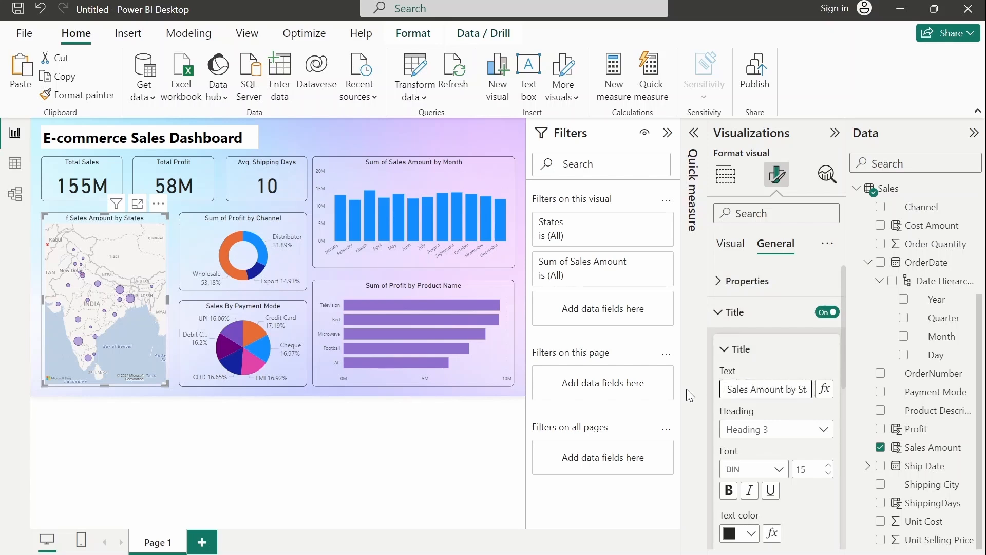
pyautogui.press('Delete')
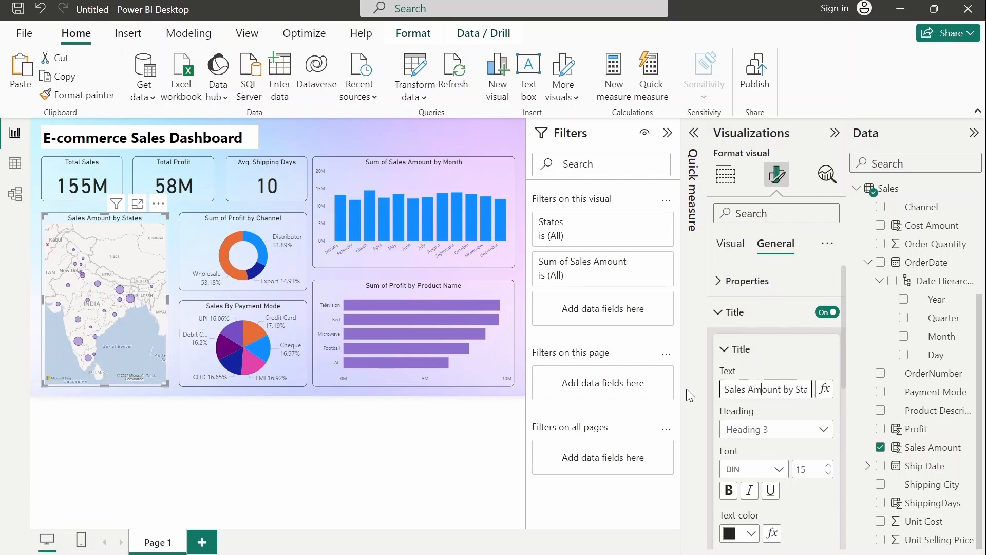
pyautogui.press('BackSpace')
pyautogui.press('BackSpace')
pyautogui.press('BackSpace')
pyautogui.press('BackSpace')
pyautogui.press('BackSpace')
pyautogui.press('BackSpace')
pyautogui.press('BackSpace')
pyautogui.press('BackSpace')
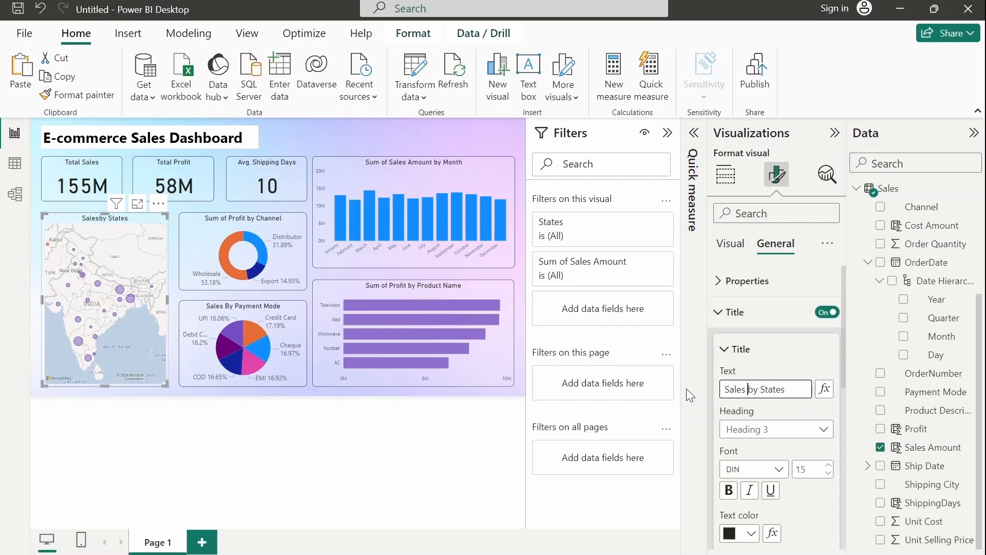
# Change the donut chart's title text to "Profit by Channel"
pyautogui.click(246, 222)
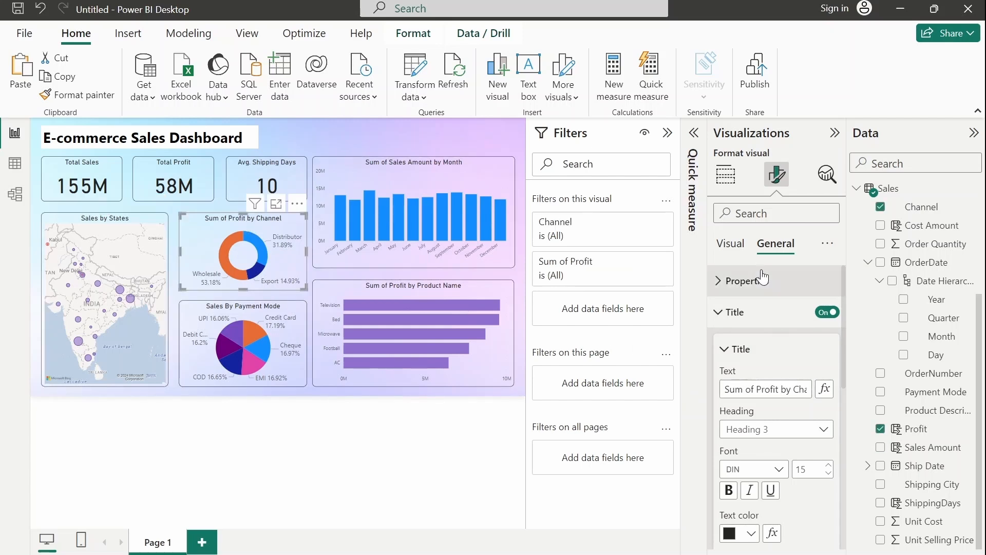
pyautogui.moveTo(753, 389); pyautogui.dragTo(701, 399)
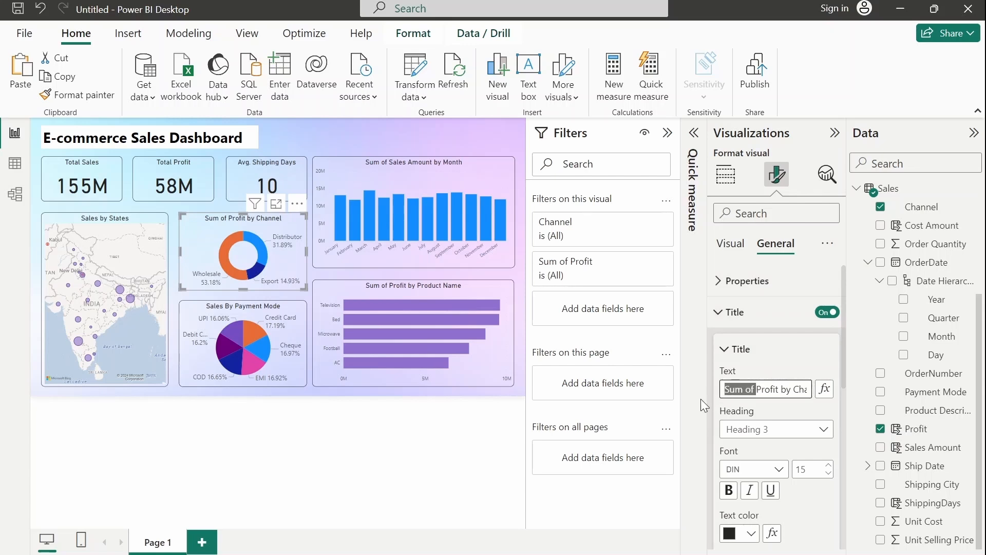
pyautogui.press('BackSpace')
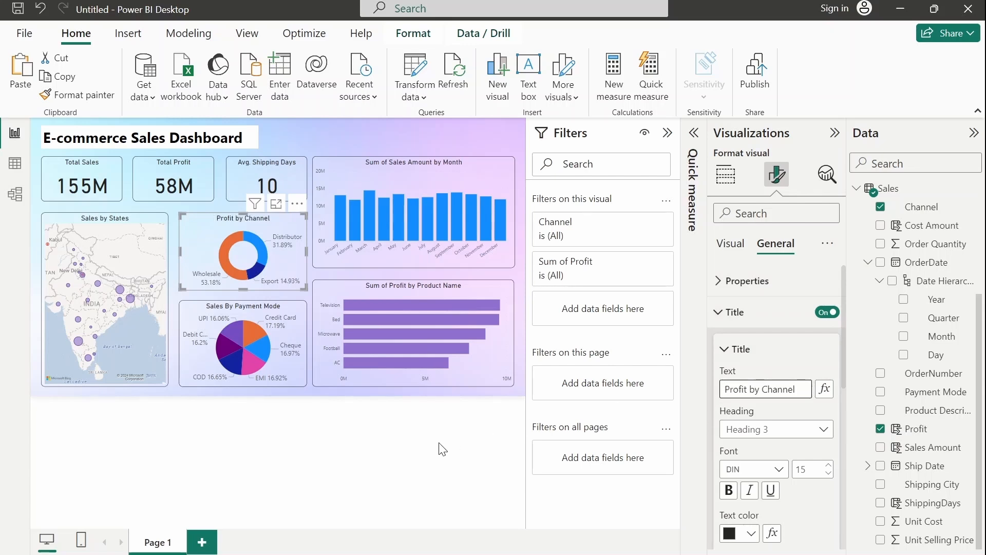
pyautogui.click(422, 452)
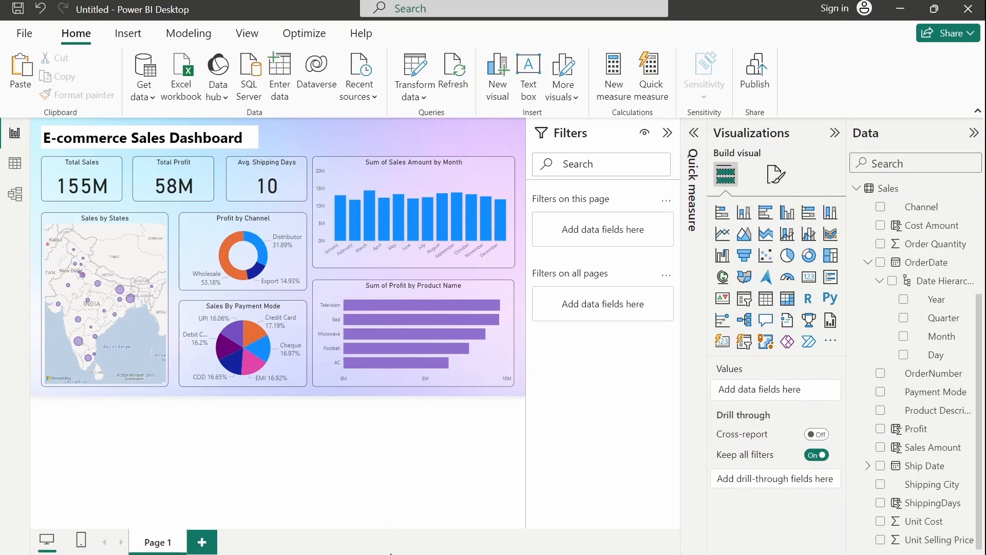
# Try to copy the payment mode pie chart's formatting onto the dashboard title text box with Format Painter
pyautogui.click(251, 139)
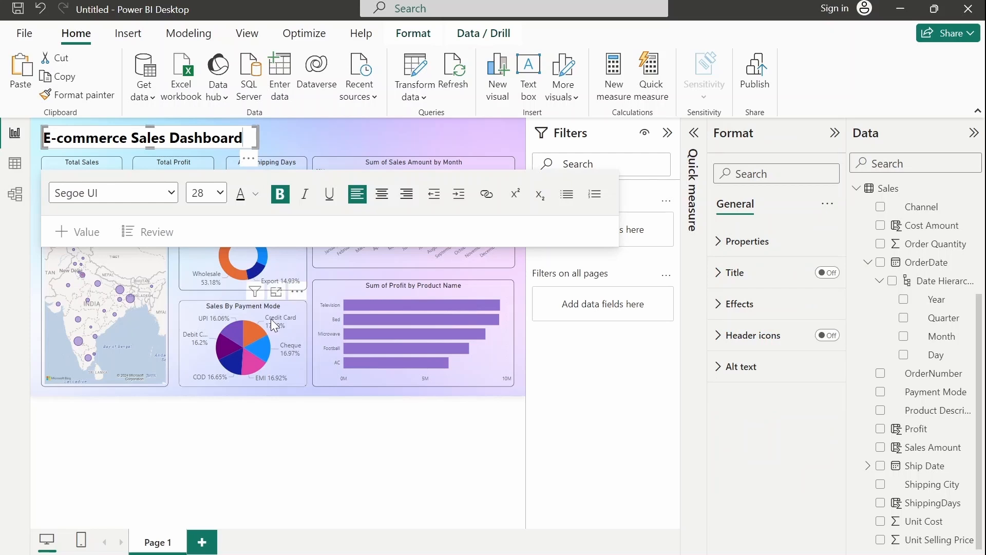
pyautogui.click(293, 341)
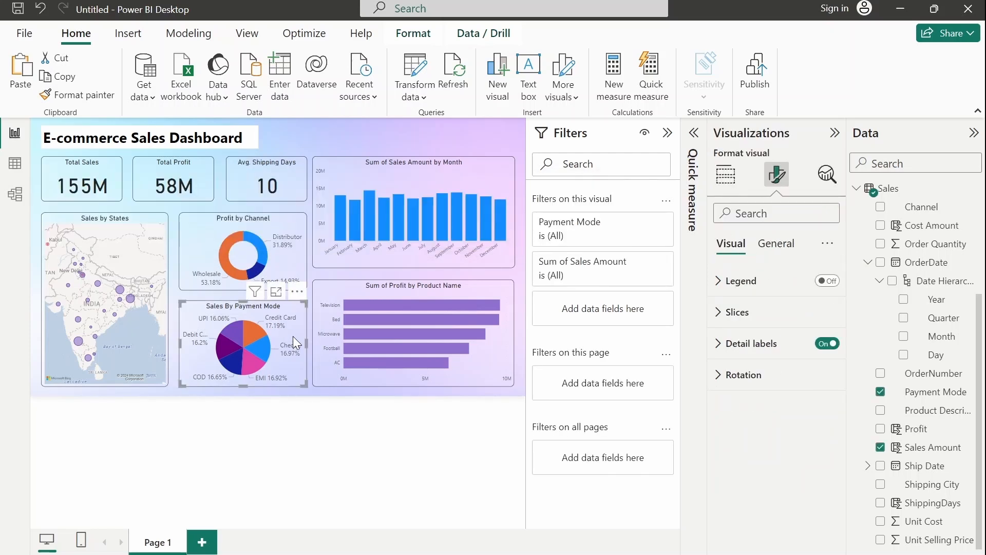
pyautogui.click(87, 101)
pyautogui.click(158, 128)
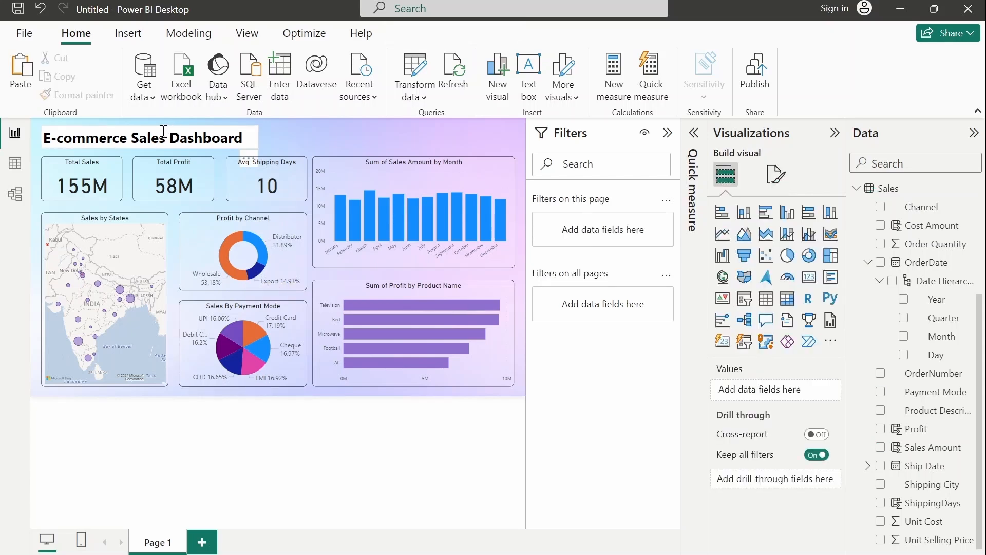
# Set the background transparency of the "E-commerce Sales Dashboard" title text box to about 78%
pyautogui.click(160, 131)
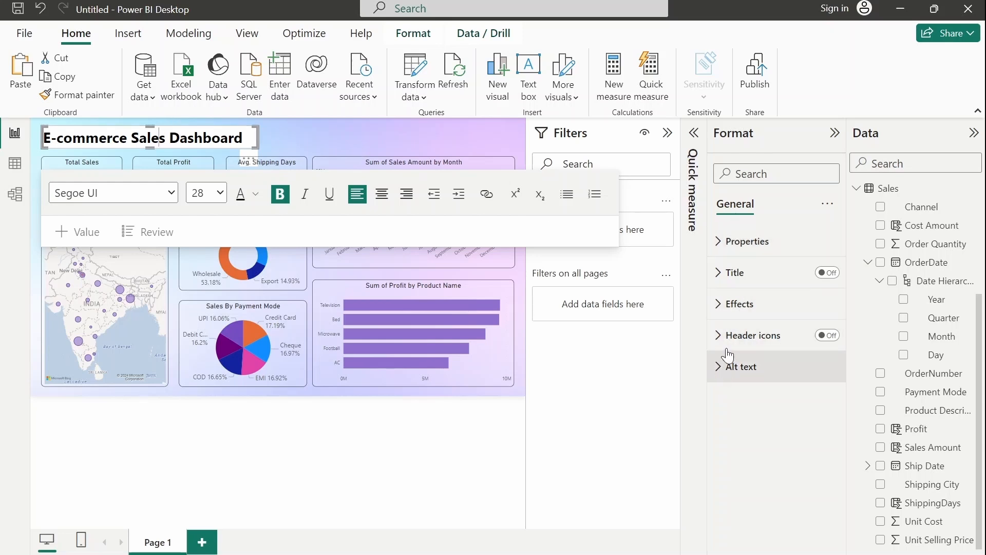
pyautogui.click(718, 305)
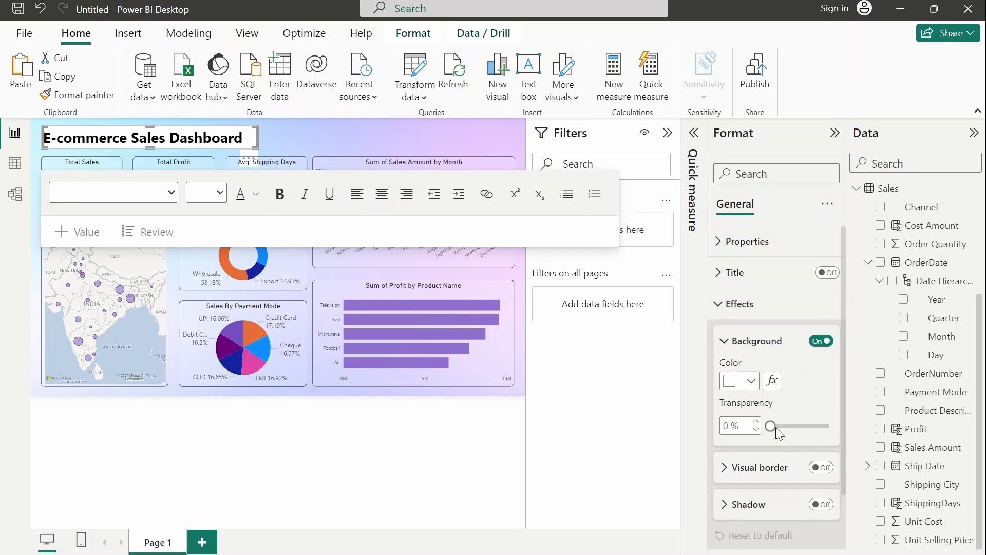
pyautogui.moveTo(775, 429); pyautogui.dragTo(816, 424)
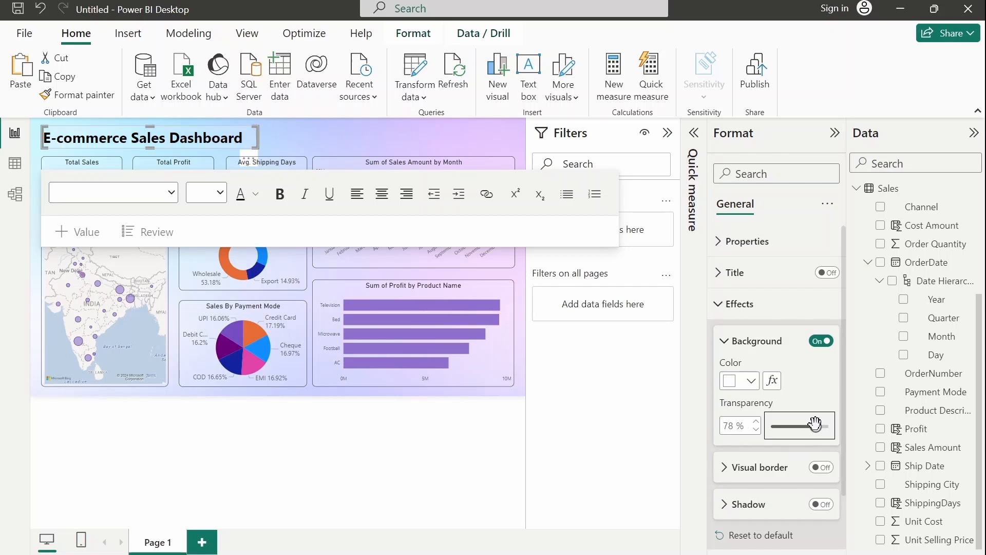
pyautogui.click(343, 511)
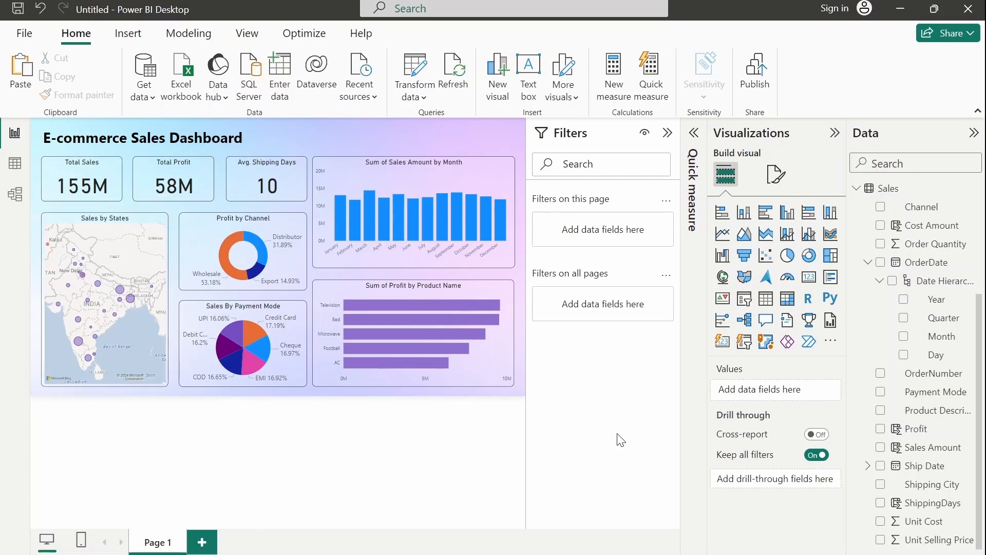
# Add a slicer for the OrderDate Year field and limit its range to 2021–2022
pyautogui.click(746, 303)
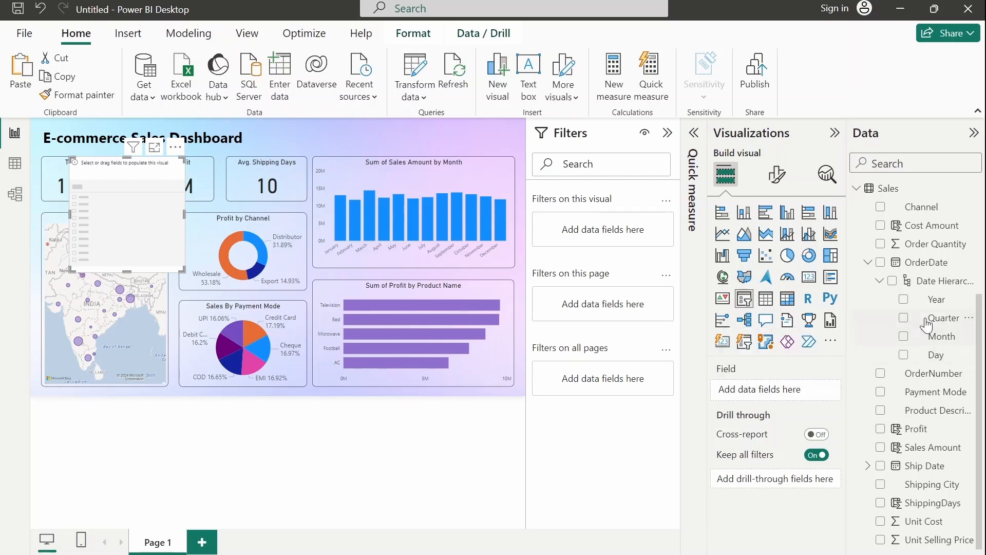
pyautogui.moveTo(939, 307); pyautogui.dragTo(798, 396)
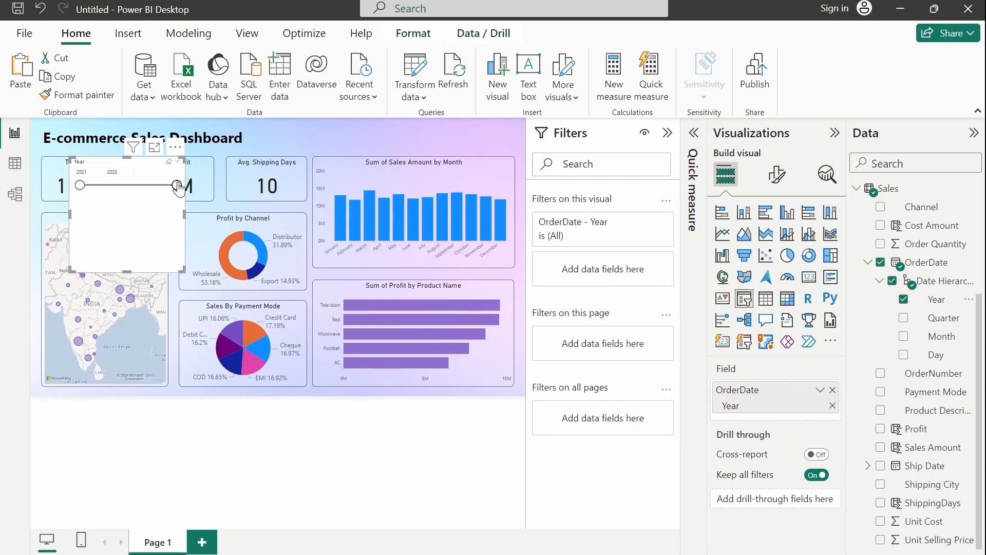
pyautogui.moveTo(177, 186); pyautogui.dragTo(128, 186)
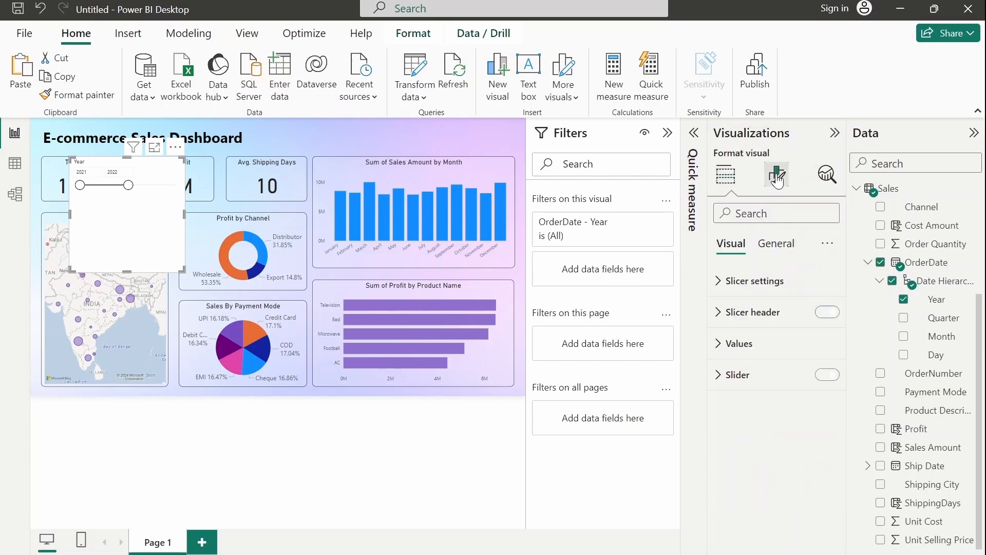
# Change the year slicer's style to Tile
pyautogui.click(777, 178)
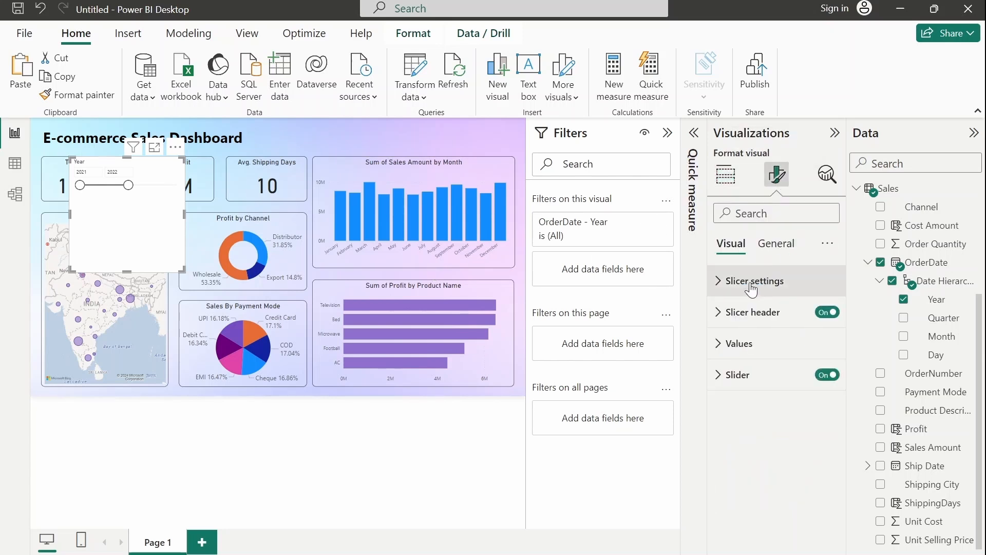
pyautogui.click(752, 290)
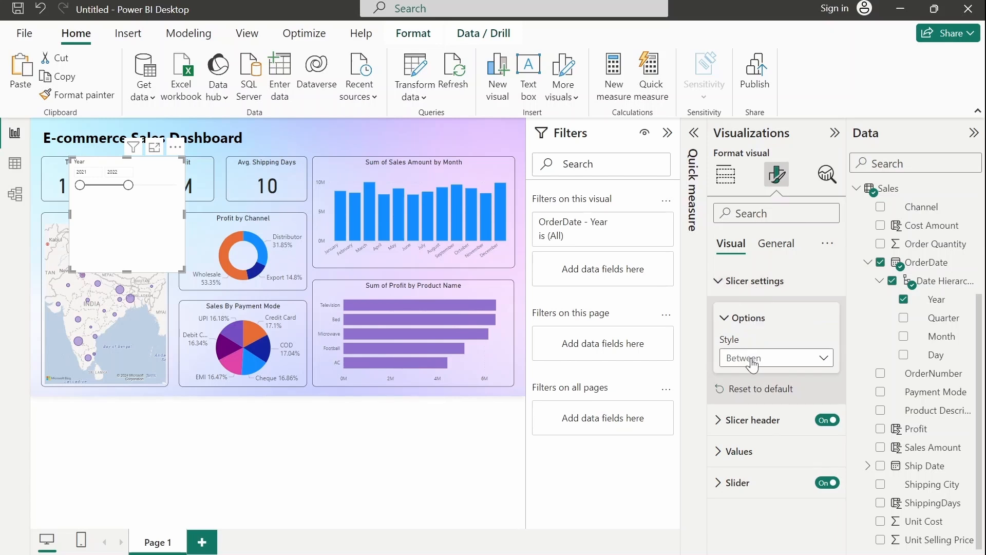
pyautogui.click(753, 364)
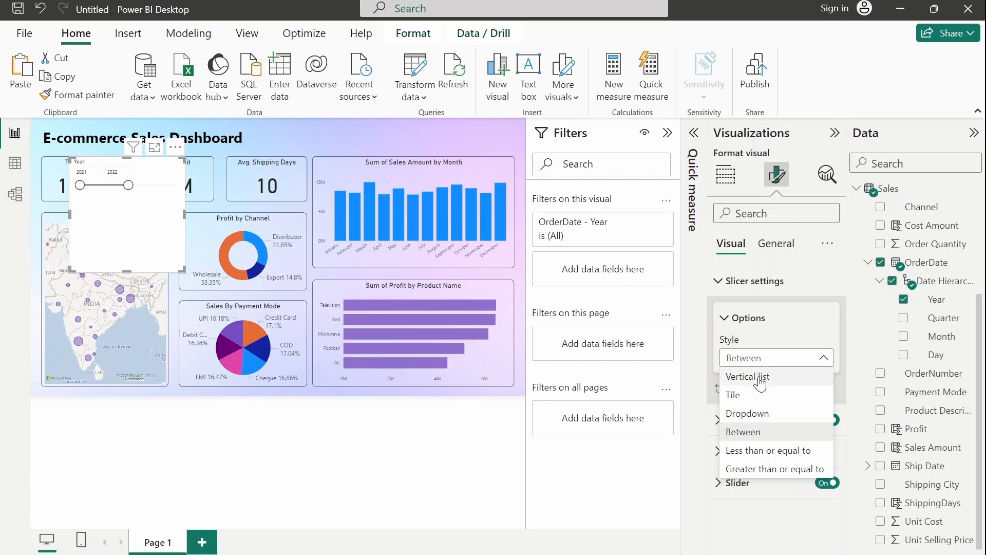
pyautogui.click(731, 399)
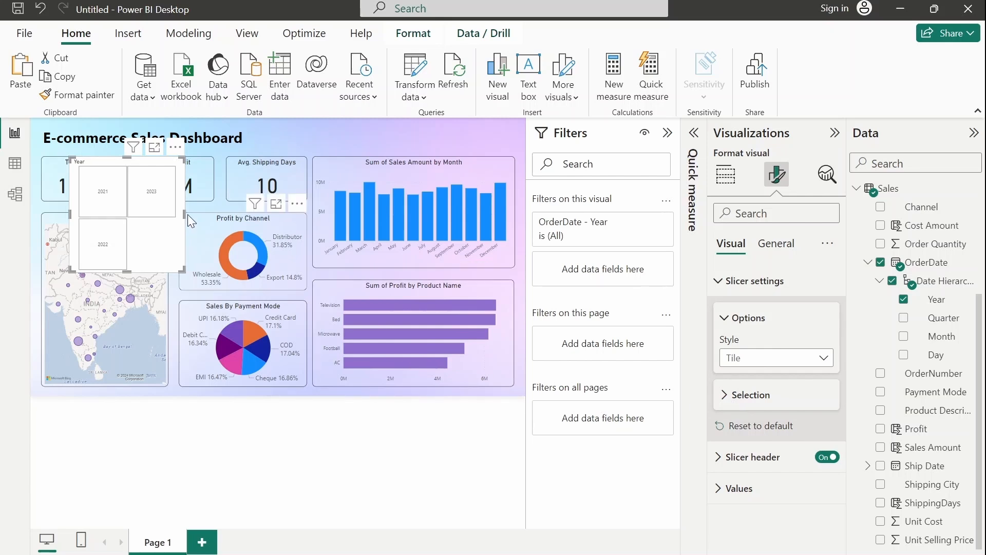
# Widen the year slicer and reduce its height, to about 742 wide and 171 high
pyautogui.moveTo(184, 214); pyautogui.dragTo(304, 200)
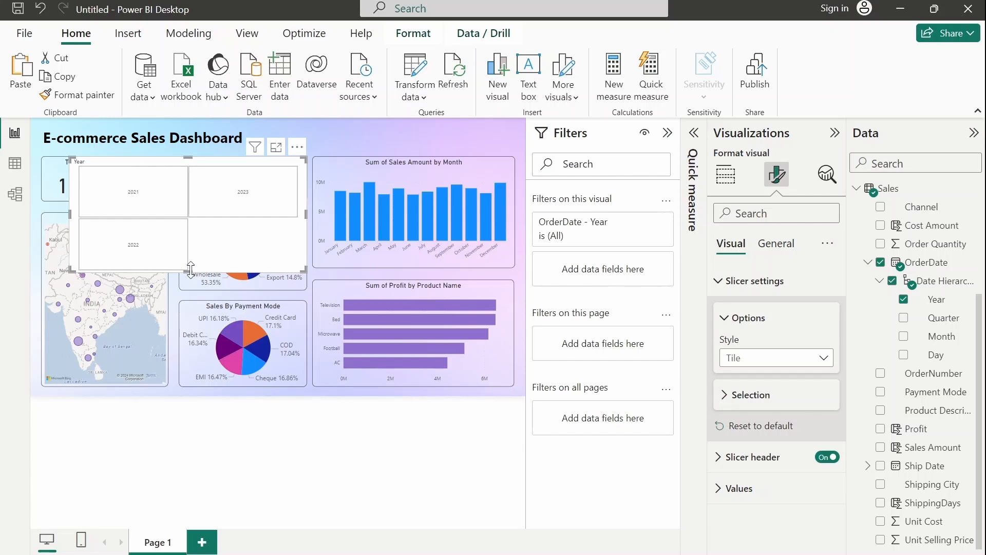
pyautogui.moveTo(188, 271); pyautogui.dragTo(185, 221)
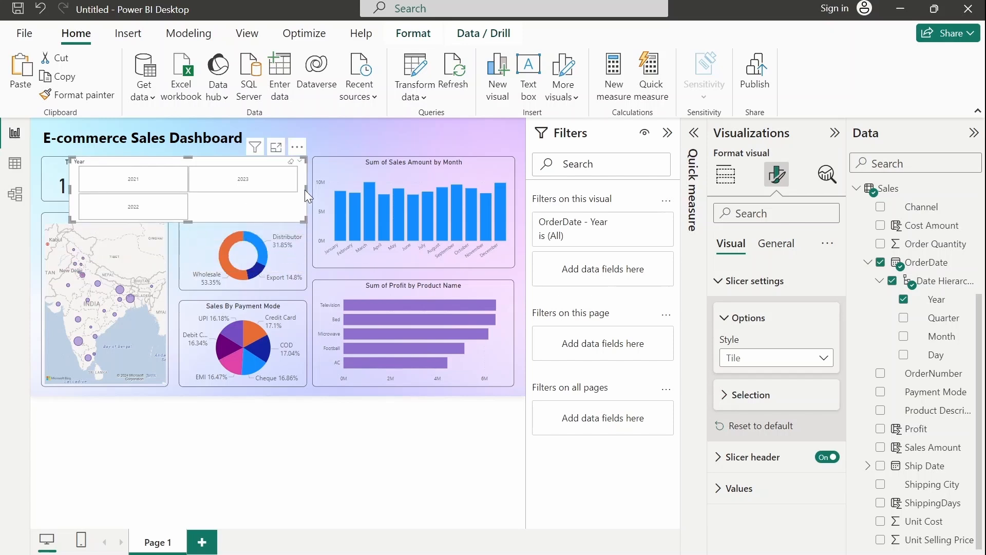
pyautogui.moveTo(305, 189); pyautogui.dragTo(353, 195)
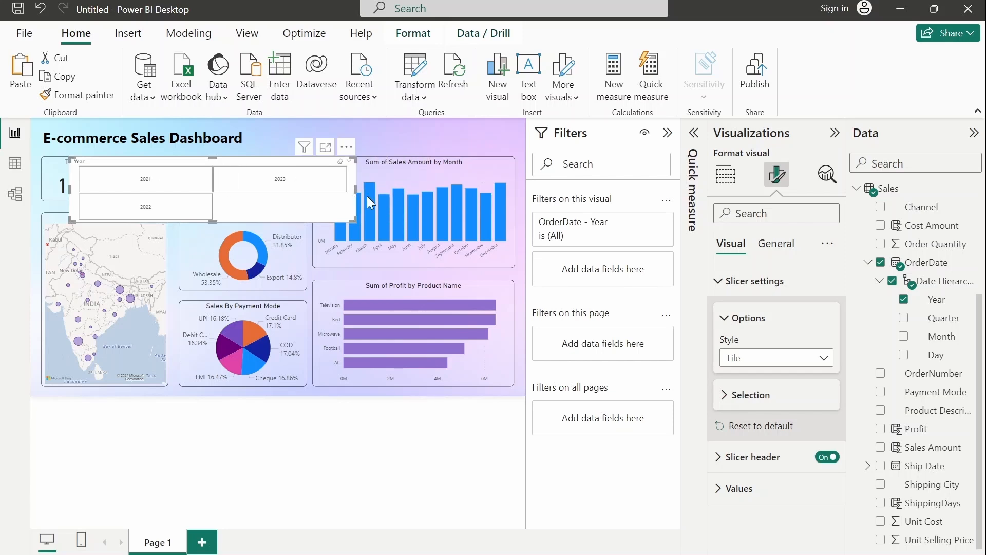
# Turn off the year slicer's slicer header and its header icons
pyautogui.click(826, 458)
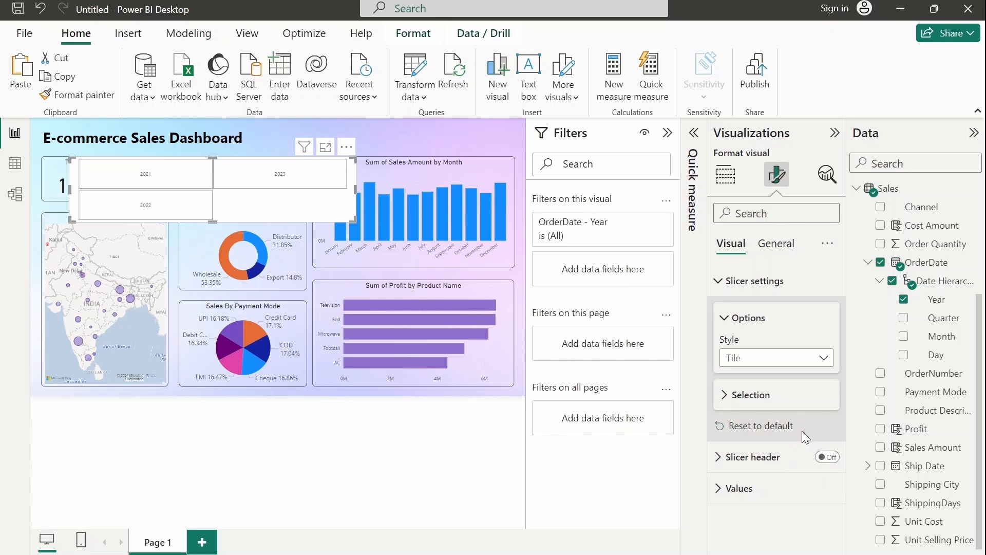
pyautogui.click(774, 245)
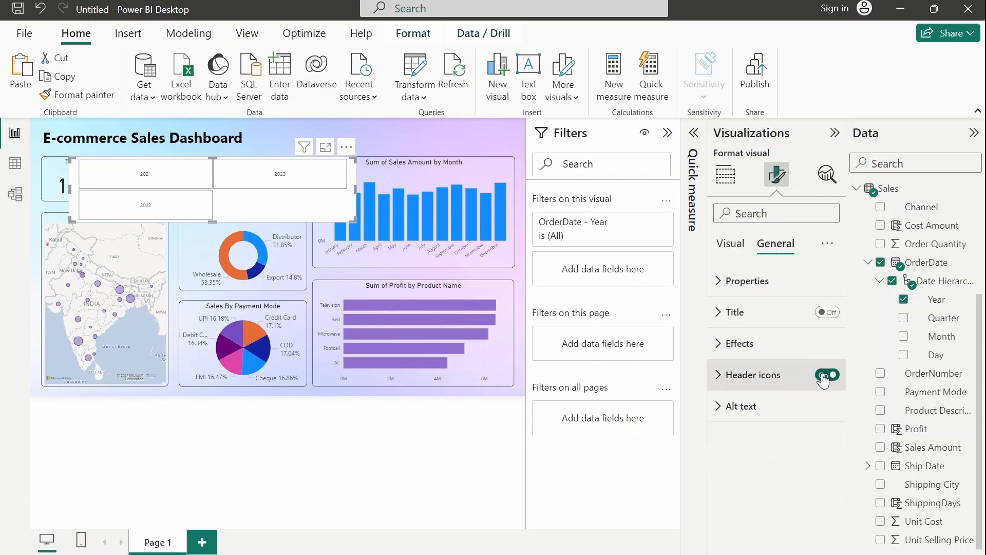
pyautogui.click(824, 375)
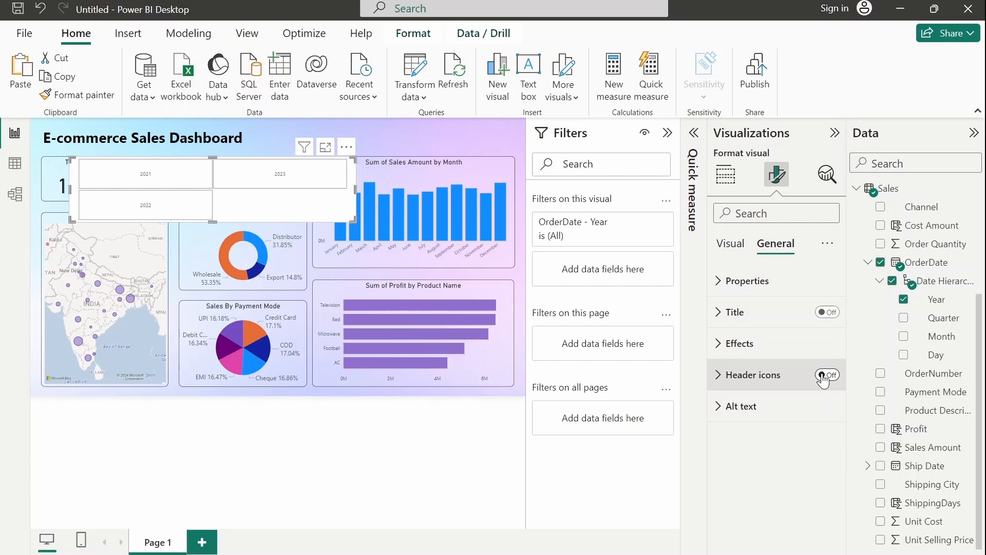
# Set the year slicer's width to 200
pyautogui.click(727, 342)
pyautogui.click(719, 280)
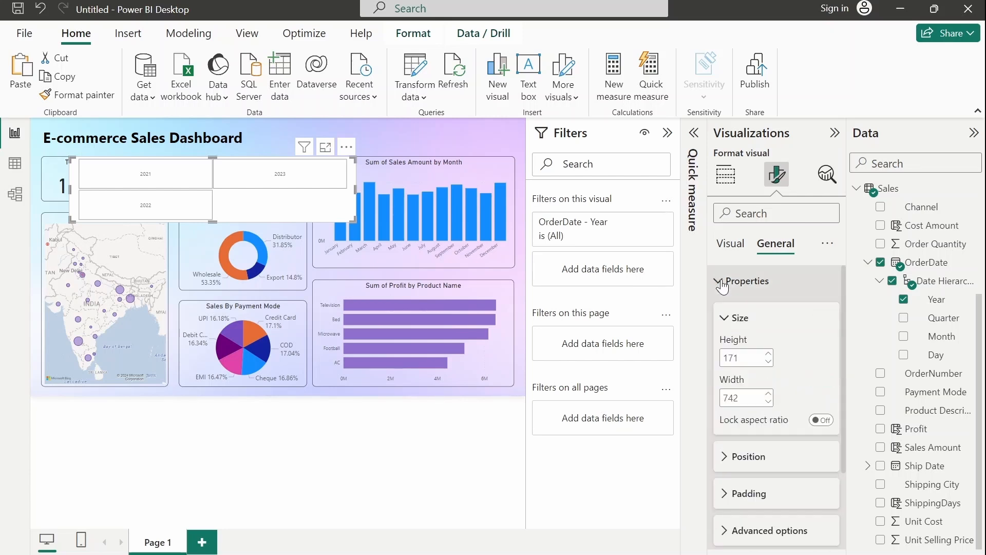
pyautogui.click(744, 358)
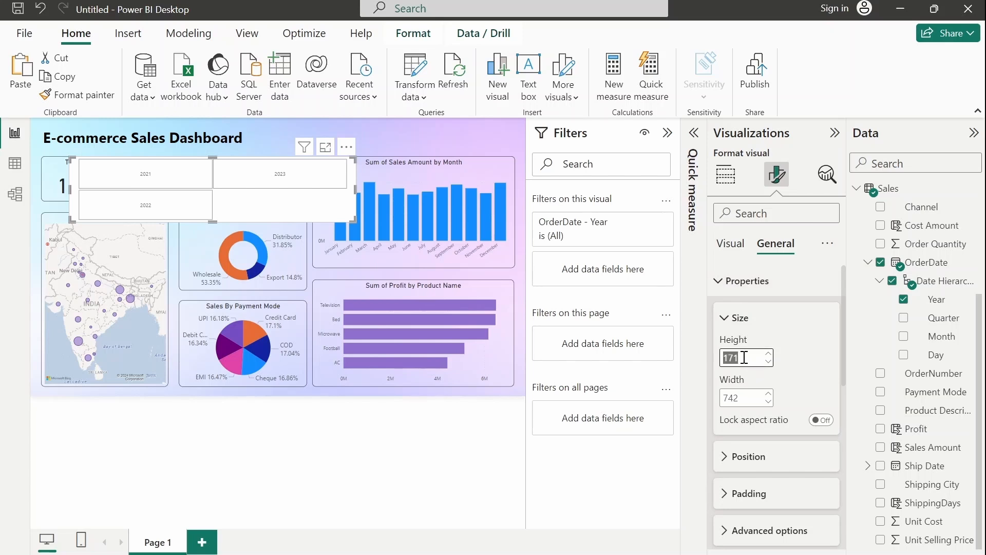
pyautogui.click(741, 398)
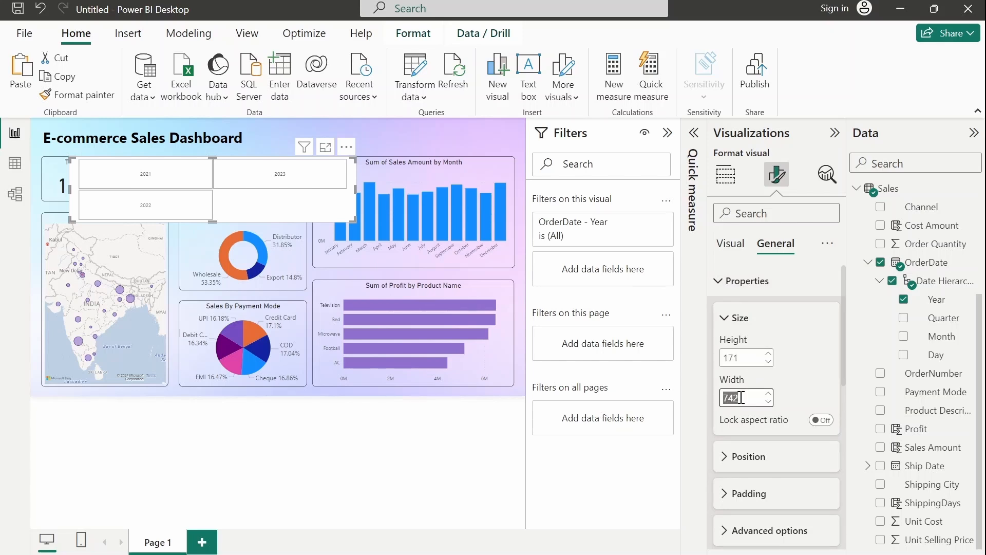
pyautogui.write('200')
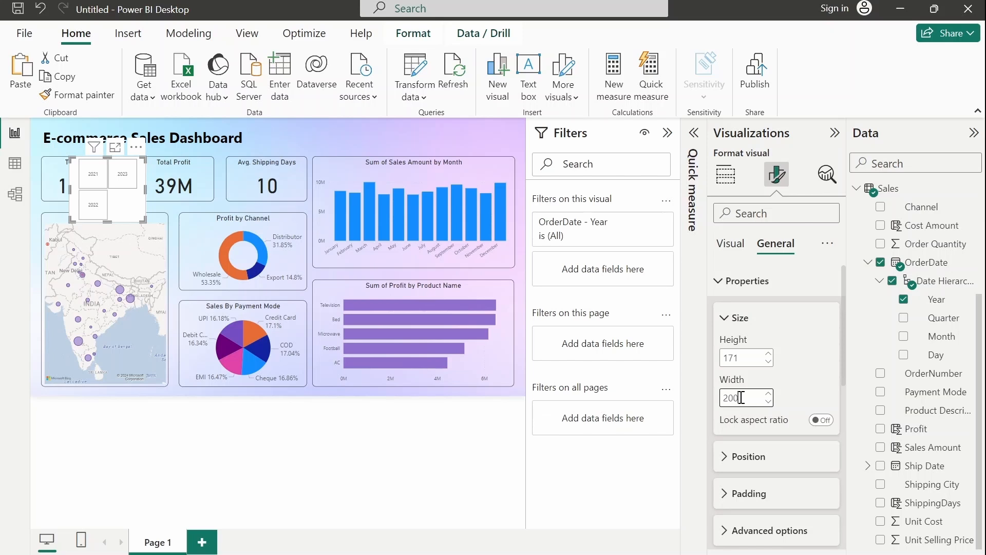
# Resize the year slicer into a single row of tiles and move it beside the dashboard title, at about horizontal 677, vertical 21
pyautogui.click(761, 466)
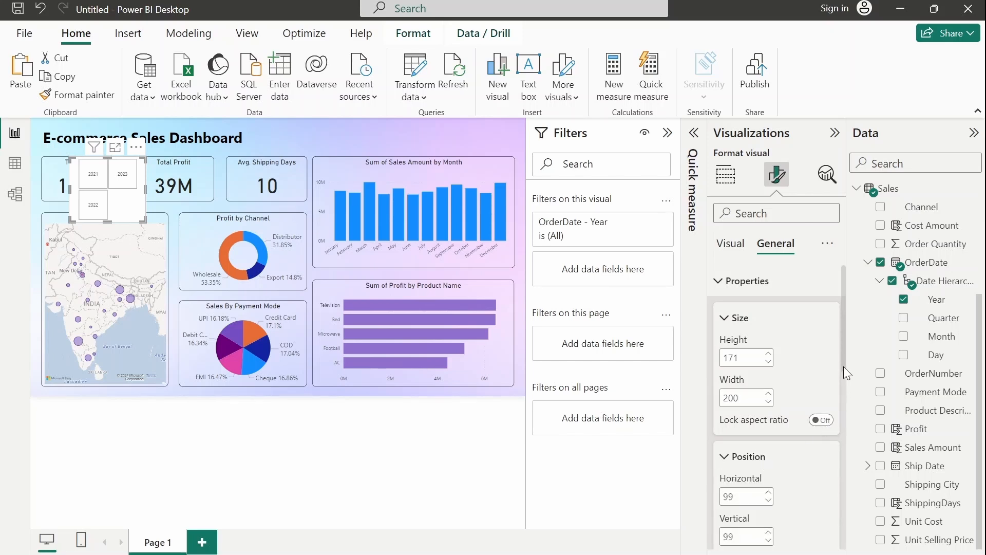
pyautogui.moveTo(843, 366); pyautogui.dragTo(845, 431)
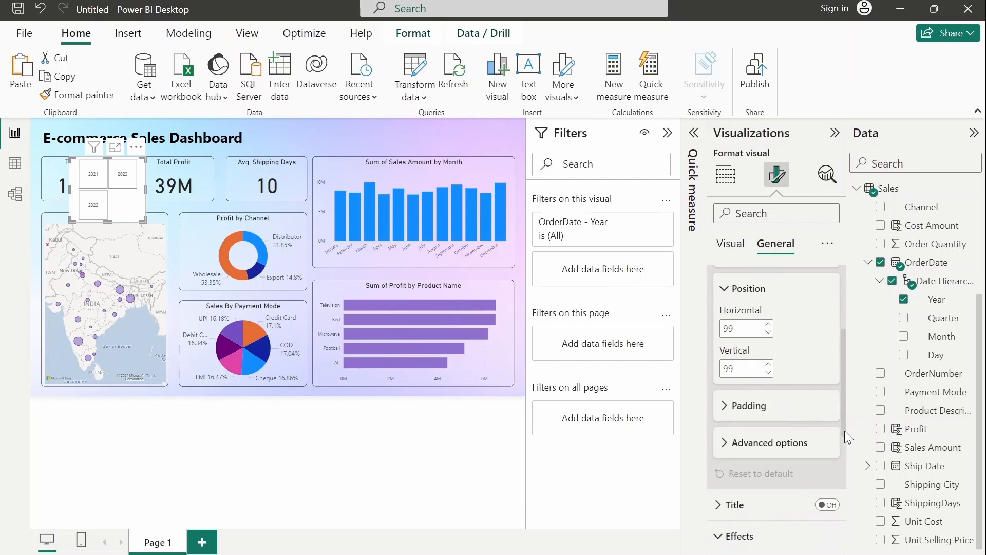
pyautogui.click(768, 446)
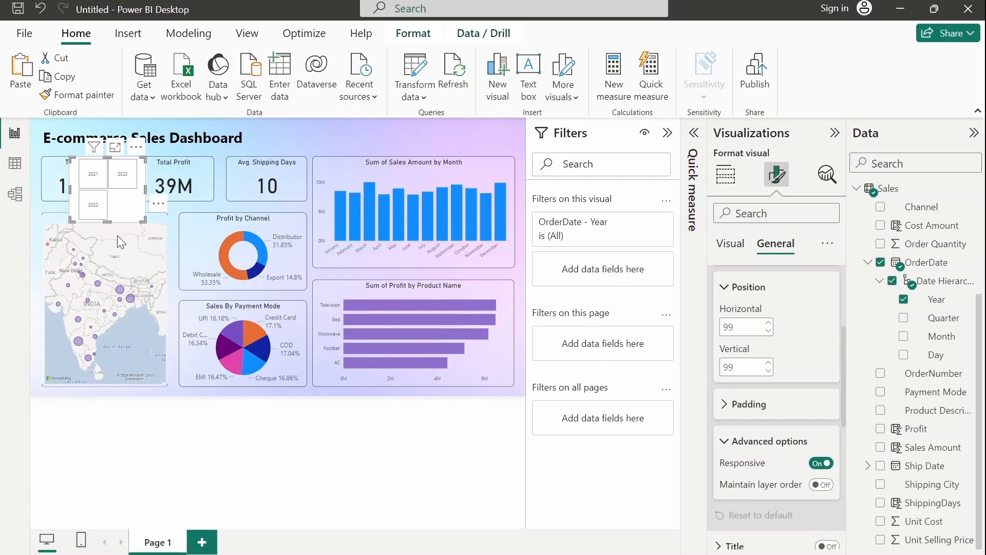
pyautogui.moveTo(108, 221); pyautogui.dragTo(202, 162)
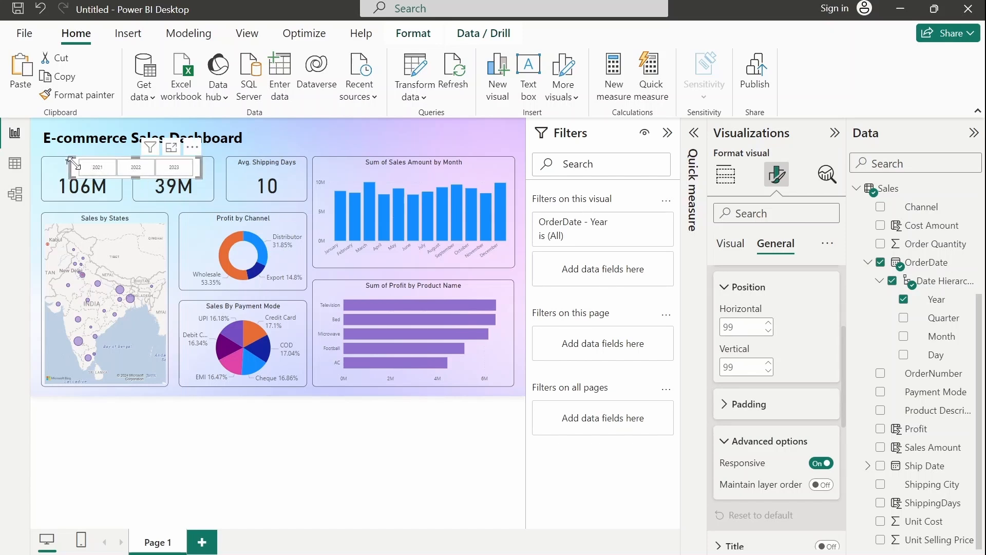
pyautogui.moveTo(75, 165); pyautogui.dragTo(302, 140)
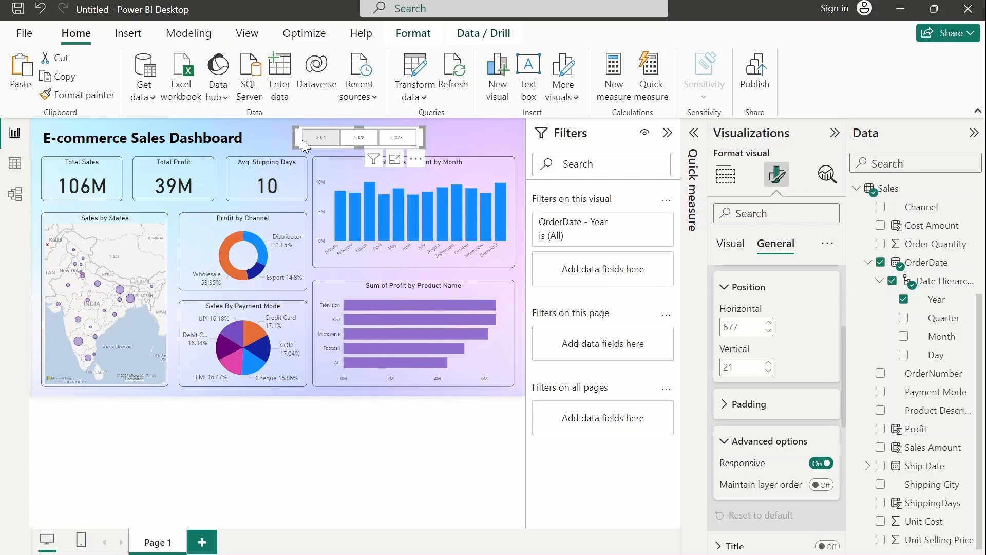
# Try to apply the Profit by Channel donut's formatting to the year slicer with Format Painter
pyautogui.click(208, 225)
pyautogui.click(76, 95)
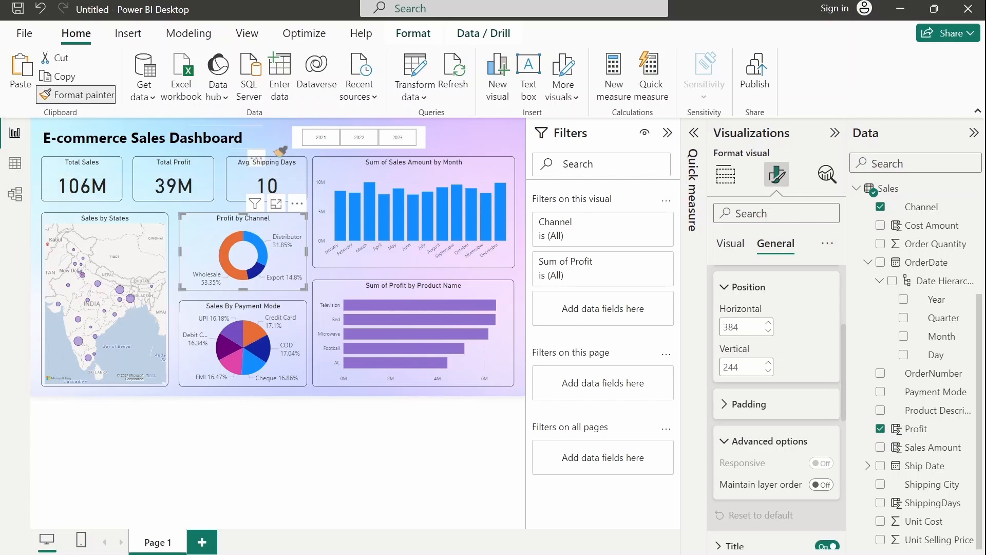
pyautogui.click(303, 137)
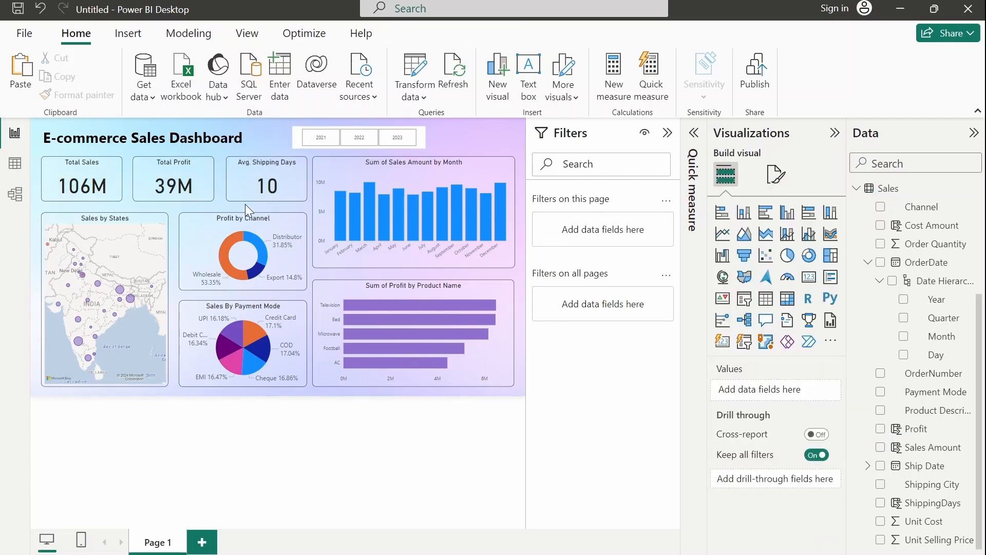
# Copy the formatting of the Profit by Channel donut chart onto the year slicer
pyautogui.click(208, 238)
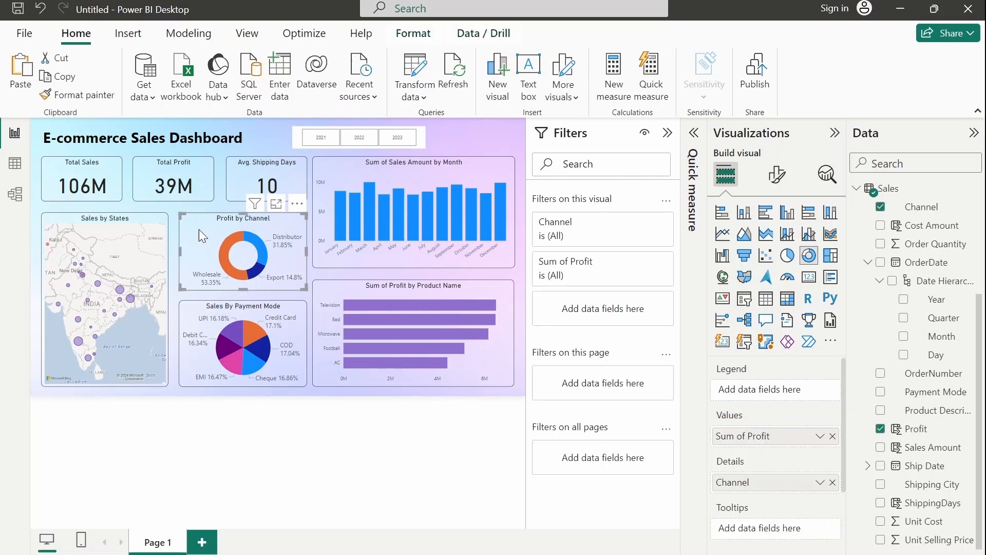
pyautogui.click(96, 101)
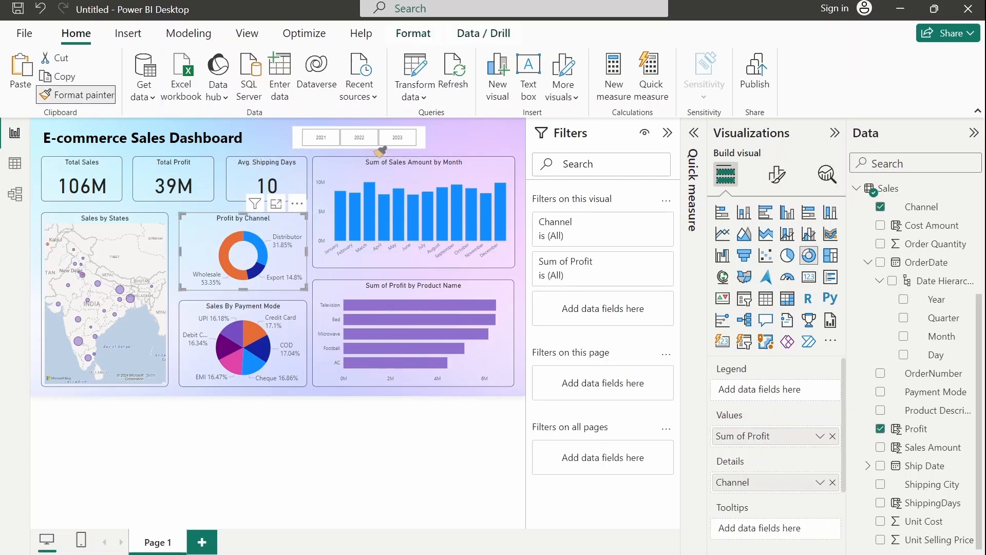
pyautogui.click(300, 137)
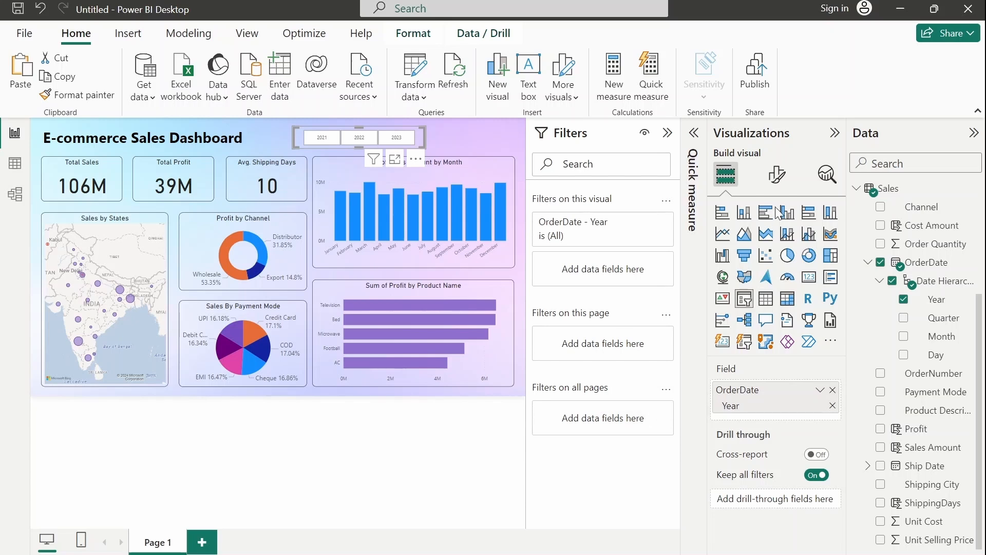
# Give the year slicer the title "Year" and align that title to the left
pyautogui.click(778, 176)
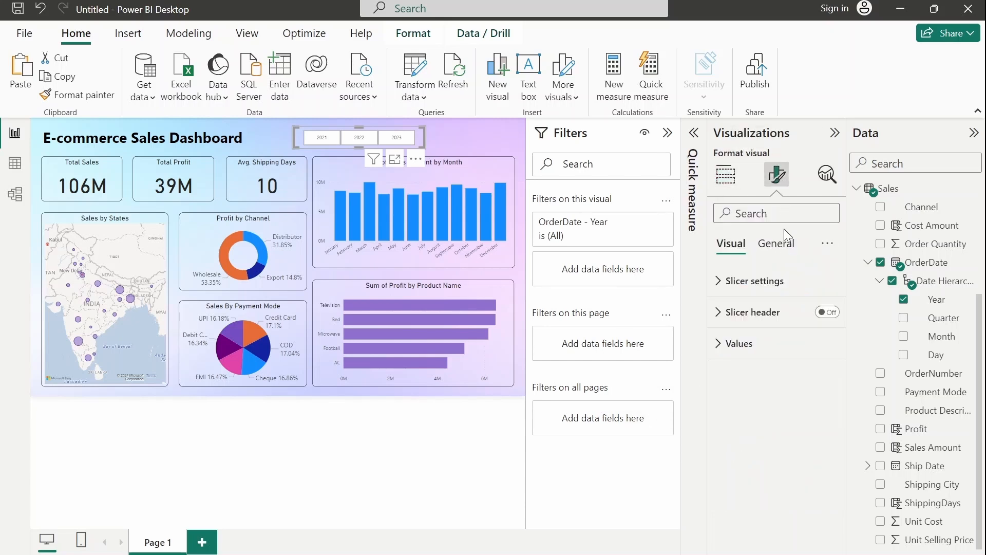
pyautogui.click(776, 254)
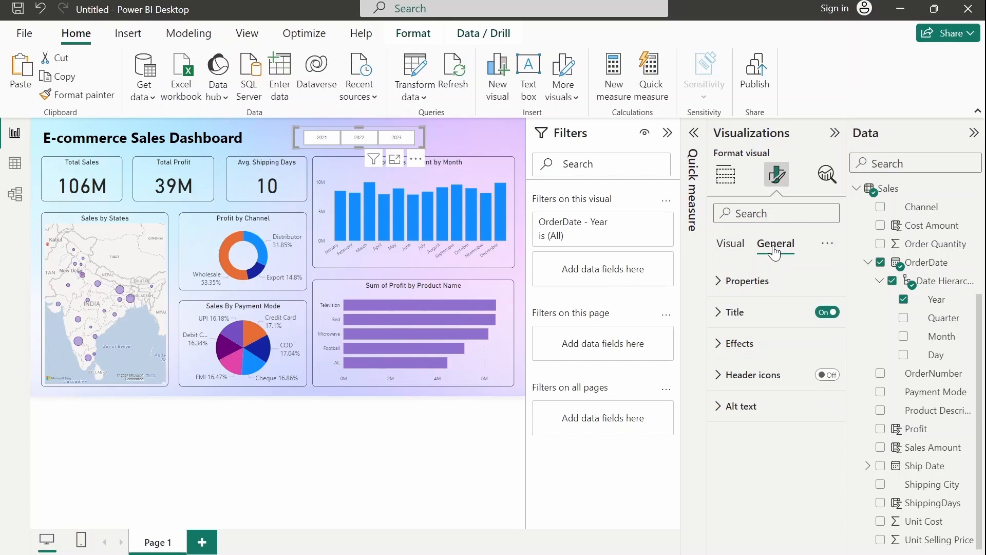
pyautogui.click(720, 313)
pyautogui.click(752, 389)
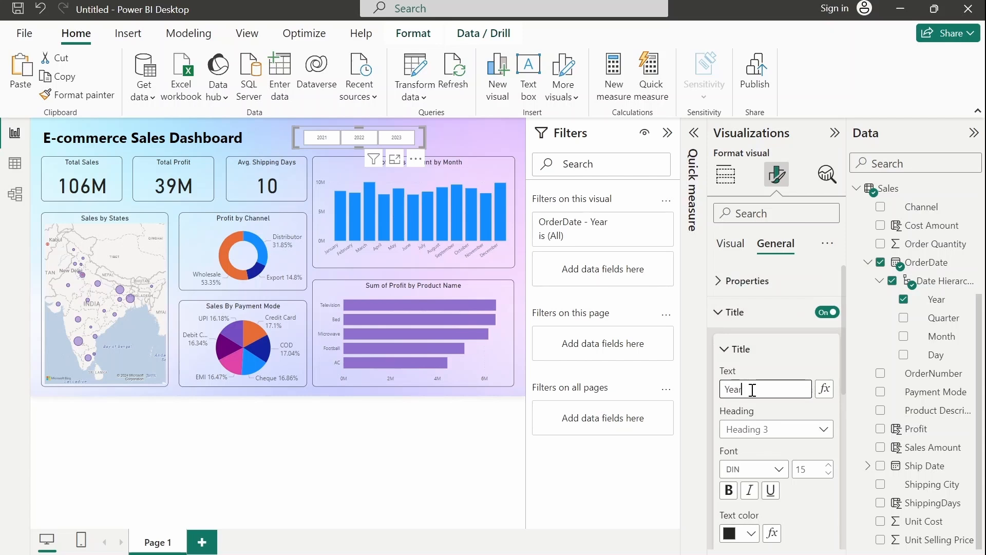
pyautogui.write('Year')
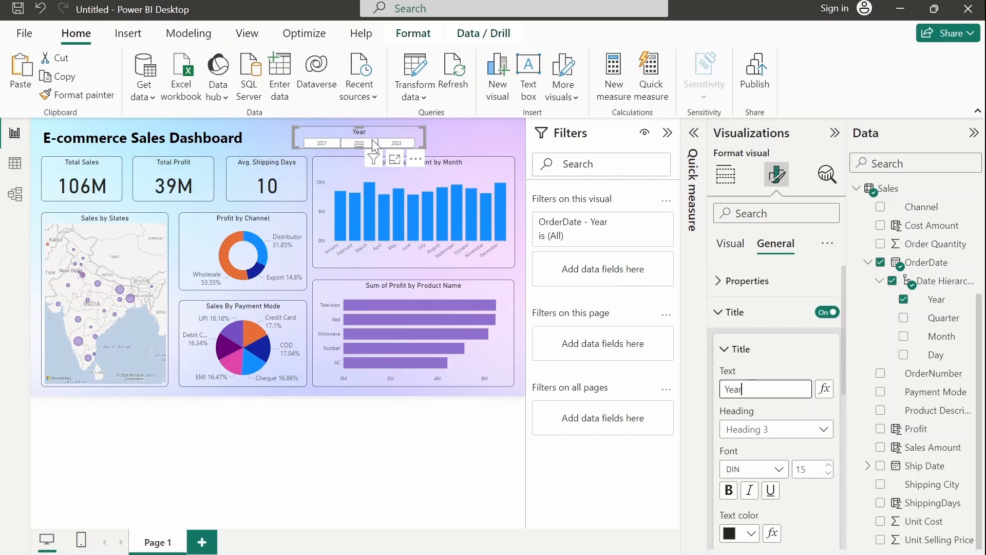
pyautogui.scroll(-3, 776, 407)
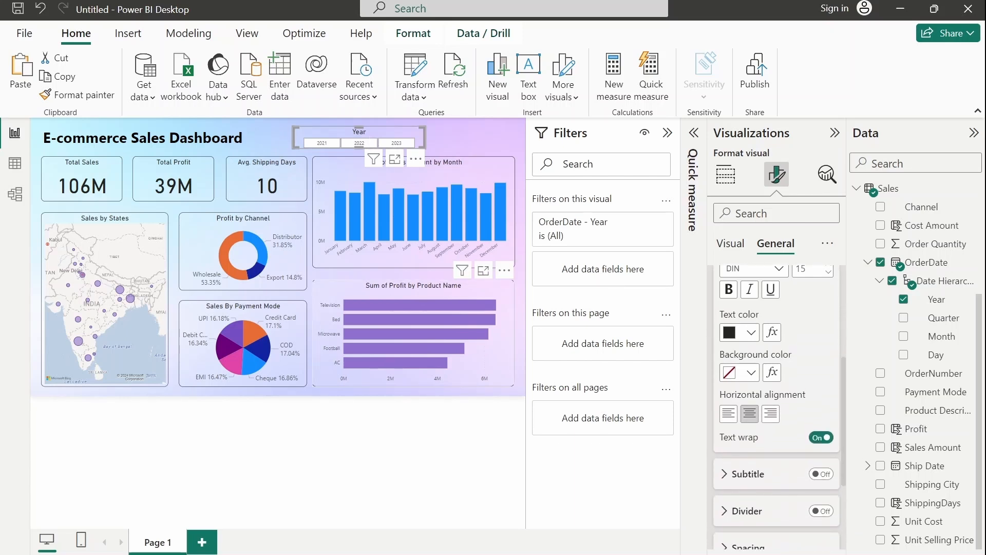
pyautogui.click(728, 413)
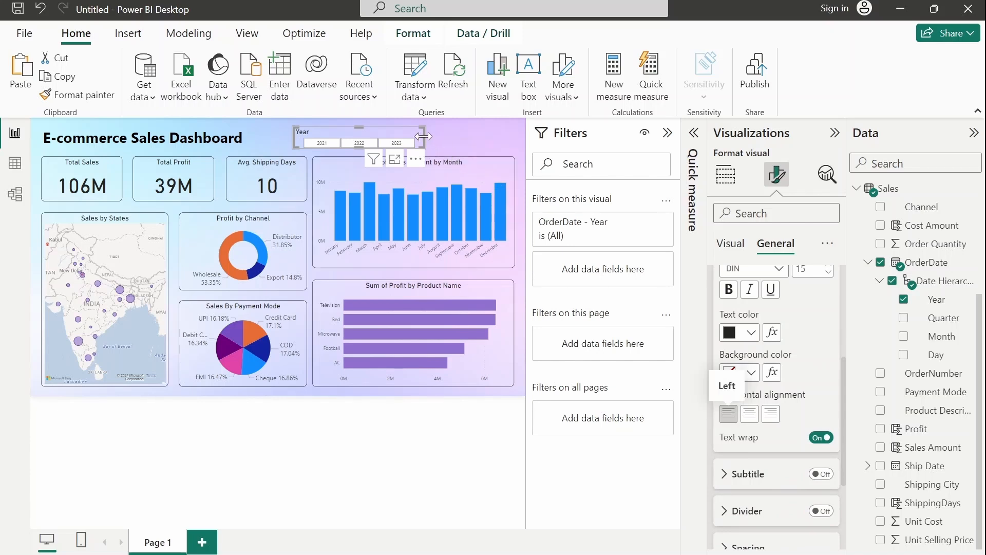
# Widen the year slicer toward the page's edge and swap its title for the slicer header
pyautogui.moveTo(423, 136); pyautogui.dragTo(455, 132)
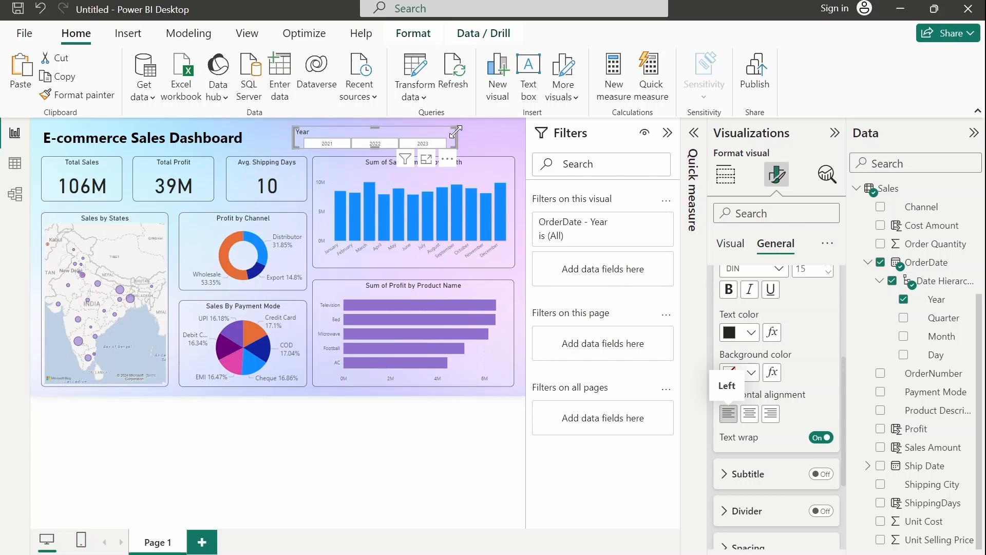
pyautogui.scroll(2, 836, 481)
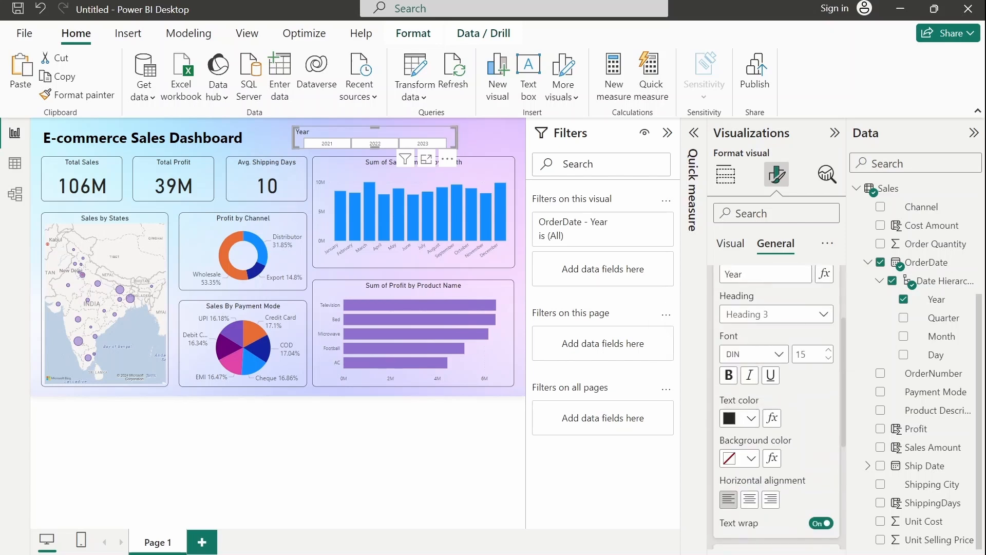
pyautogui.scroll(2, 775, 411)
pyautogui.click(827, 275)
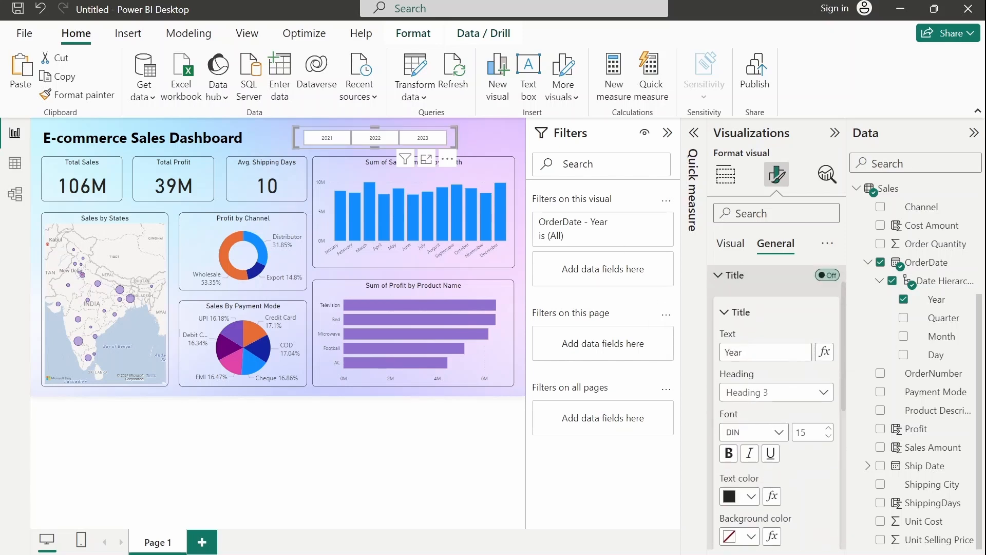
pyautogui.click(730, 244)
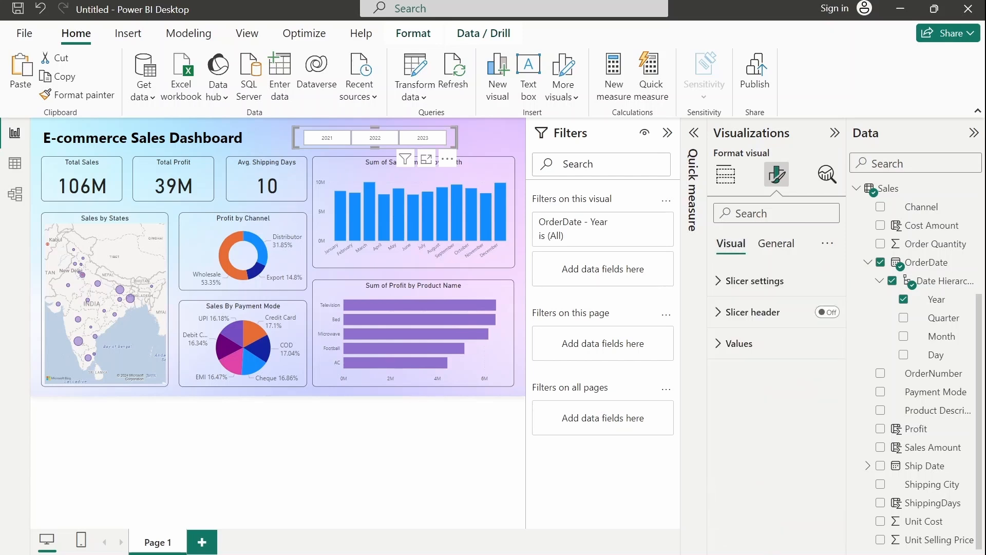
pyautogui.click(752, 312)
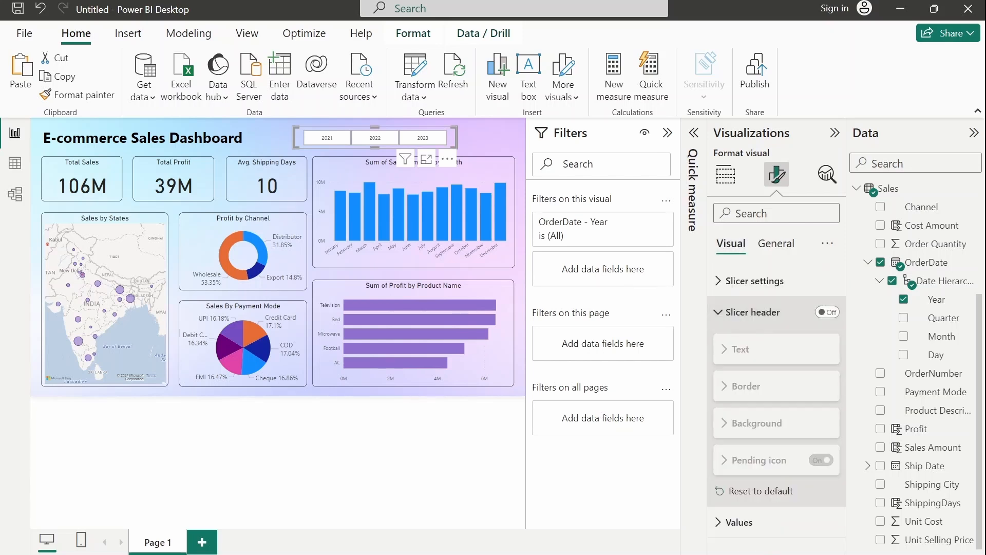
pyautogui.click(827, 311)
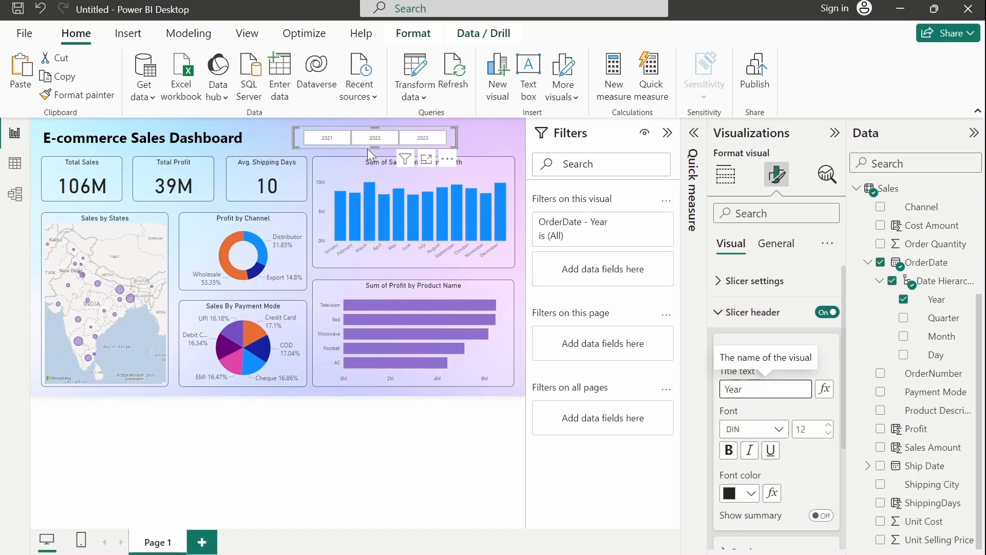
# Extend the year slicer toward the dashboard title and turn its general "Year" title back on
pyautogui.moveTo(375, 148); pyautogui.dragTo(399, 155)
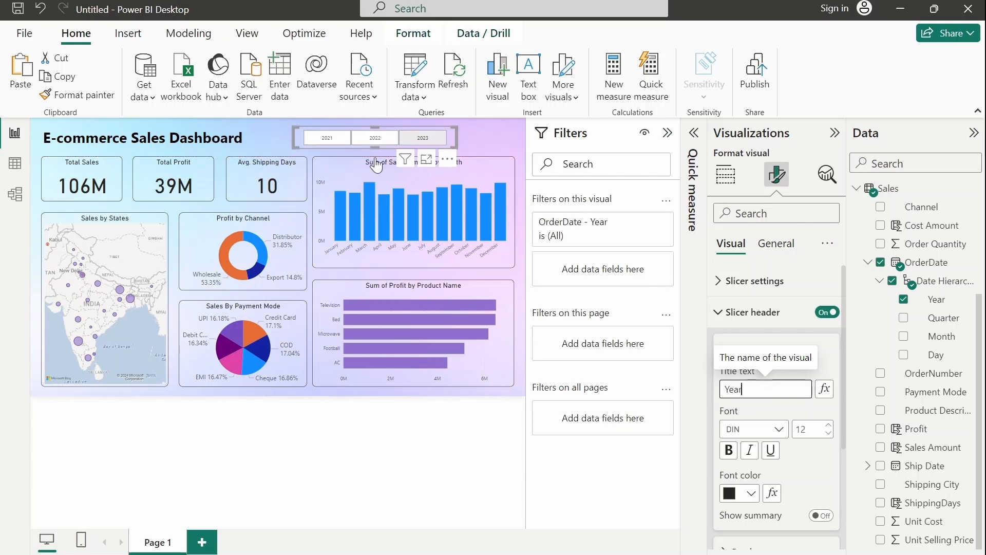
pyautogui.moveTo(292, 137); pyautogui.dragTo(275, 137)
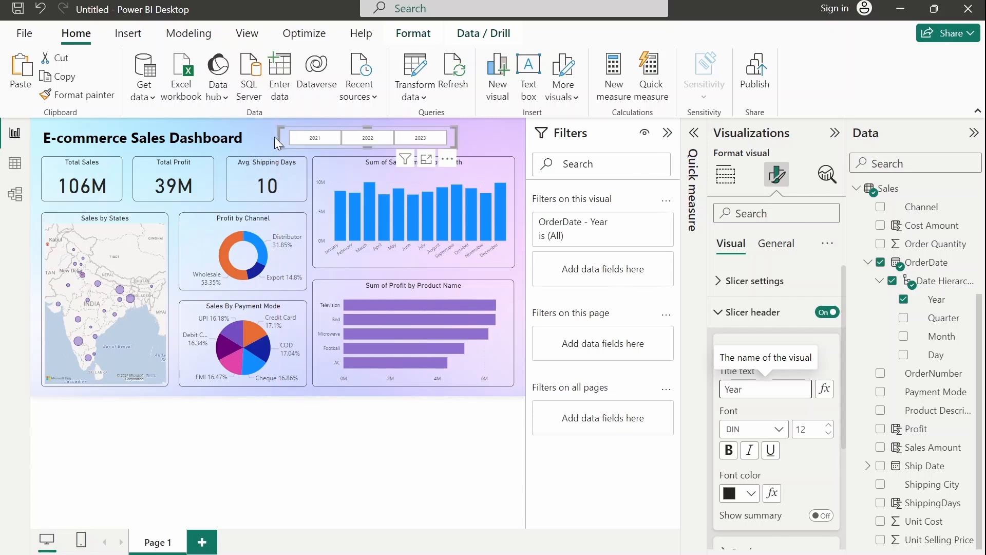
pyautogui.click(794, 397)
pyautogui.scroll(-3, 798, 431)
pyautogui.scroll(3, 798, 431)
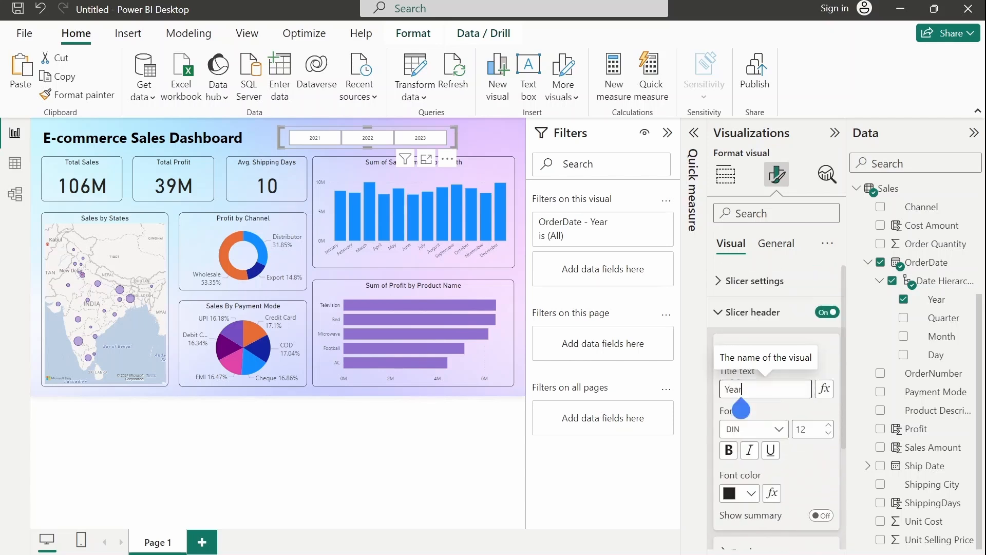
pyautogui.scroll(-3, 780, 426)
pyautogui.scroll(3, 780, 426)
pyautogui.click(775, 244)
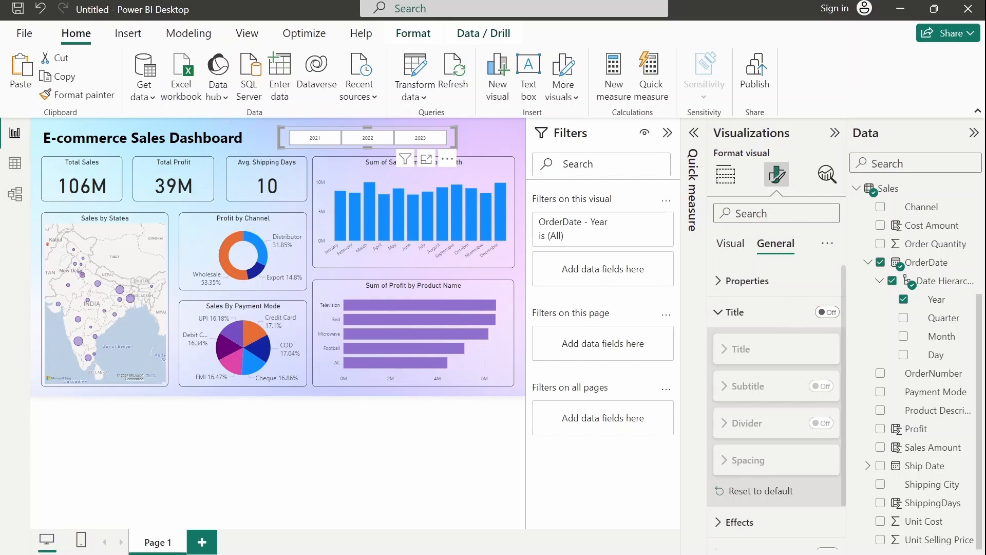
pyautogui.click(828, 312)
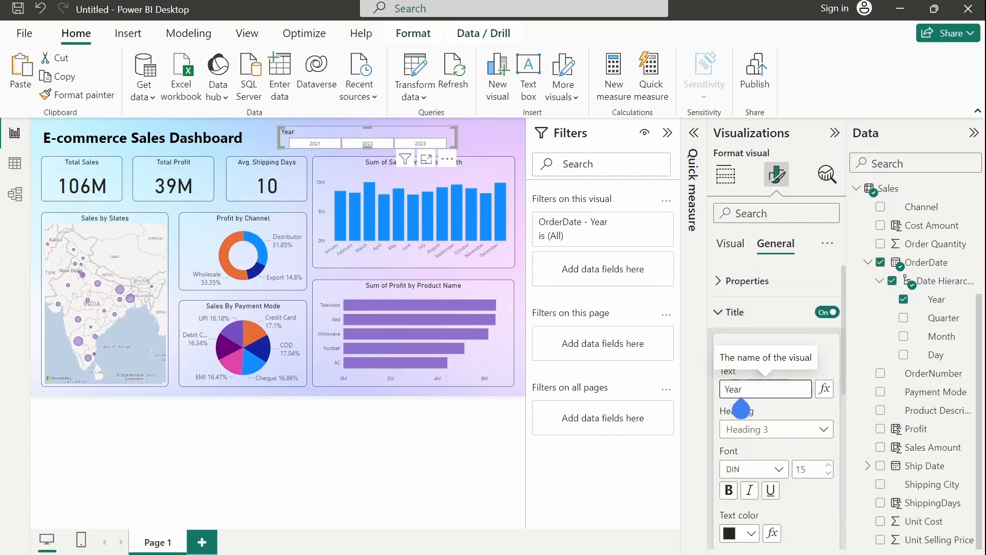
pyautogui.click(491, 151)
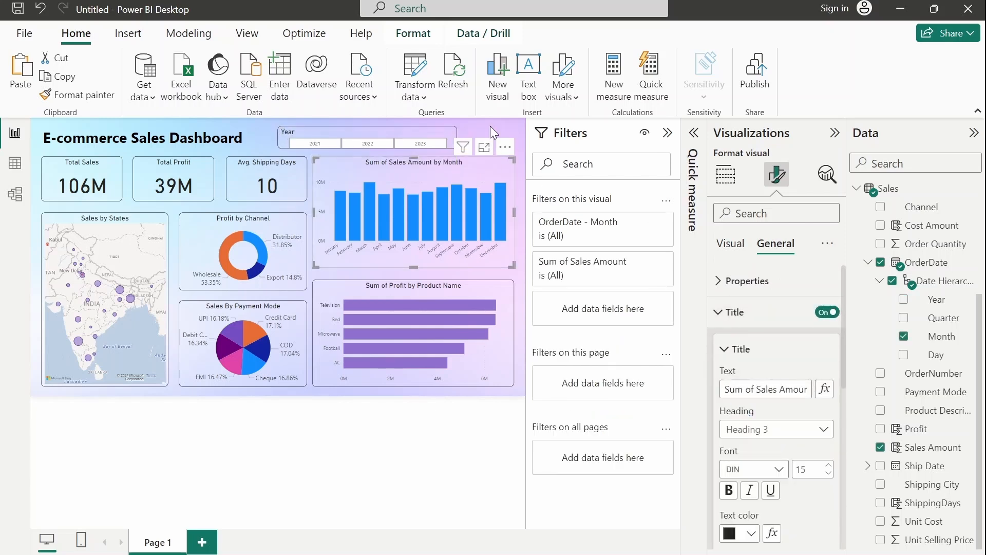
pyautogui.click(489, 123)
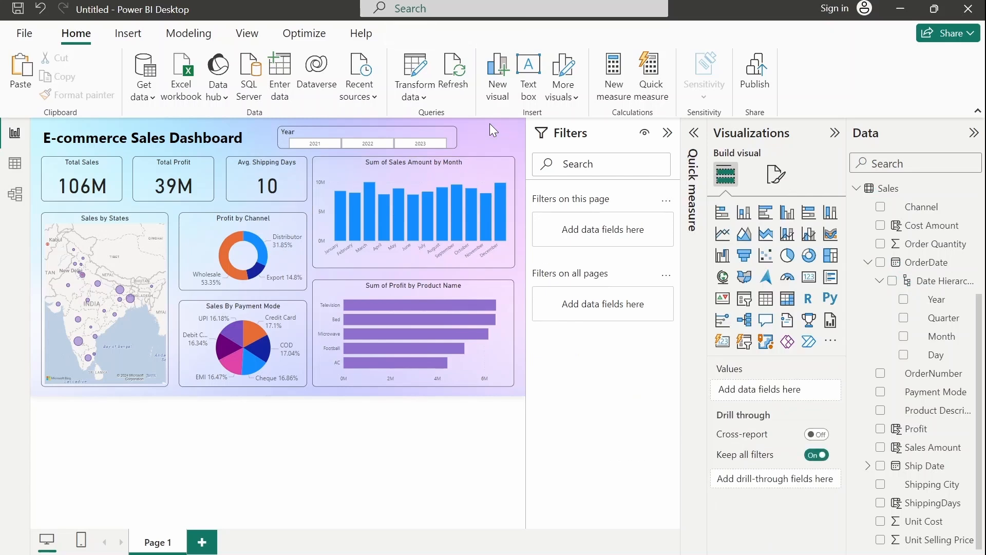
# Make the year slicer slightly taller and extend it further toward the dashboard title
pyautogui.click(414, 127)
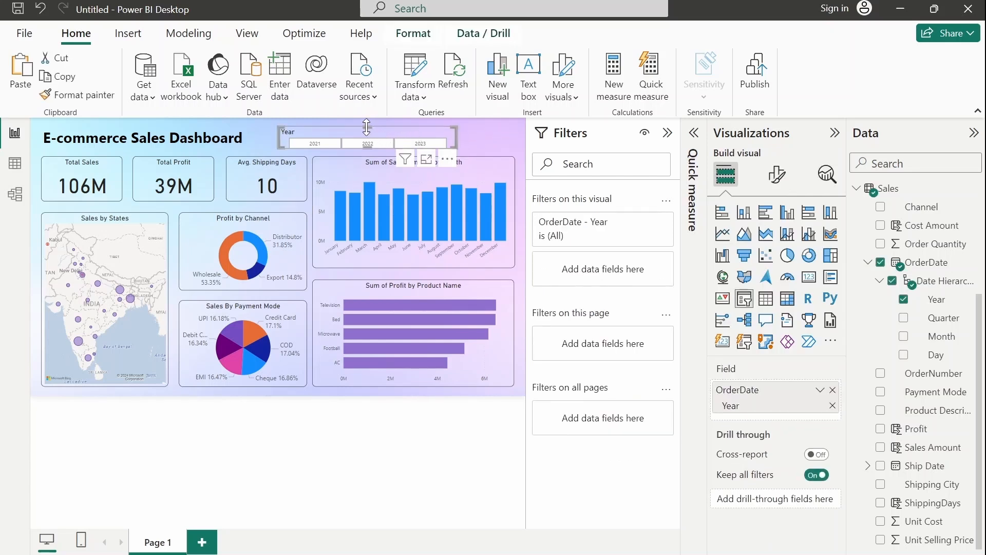
pyautogui.moveTo(366, 127); pyautogui.dragTo(366, 137)
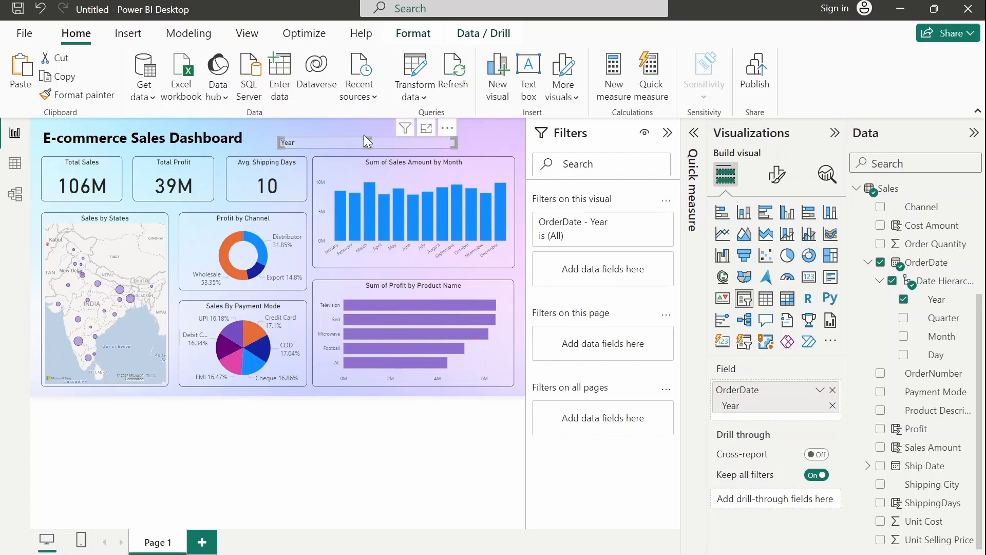
pyautogui.moveTo(365, 132); pyautogui.dragTo(366, 125)
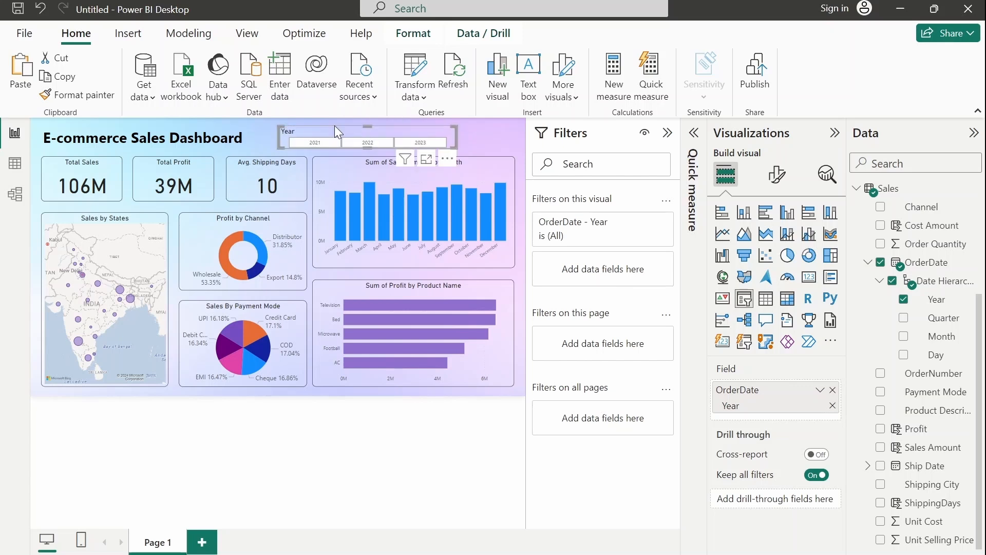
pyautogui.moveTo(279, 136); pyautogui.dragTo(268, 136)
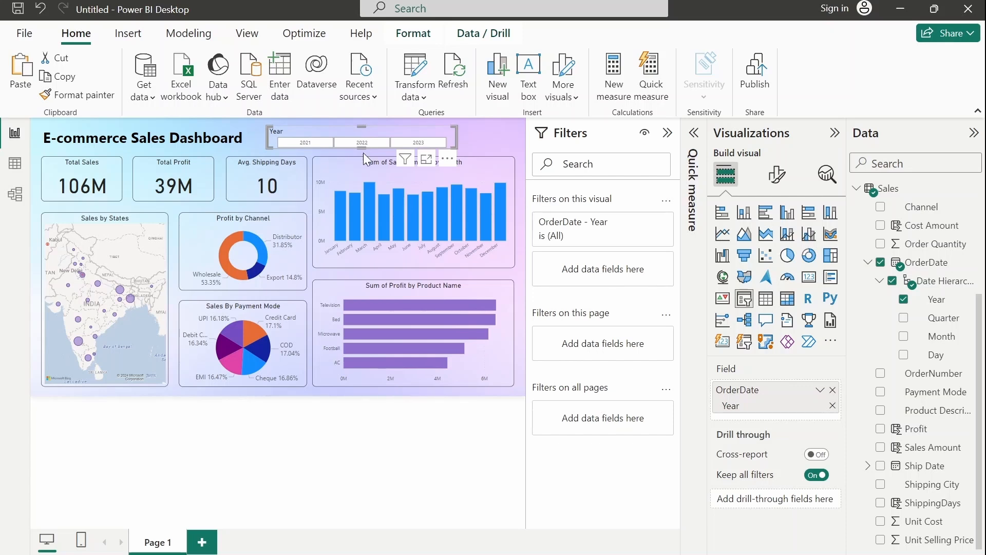
pyautogui.moveTo(362, 153); pyautogui.dragTo(364, 150)
pyautogui.click(488, 126)
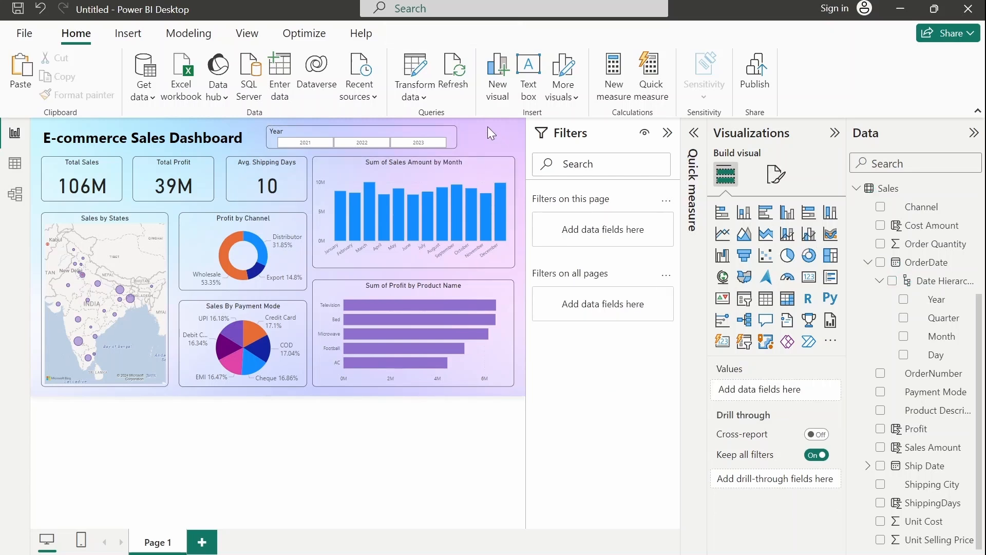
# Check the dashboard filtered by 2021, 2022 and 2023 in turn, and clear the year selection
pyautogui.click(319, 149)
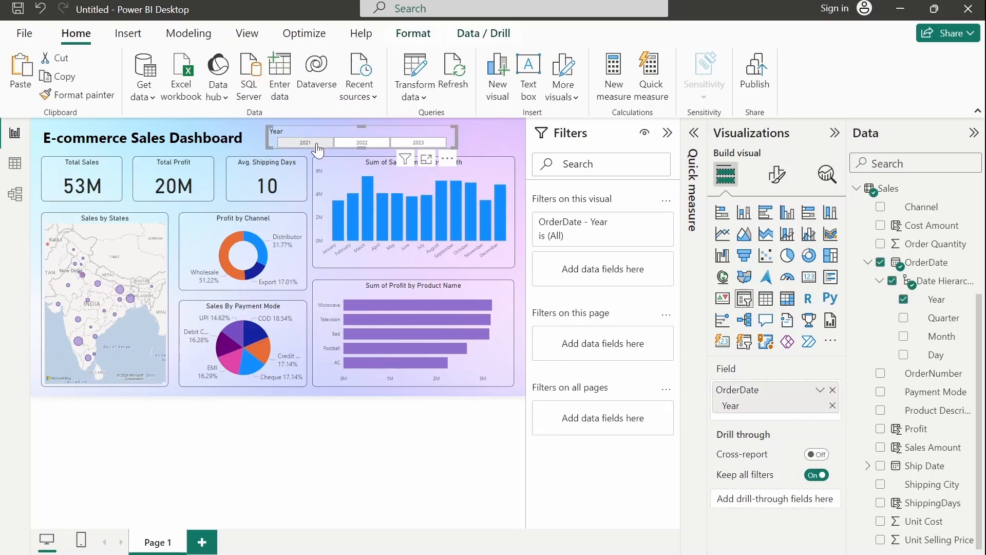
pyautogui.click(317, 149)
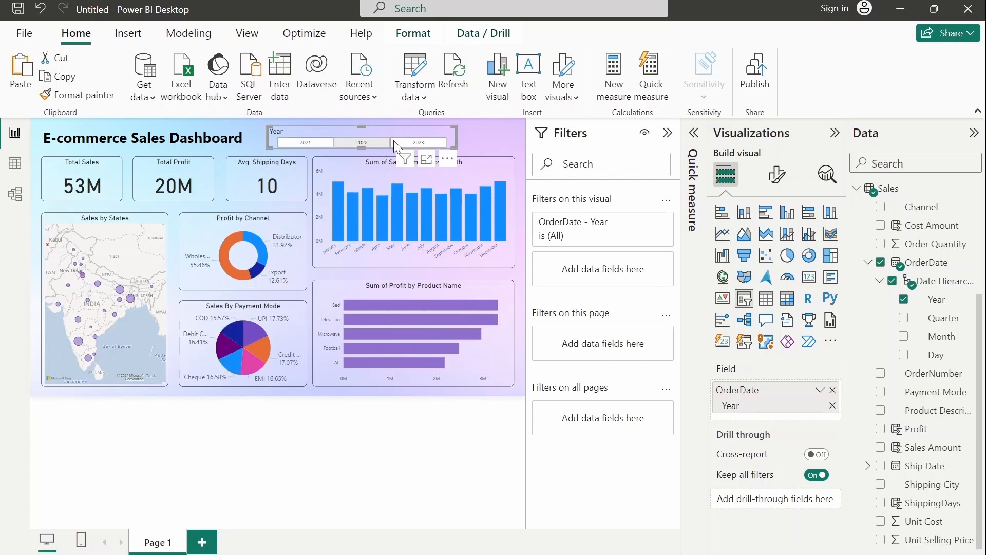
pyautogui.click(407, 149)
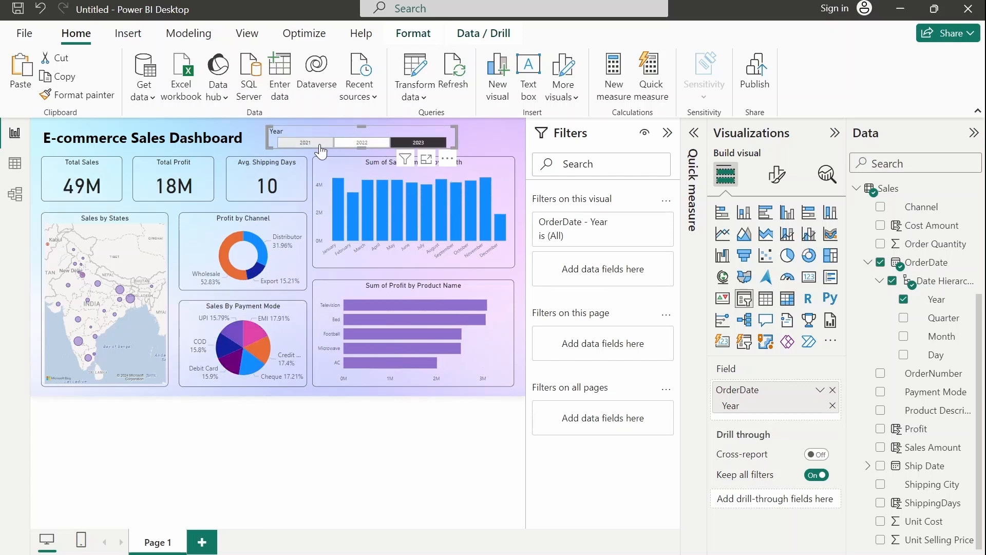
pyautogui.click(313, 149)
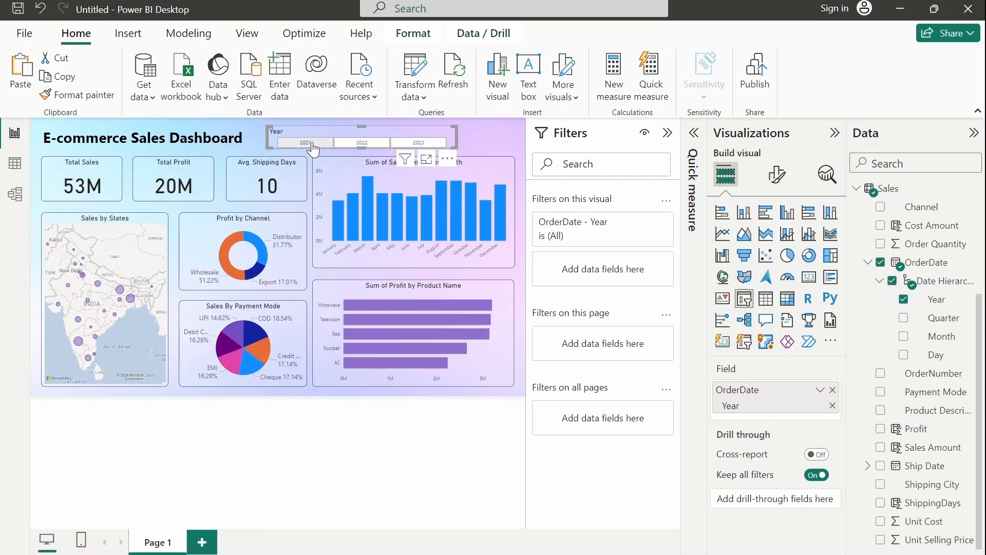
pyautogui.click(369, 145)
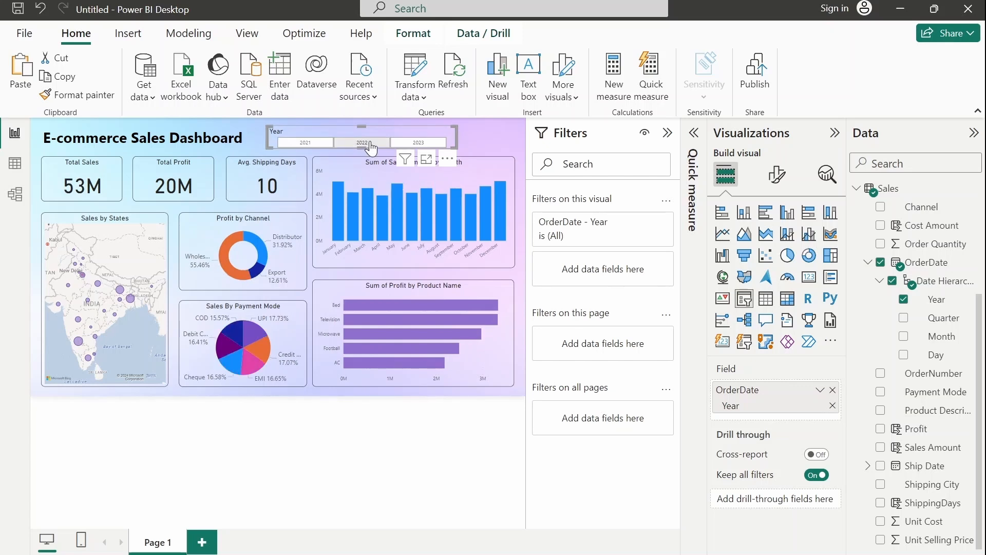
pyautogui.click(405, 146)
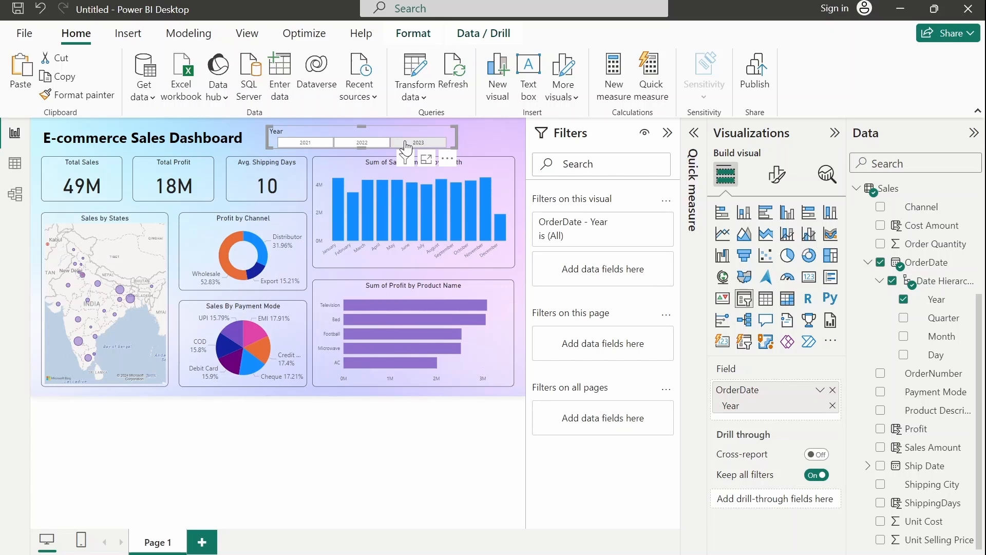
pyautogui.click(479, 135)
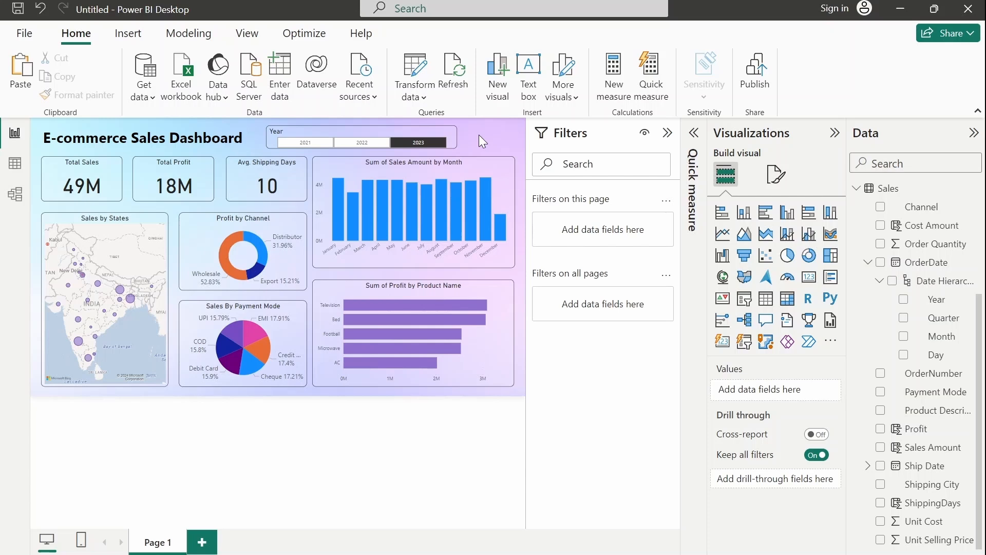
pyautogui.click(435, 148)
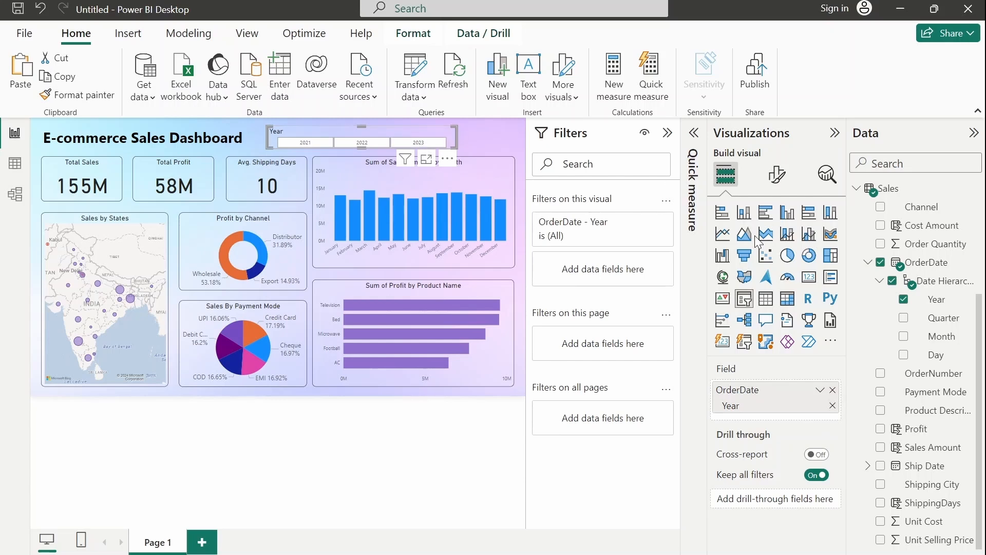
# Copy the year slicer visual
pyautogui.rightClick(446, 136)
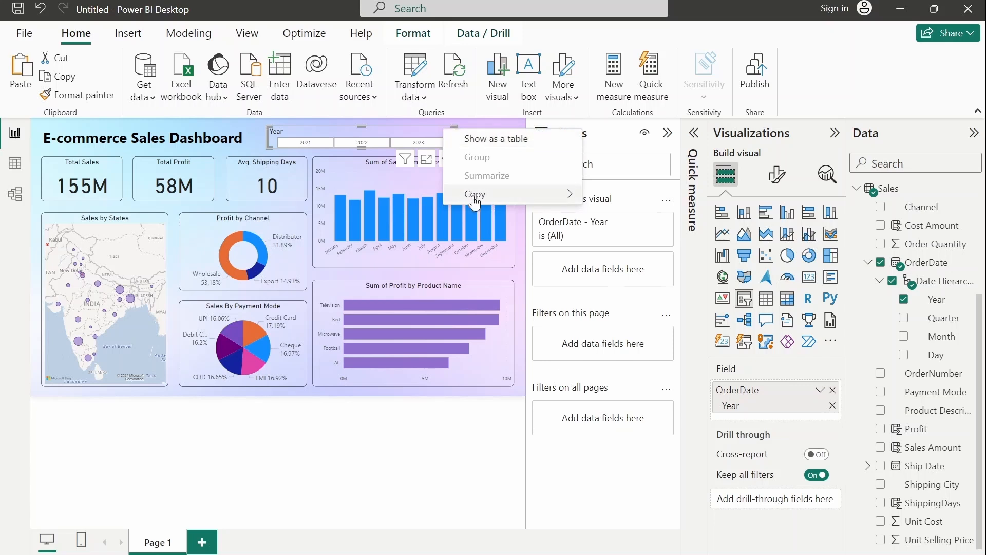
pyautogui.moveTo(478, 194)
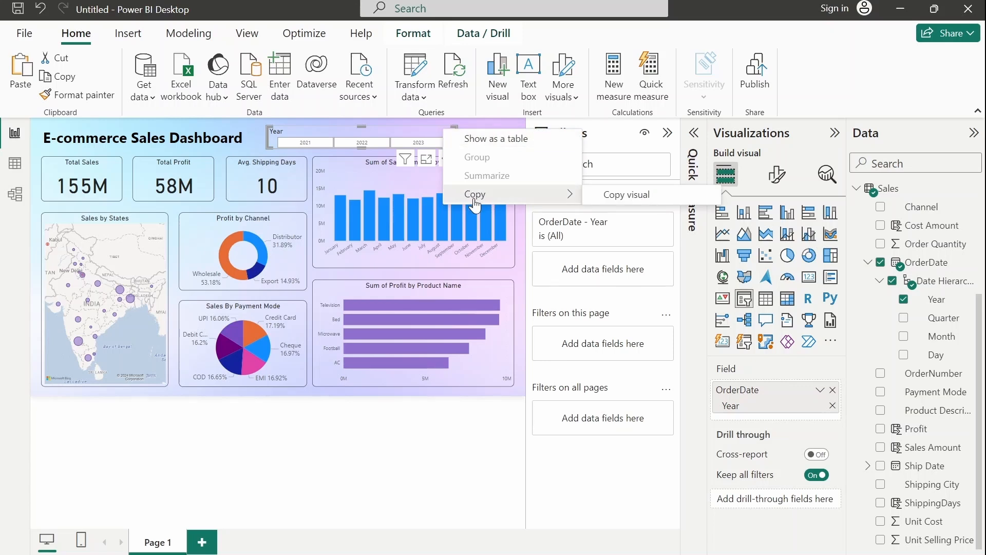
pyautogui.click(622, 196)
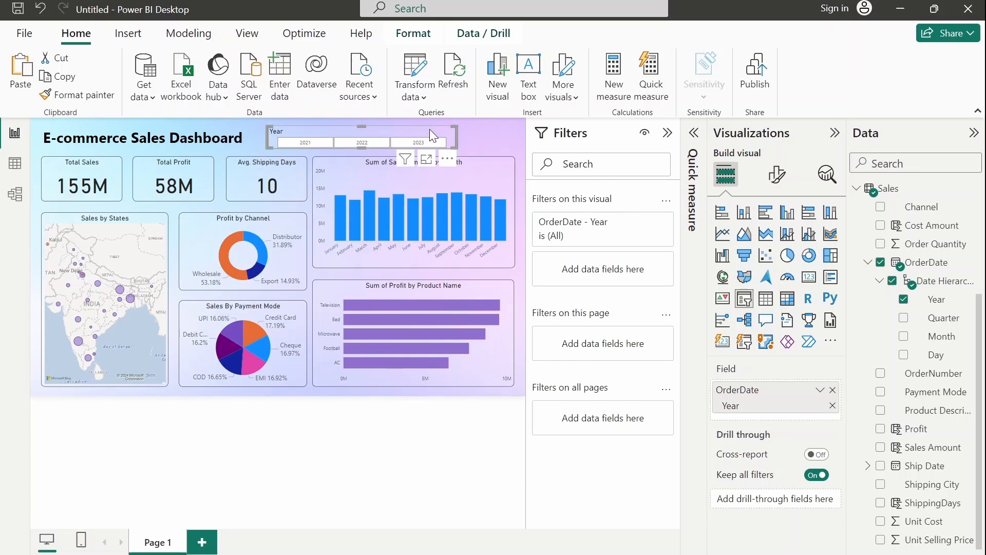
# Shift the year slicer slightly toward the dashboard title and place its pasted copy over the monthly sales chart
pyautogui.moveTo(429, 129)
pyautogui.mouseDown()
pyautogui.moveTo(433, 186)
pyautogui.moveTo(418, 119)
pyautogui.moveTo(421, 128)
pyautogui.mouseUp()
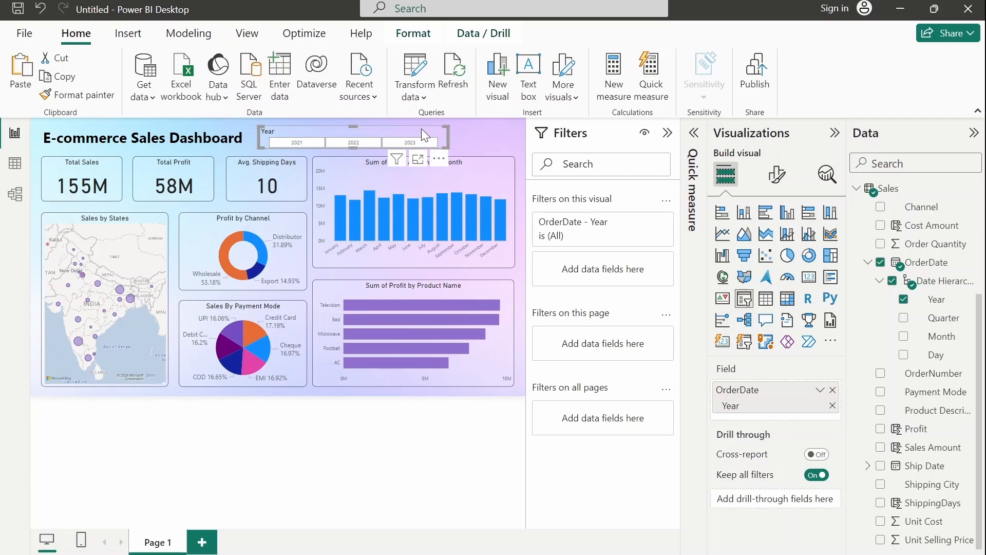
pyautogui.moveTo(422, 129); pyautogui.dragTo(448, 186)
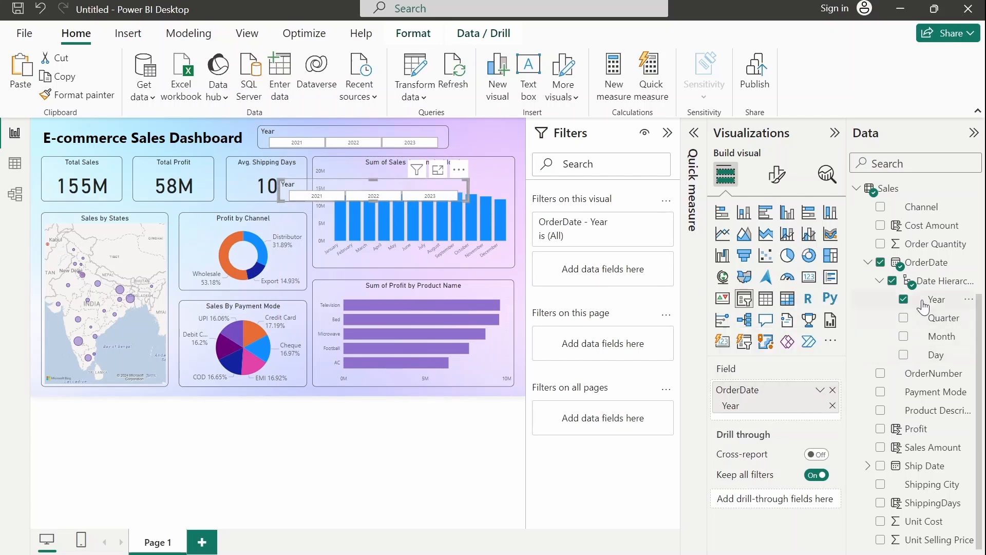
# Replace the copied slicer's OrderDate Year field with Category from the Product table
pyautogui.moveTo(980, 345); pyautogui.dragTo(980, 237)
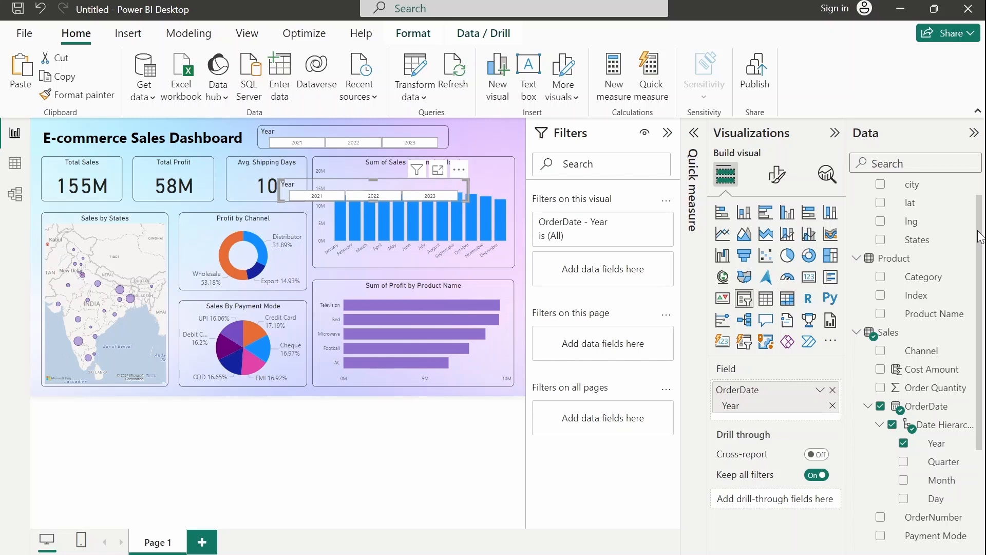
pyautogui.moveTo(981, 237); pyautogui.dragTo(984, 367)
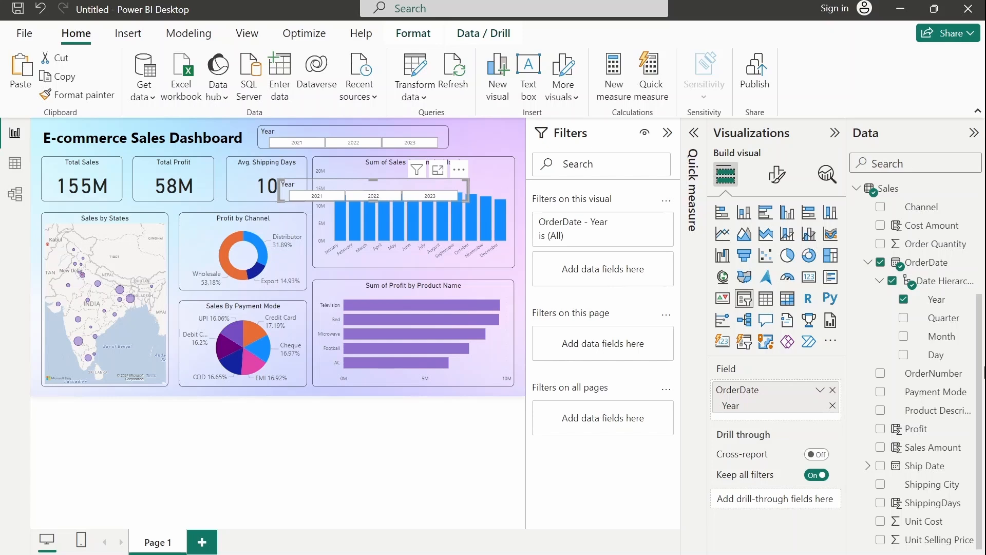
pyautogui.scroll(3, 967, 264)
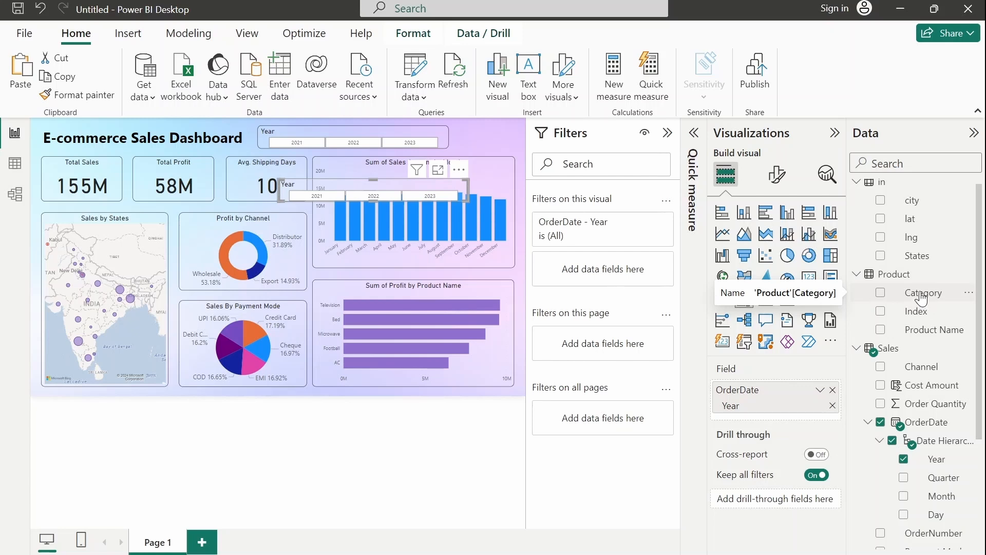
pyautogui.moveTo(921, 295); pyautogui.dragTo(790, 420)
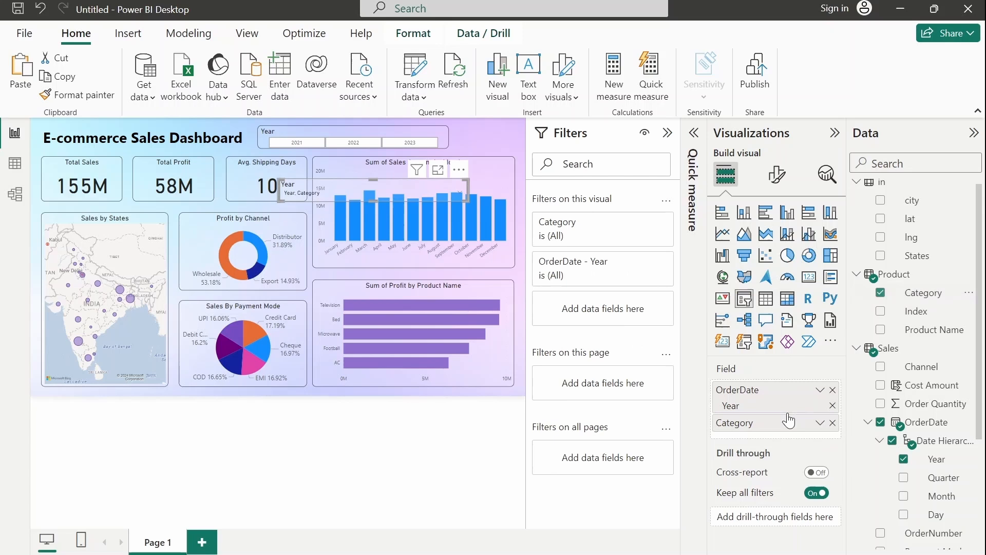
pyautogui.click(832, 390)
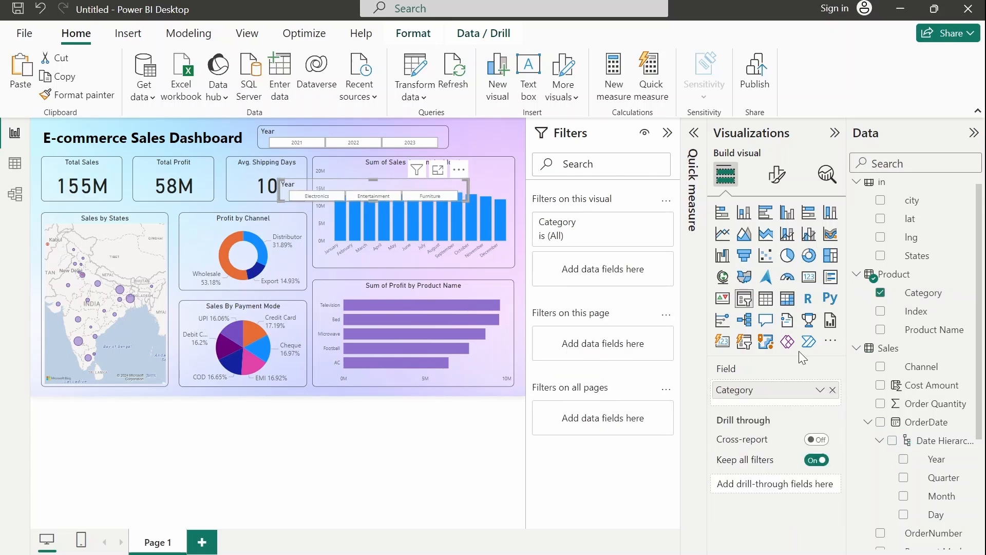
# Set the category slicer's style to Dropdown and fit it narrowly into the header area beside the year slicer
pyautogui.click(775, 180)
pyautogui.click(751, 282)
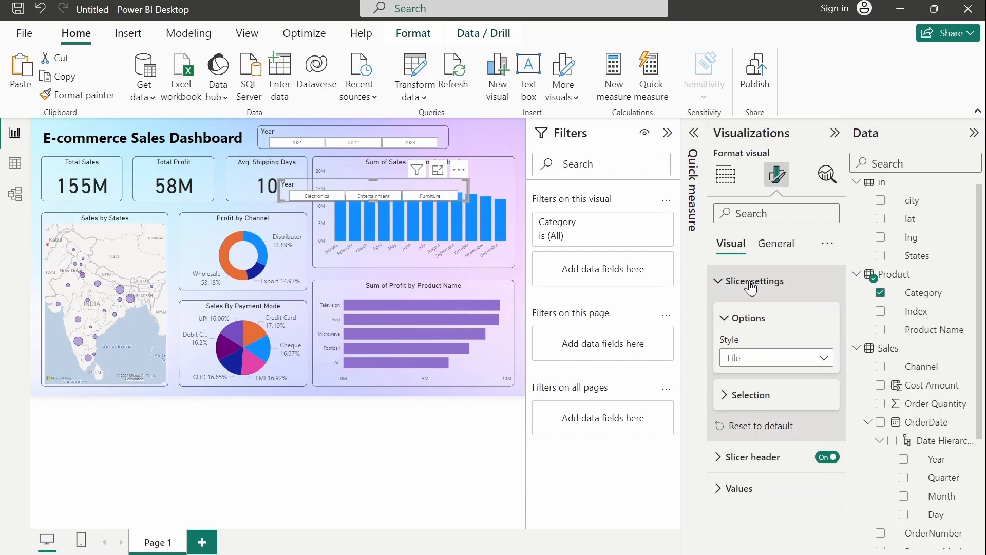
pyautogui.click(791, 360)
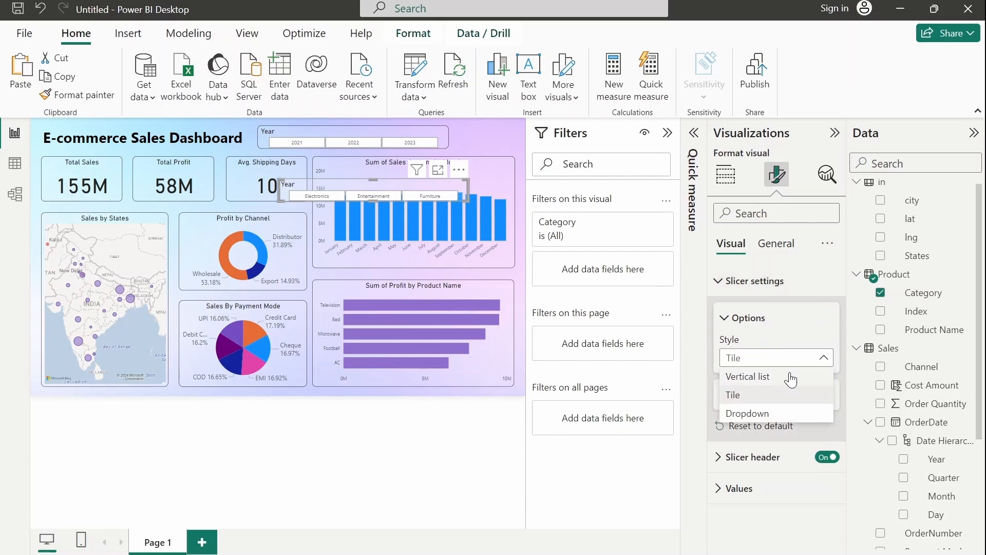
pyautogui.click(757, 413)
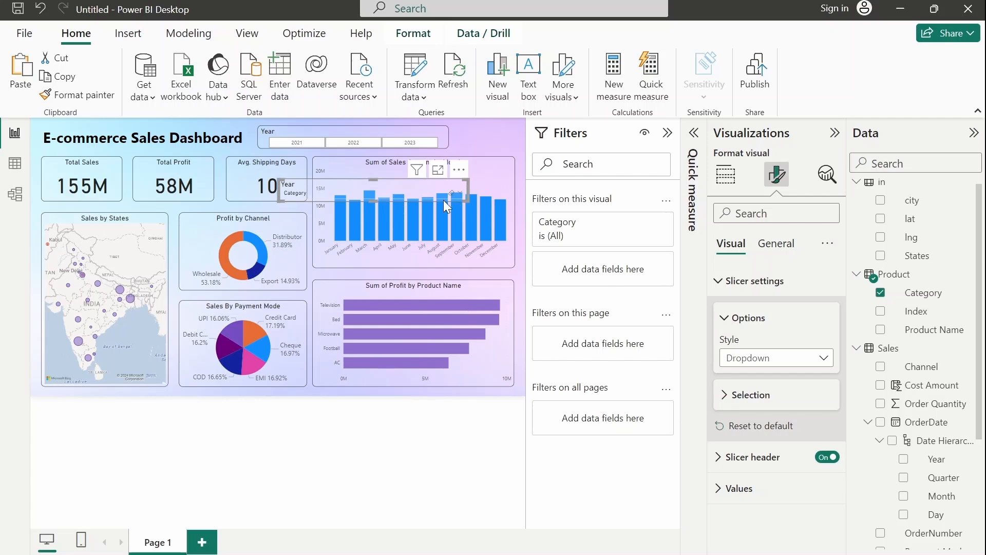
pyautogui.moveTo(277, 191); pyautogui.dragTo(487, 133)
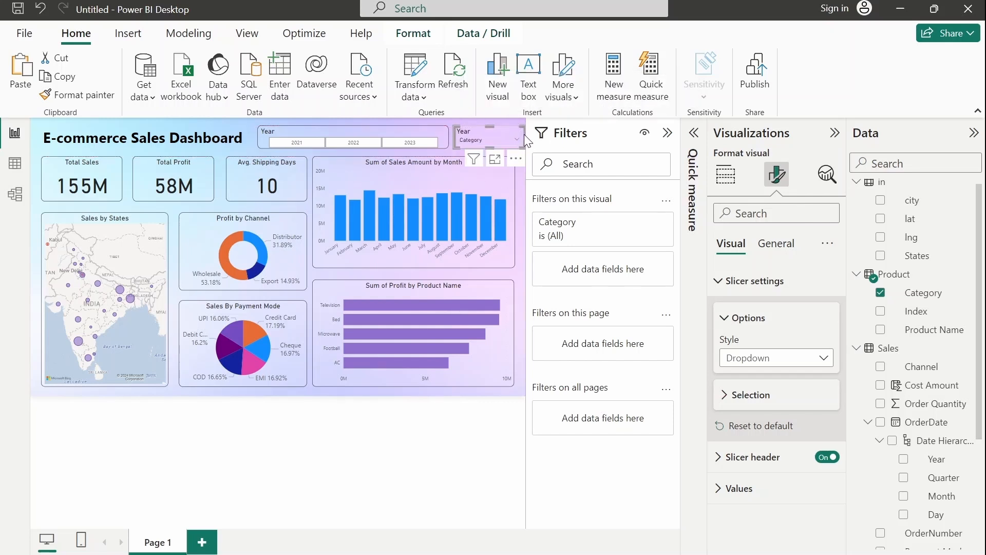
pyautogui.moveTo(524, 135); pyautogui.dragTo(516, 136)
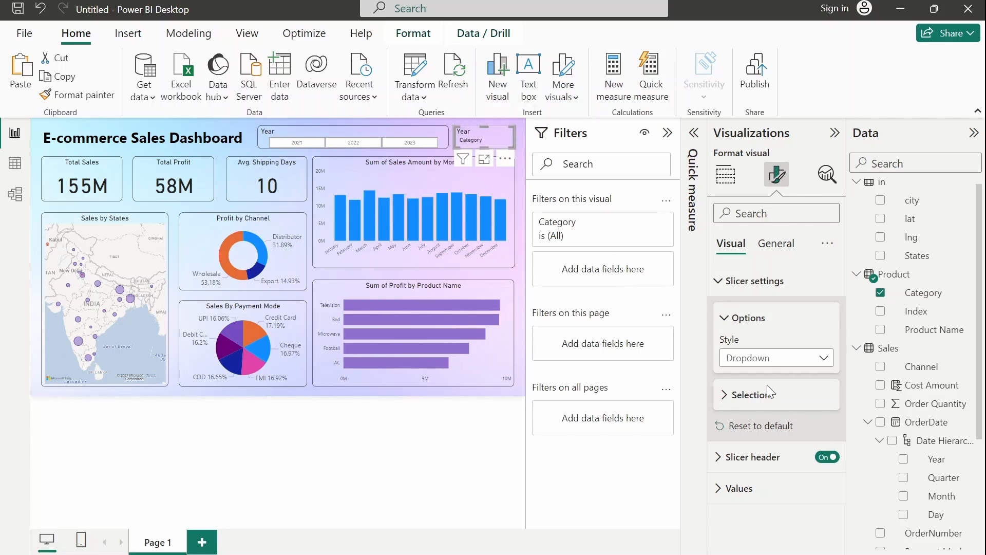
# Increase the font size of the category slicer's values
pyautogui.click(737, 491)
pyautogui.scroll(-3, 750, 493)
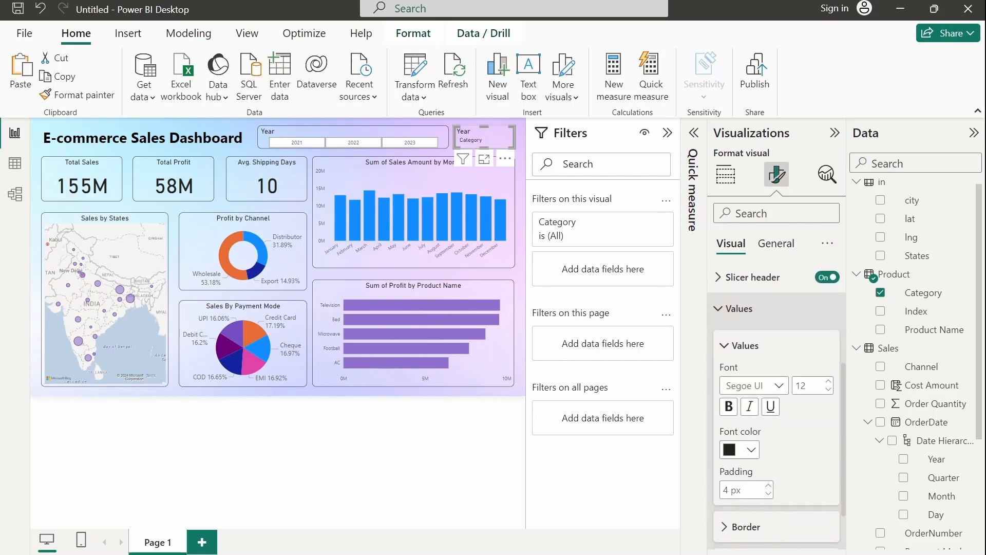
pyautogui.click(829, 375)
pyautogui.click(829, 375)
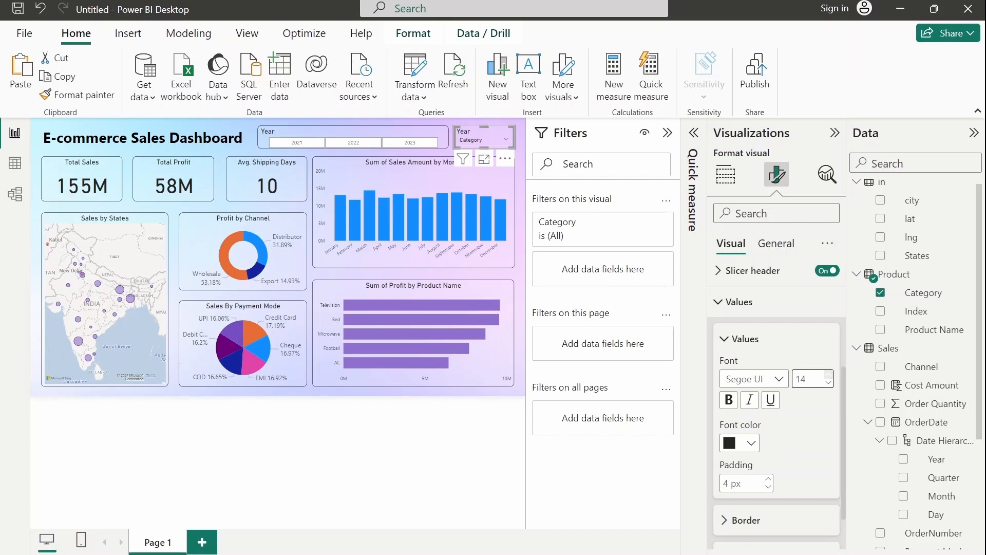
pyautogui.click(829, 375)
# Change the copied slicer's title text from "Year" to "Category"
pyautogui.click(776, 243)
pyautogui.click(734, 312)
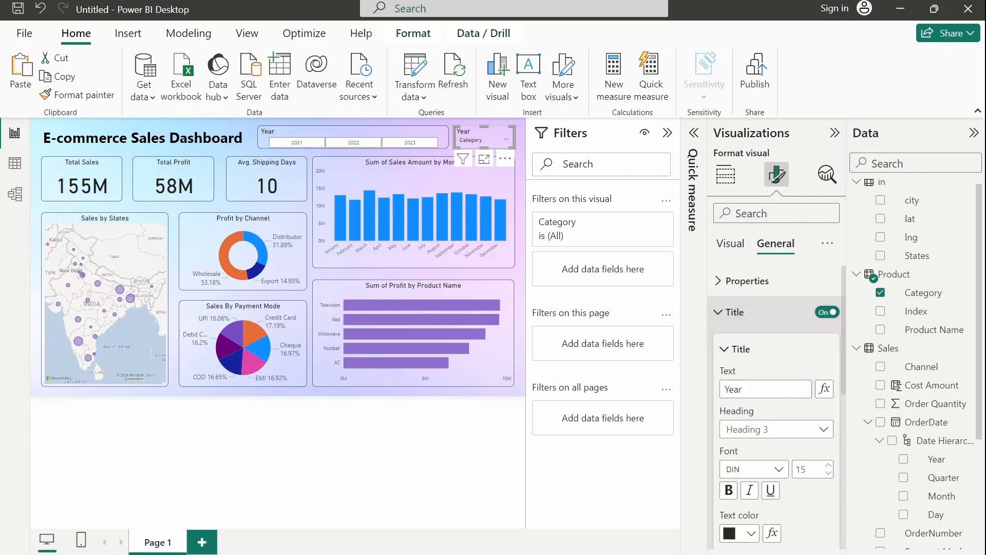
pyautogui.click(741, 392)
pyautogui.press('BackSpace')
pyautogui.press('BackSpace')
pyautogui.press('BackSpace')
pyautogui.press('BackSpace')
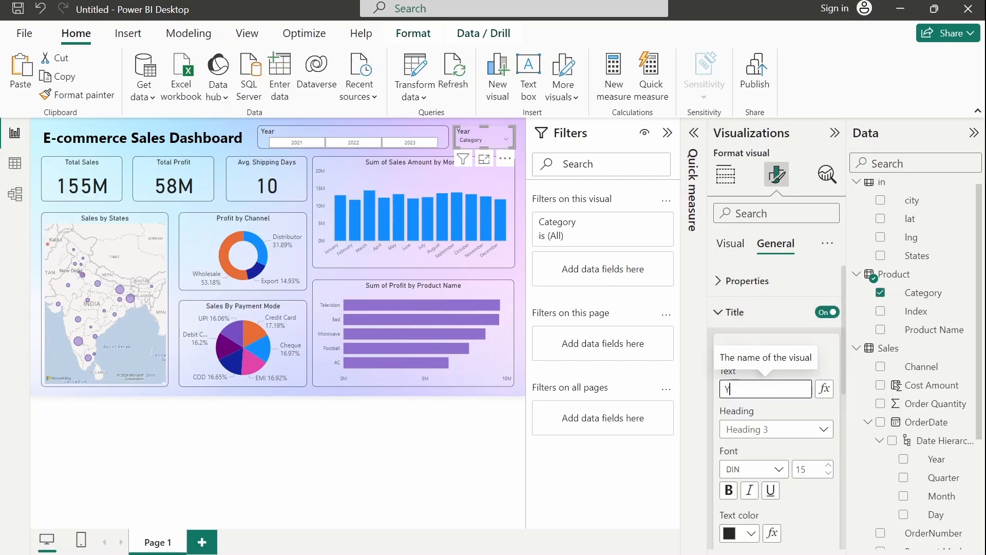
pyautogui.write('Category')
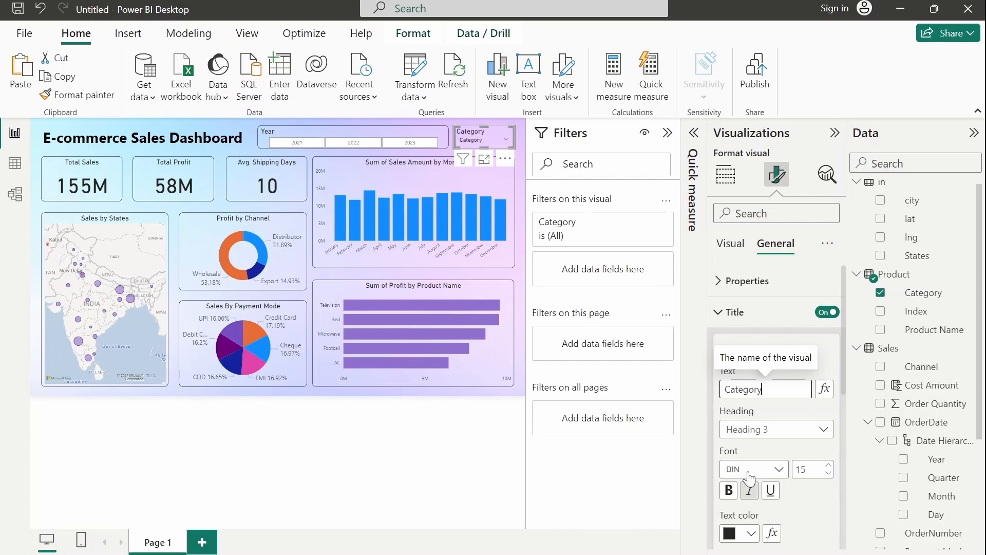
pyautogui.click(414, 466)
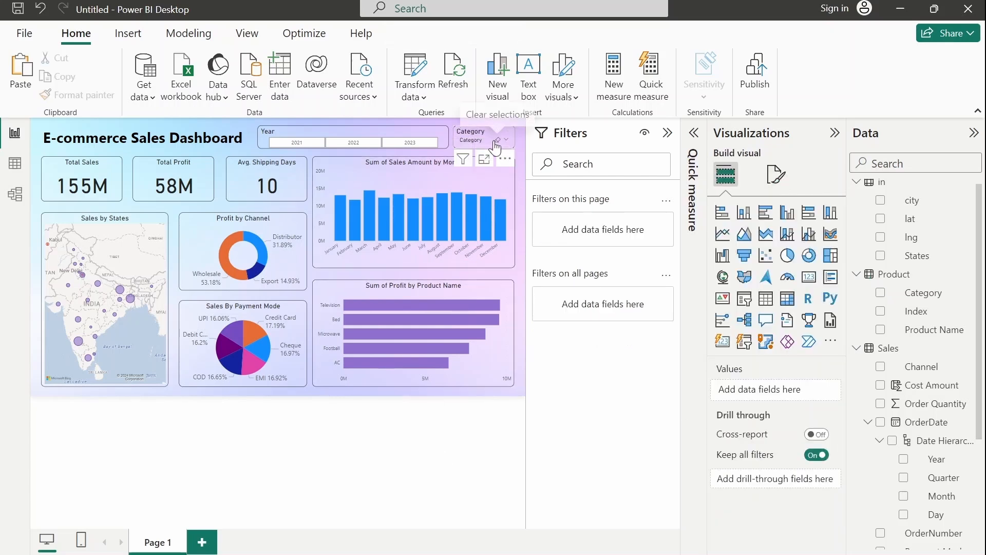
# Turn off the slicer header of the category slicer
pyautogui.click(478, 143)
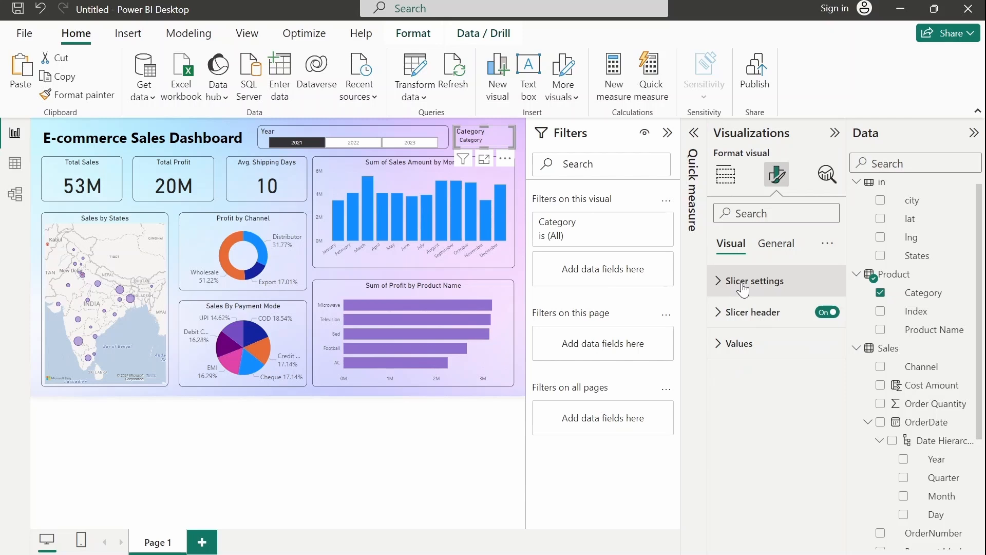
pyautogui.click(743, 288)
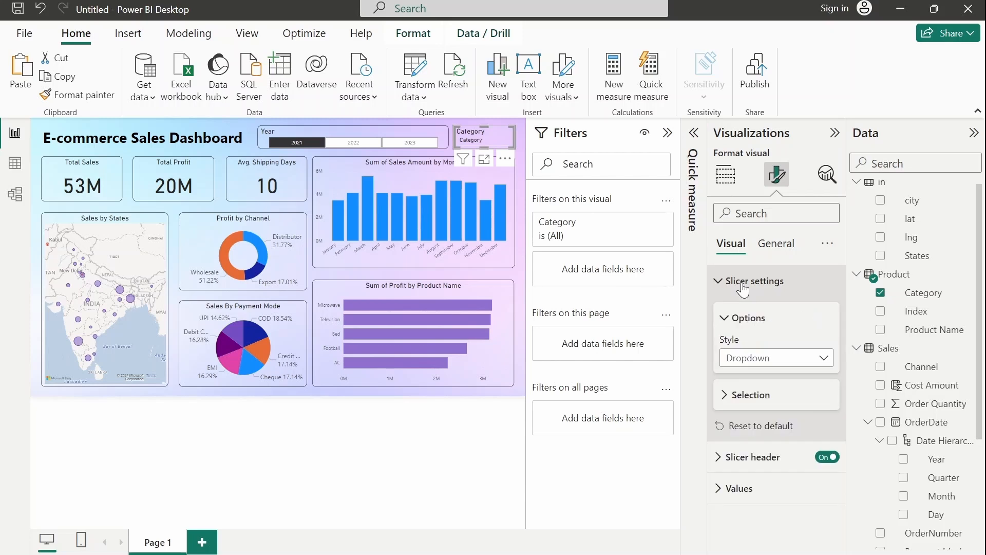
pyautogui.click(824, 457)
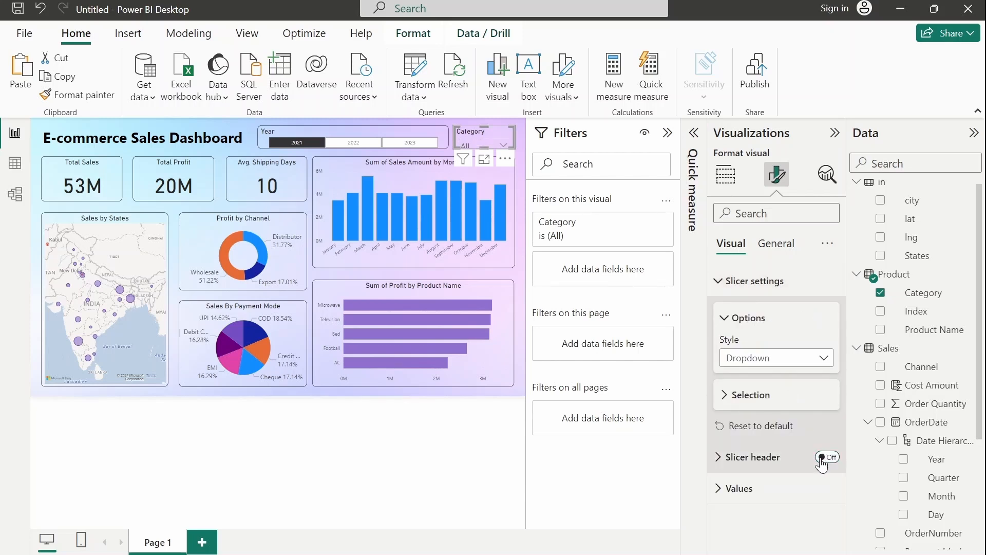
pyautogui.click(456, 445)
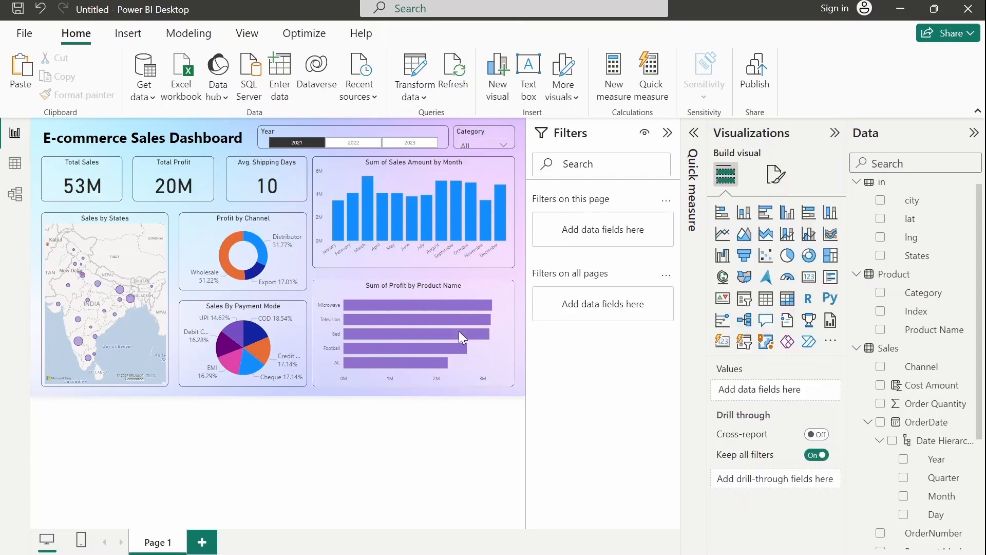
# Check the dashboard filtered by the Electronics, Entertainment and Furniture categories in turn, and clear the category selection
pyautogui.click(504, 145)
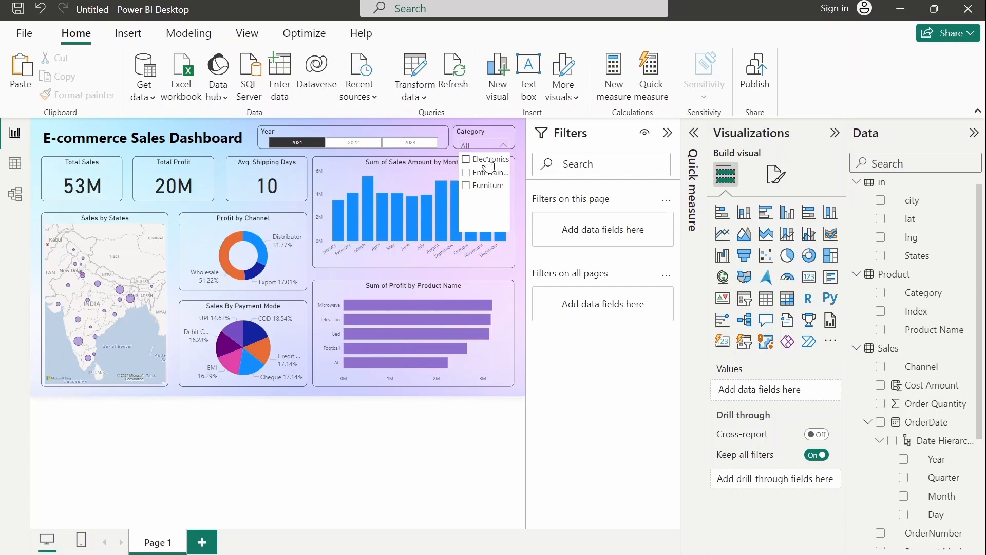
pyautogui.click(488, 160)
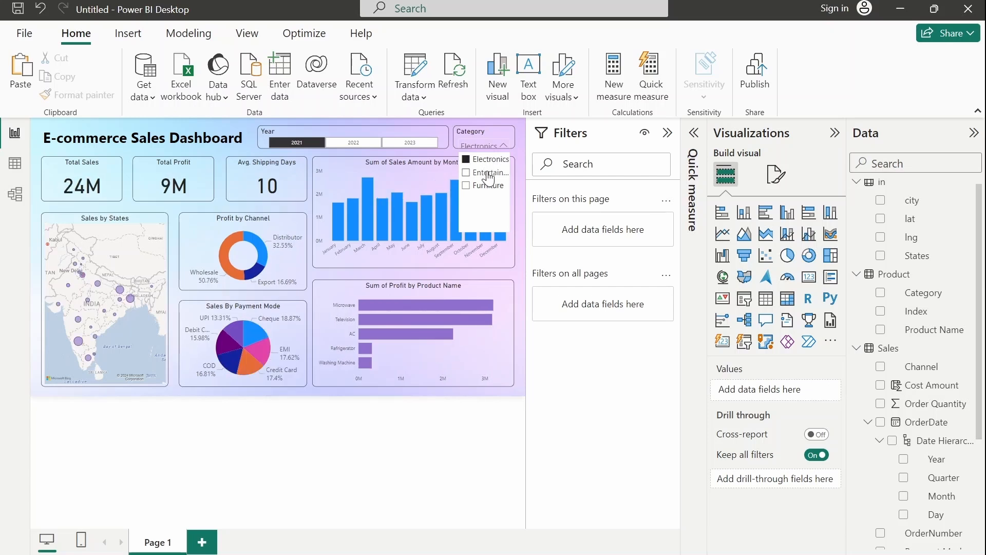
pyautogui.click(486, 174)
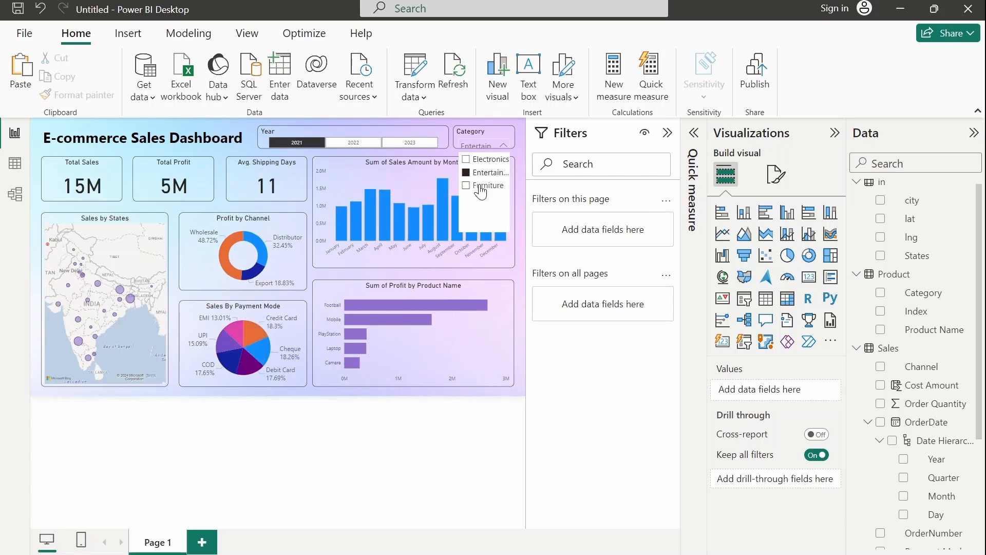
pyautogui.click(480, 188)
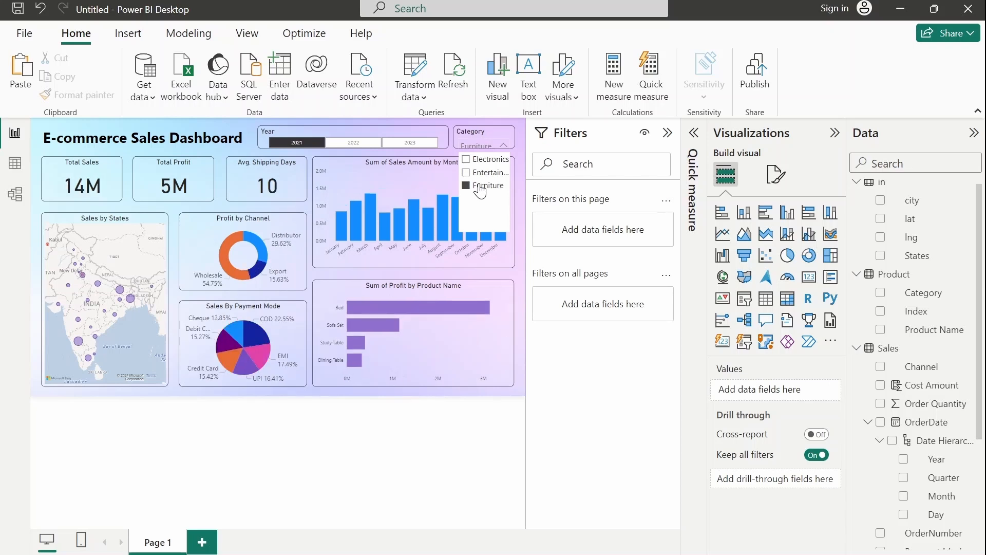
pyautogui.click(479, 187)
pyautogui.click(451, 478)
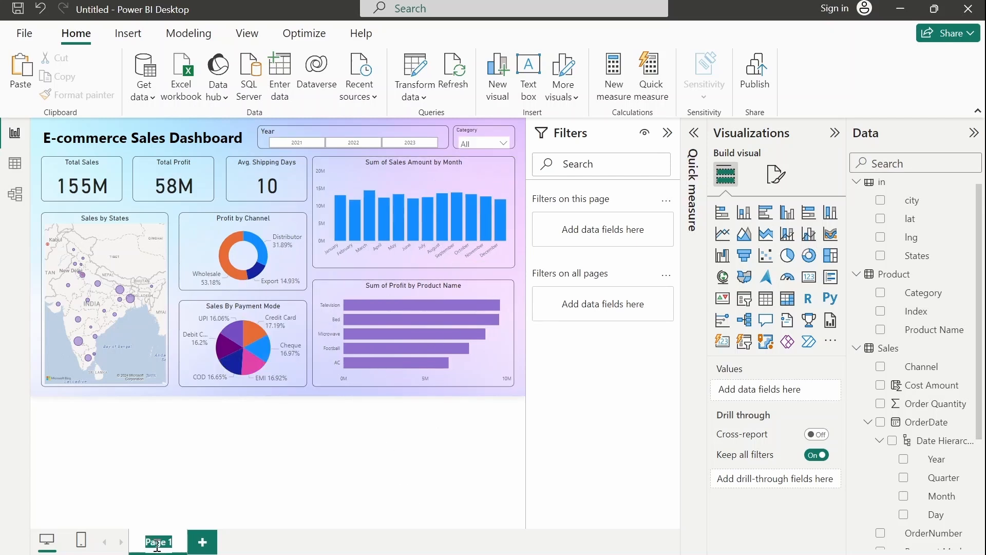
# Rename the report page as Sales and start publishing the report, saving the file as SalesDashboard
pyautogui.doubleClick(157, 546)
pyautogui.write('Sales')
pyautogui.press('Delete')
pyautogui.press('Delete')
pyautogui.click(756, 75)
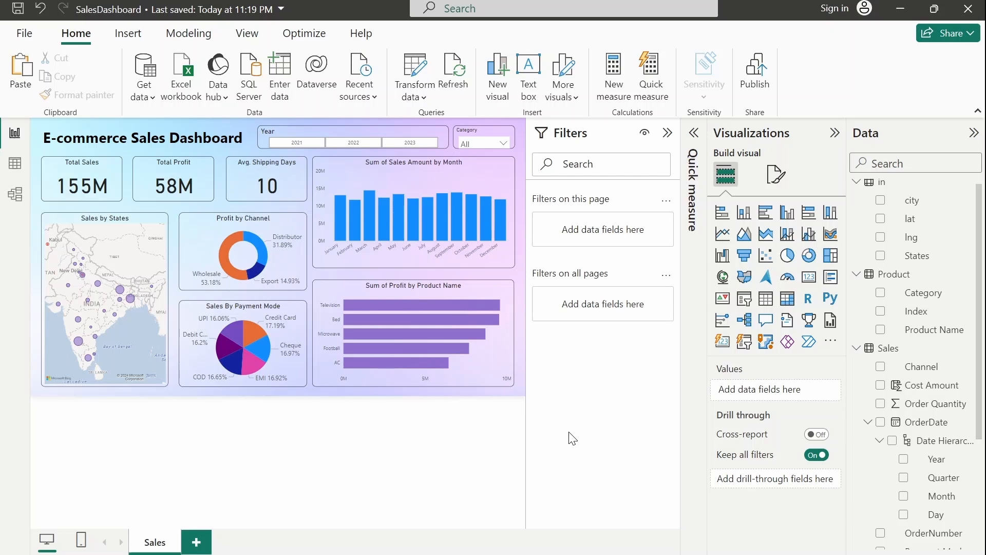
# Collapse the filters, visualizations and data panes to give the dashboard more room
pyautogui.click(672, 134)
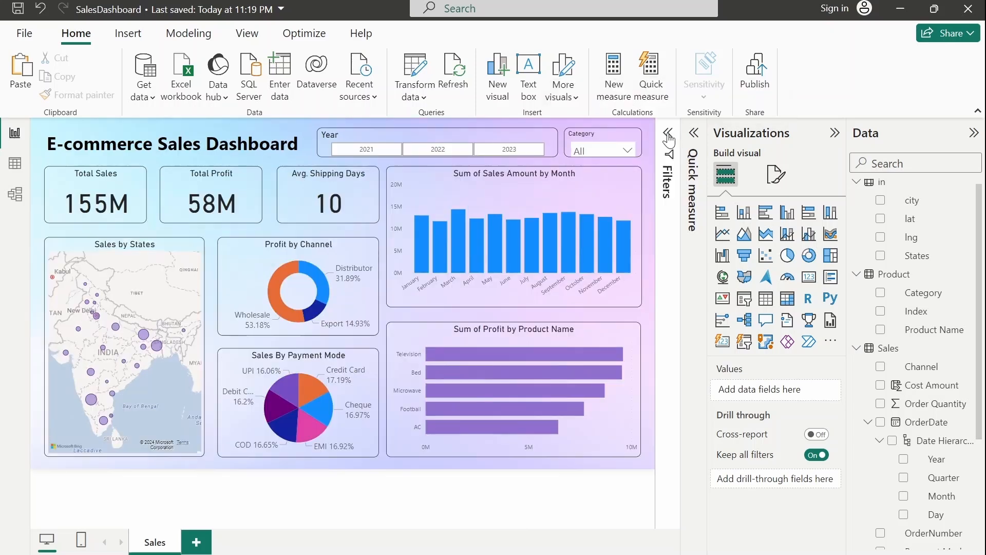
pyautogui.click(835, 134)
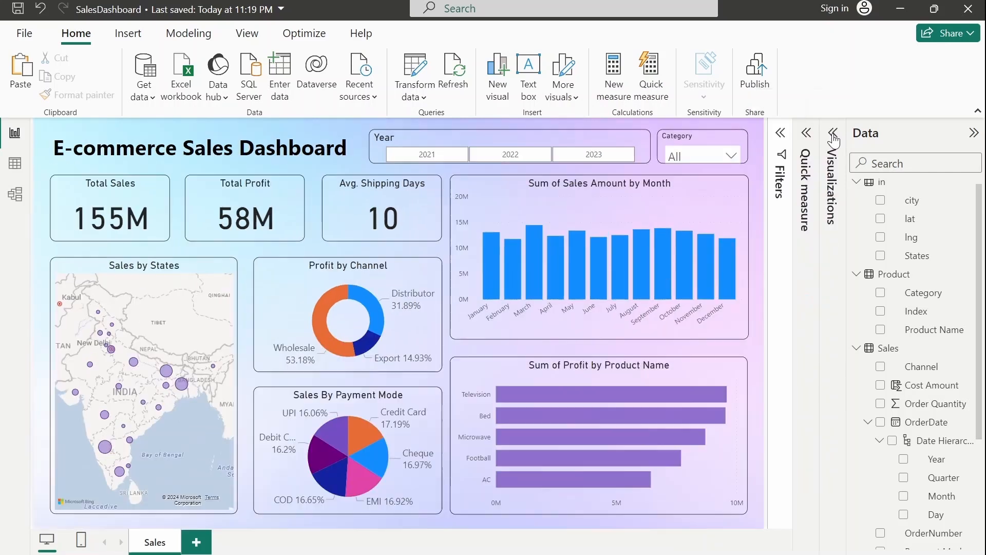
pyautogui.click(972, 133)
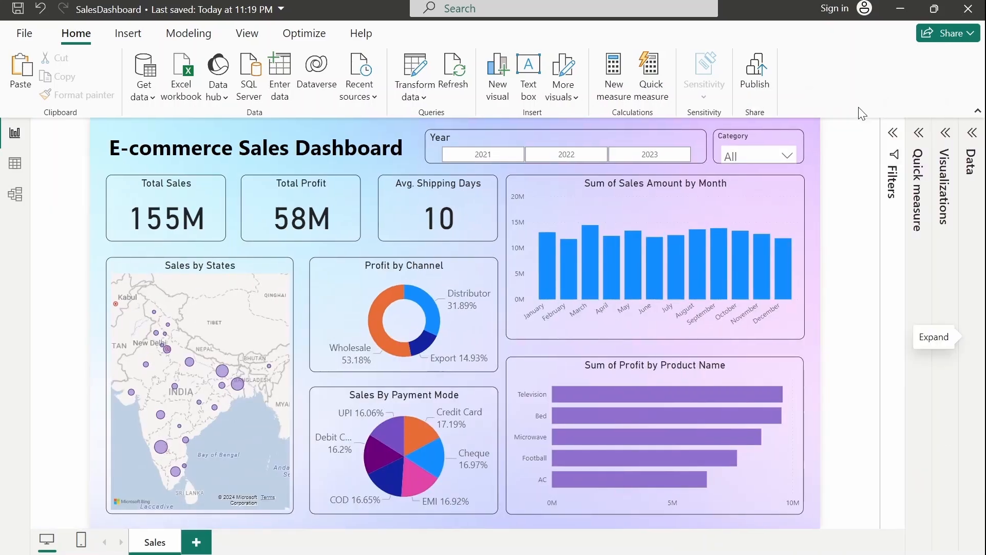